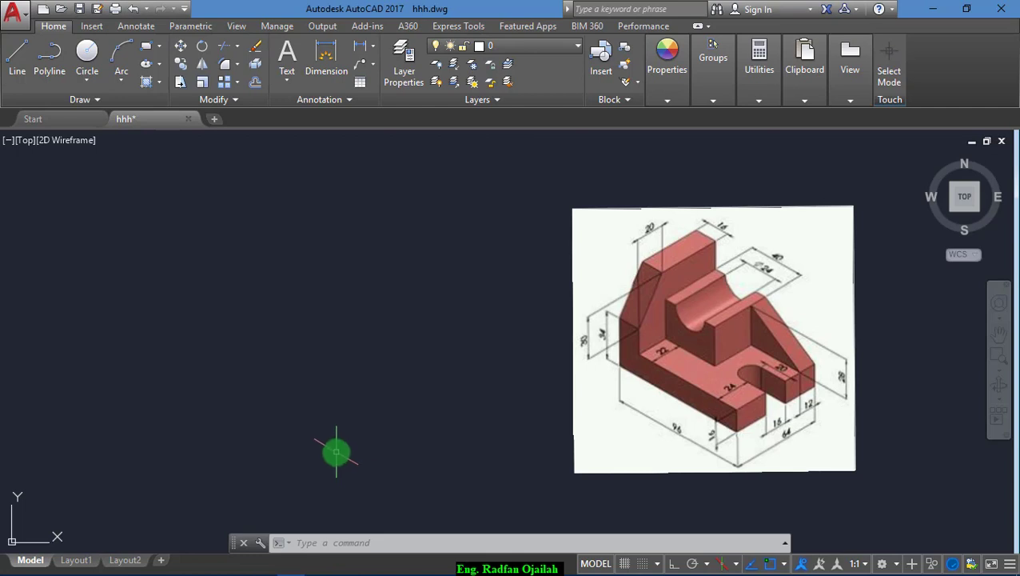
Draw the base's closed left side face with Line, ortho on, 96 units long at 330° and 16 units high
text(l)
key(Return)
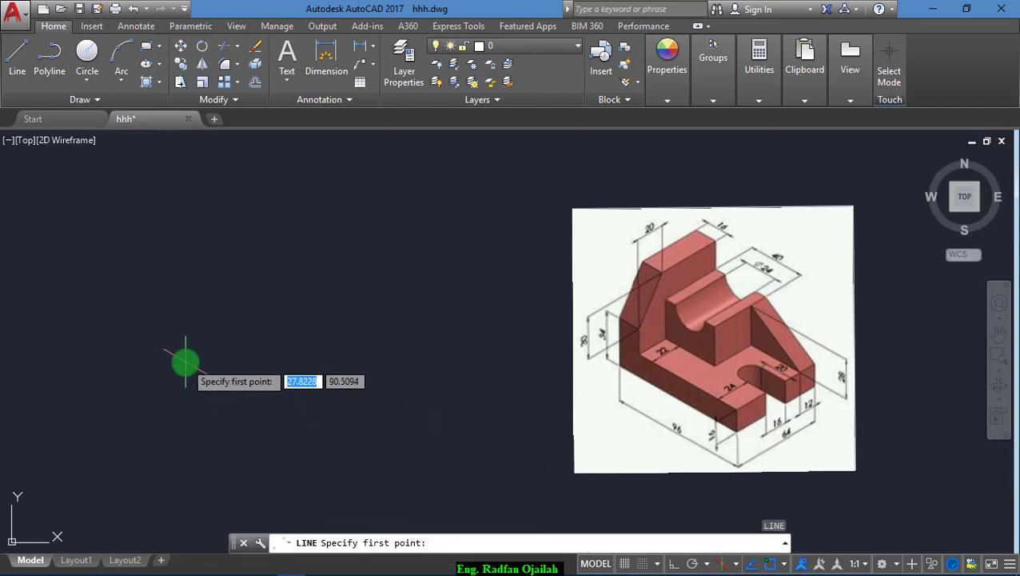
click(674, 563)
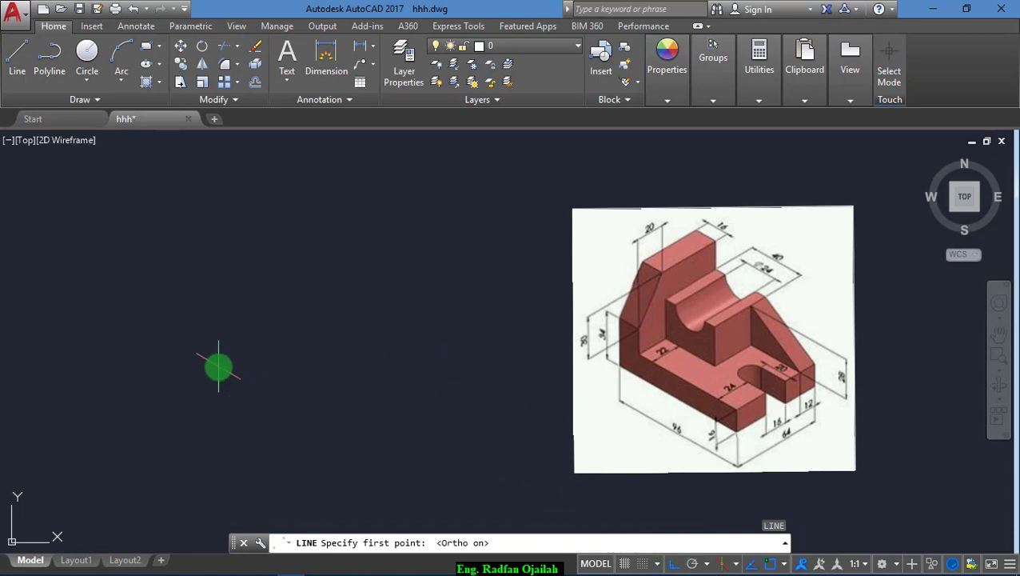
click(219, 367)
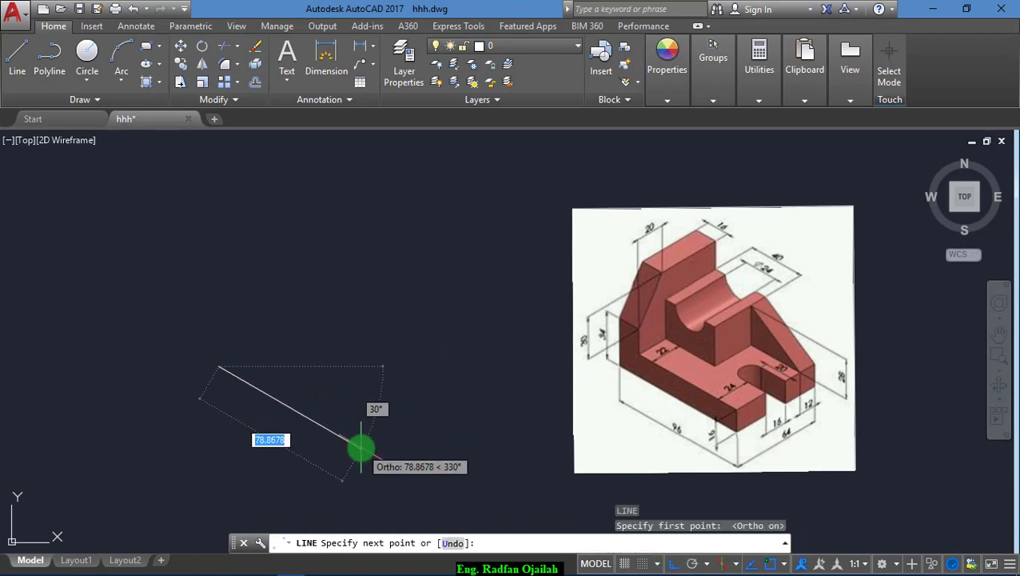
text(96)
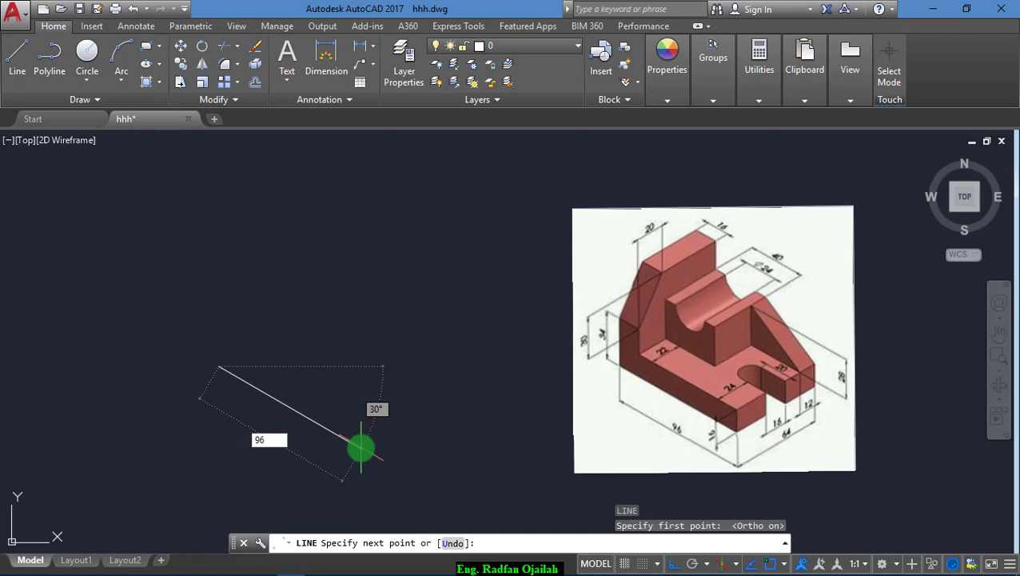
key(Return)
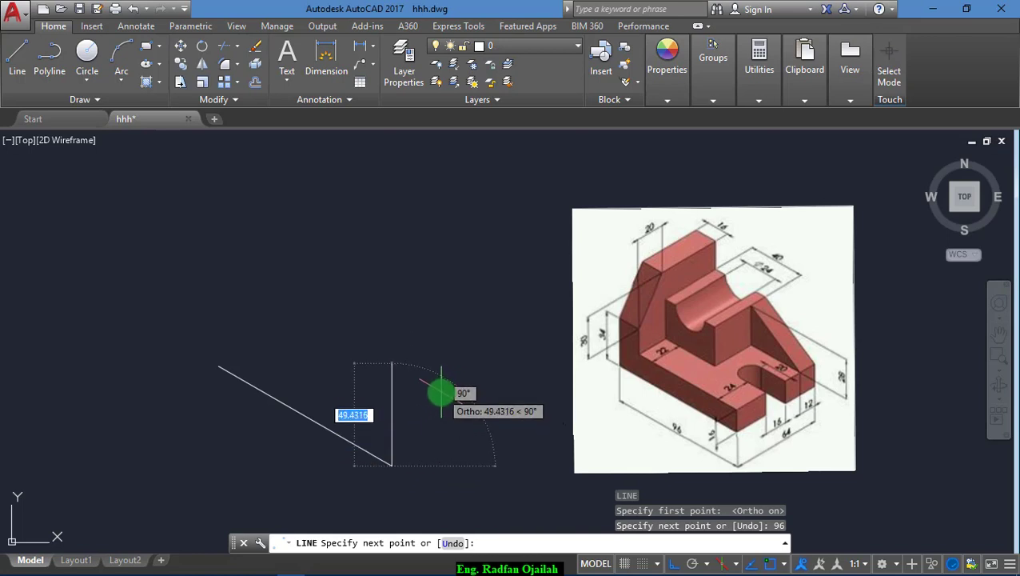
text(16)
key(Return)
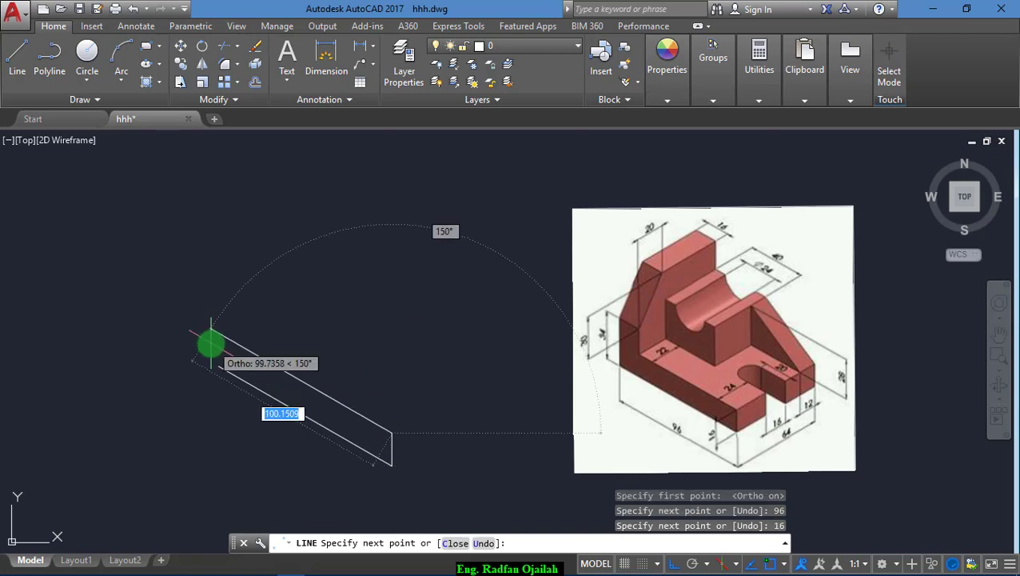
key(BackSpace)
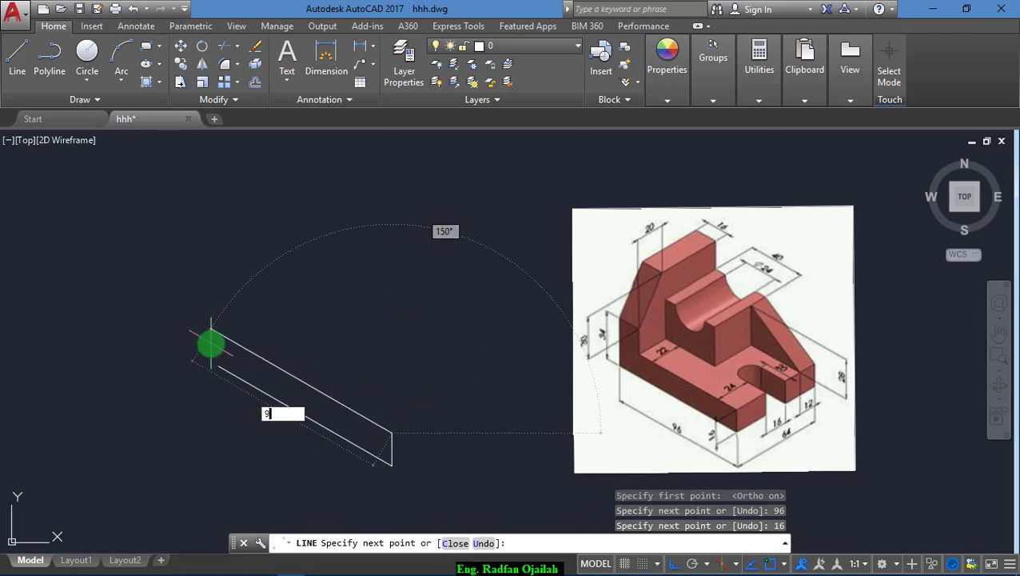
key(Return)
text(c)
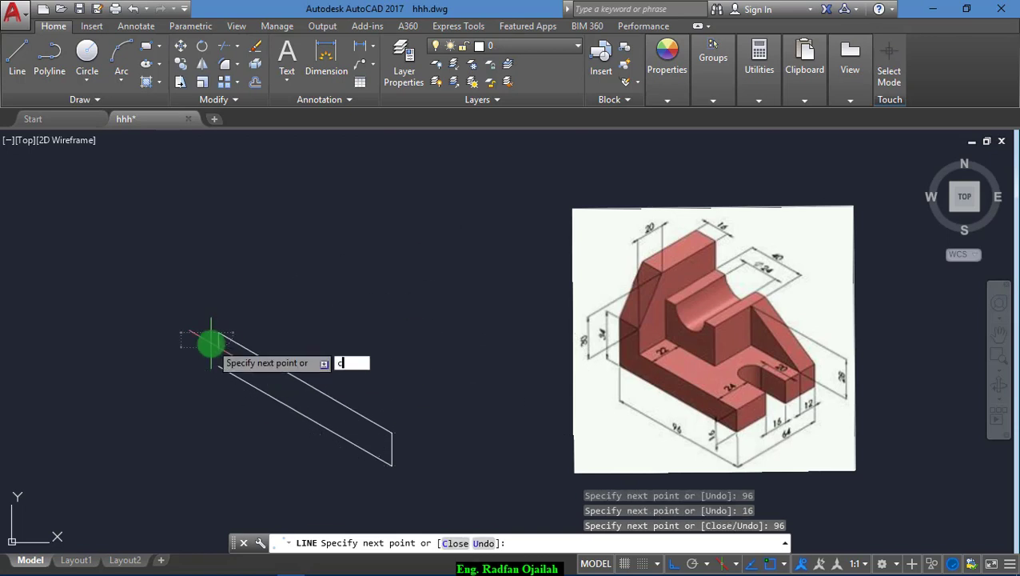
key(Return)
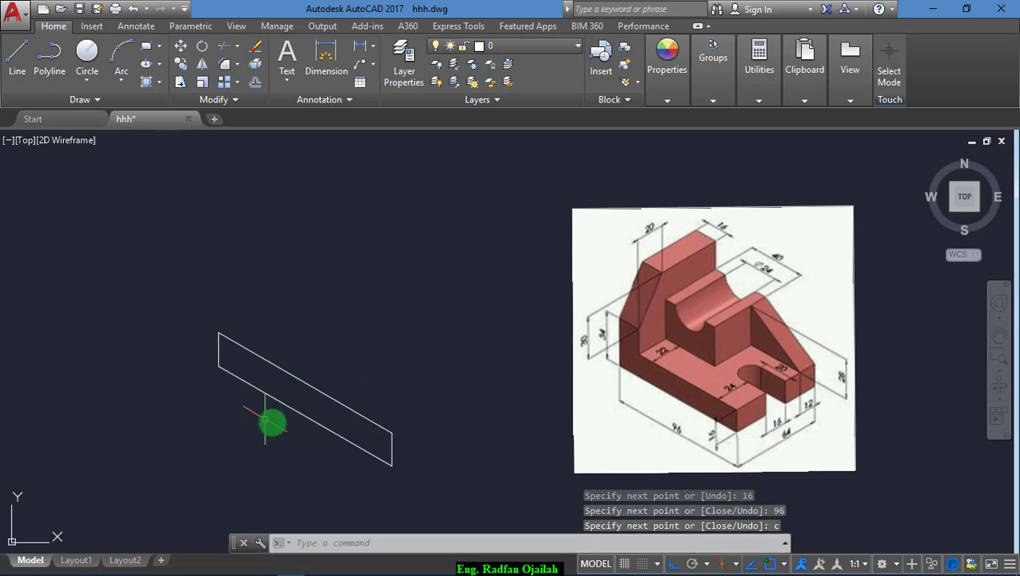
From the face's lower front corner, draw a 64-unit line at 30° in the top isoplane and a 16-unit vertical line from its end
key(Return)
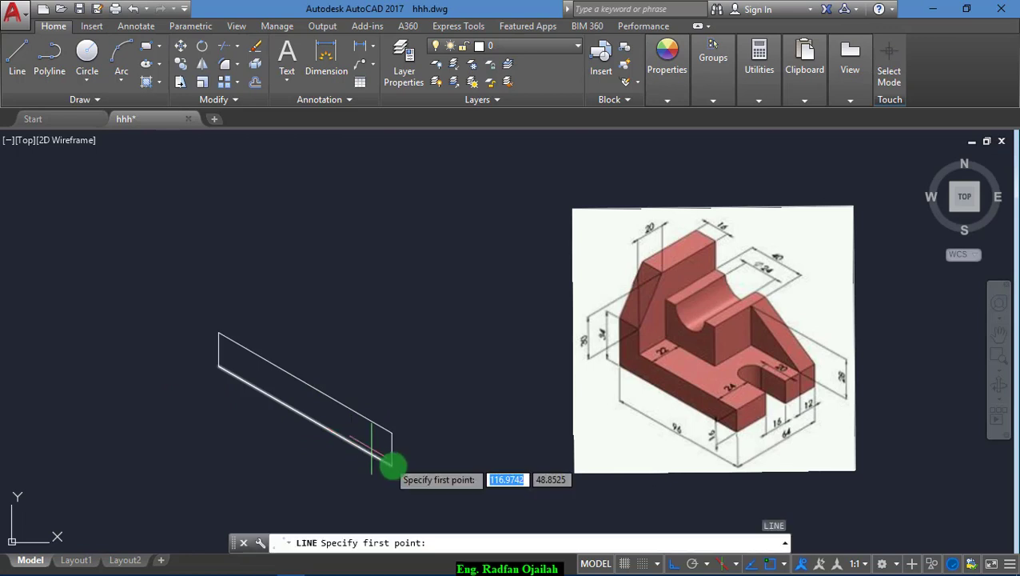
click(392, 465)
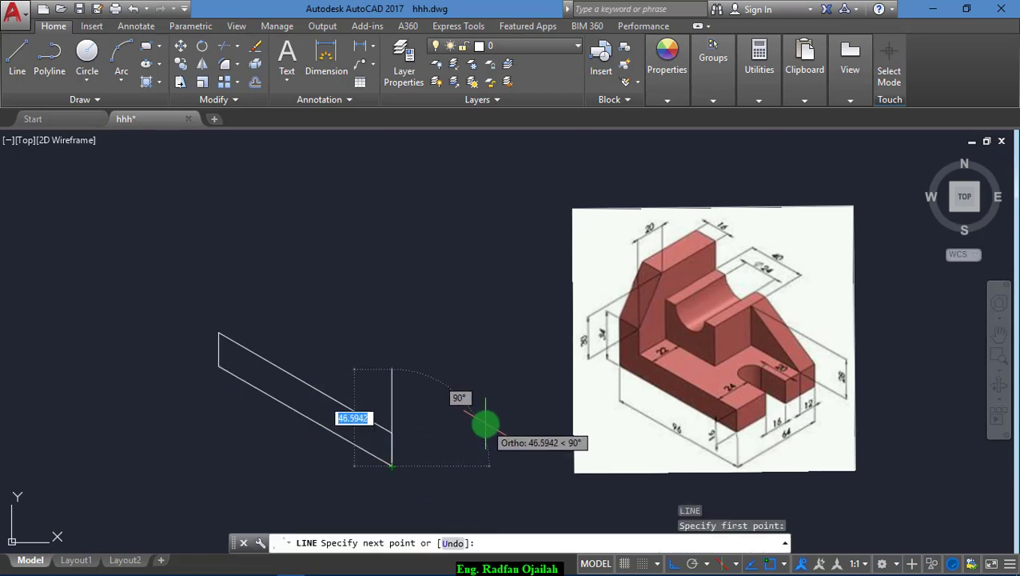
key(F5)
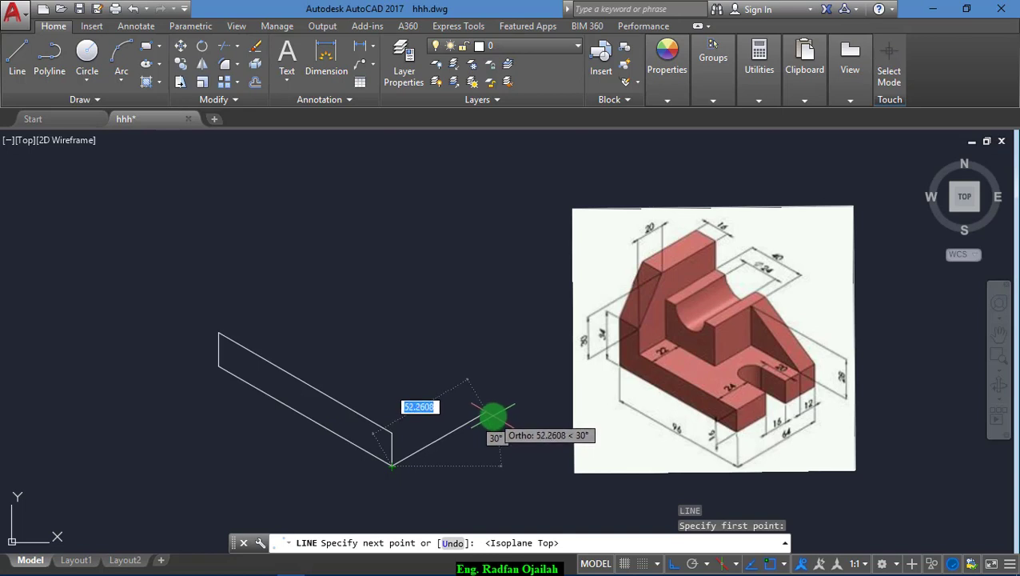
text(6)
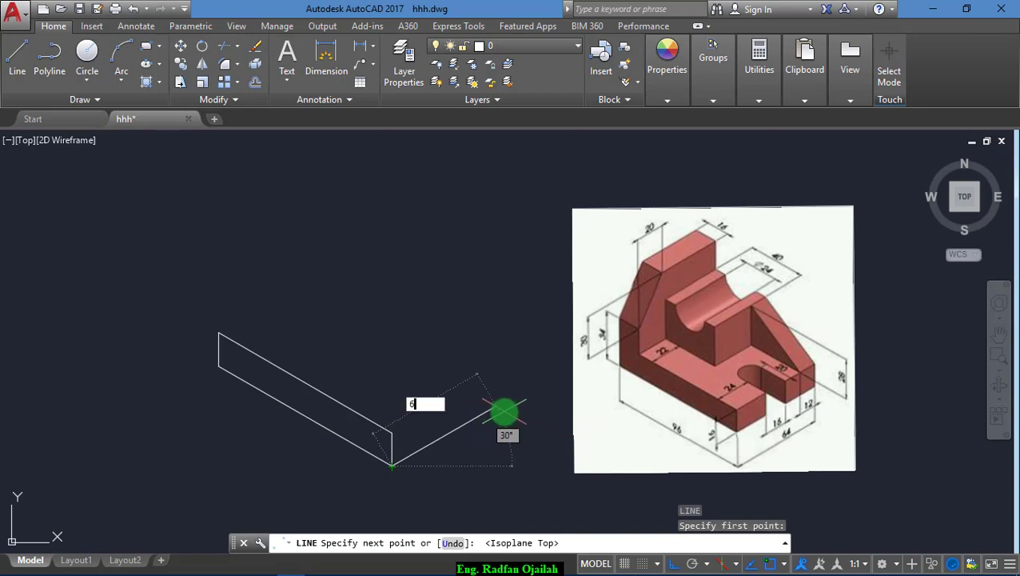
text(4)
key(Return)
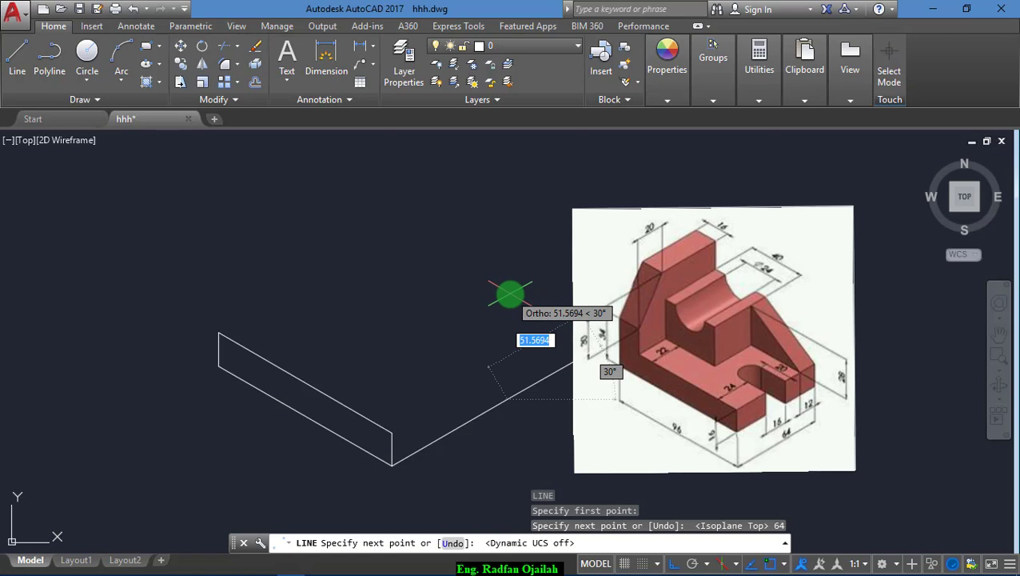
key(F5)
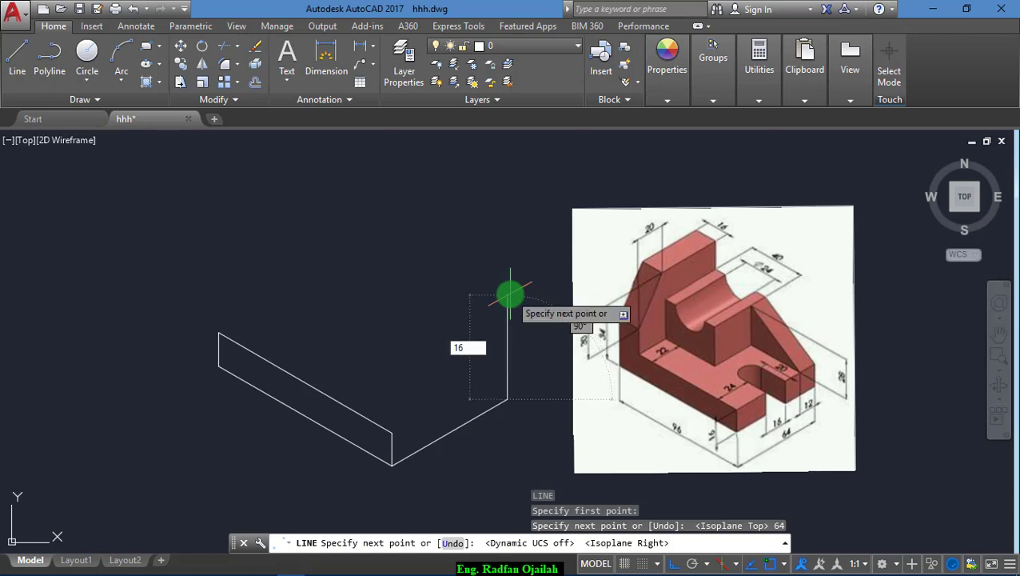
key(Return)
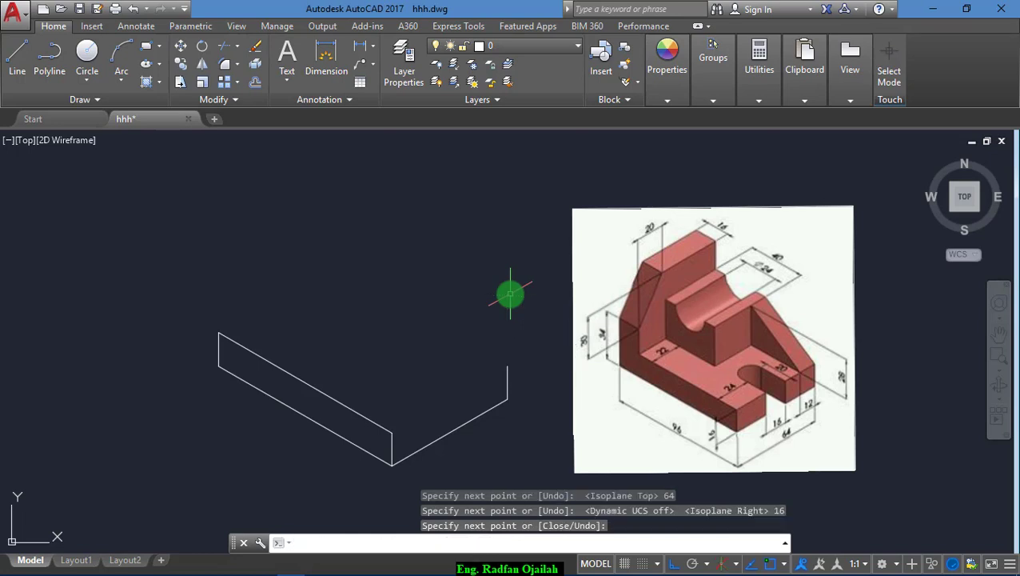
key(Escape)
text(co)
key(Return)
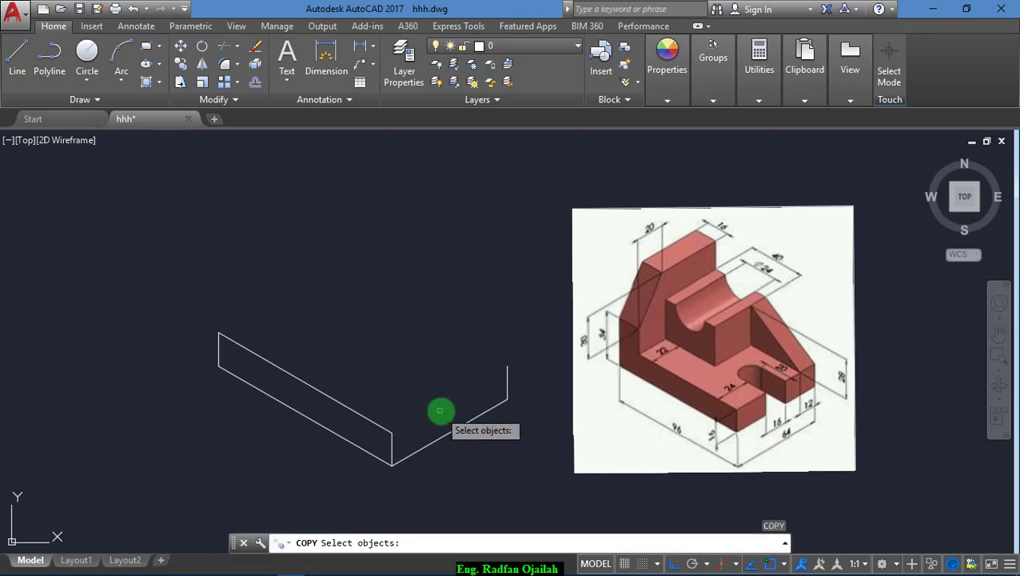
key(Escape)
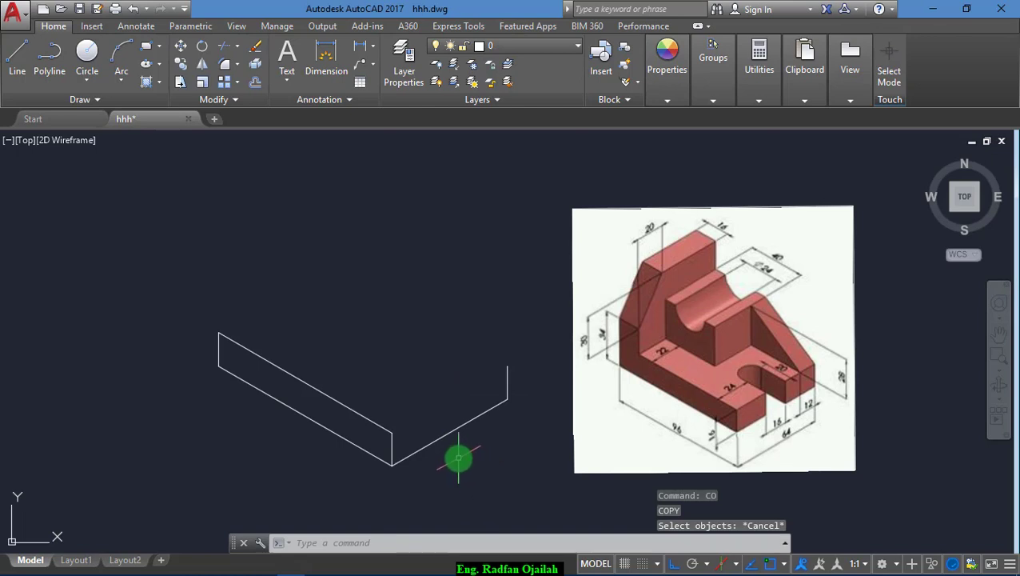
Draw a separate 16-unit line at the 30° isometric angle in the empty space above the base outline
text(l)
key(Return)
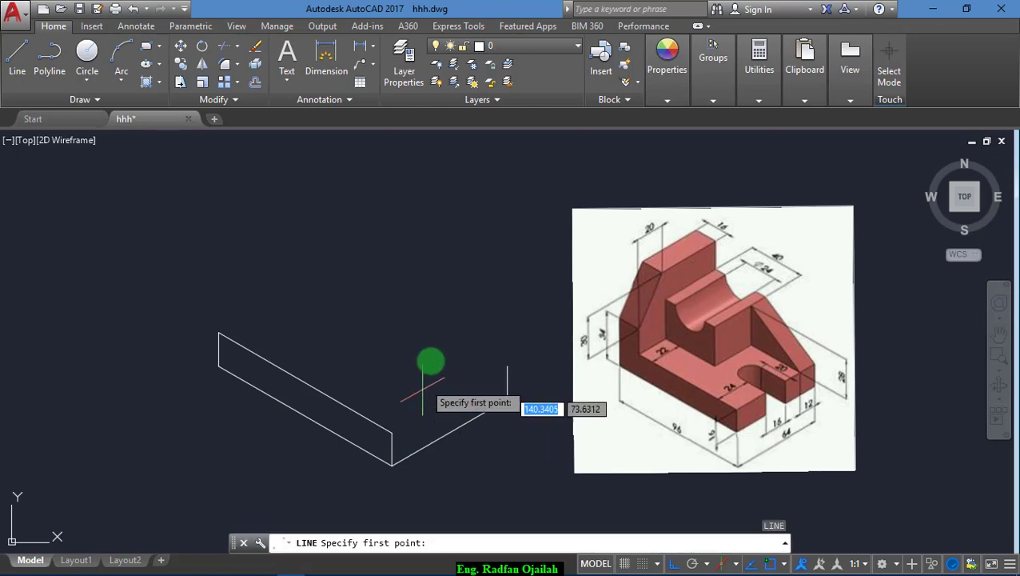
click(461, 298)
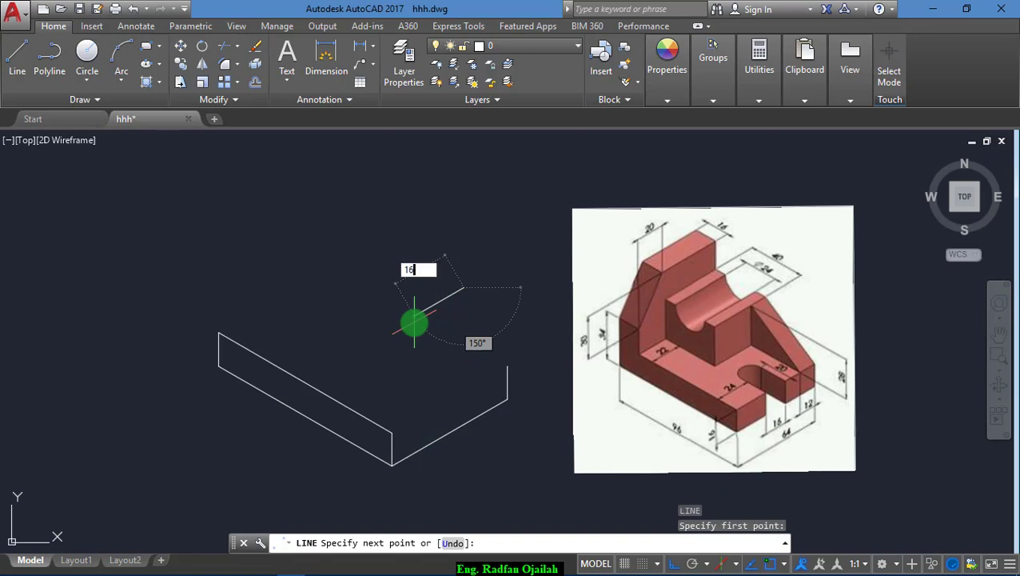
text(16)
key(Return)
key(Return)
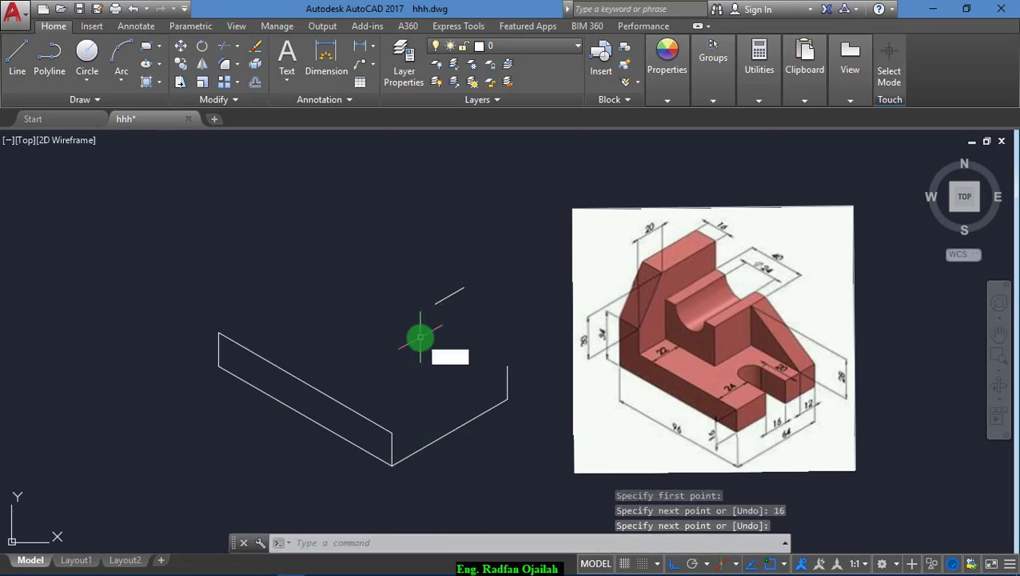
Move the 16-unit line by its midpoint onto the midpoint of the 64-unit base edge
text(m)
key(Return)
click(442, 296)
key(Return)
click(452, 298)
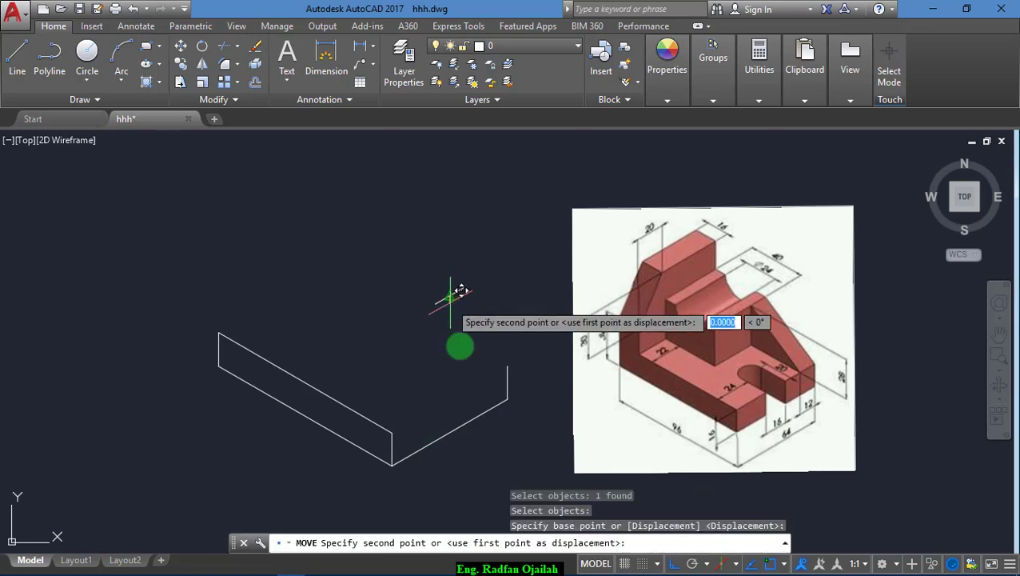
click(449, 432)
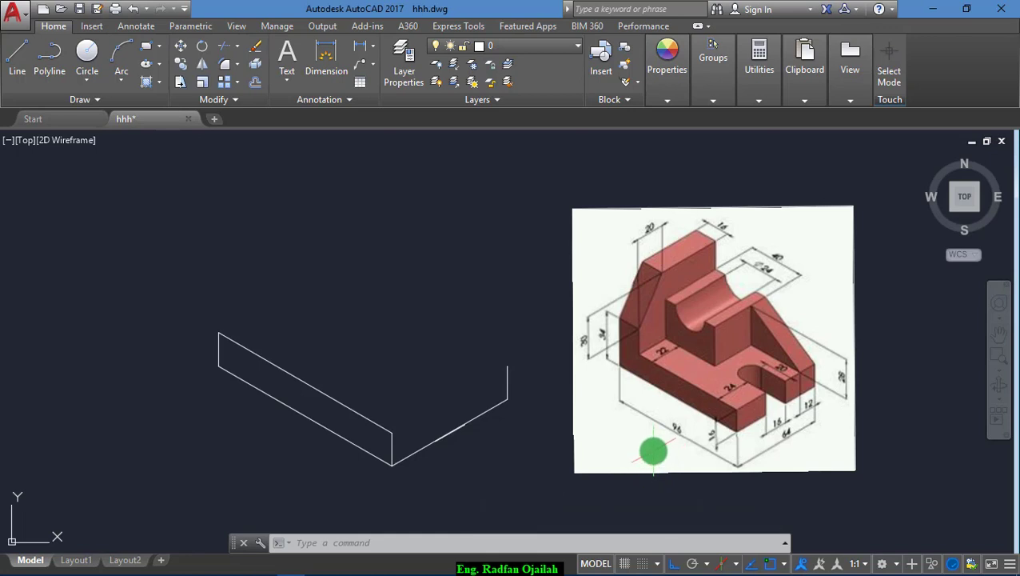
Measure the distance from the base's front corner to the near end of the 16-unit line
key(Return)
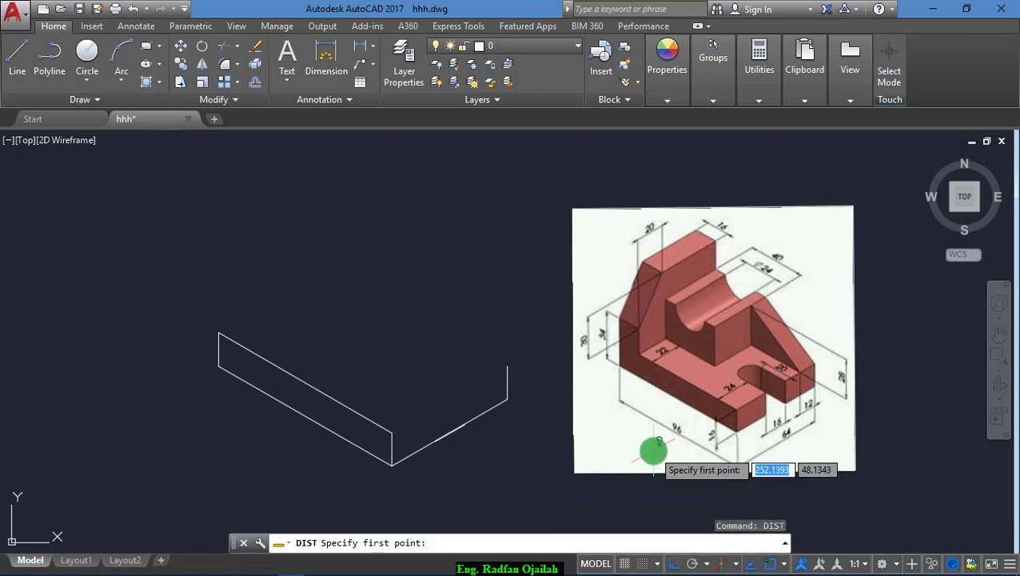
click(393, 465)
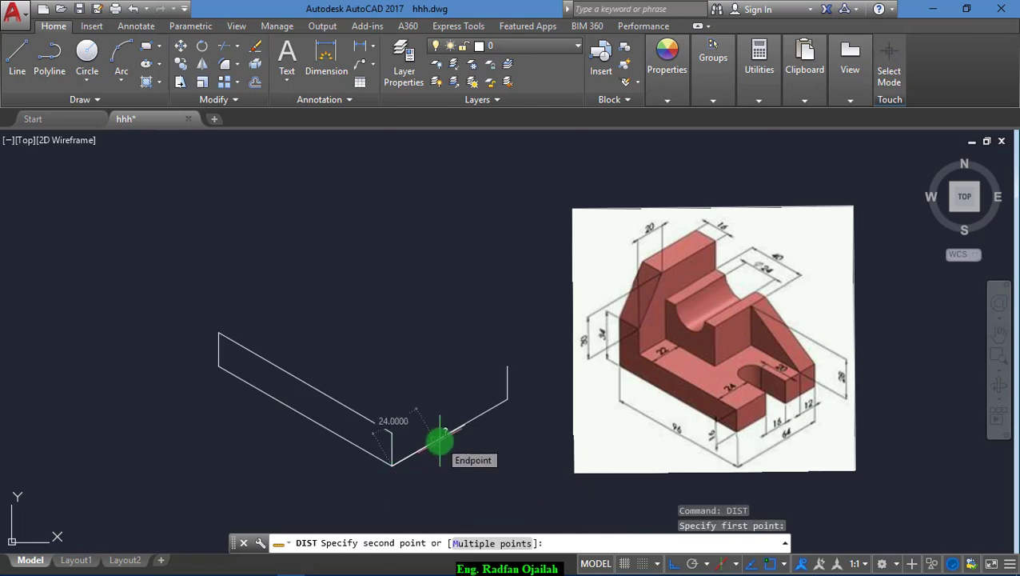
key(Escape)
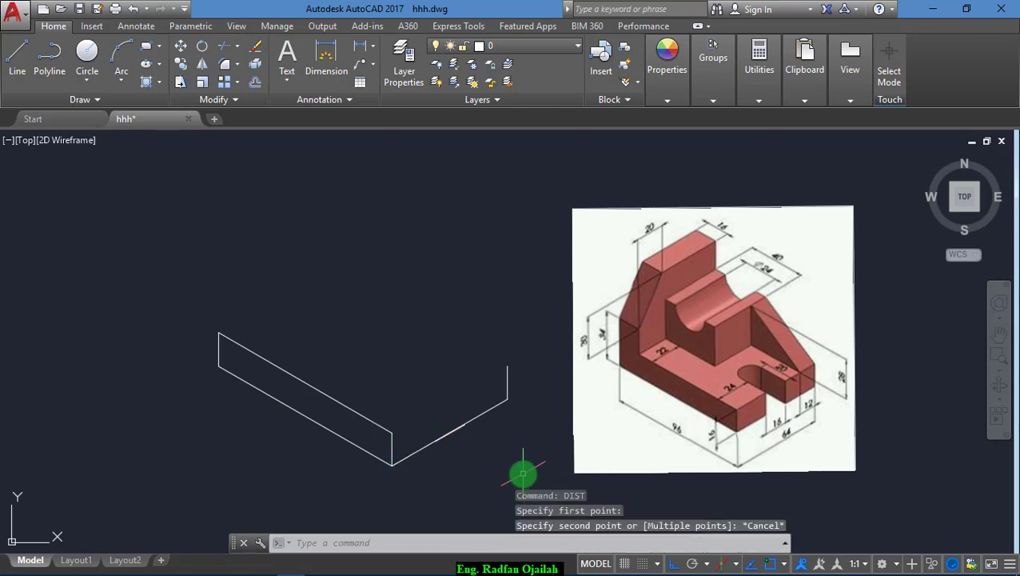
Draw a 20-unit line at 150° in the left isoplane from the far end of the 16-unit slot line
text(l)
key(Return)
click(464, 424)
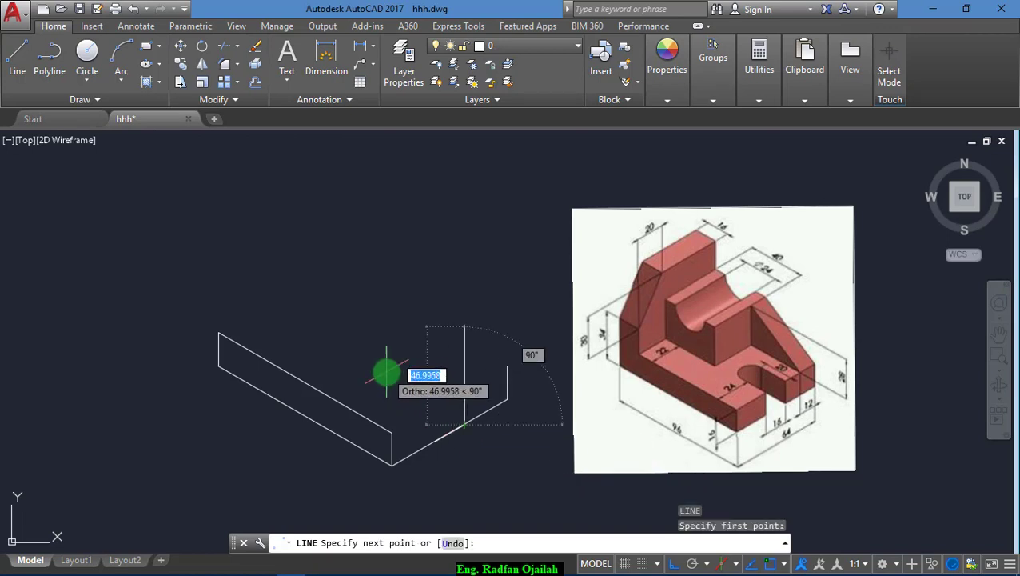
key(F5)
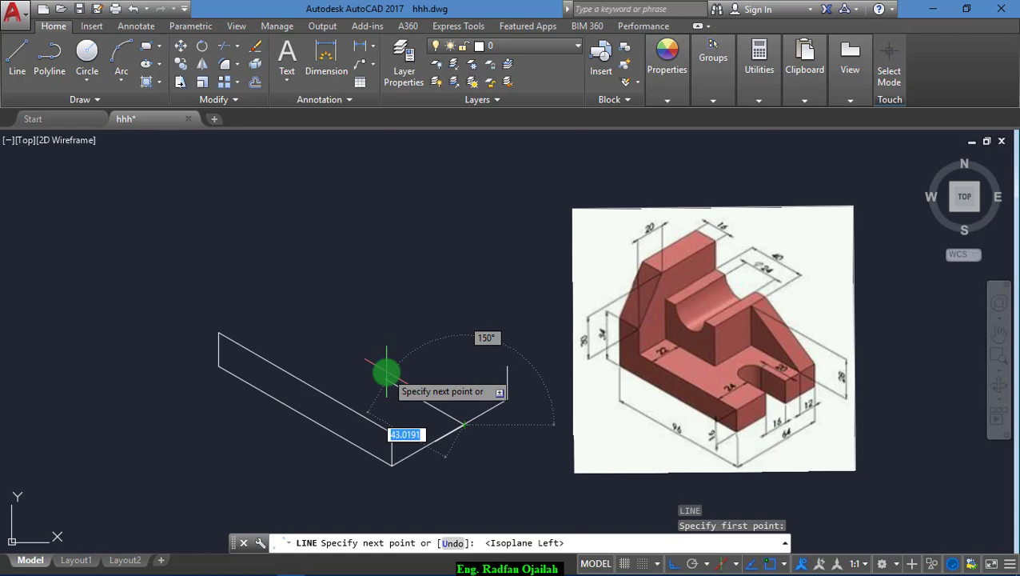
key(Return)
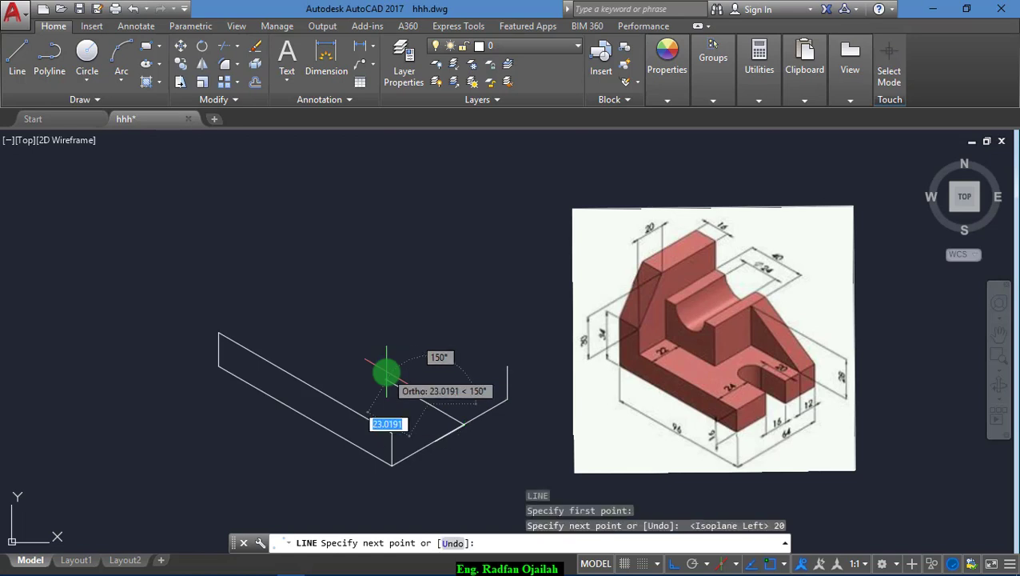
key(Return)
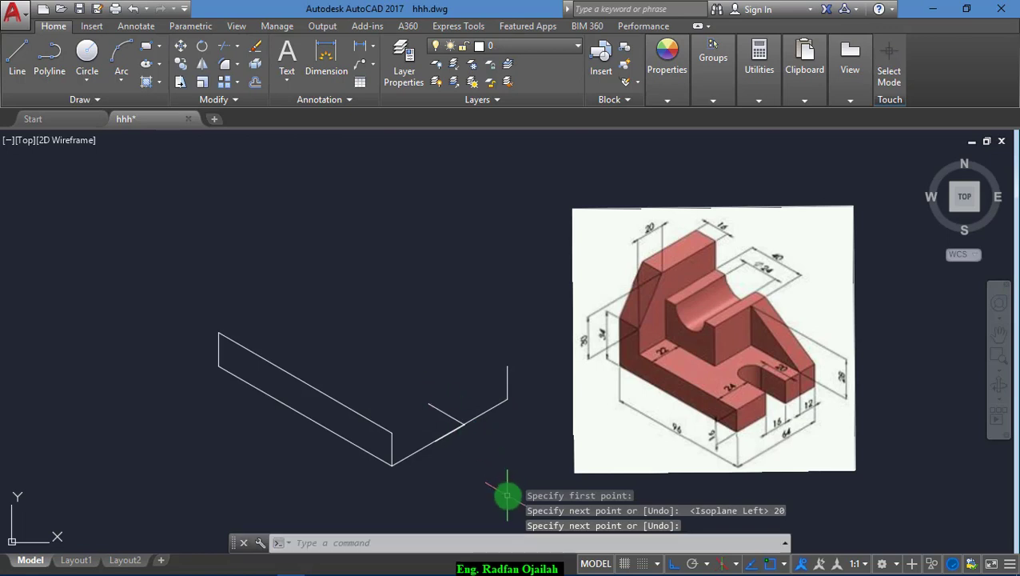
Copy the 20-unit slot side line from the far end to the near end of the 16-unit line
text(ct )
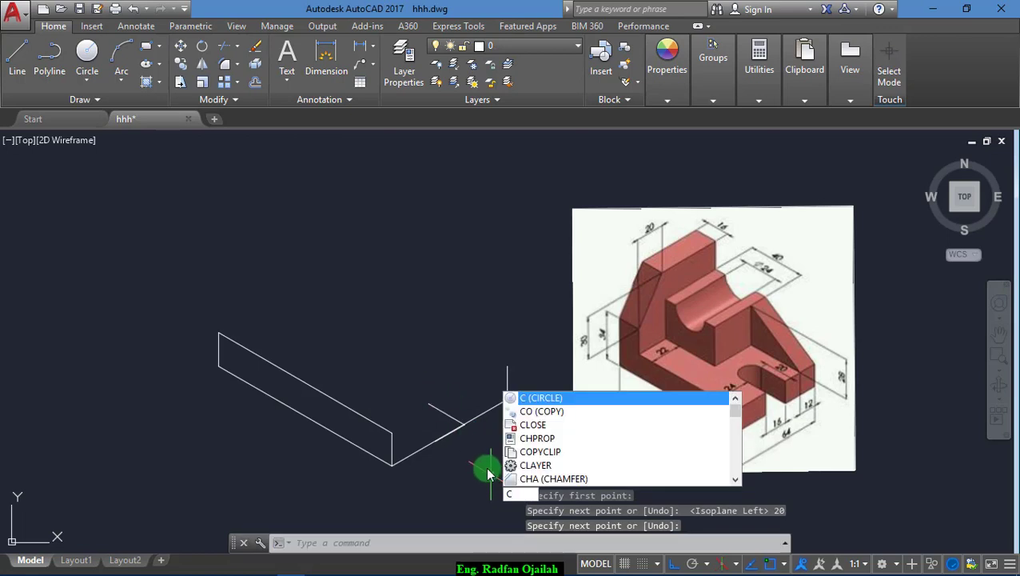
text(o)
key(Return)
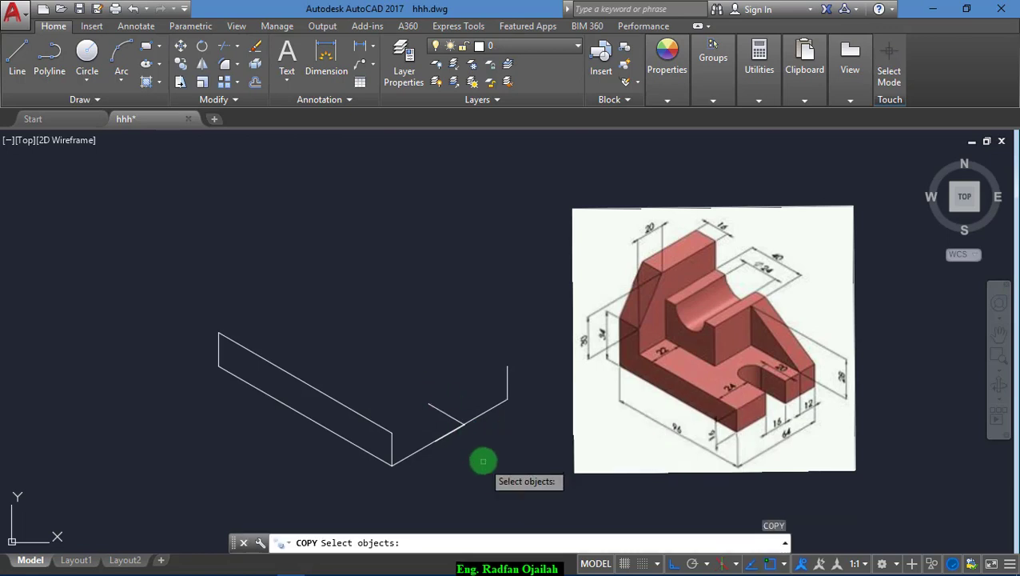
click(458, 421)
key(Return)
click(459, 424)
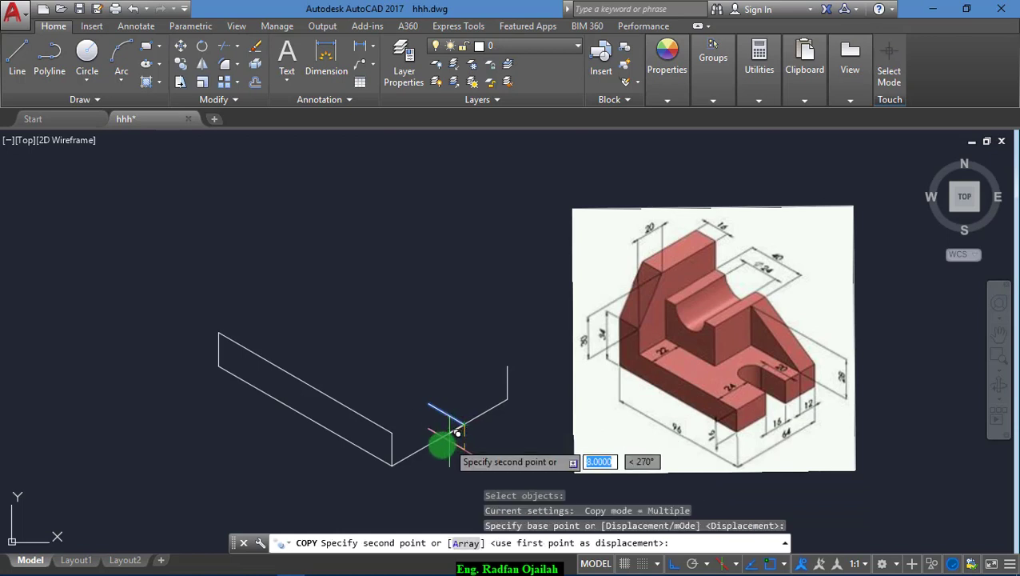
click(437, 440)
key(Escape)
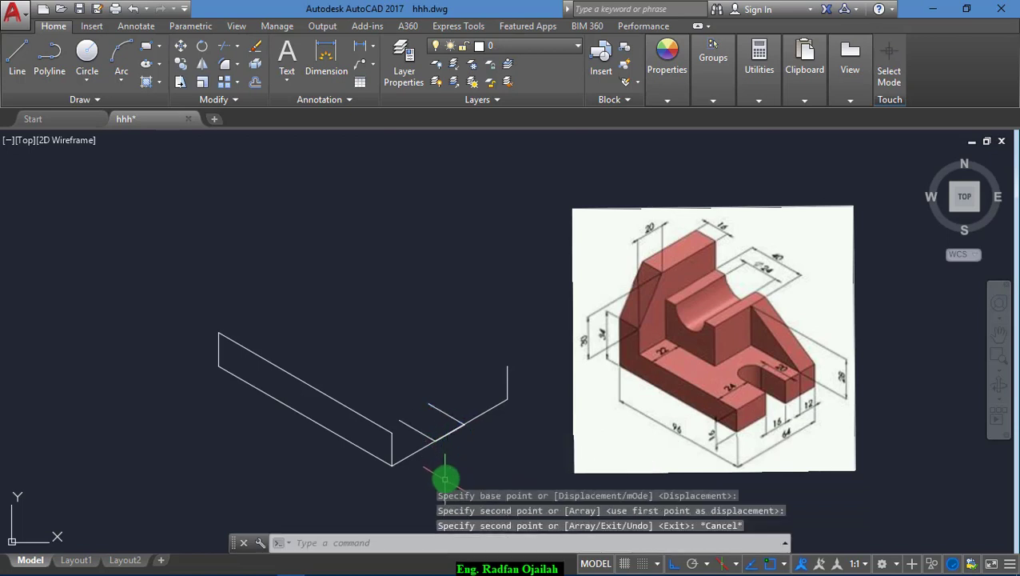
click(160, 65)
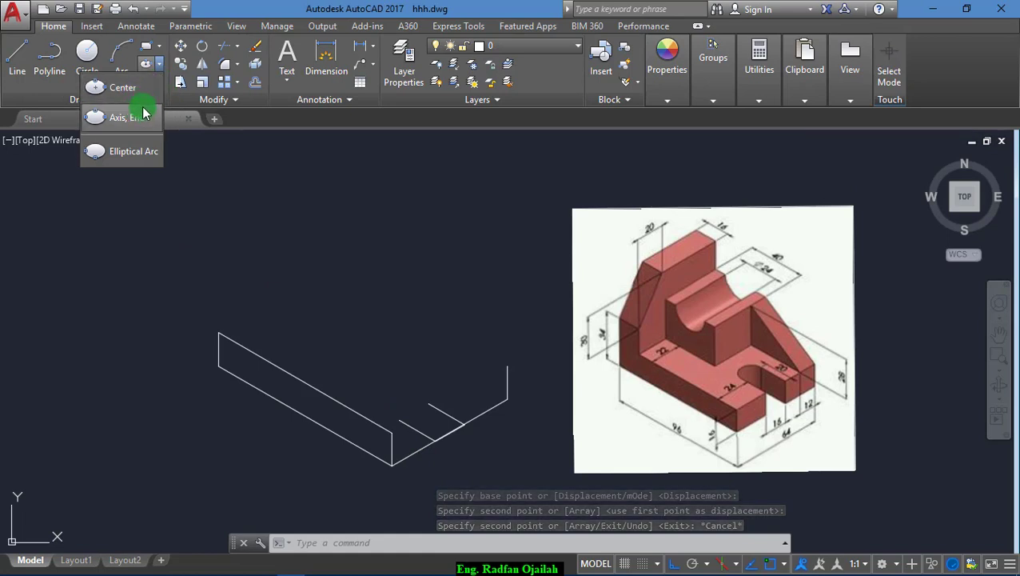
click(141, 114)
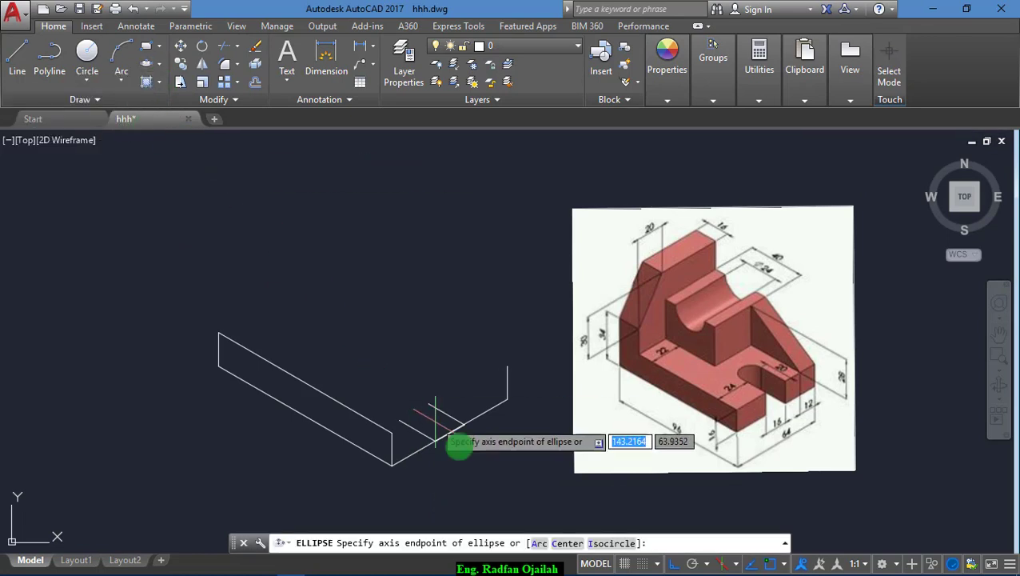
click(606, 543)
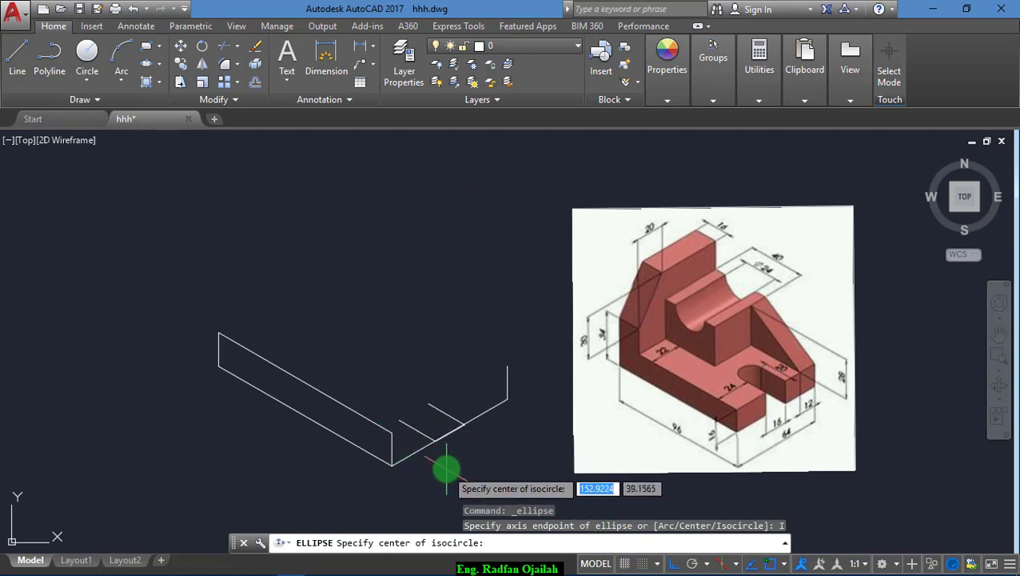
key(Escape)
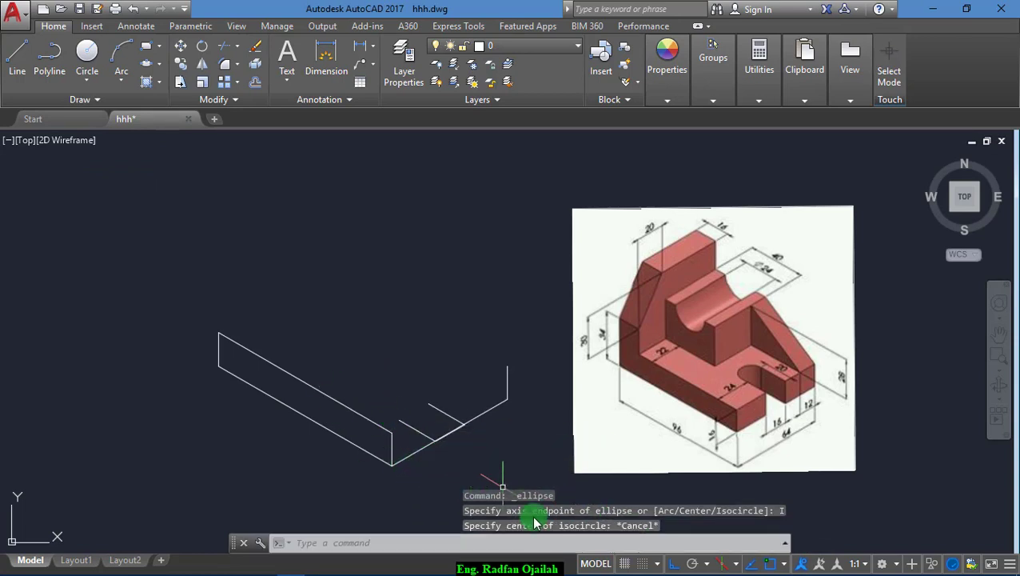
Draw an isocircle in the top isoplane, centred on the 16-unit line's midpoint and reaching its far end
key(Return)
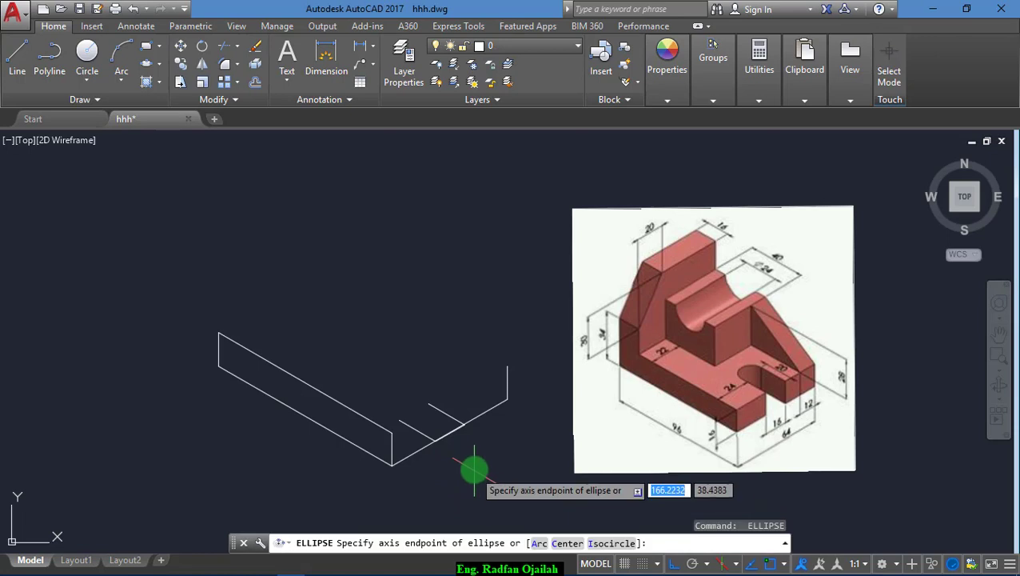
click(612, 543)
click(450, 433)
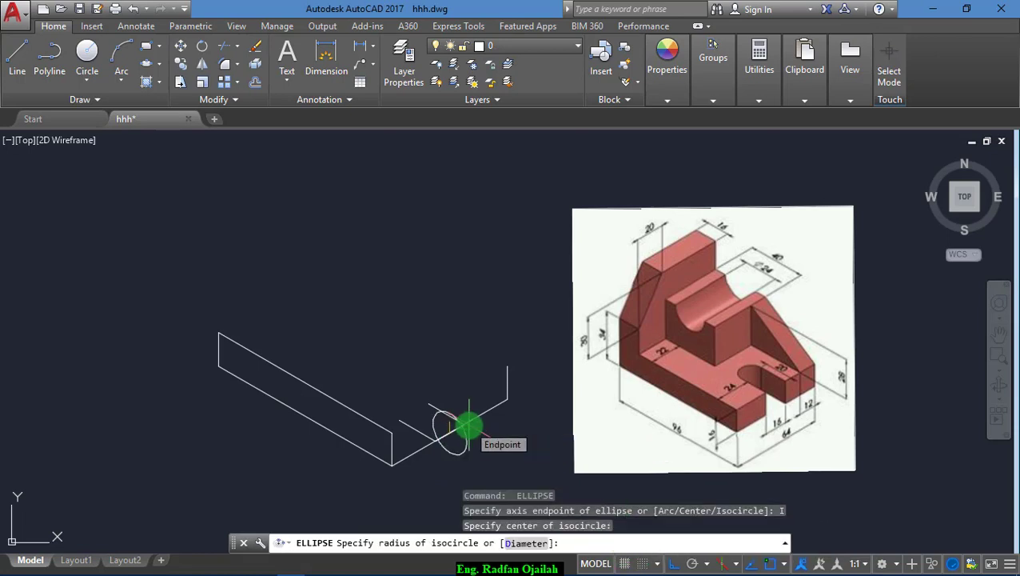
key(F5)
click(468, 429)
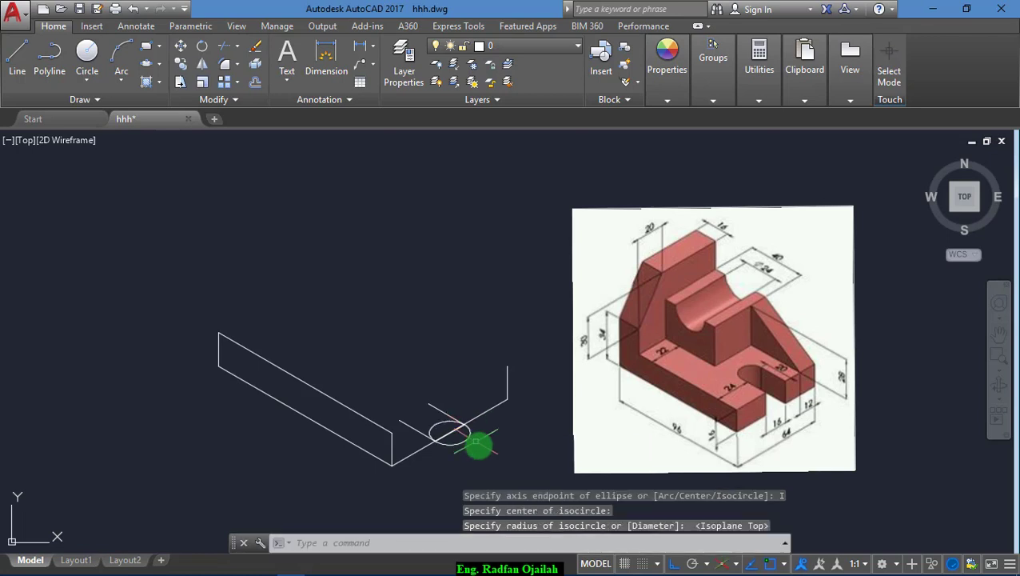
Move the isocircle from the outer end to the inner end of the 20-unit slot side line
text(m)
key(Return)
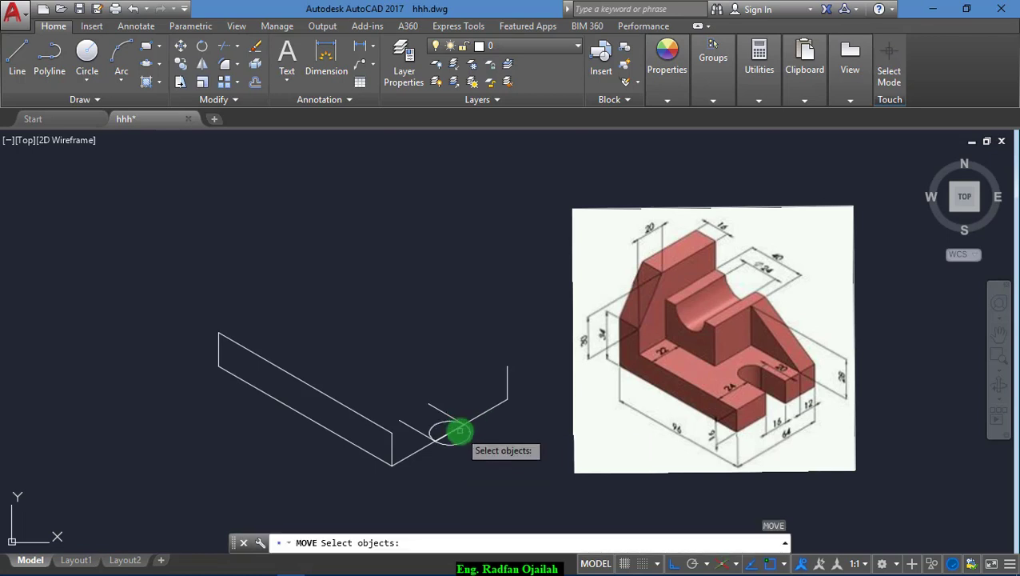
click(462, 436)
key(Return)
click(467, 422)
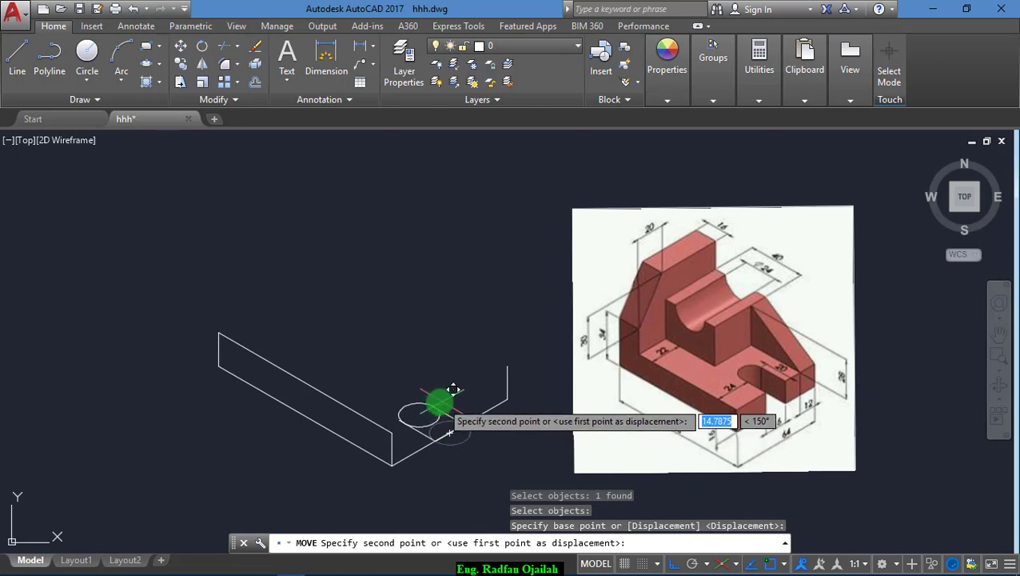
click(444, 416)
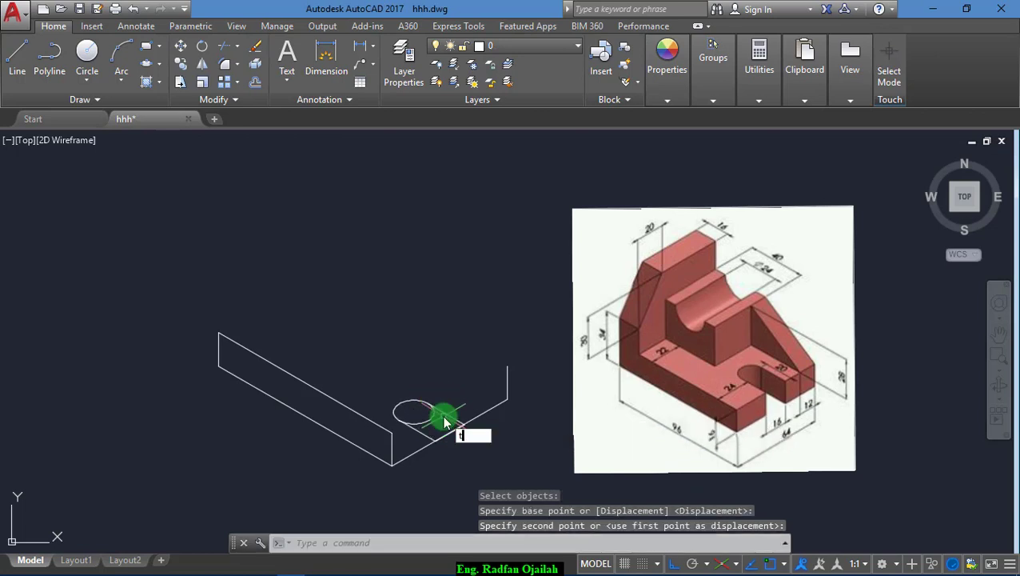
Trim away the part of the isocircle inside the slot, leaving the rounded slot end
key(Return)
key(Return)
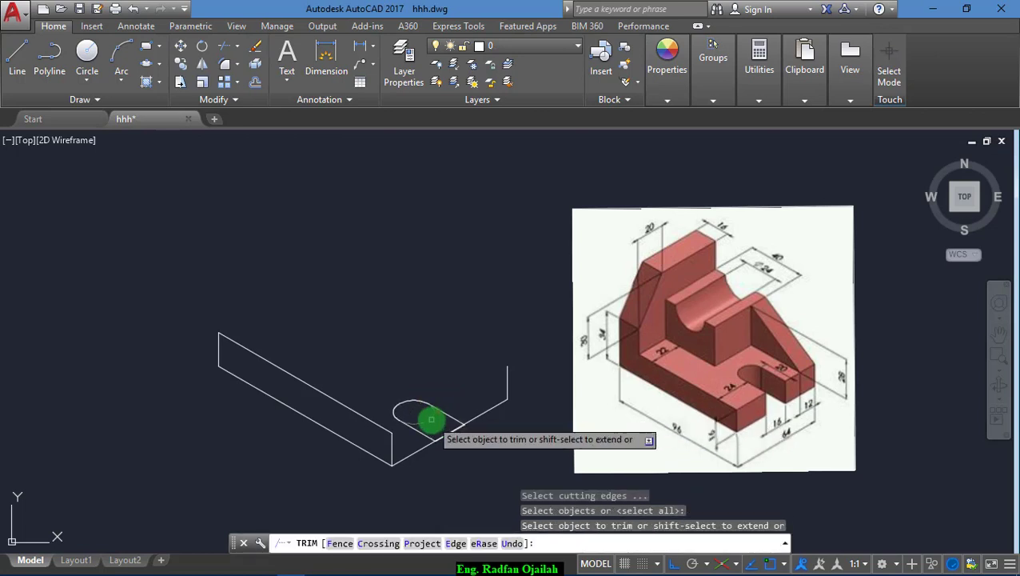
click(432, 421)
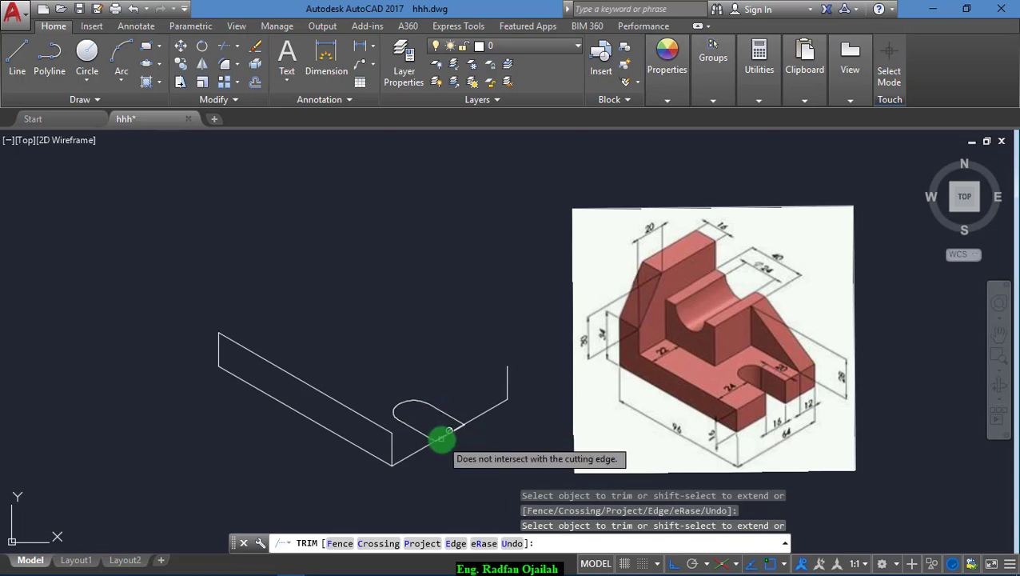
key(Escape)
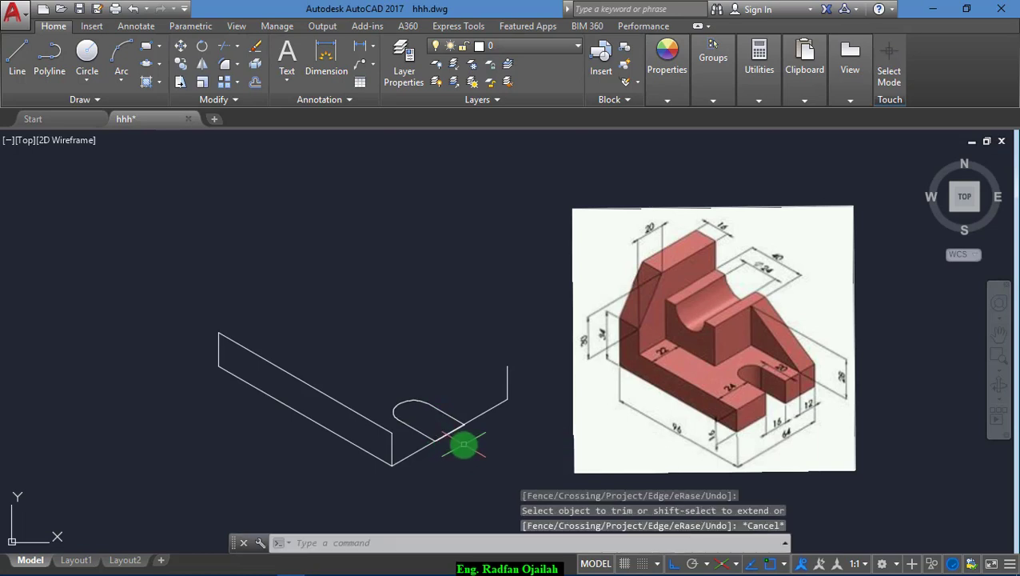
Erase the 16-unit line and trim the base edge between the two slot sides to open the slot
click(457, 432)
key(Delete)
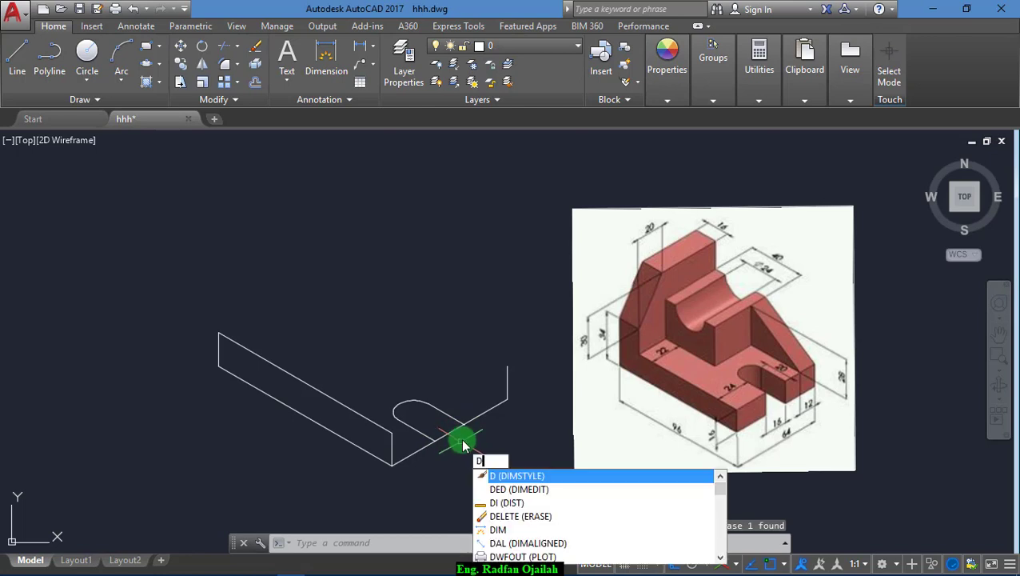
key(Escape)
text(tr)
key(Return)
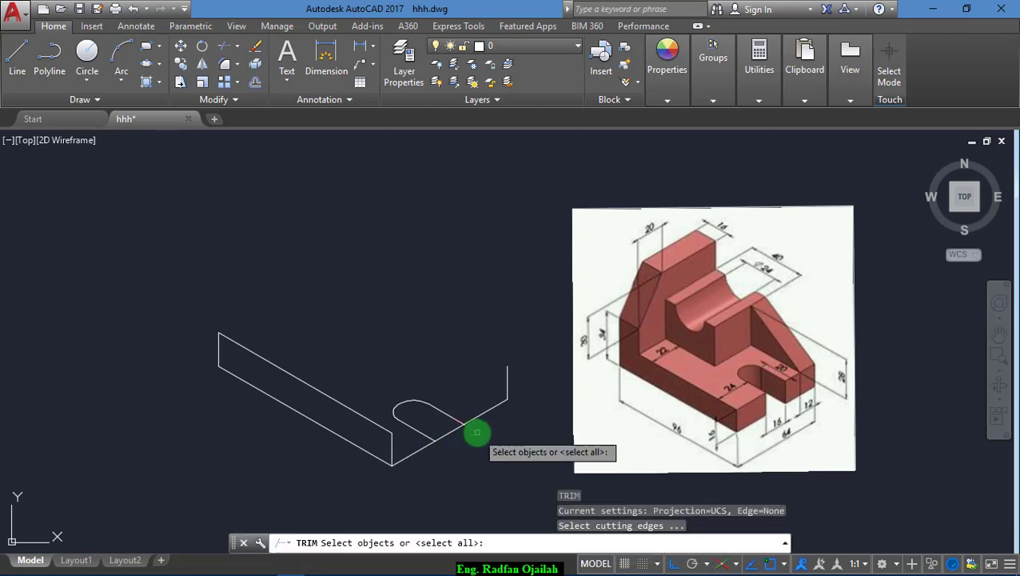
key(Return)
click(452, 432)
key(Escape)
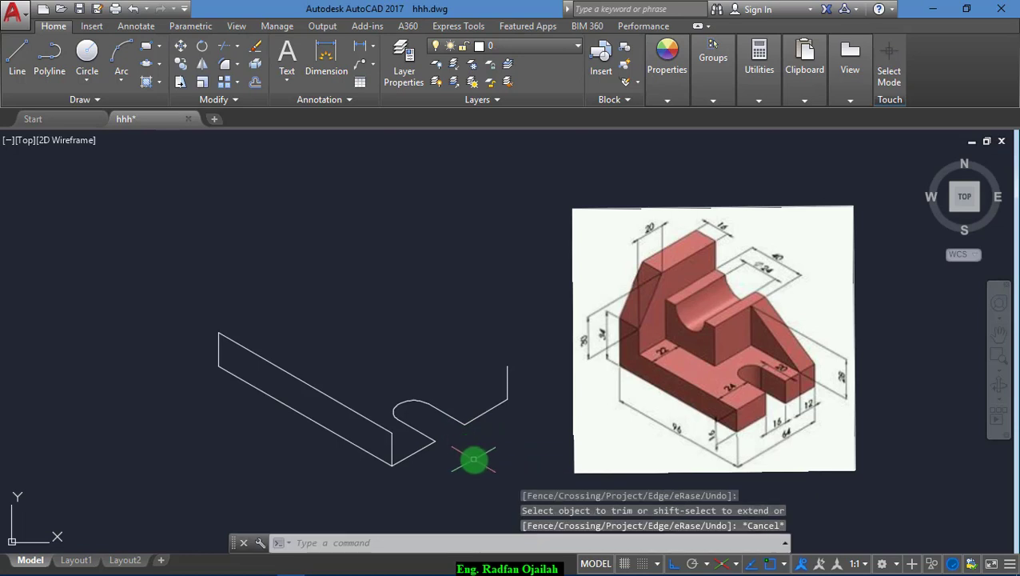
Copy the slot outline and the split base edge from the base's lower front corner up to its upper front corner
text(co)
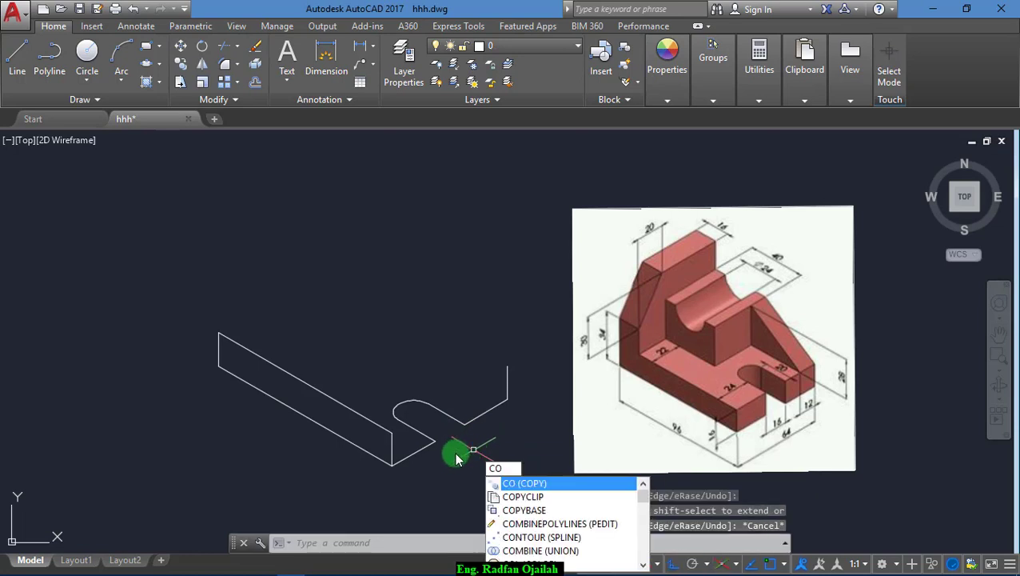
key(Return)
click(486, 384)
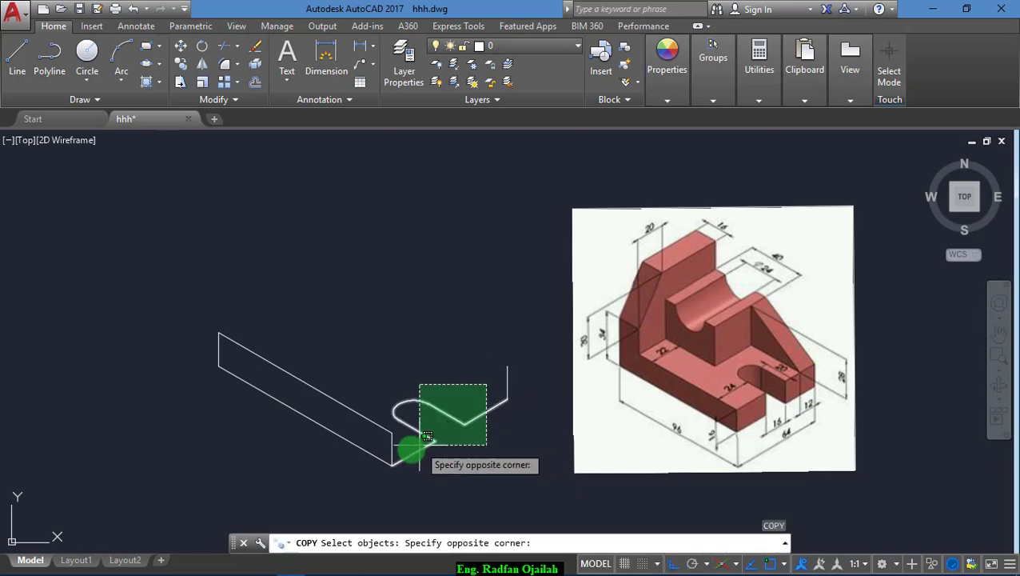
click(404, 459)
key(Return)
click(392, 463)
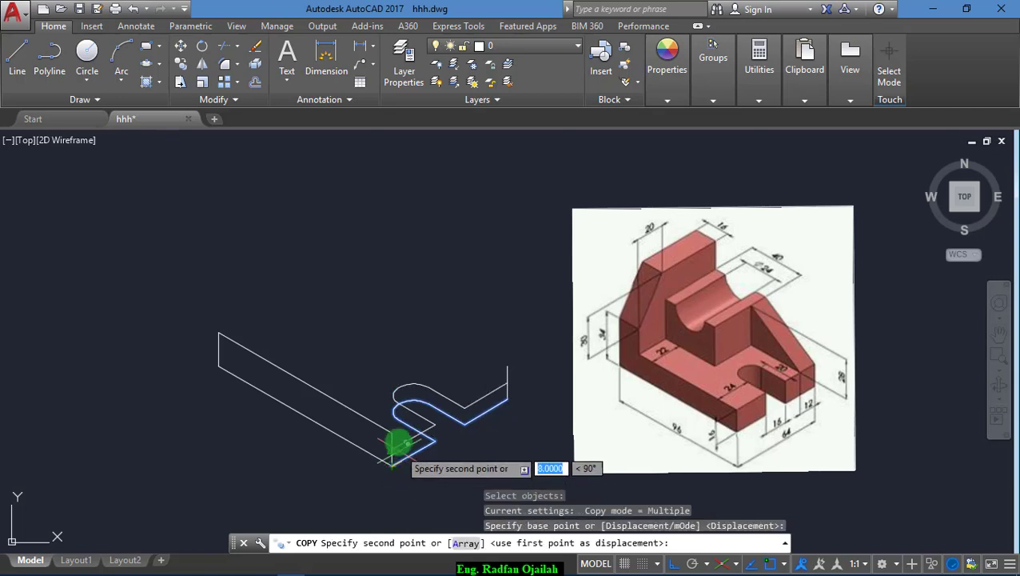
click(394, 427)
key(Escape)
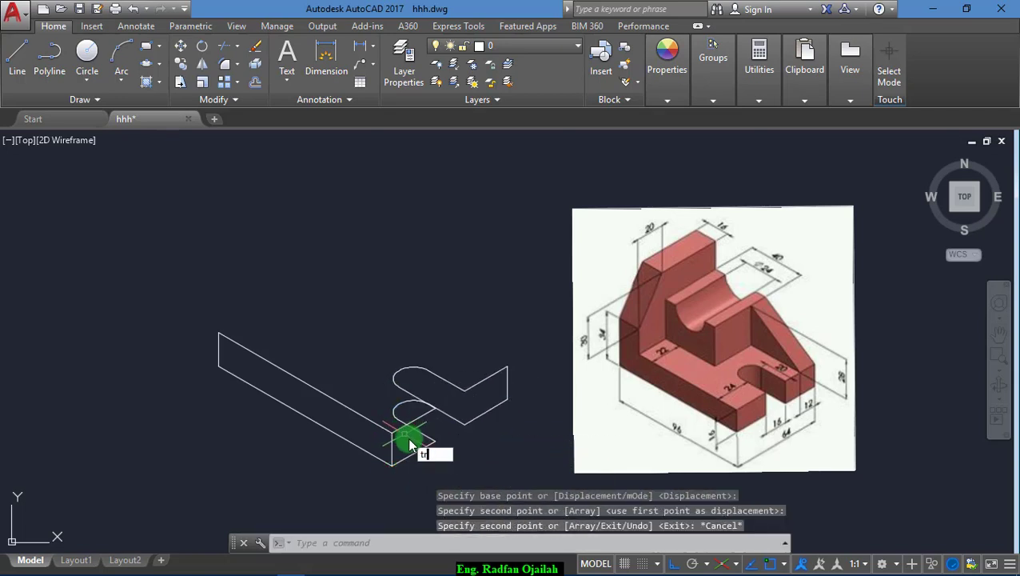
Trim the lower near slot side line at the upper end edge and erase the lower slot arc
key(Return)
key(Return)
click(401, 414)
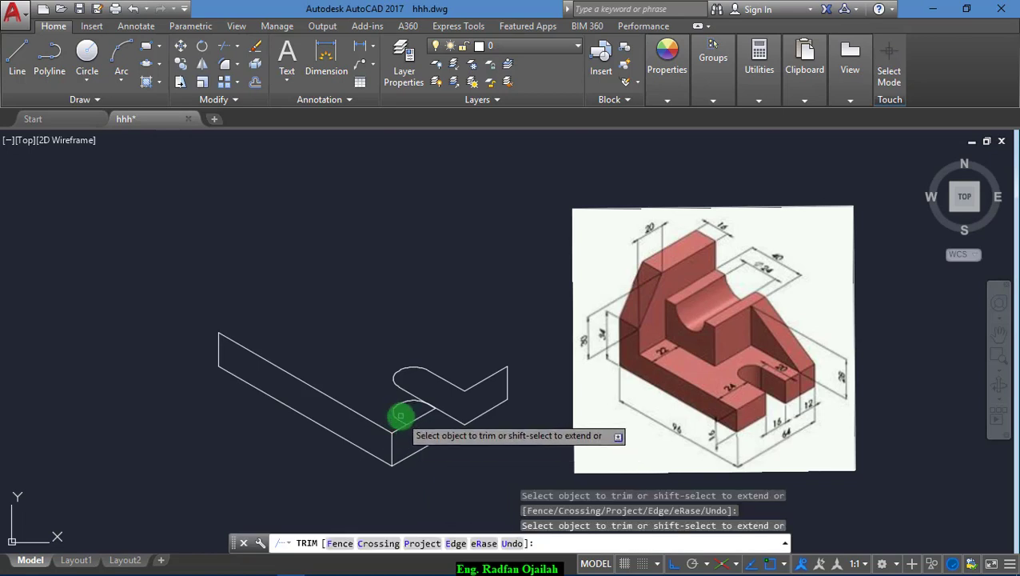
key(Escape)
click(398, 418)
key(Delete)
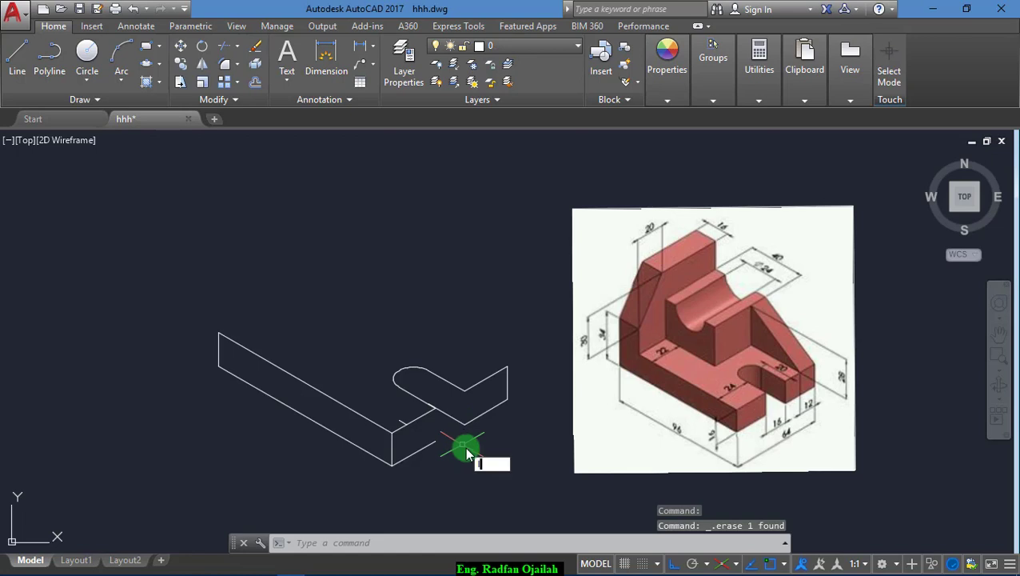
Copy the base's far vertical edge to both corners of the slot opening
key(Return)
key(Escape)
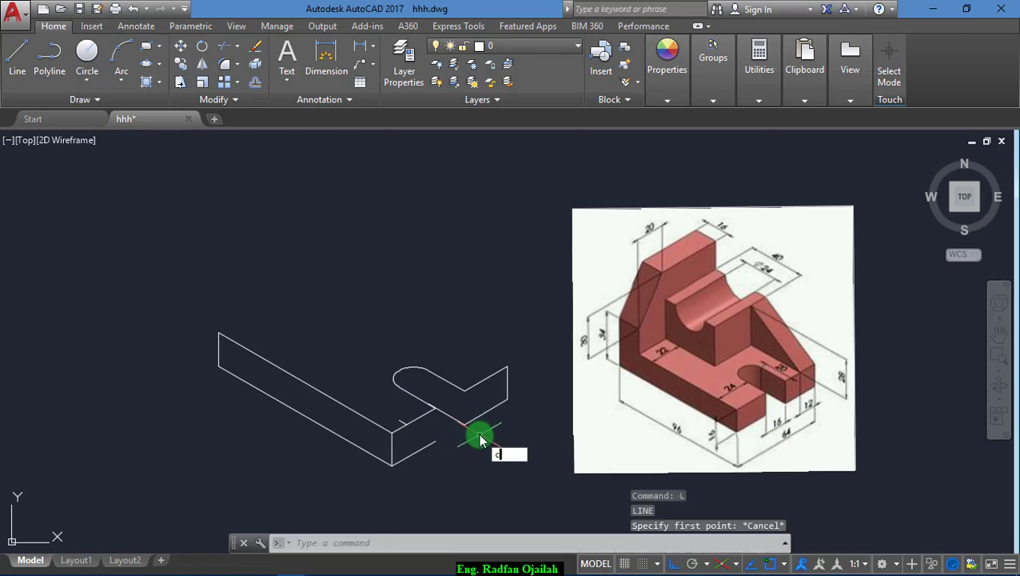
text(co)
key(Return)
click(505, 400)
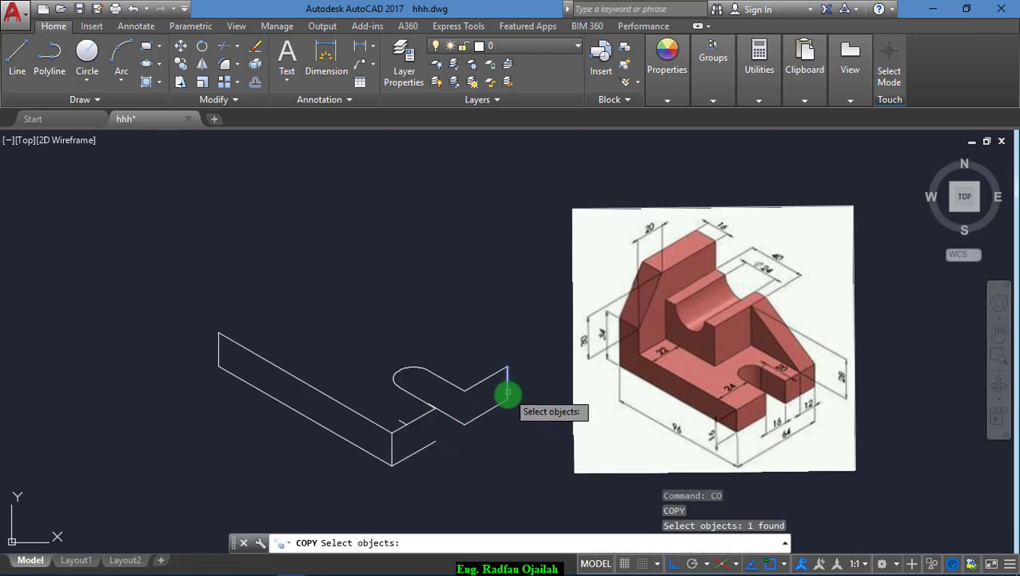
key(Return)
click(507, 400)
click(464, 425)
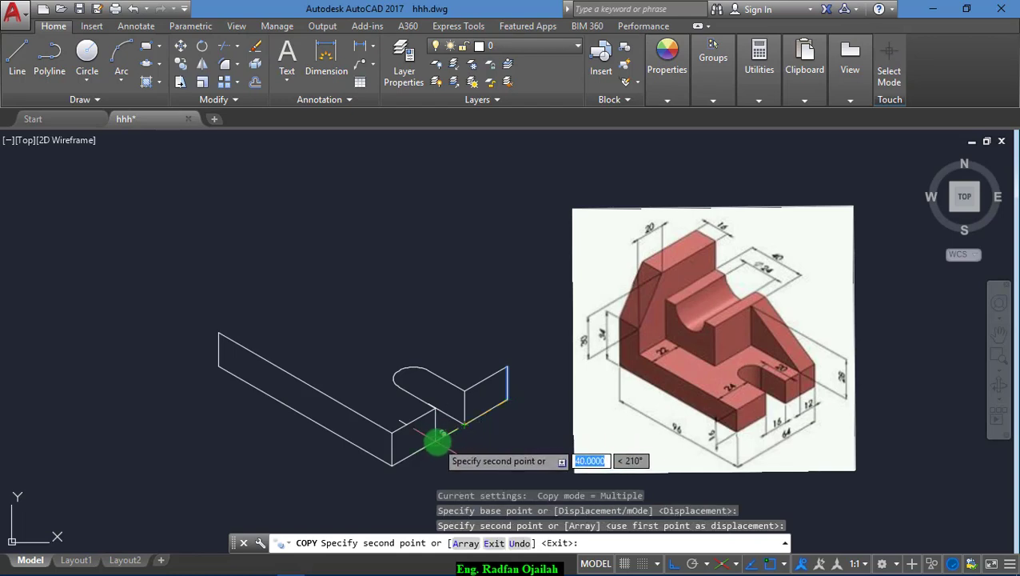
key(Escape)
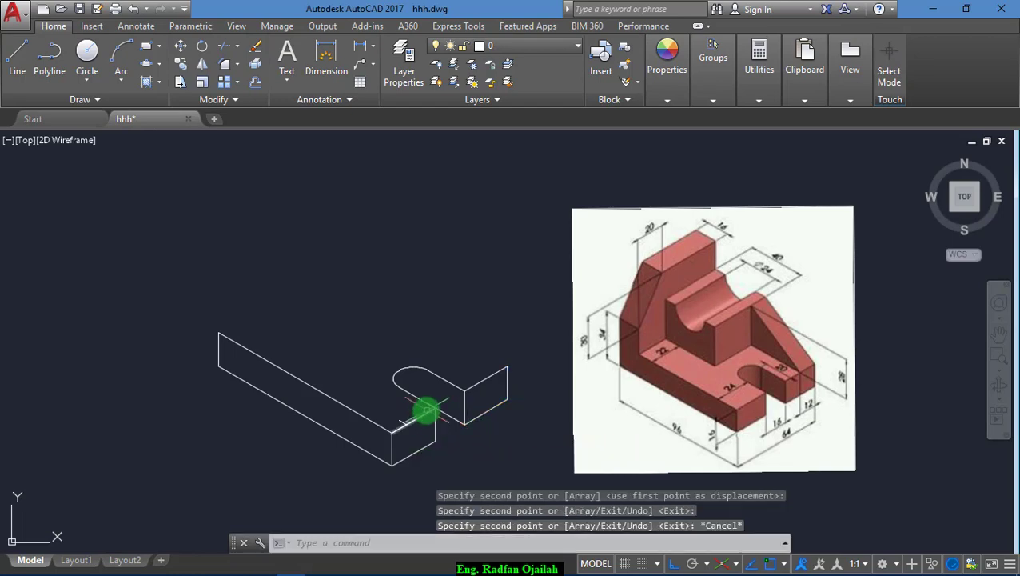
Try to trim the lower far slot side line at the near slot corner's vertical edge
scroll(426, 410, up, 4)
text(tr)
key(Return)
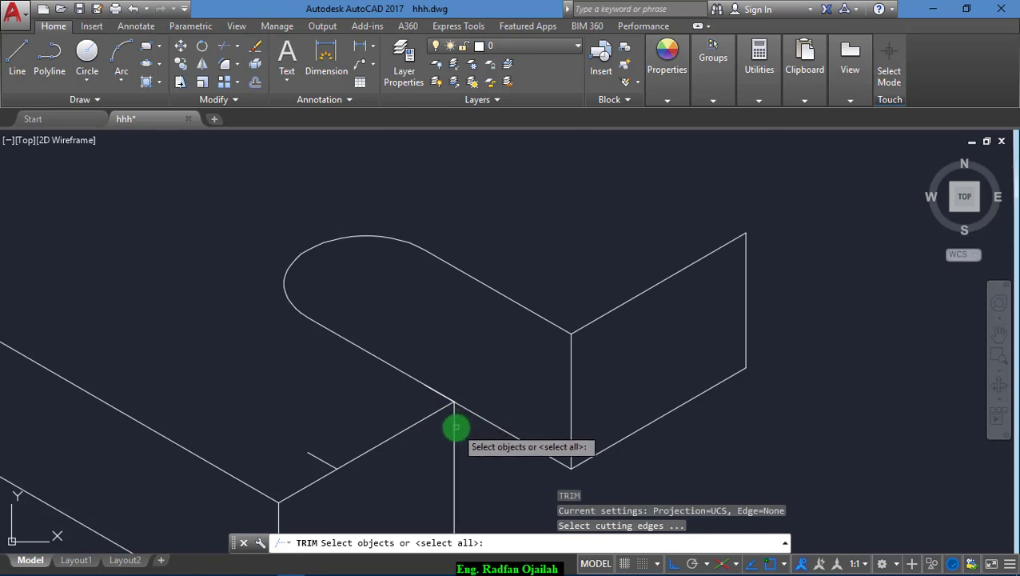
click(454, 426)
key(Return)
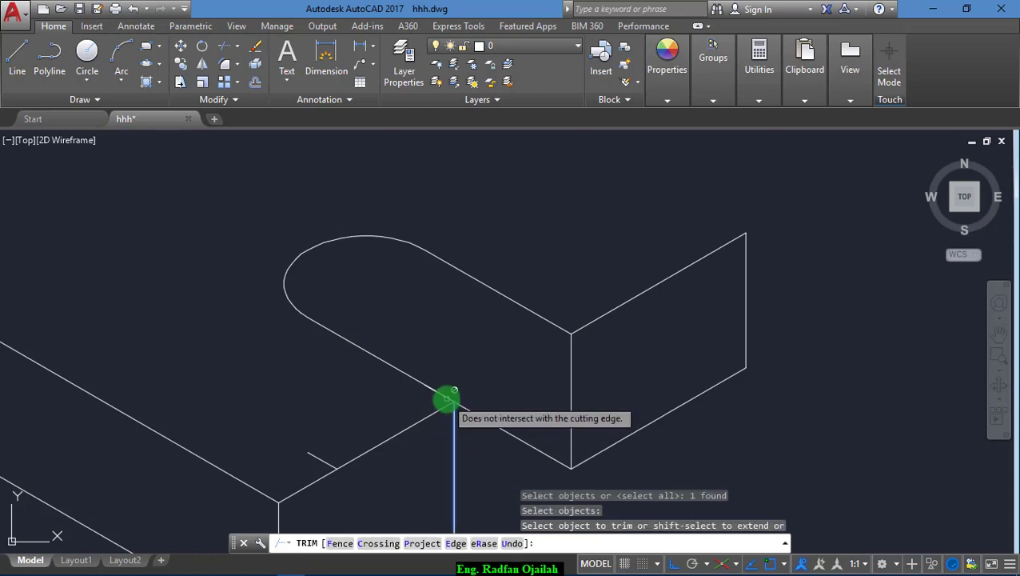
key(Escape)
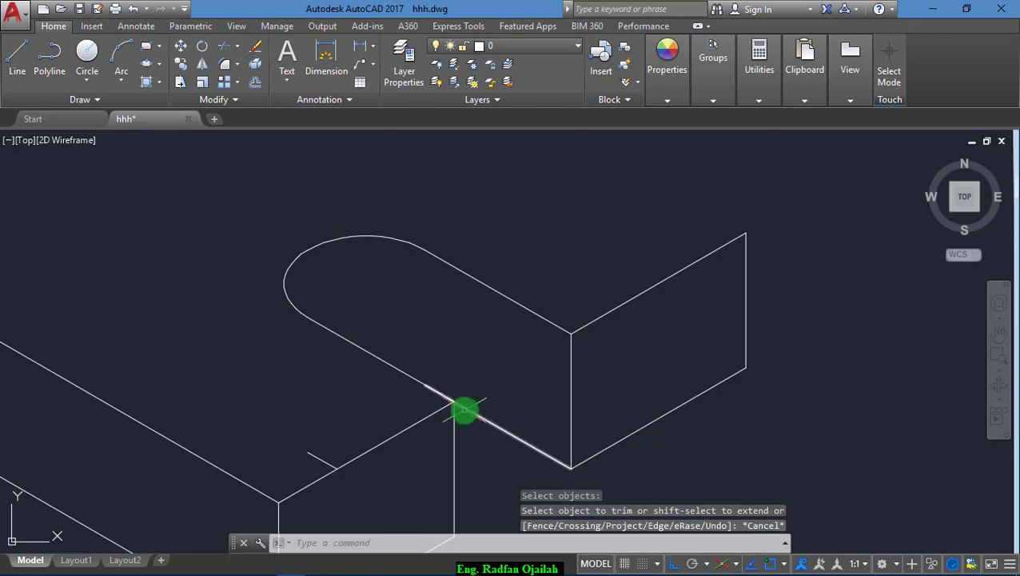
click(466, 407)
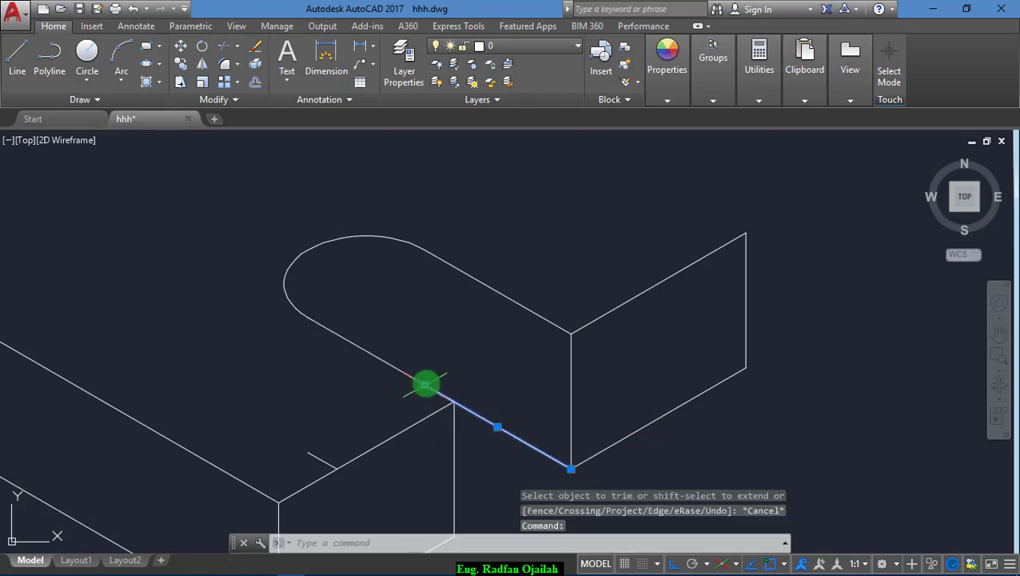
click(430, 386)
key(Escape)
Erase the leftover slot line stub crossing the base's upper end edge
scroll(436, 350, down, 2)
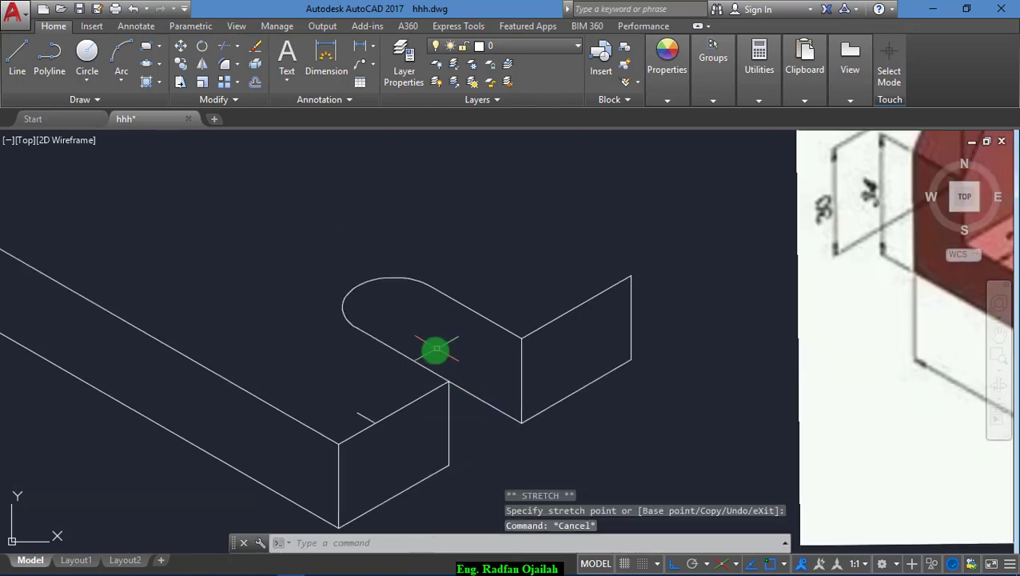
scroll(435, 351, down, 2)
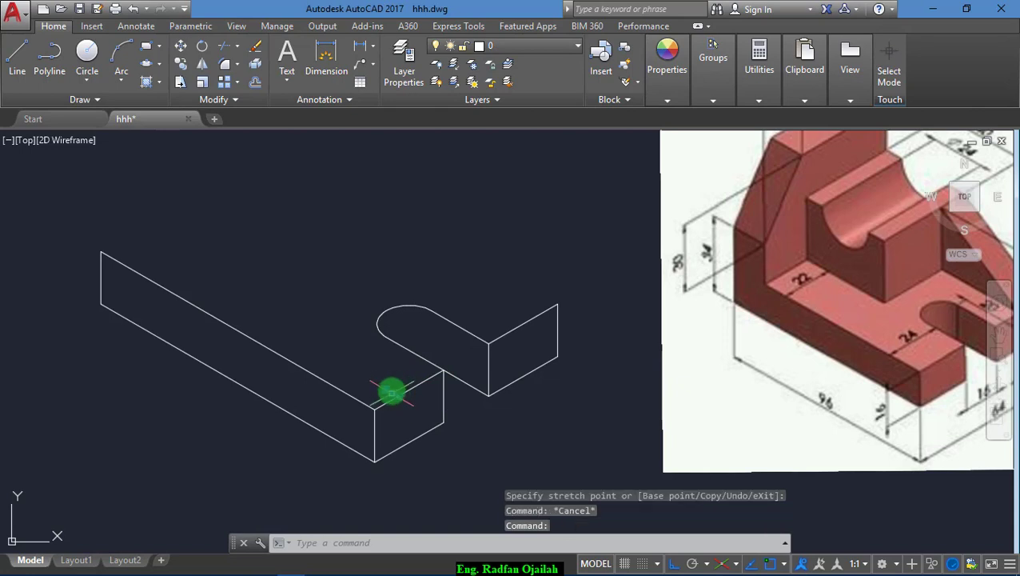
key(Delete)
scroll(398, 432, down, 2)
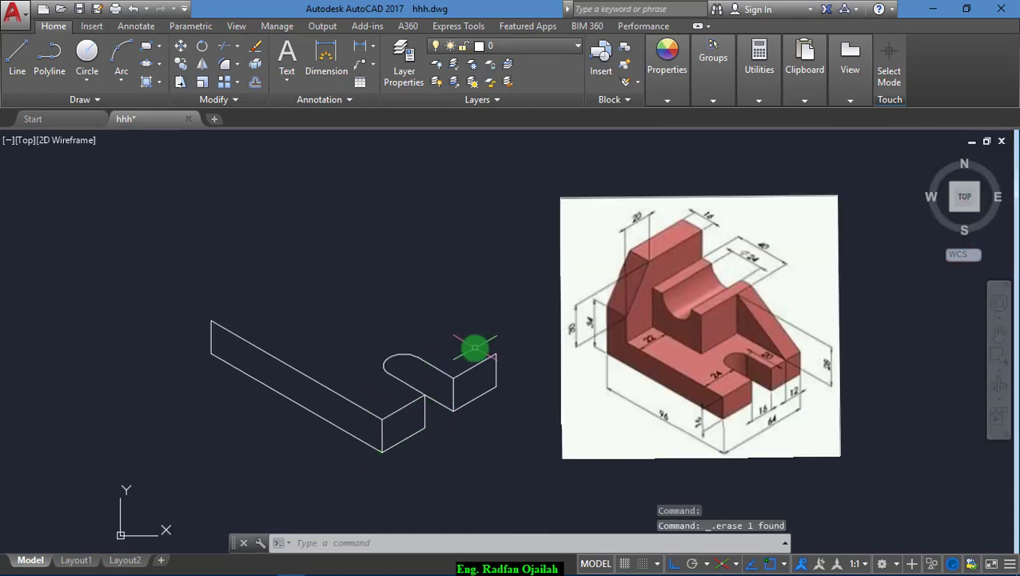
Copy the base's long upper near edge to the far upper corner of its slotted end
text(co)
key(Return)
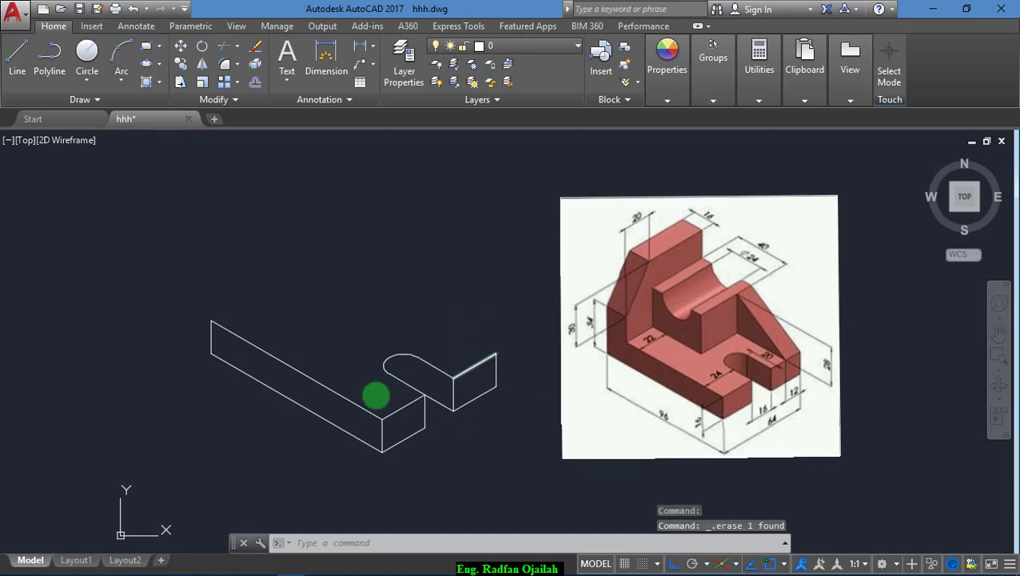
click(369, 404)
key(Return)
click(382, 417)
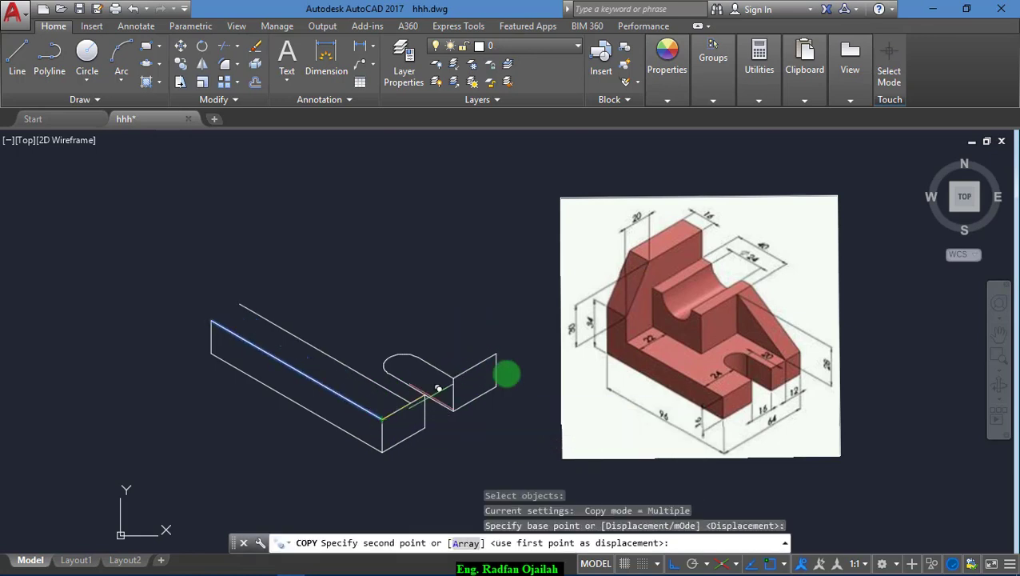
click(497, 351)
key(Escape)
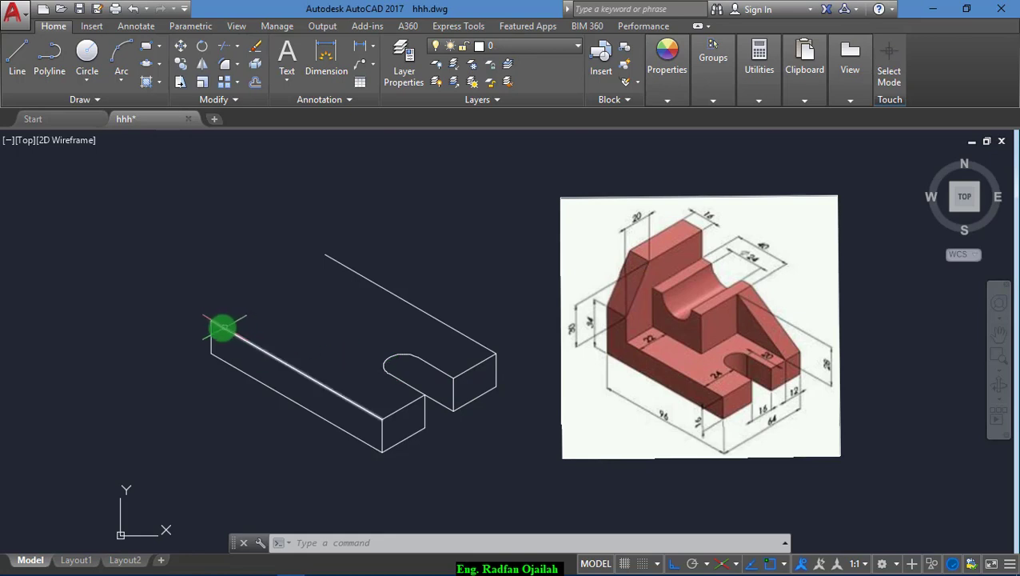
Draw a vertical line 34 long in the free space beside the base, using the right isoplane
text(l)
key(Return)
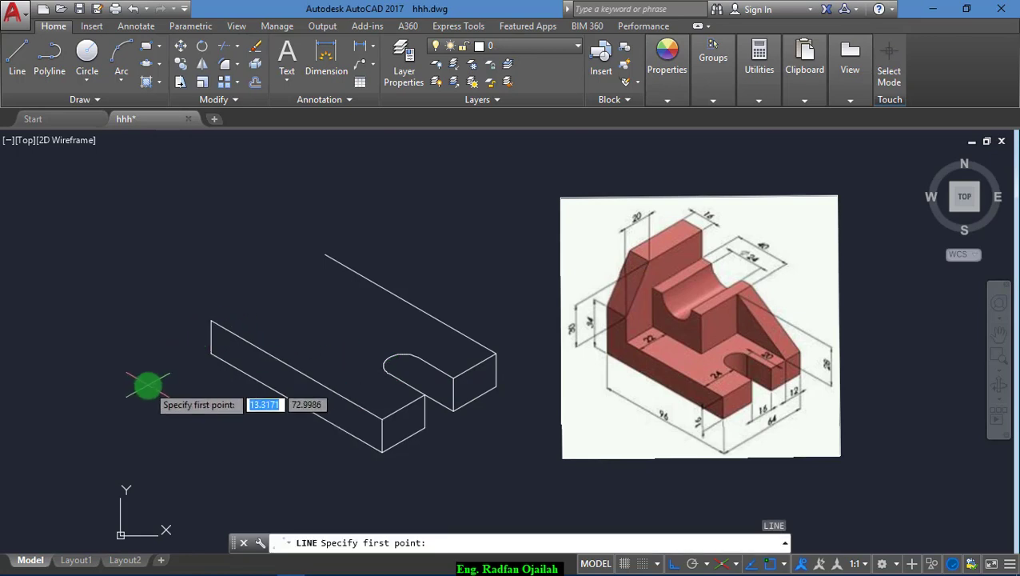
click(148, 385)
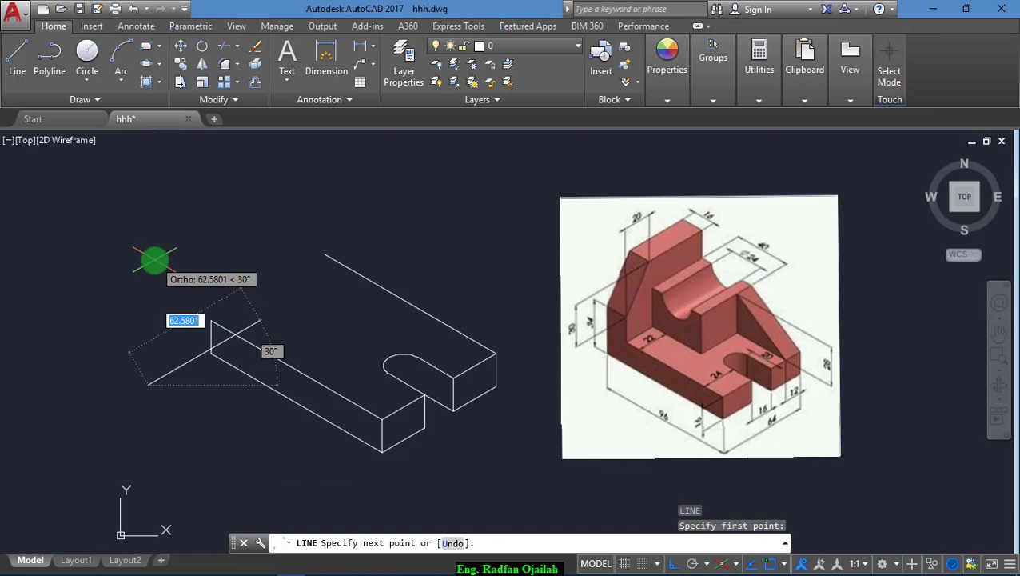
key(F5)
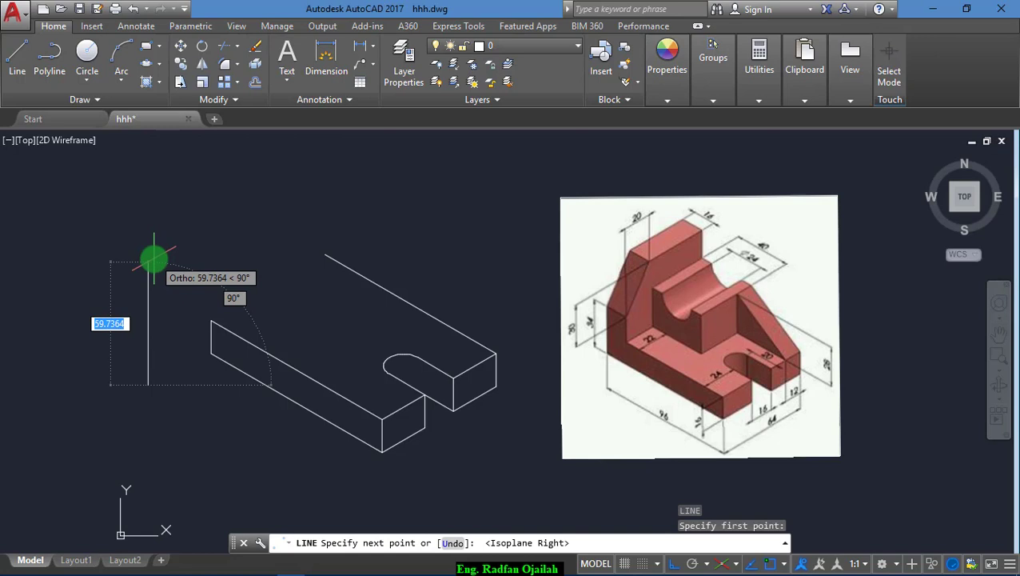
text(34)
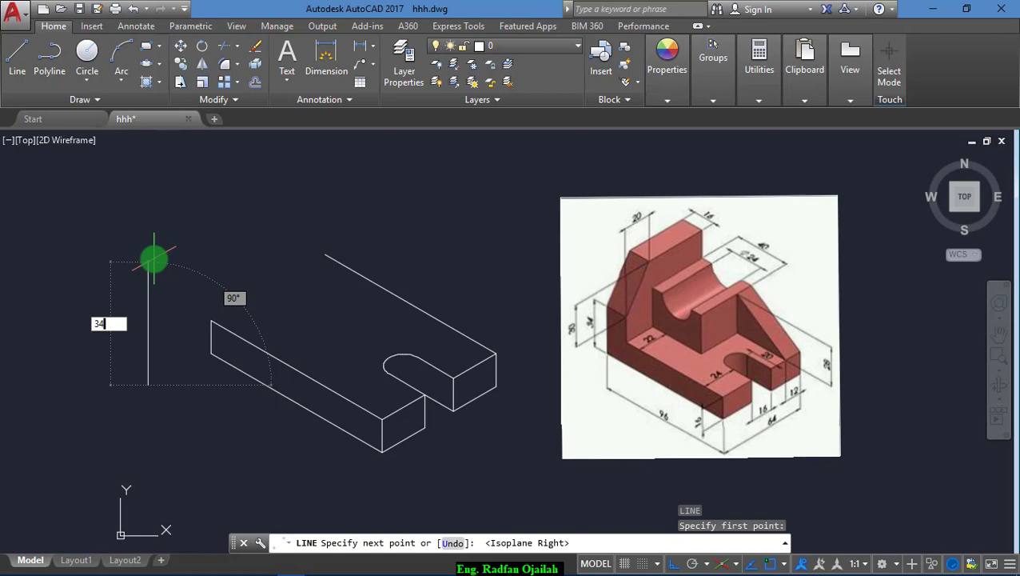
key(Return)
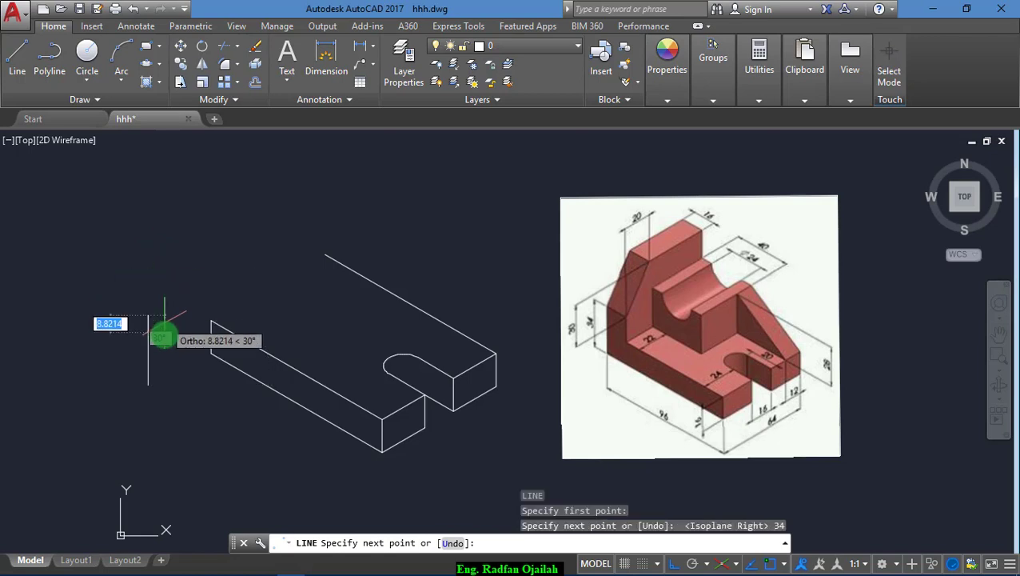
key(Escape)
Move the 34-long vertical line by its lower end onto the lower corner at the base's unslotted end
text(m)
key(Return)
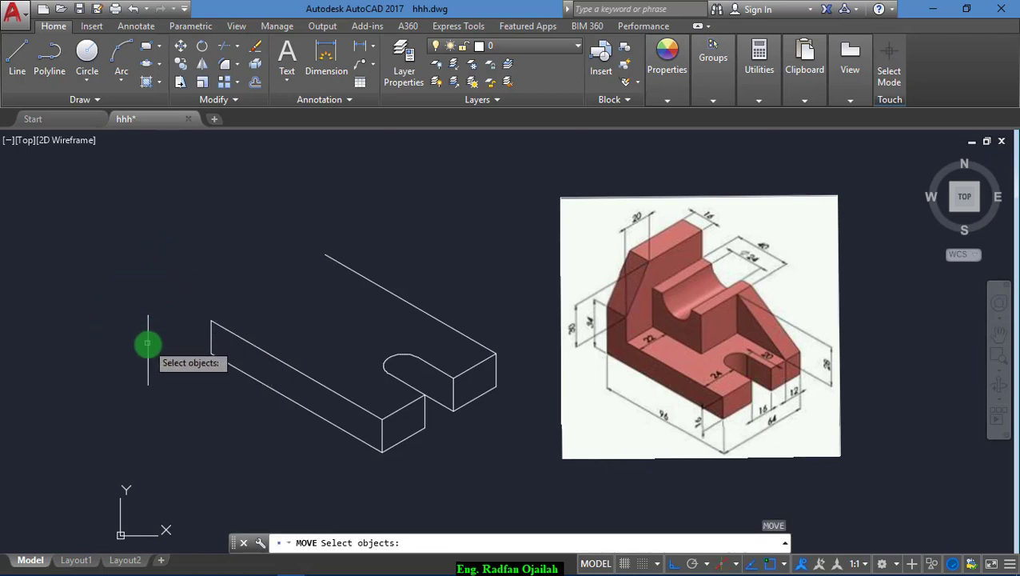
click(148, 342)
key(Return)
click(144, 382)
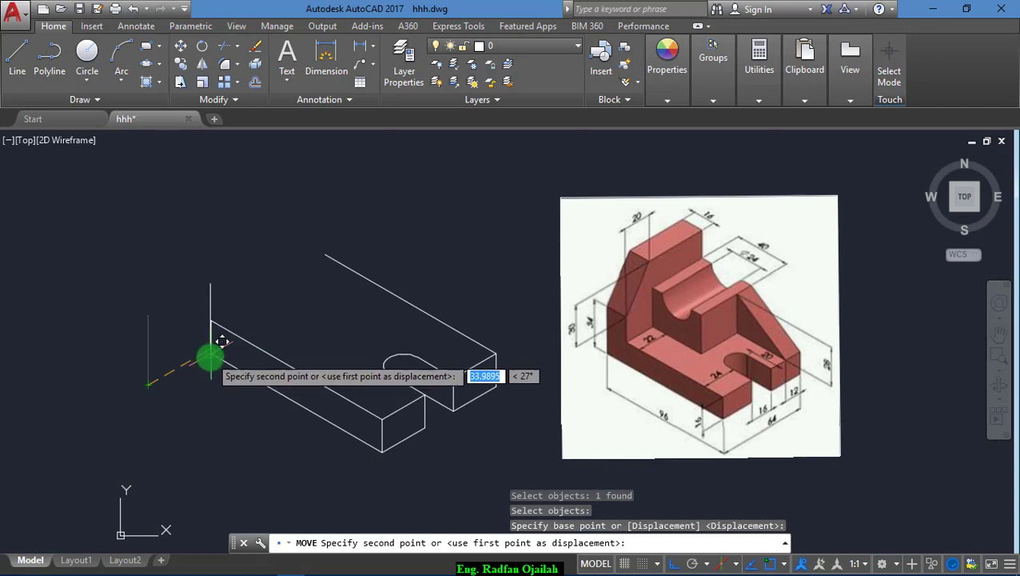
click(211, 356)
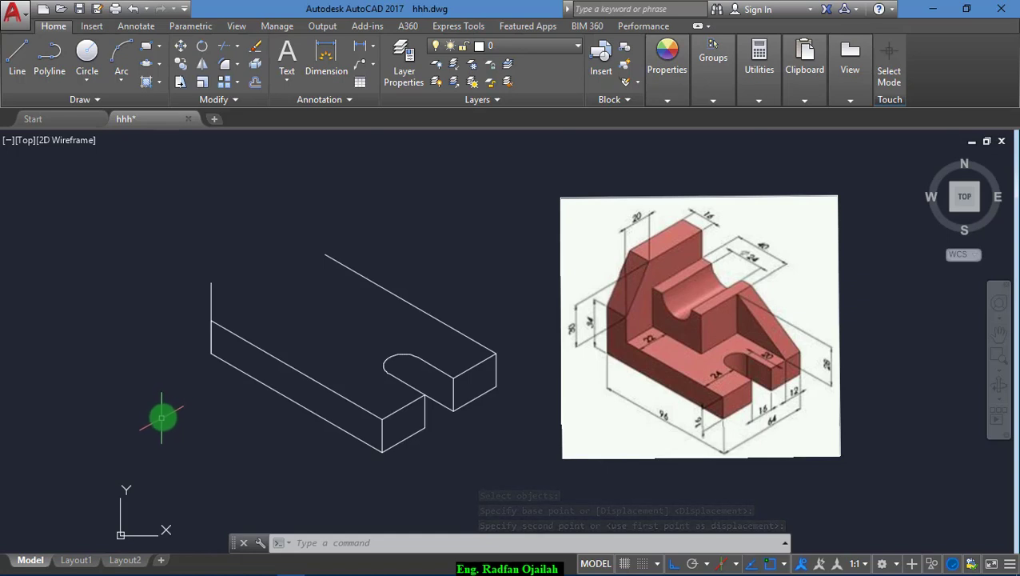
text(l)
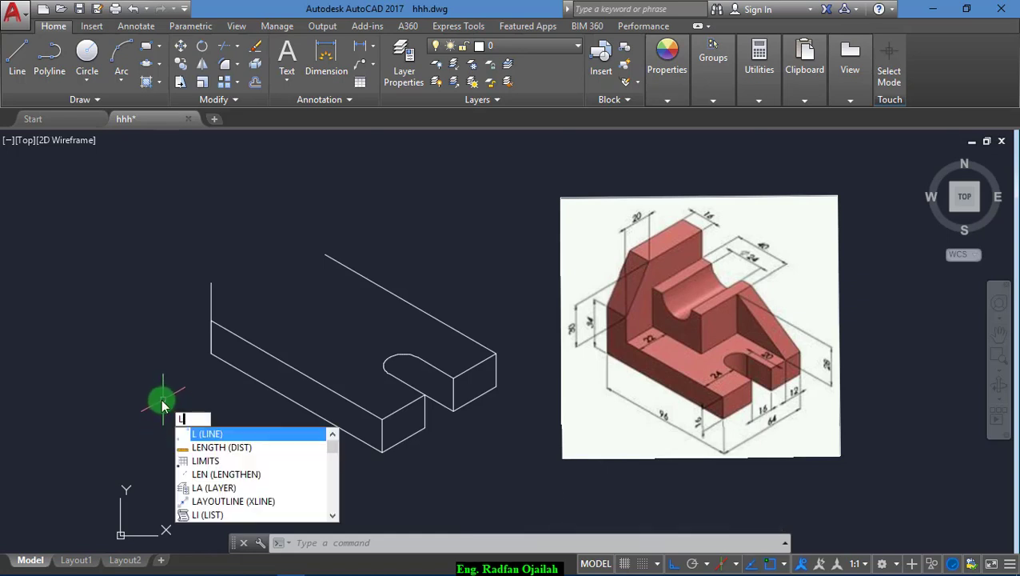
key(Return)
click(123, 355)
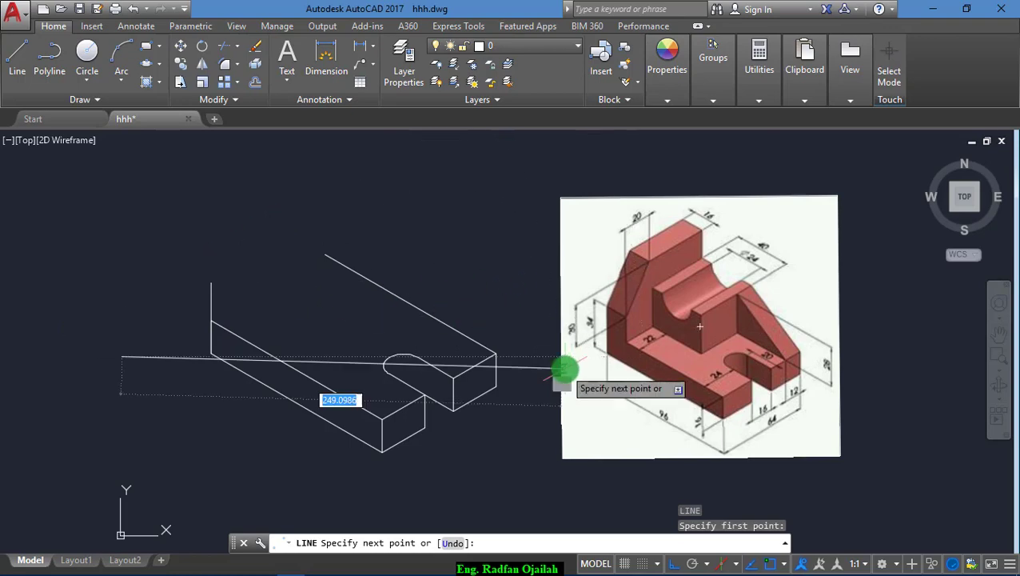
key(Escape)
scroll(580, 325, up, 10)
scroll(577, 328, down, 10)
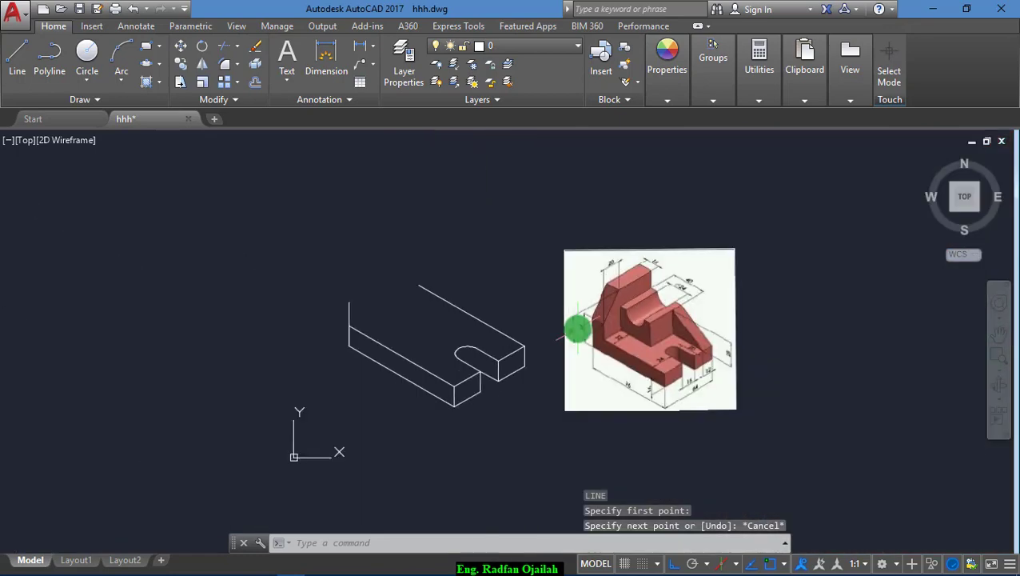
scroll(375, 326, up, 2)
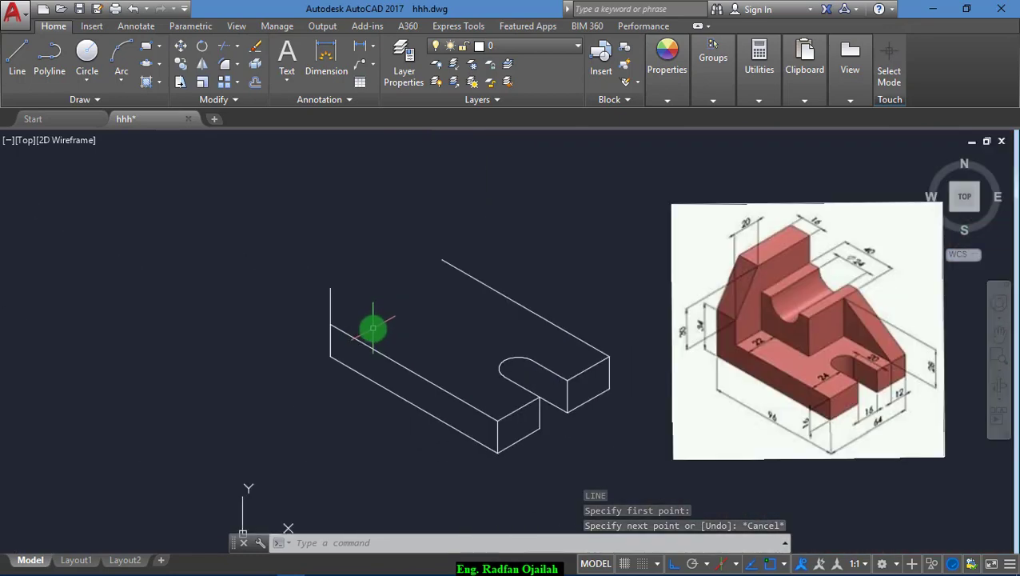
Draw a vertical line 30 long in the free space beside the base
text(l)
key(Return)
click(237, 363)
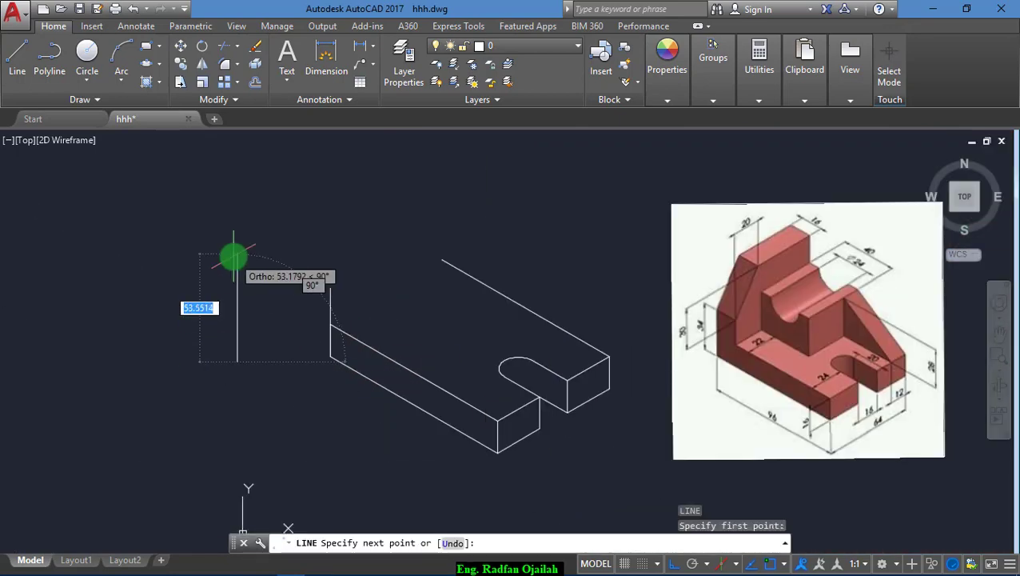
text(3)
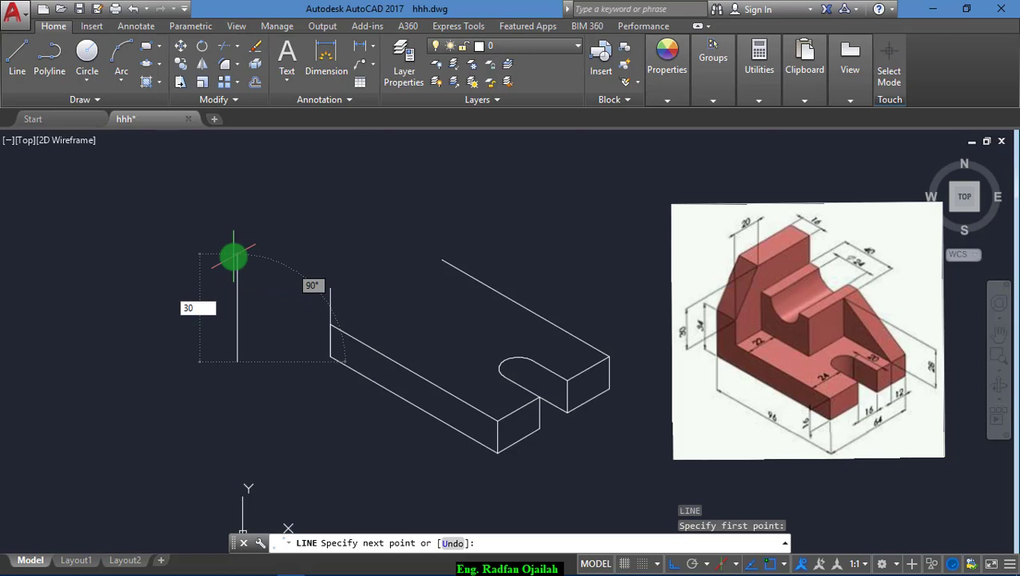
text(0)
key(Return)
key(Return)
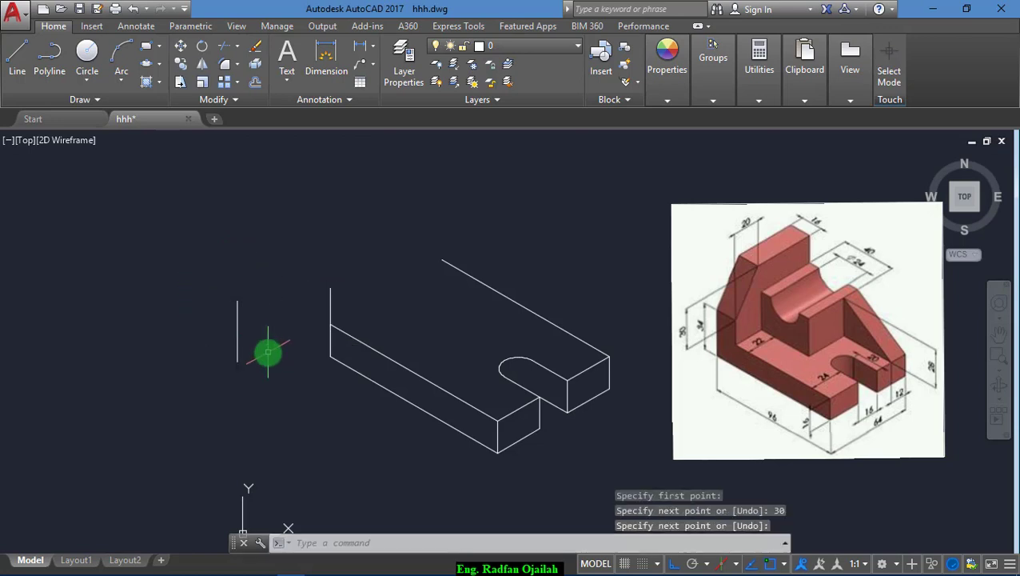
Move the 30-long vertical line by its lower end onto the top of the 34-long vertical edge
text(m)
key(Return)
click(237, 349)
key(Return)
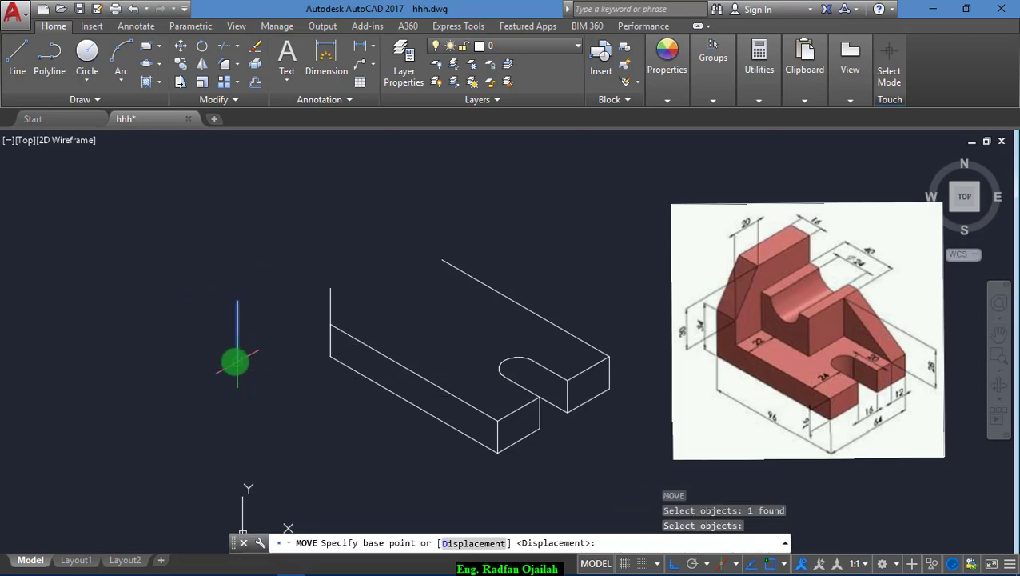
click(237, 363)
click(330, 288)
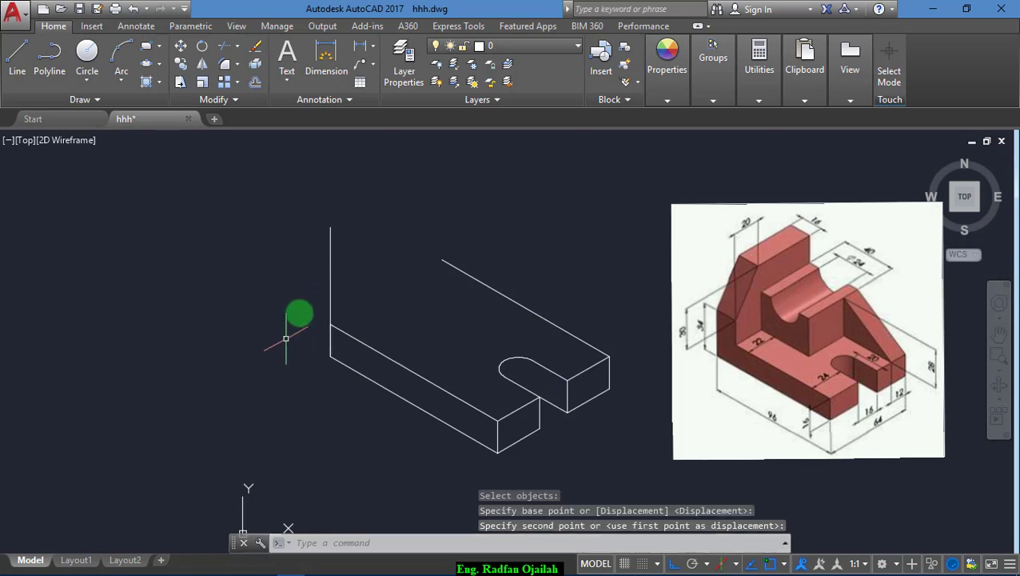
Move the 30-long vertical line across the base width, from the near upper corner to the open end of the far upper edge
text(m)
key(Return)
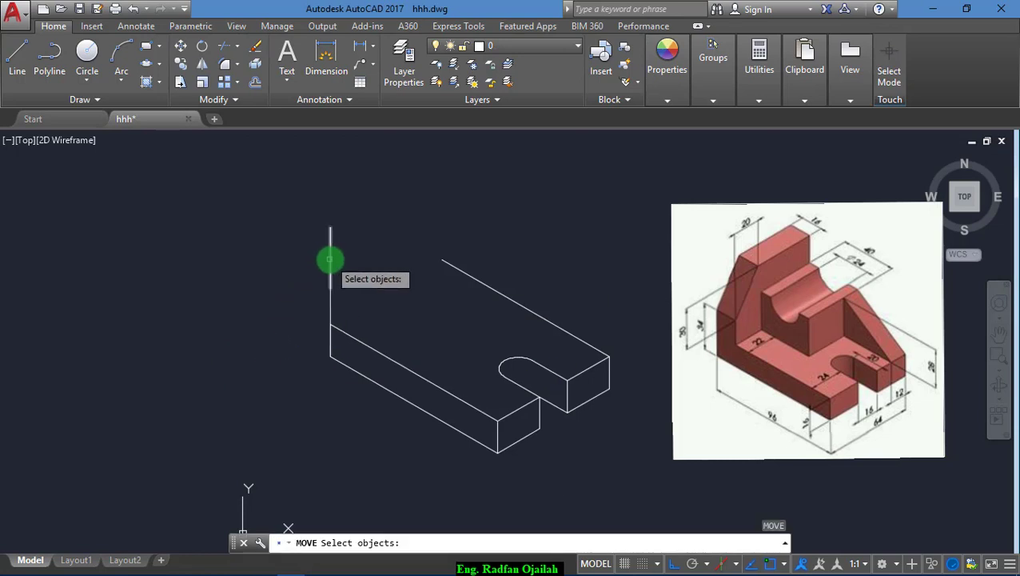
click(330, 264)
key(Return)
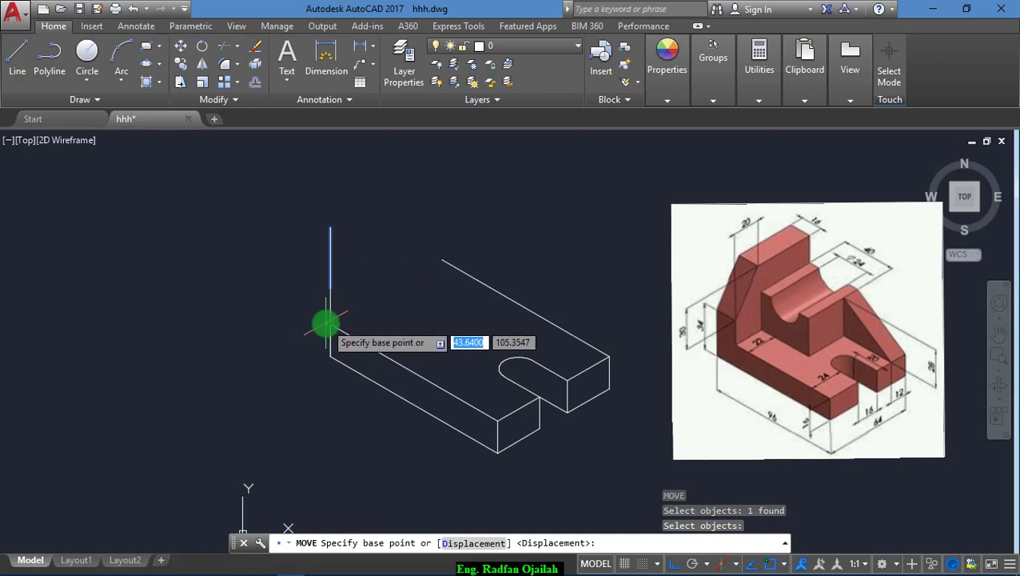
click(330, 324)
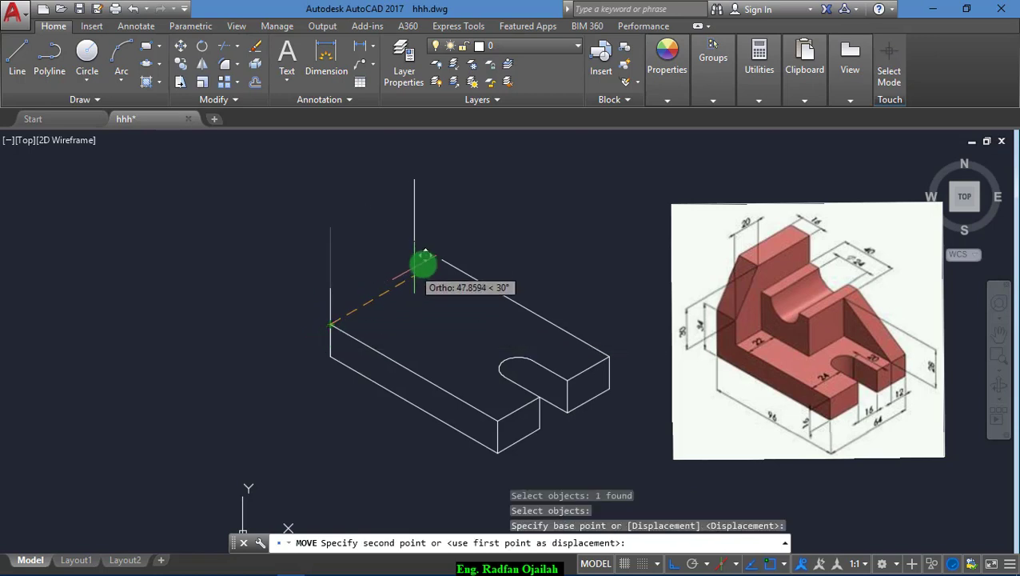
click(441, 256)
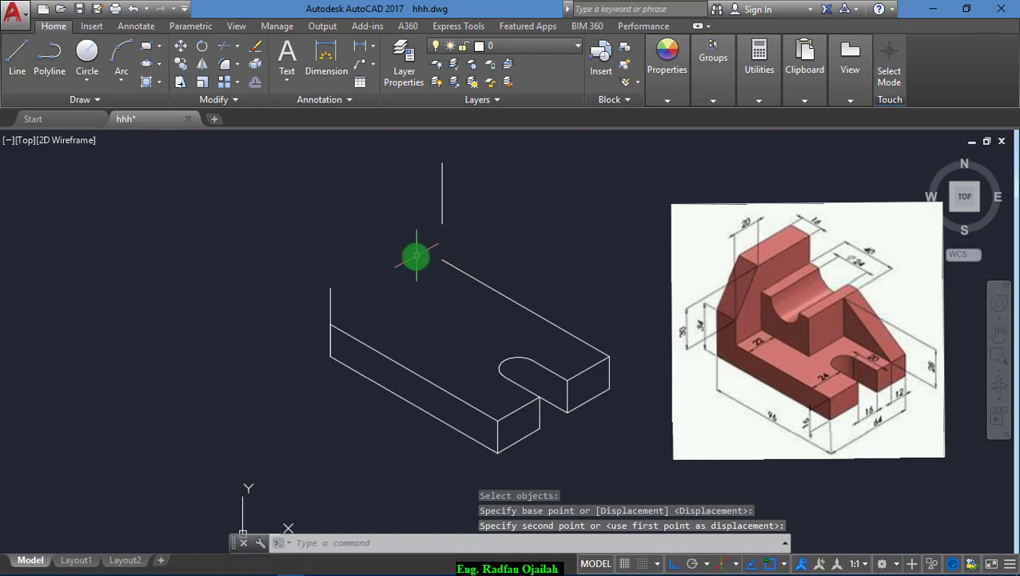
text(l)
key(Return)
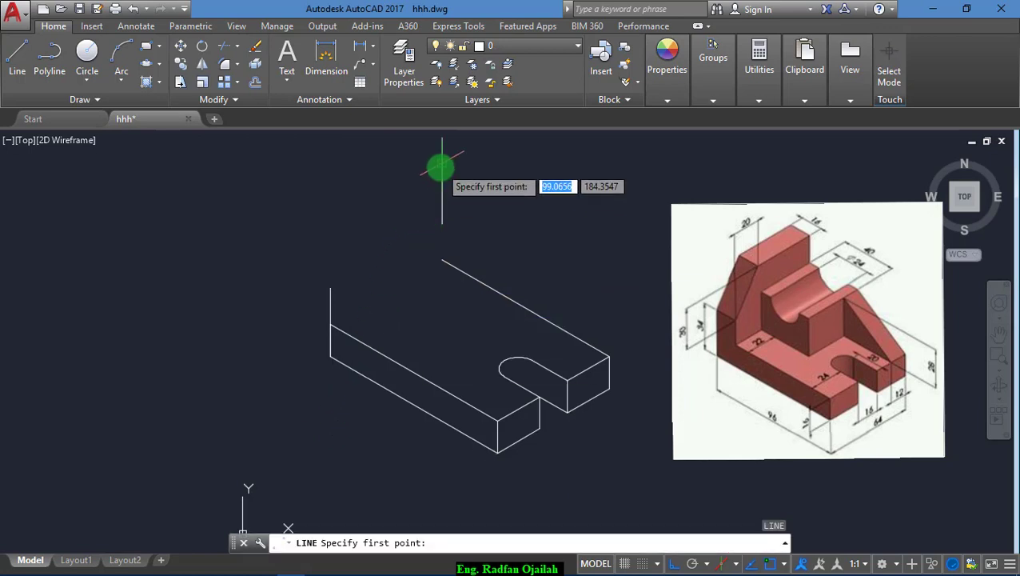
click(442, 164)
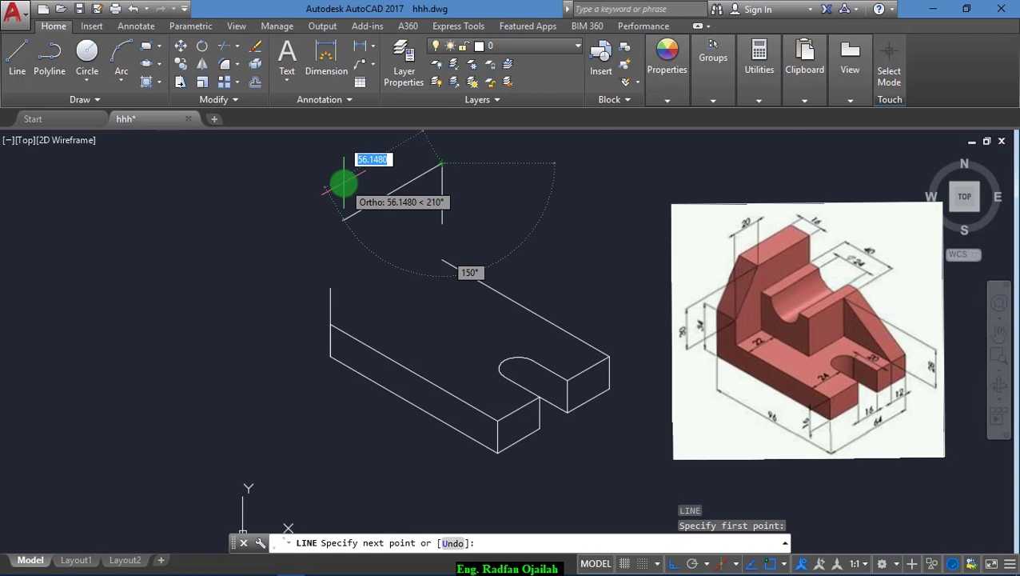
key(Escape)
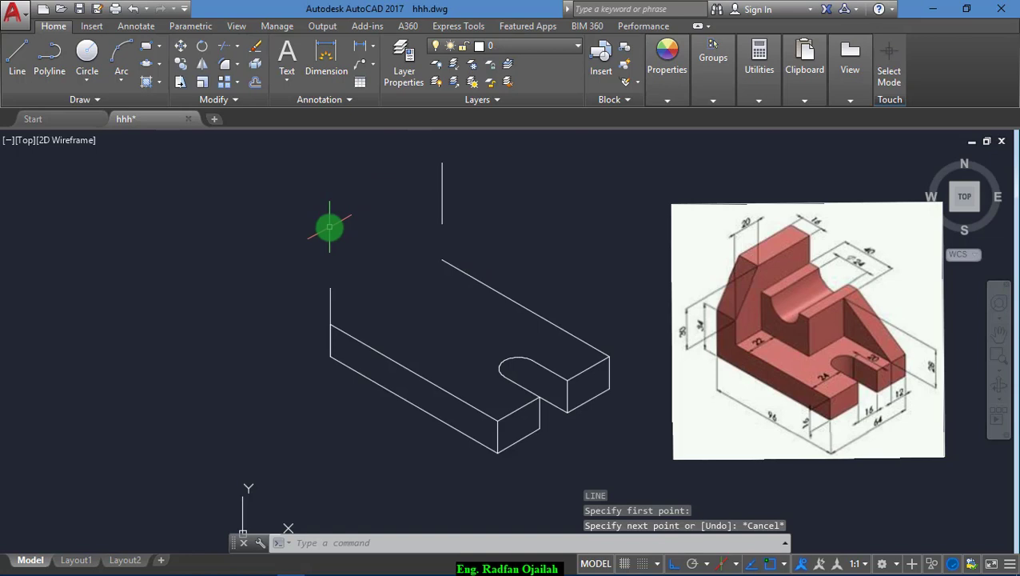
Draw a line 20 long at 30° from the top of the 34-long vertical edge, across the base width
key(Return)
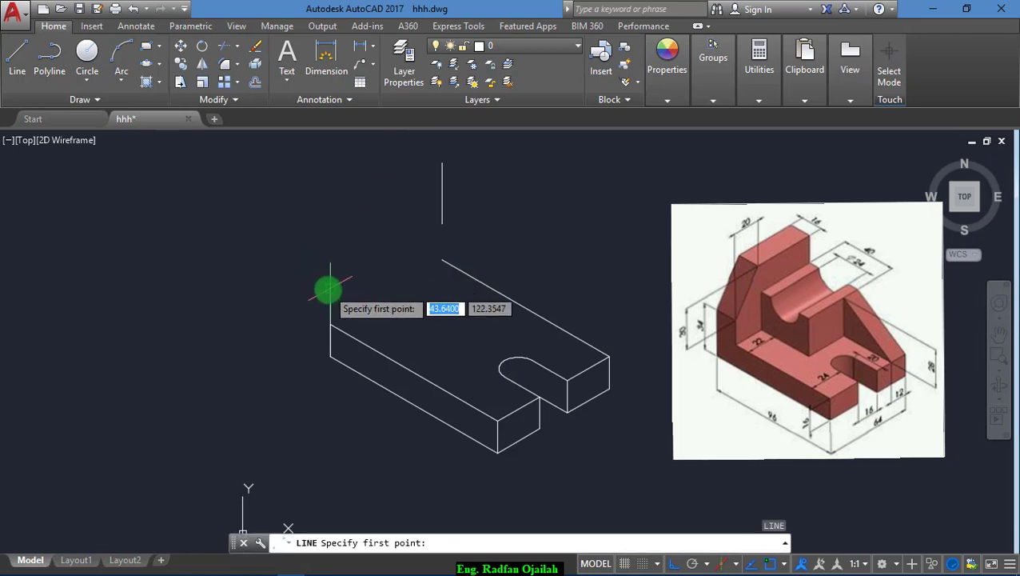
click(329, 288)
text(20)
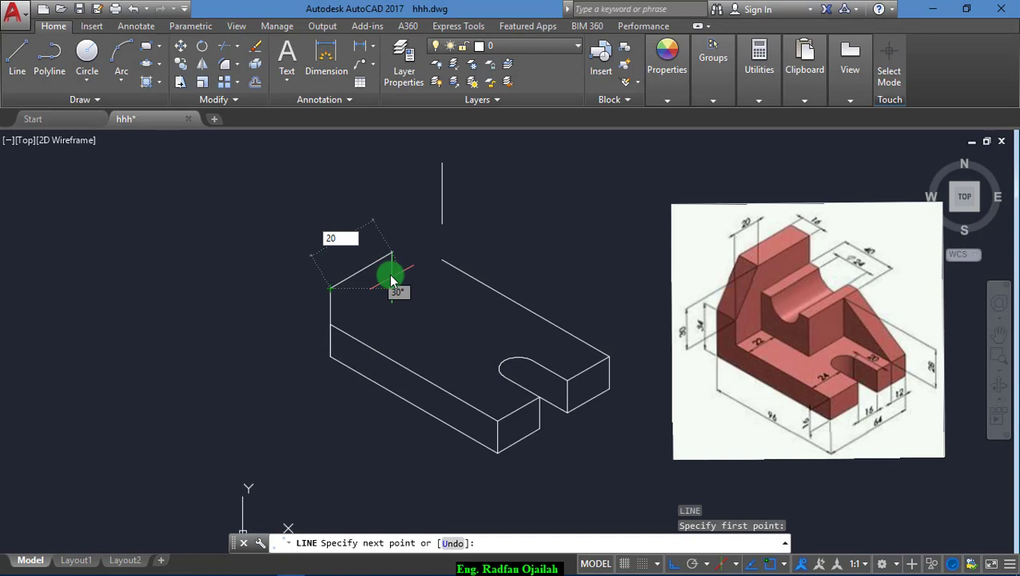
key(Return)
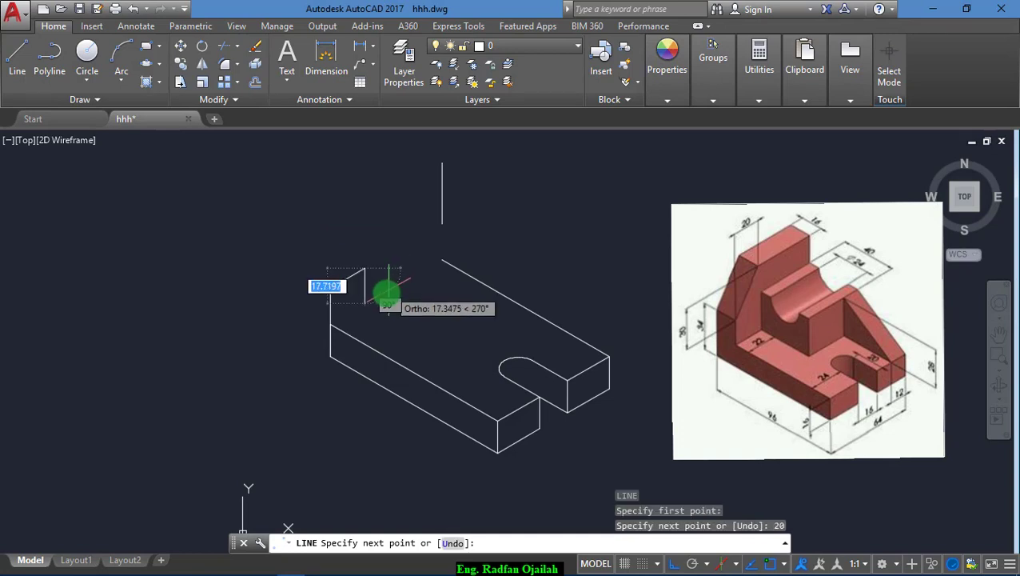
key(Return)
Move the 20-long line straight up by 30, using the ends of the far vertical line as reference points
text(m)
key(Return)
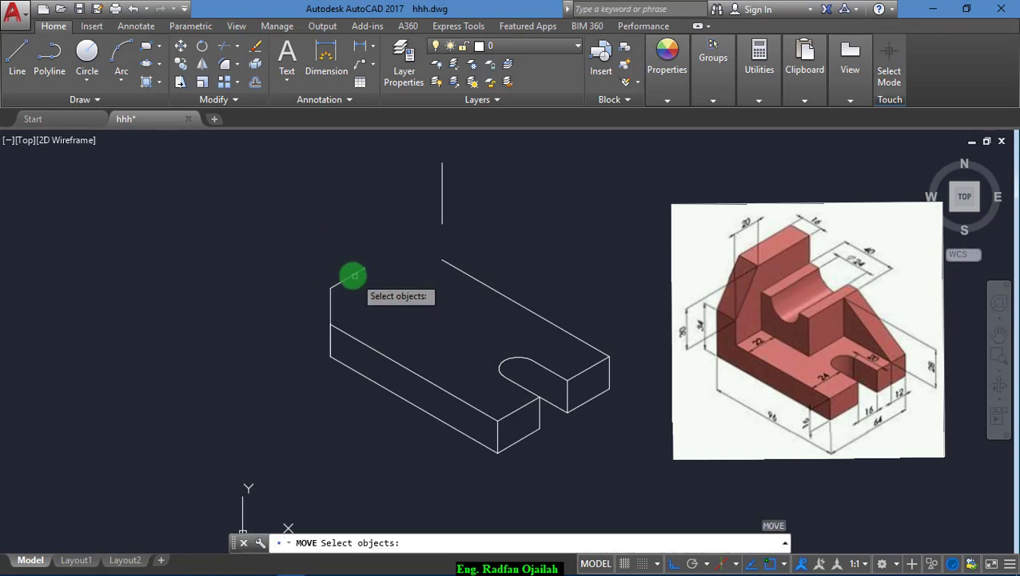
click(353, 276)
key(Return)
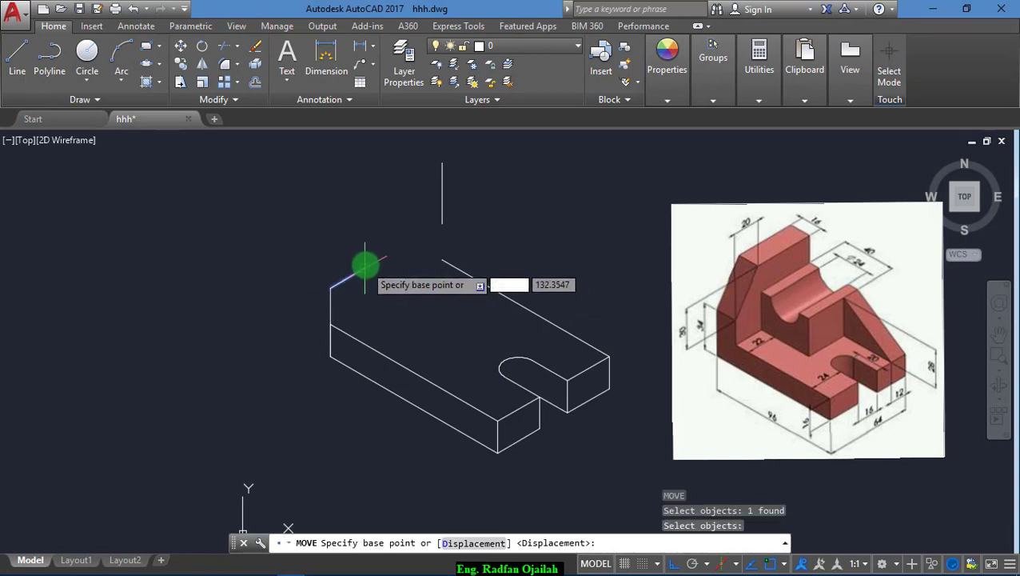
click(443, 224)
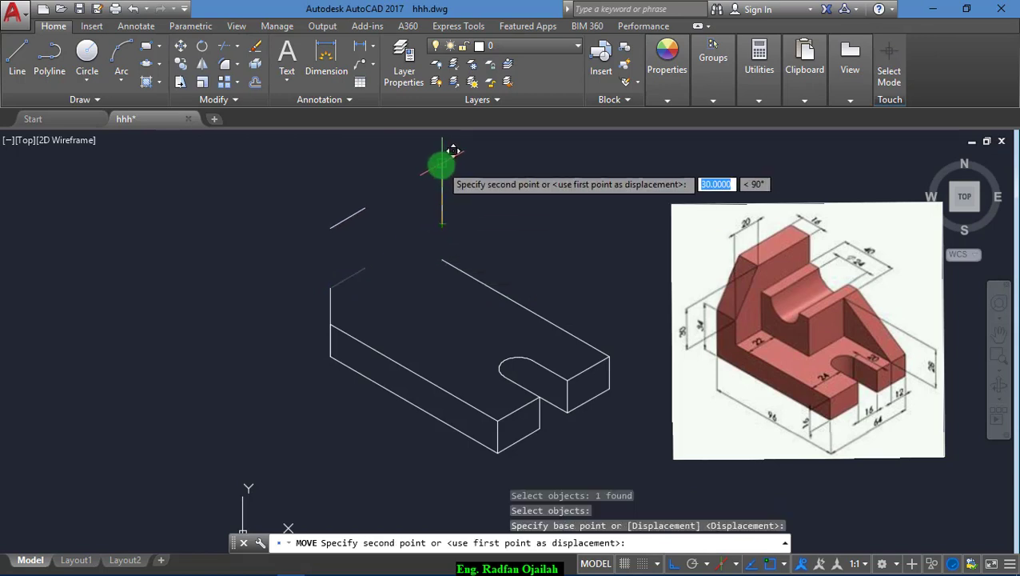
click(443, 165)
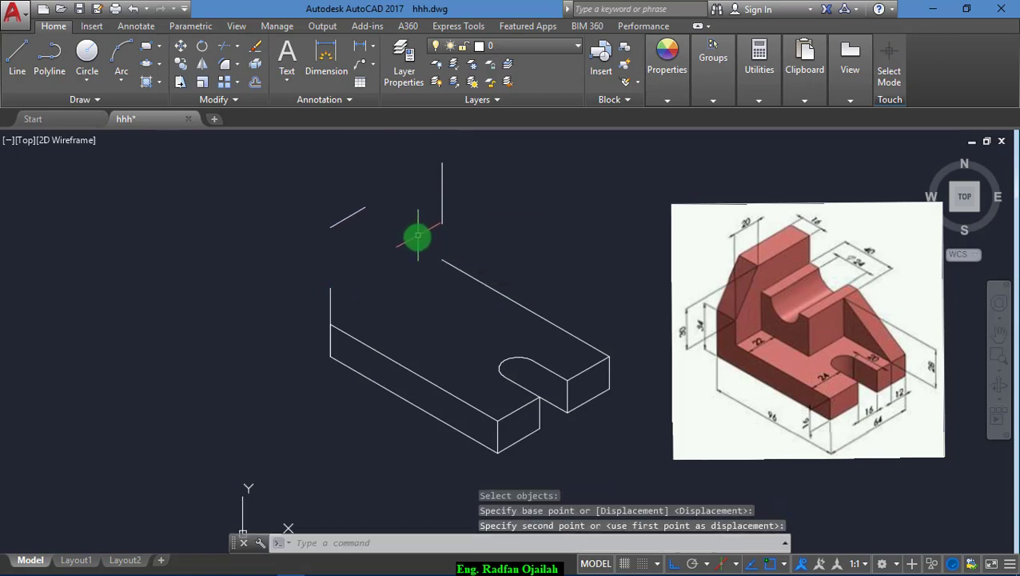
Draw lines from the top of the far vertical line to the 20-long line's inner end and down to the top of the 34-long edge
text(l)
key(Return)
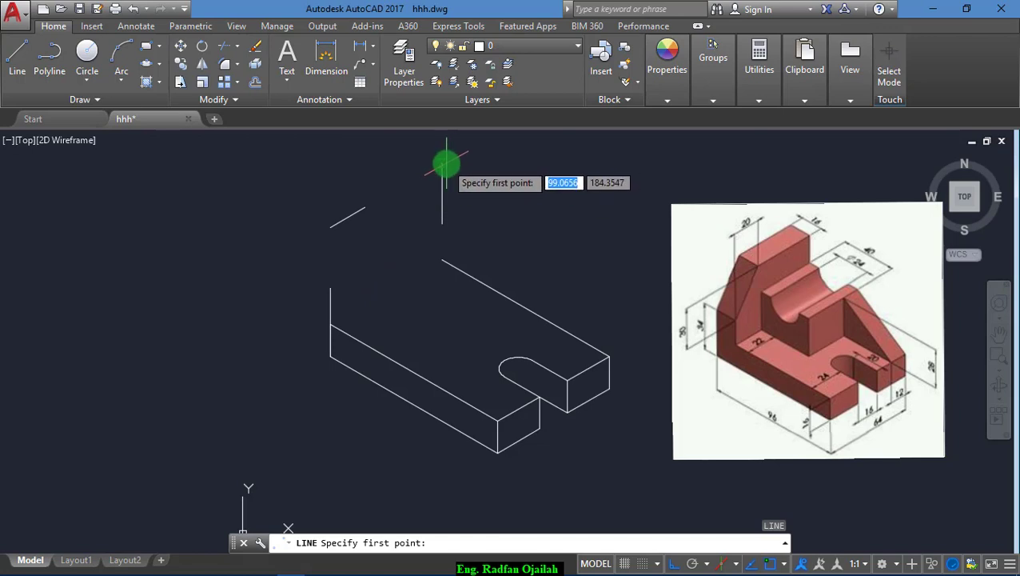
click(442, 165)
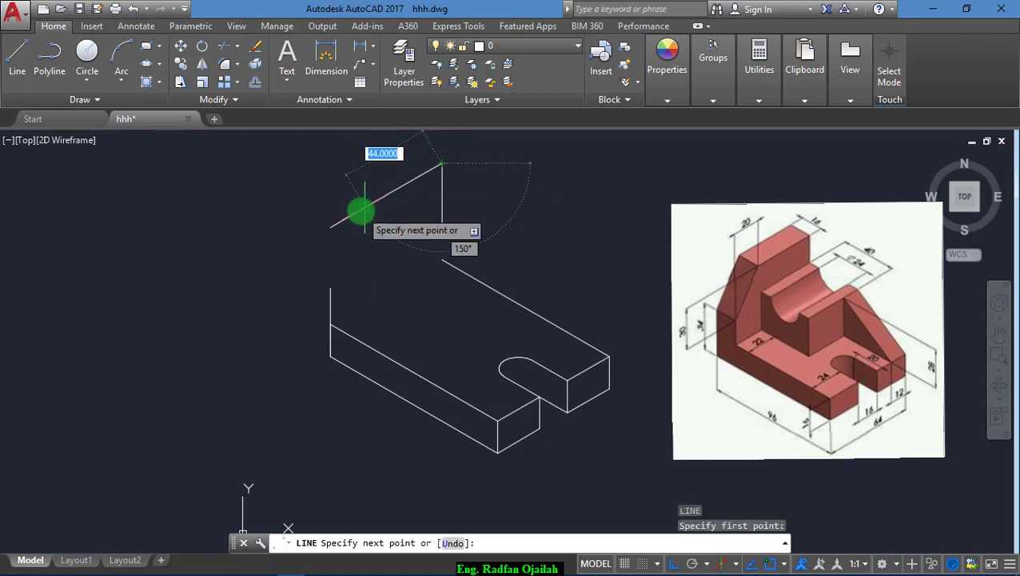
click(361, 211)
click(330, 287)
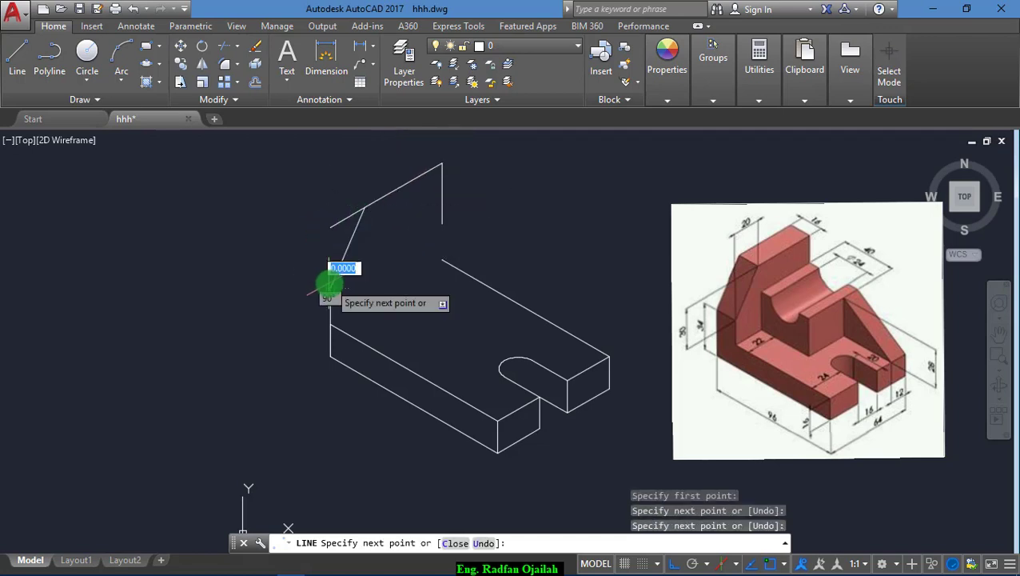
key(Escape)
Delete the 20-long construction line and the 30-long far vertical line
click(340, 214)
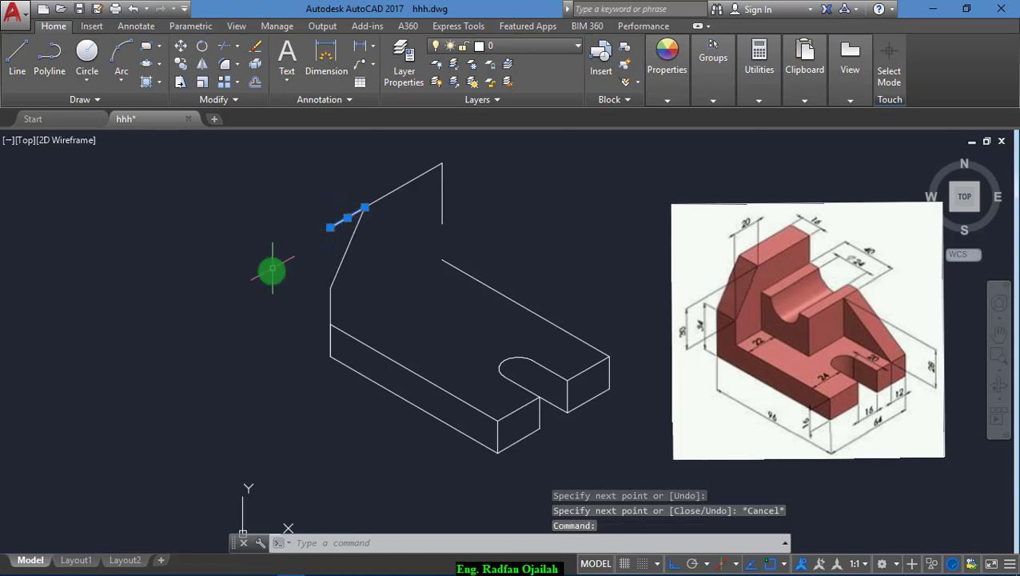
key(Delete)
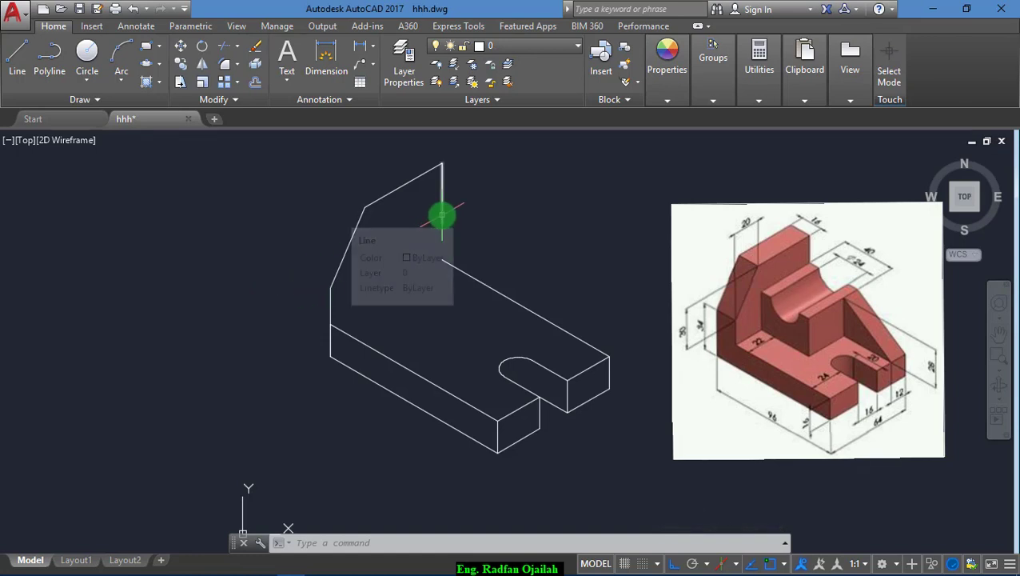
click(443, 216)
mouse_move(442, 228)
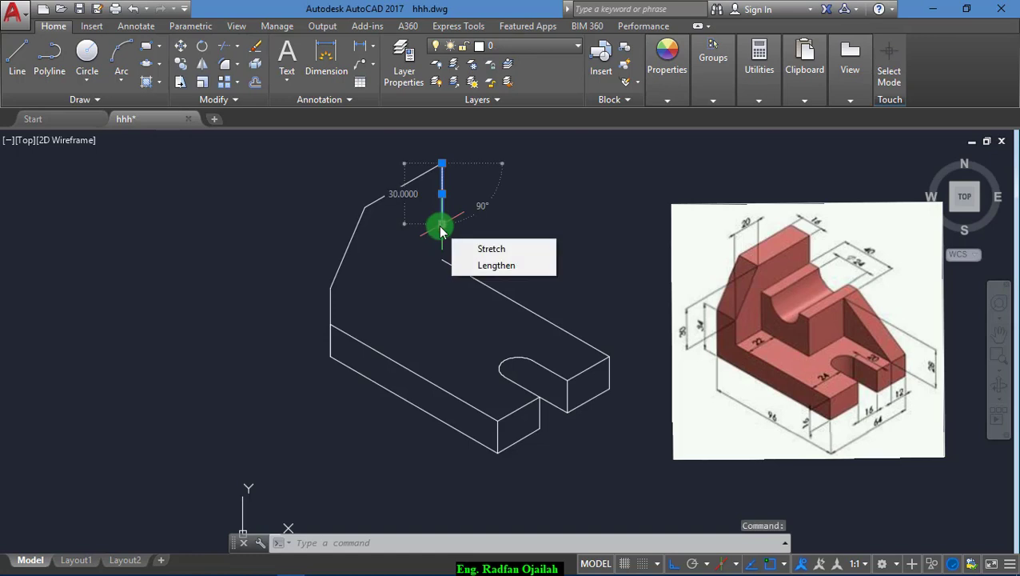
key(Delete)
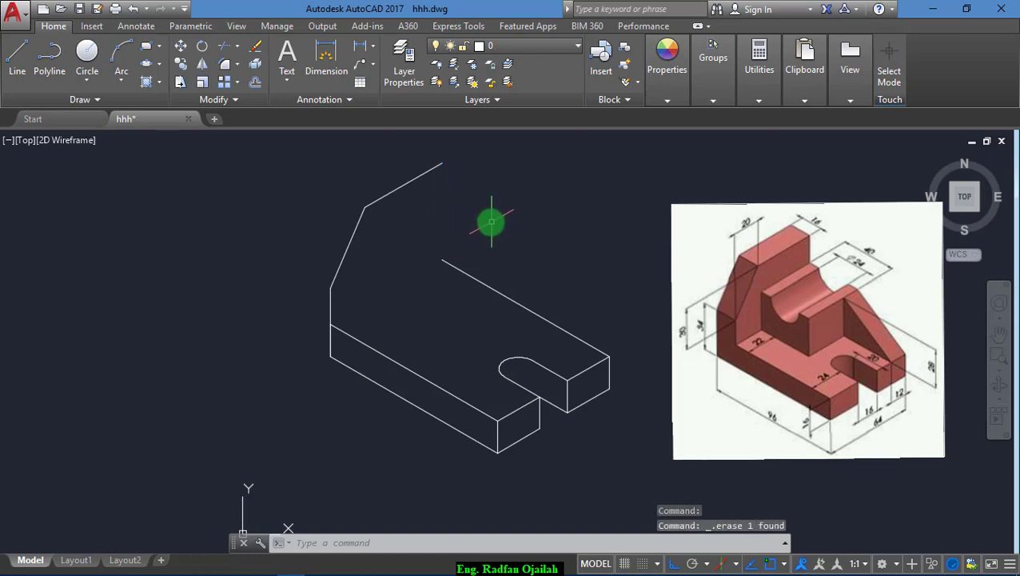
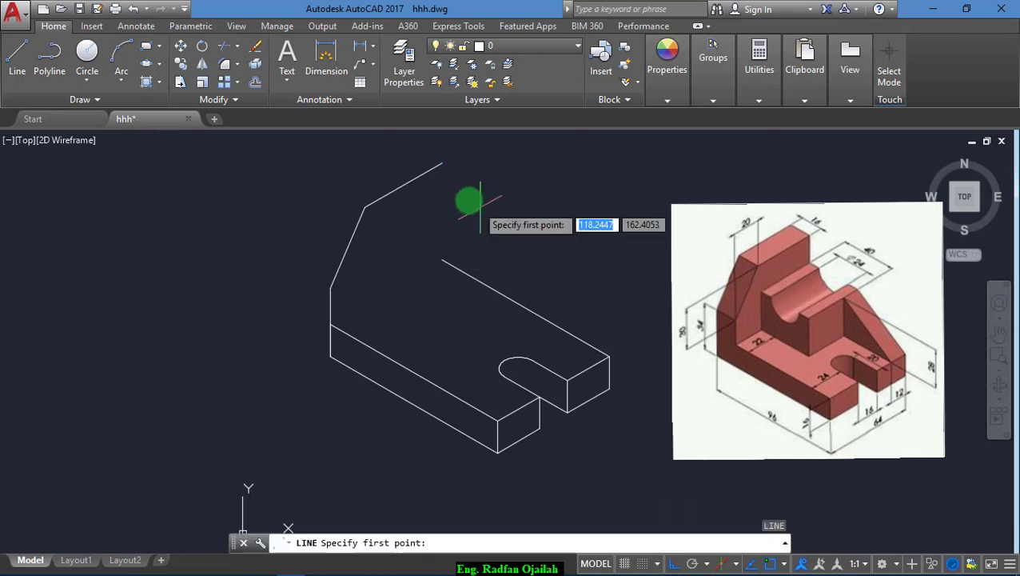
Draw a line 16 long at 330° from the far upper corner of the upright to set its thickness
click(442, 165)
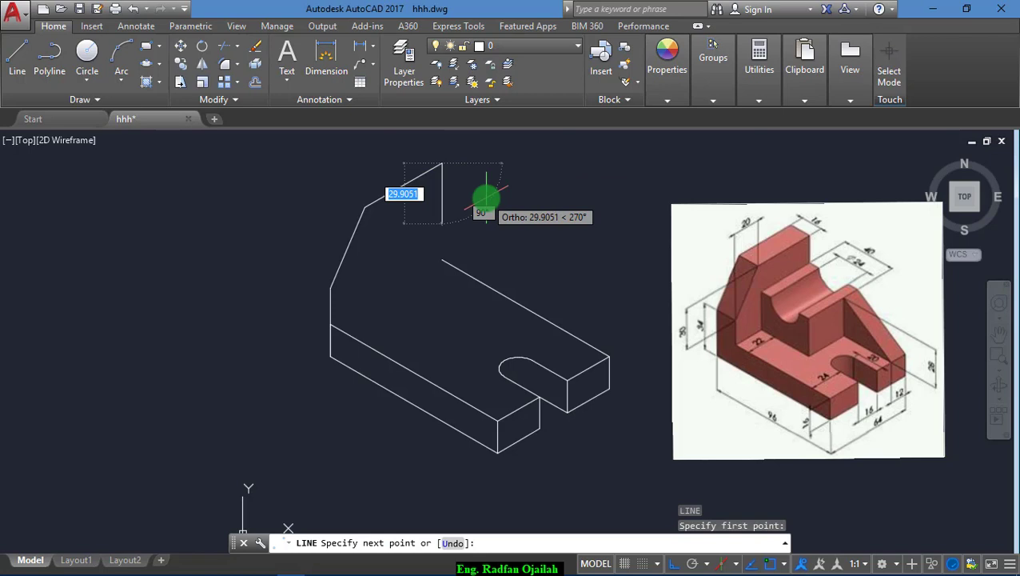
key(F4)
key(F4)
key(F5)
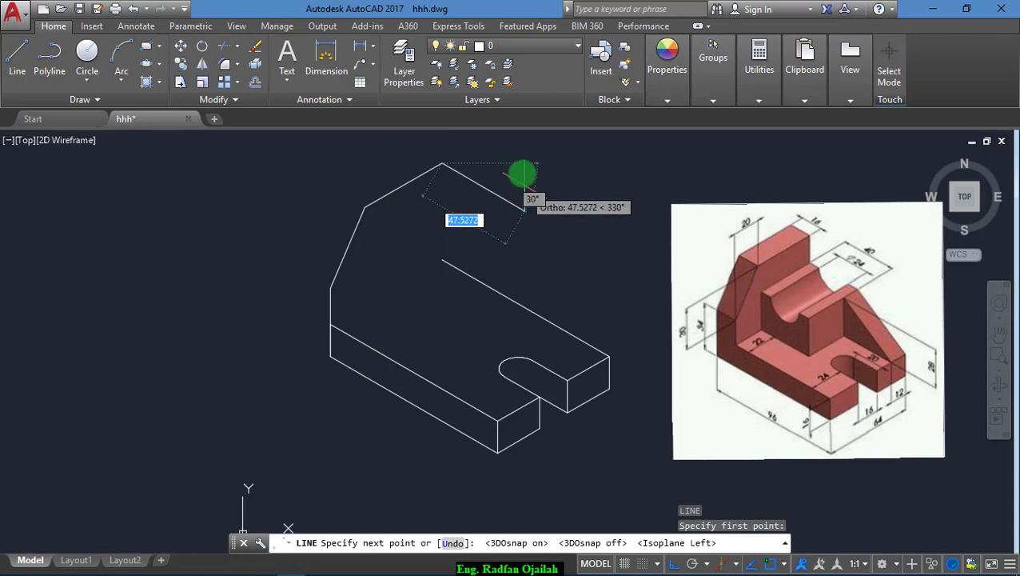
text(16)
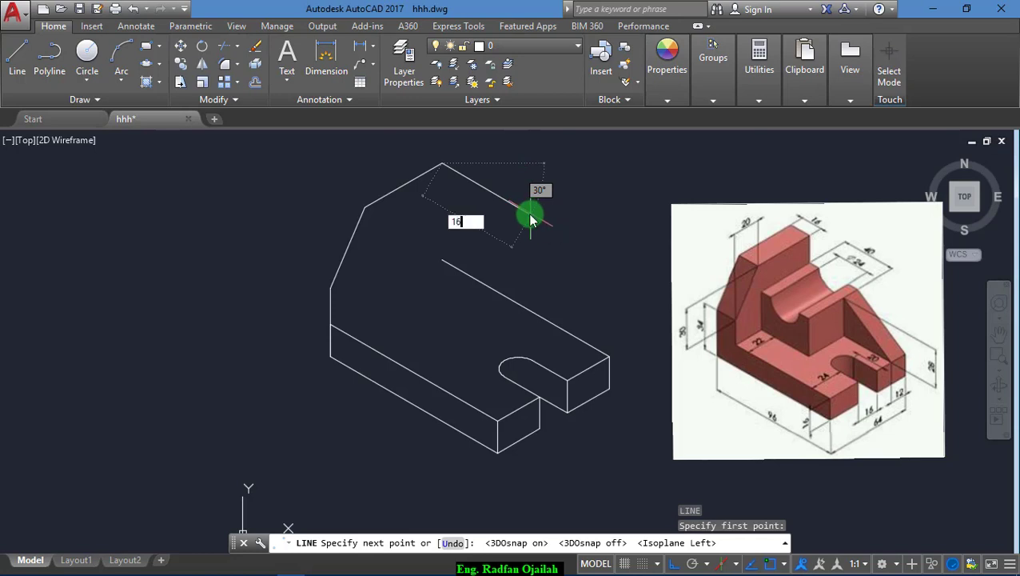
key(Return)
key(Return)
Copy the upright's top edge, sloped edge and near vertical edge from one end of the 16-long line to the other
text(co)
key(Return)
click(419, 171)
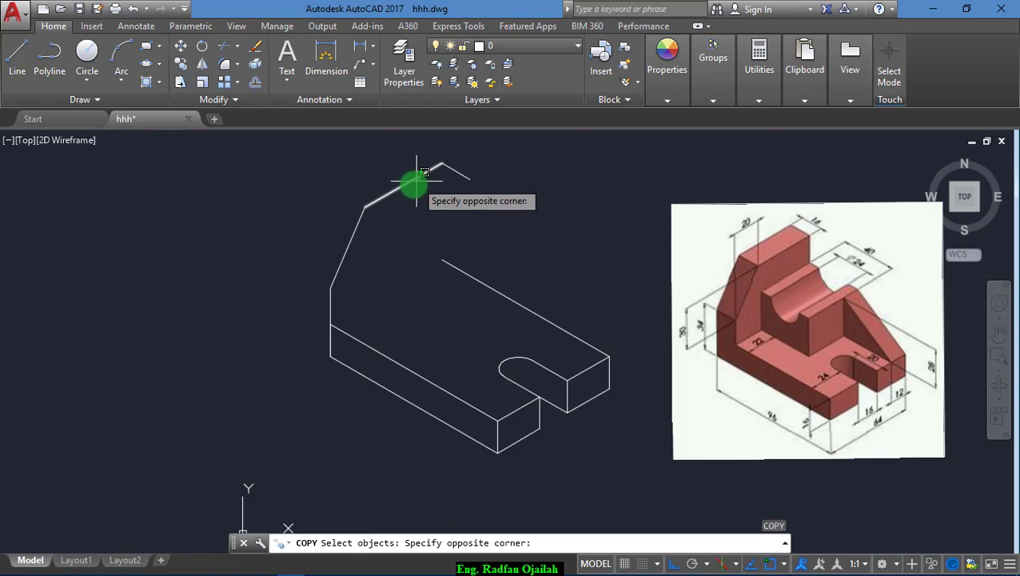
click(416, 182)
click(354, 222)
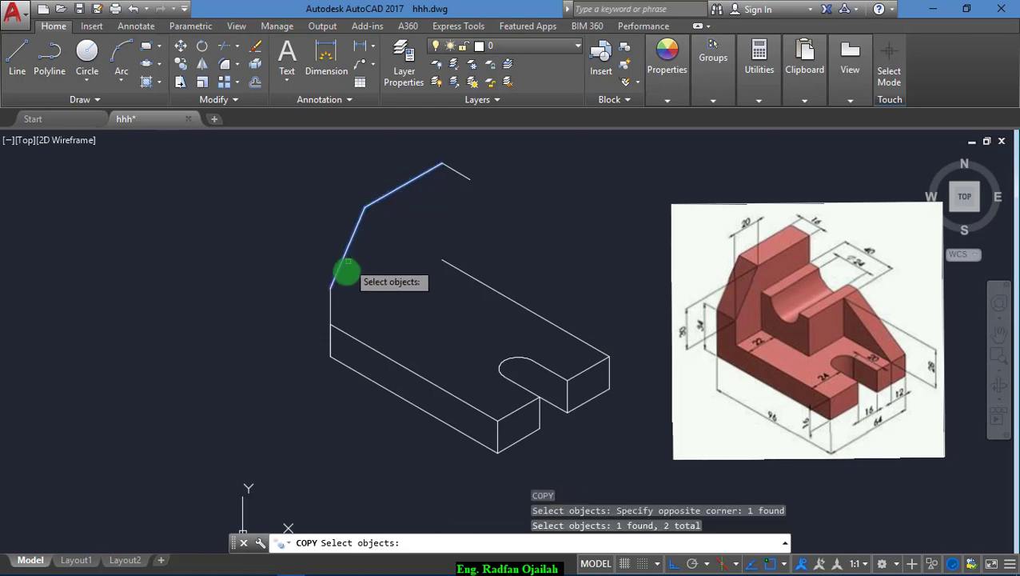
click(332, 306)
key(Return)
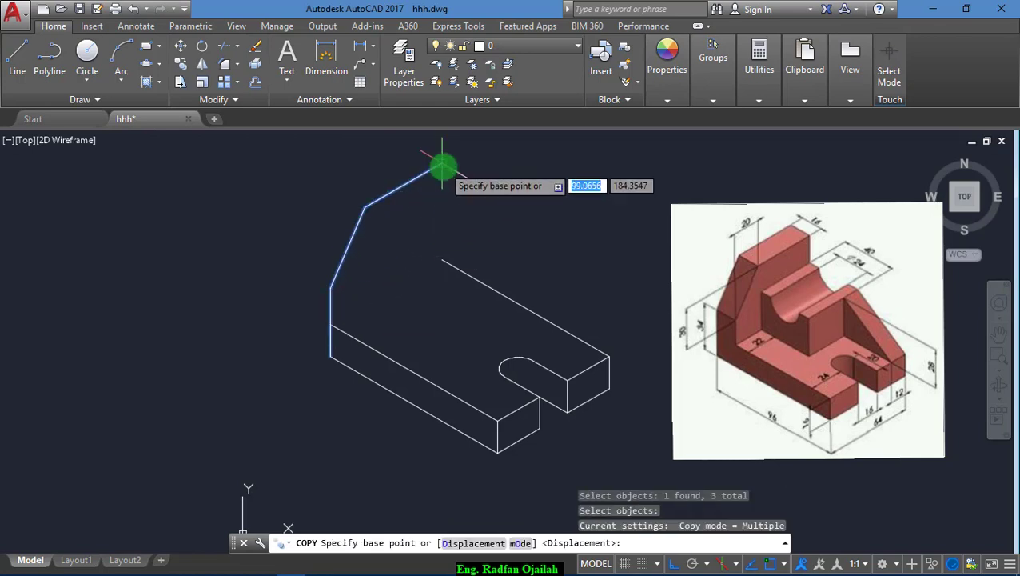
click(442, 167)
click(471, 183)
key(Escape)
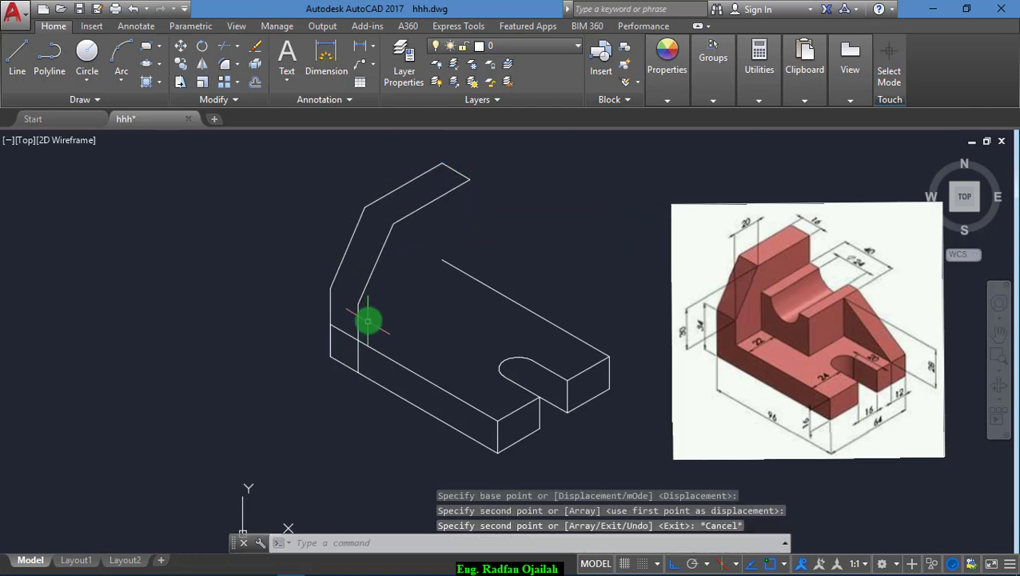
Trim the copied vertical edge below the base's upper edge and that upper edge's segment between the upright's two vertical edges
text(tr)
key(Return)
key(Return)
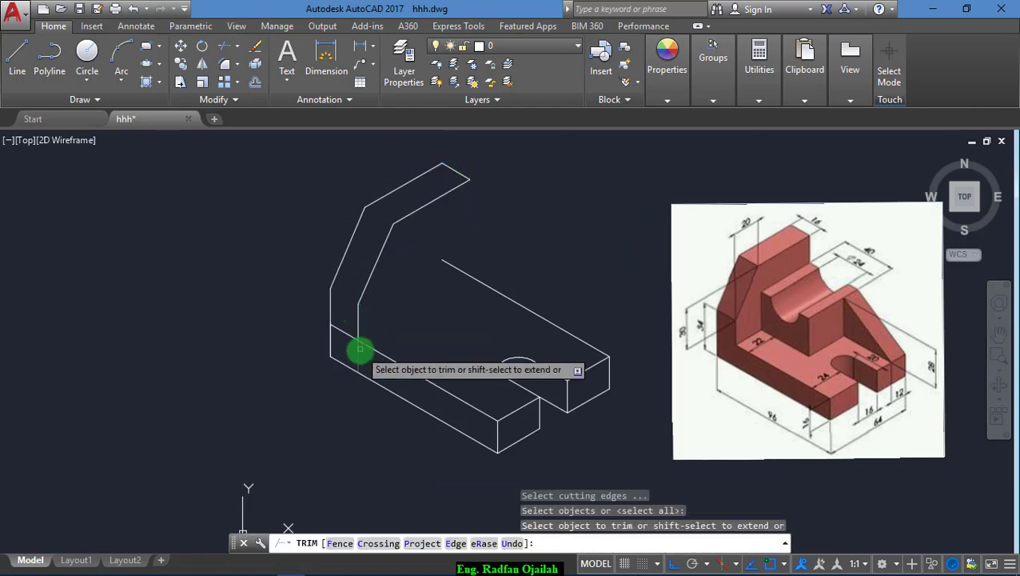
double_click(360, 349)
click(352, 352)
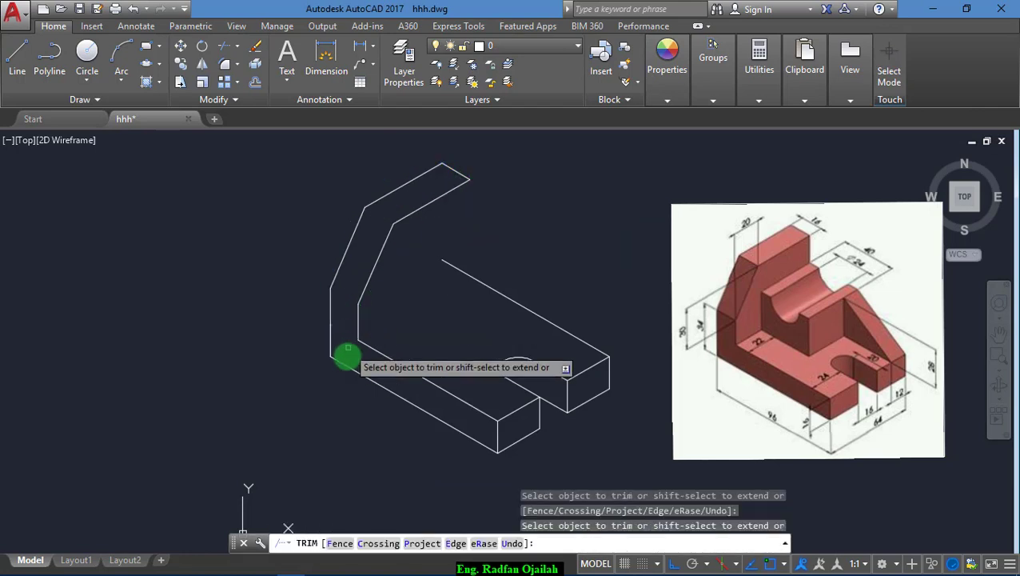
key(Escape)
Copy the 16-long thickness edge to the upper and lower corners of the upright's sloped face
text(co)
key(Return)
click(451, 171)
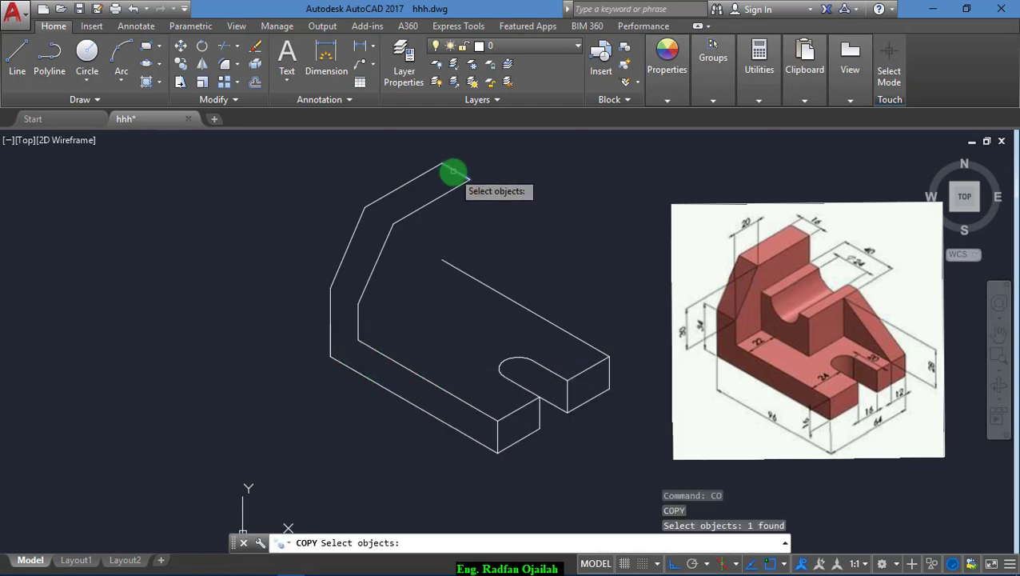
key(Return)
click(469, 181)
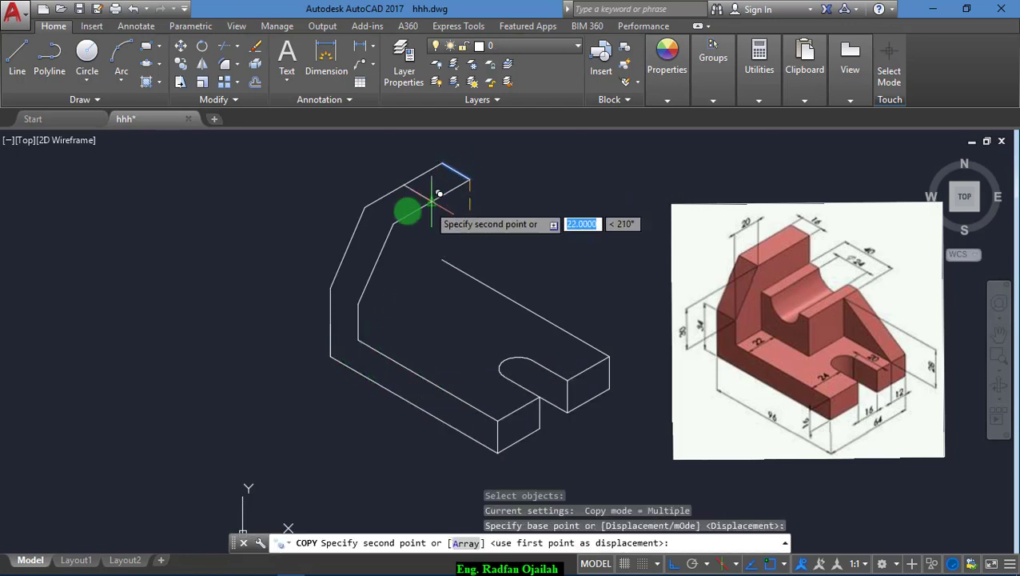
click(359, 302)
key(Escape)
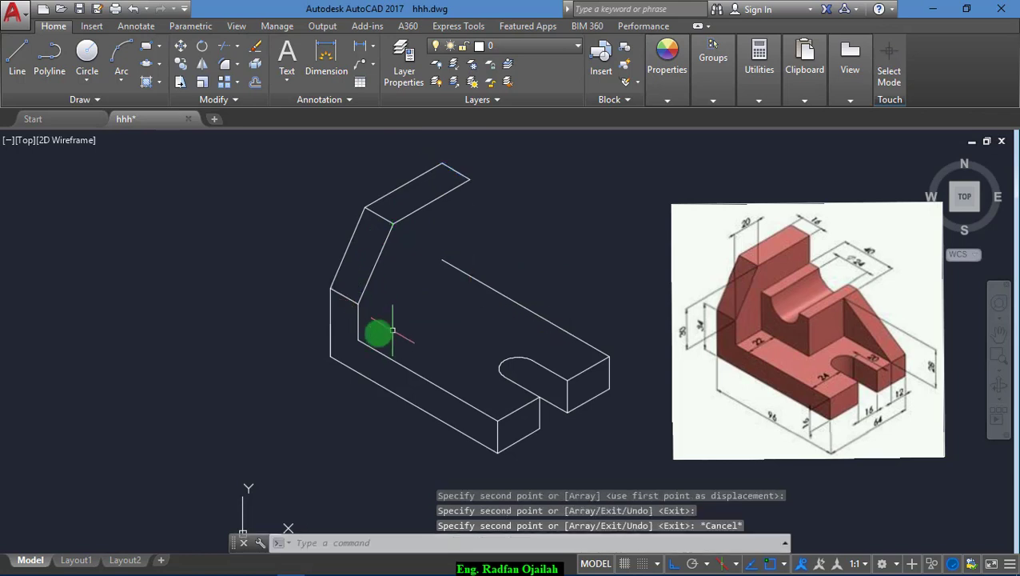
Draw a vertical line about 70 long down from the outer end of the 16-long top edge, past the base's far upper edge
text(L)
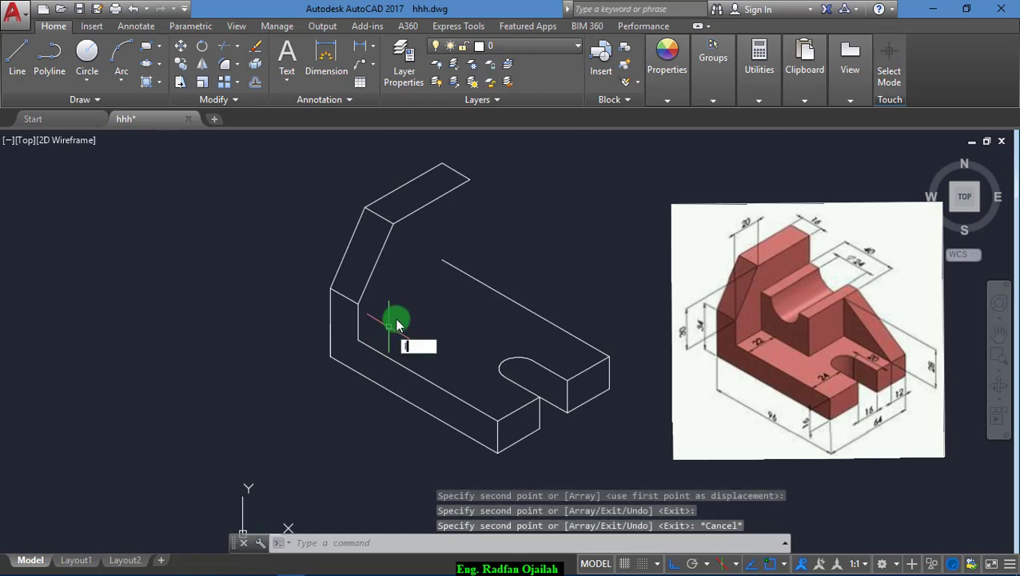
key(Return)
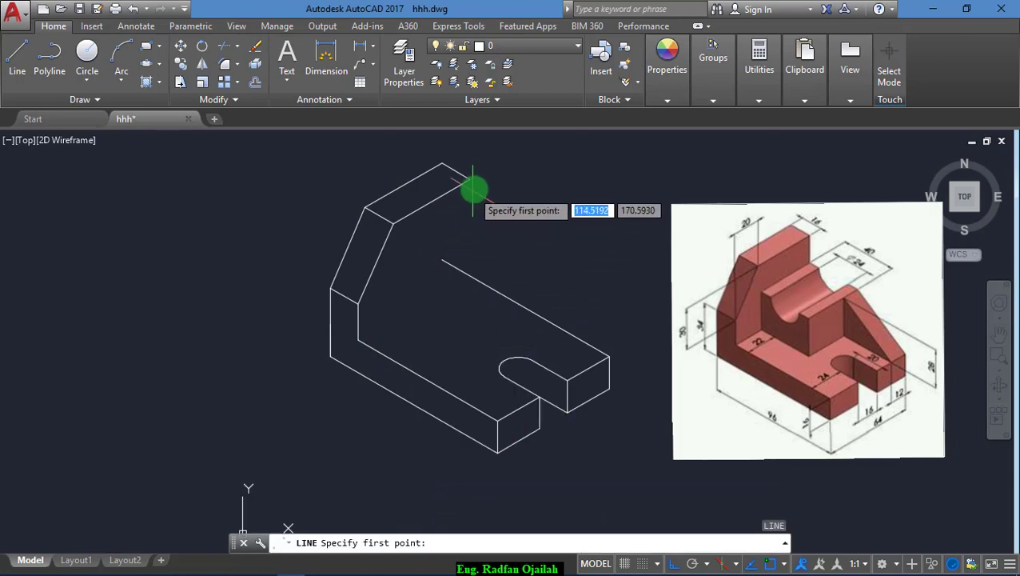
click(473, 183)
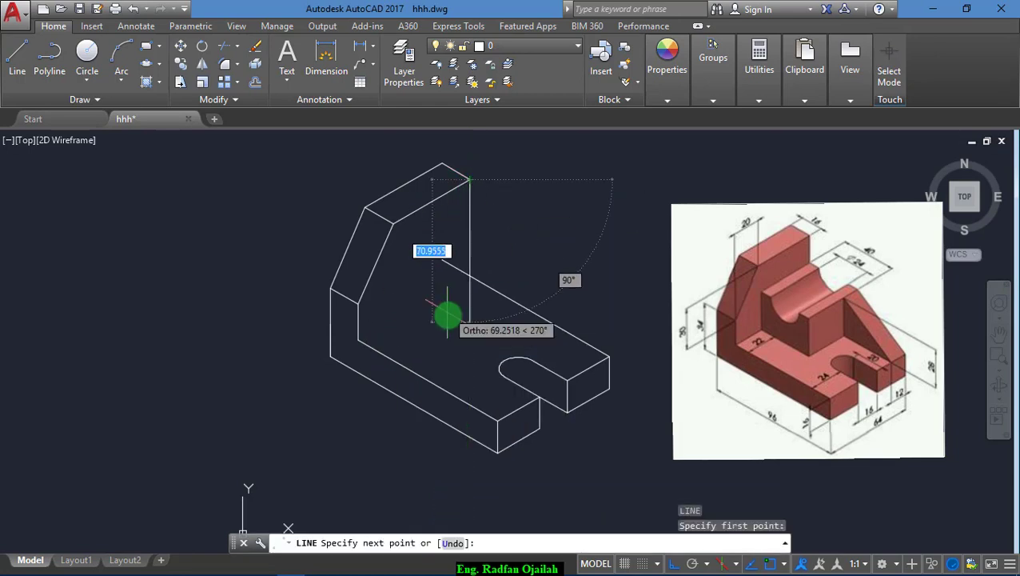
click(446, 316)
key(Return)
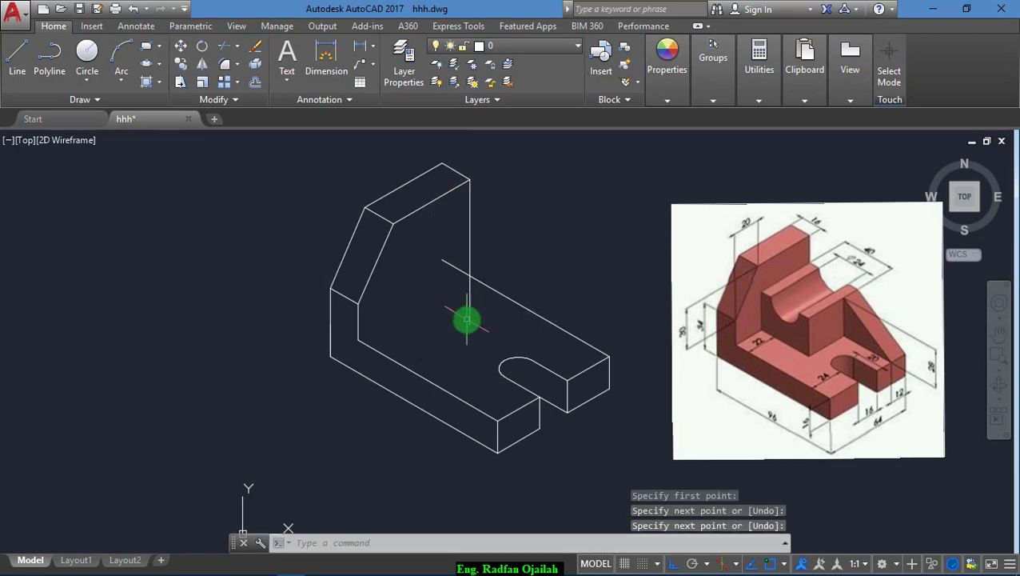
Trim the new vertical line where it extends below the base's far upper edge
text(tr)
key(Return)
key(Return)
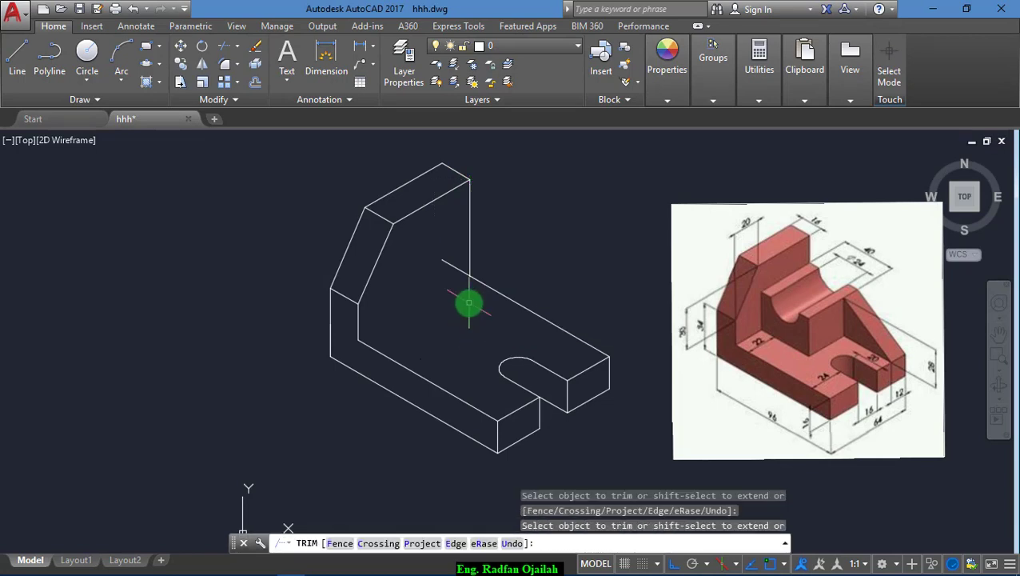
key(Escape)
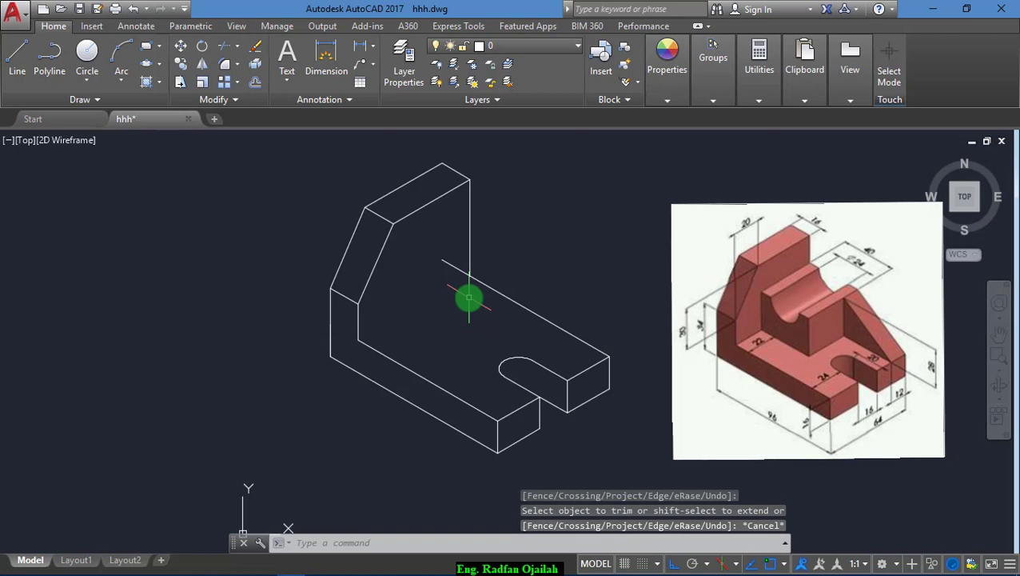
Draw a line at 30° in the top isoplane from the foot of the upright's inner vertical edge across the base, past its far edge
text(l)
key(Return)
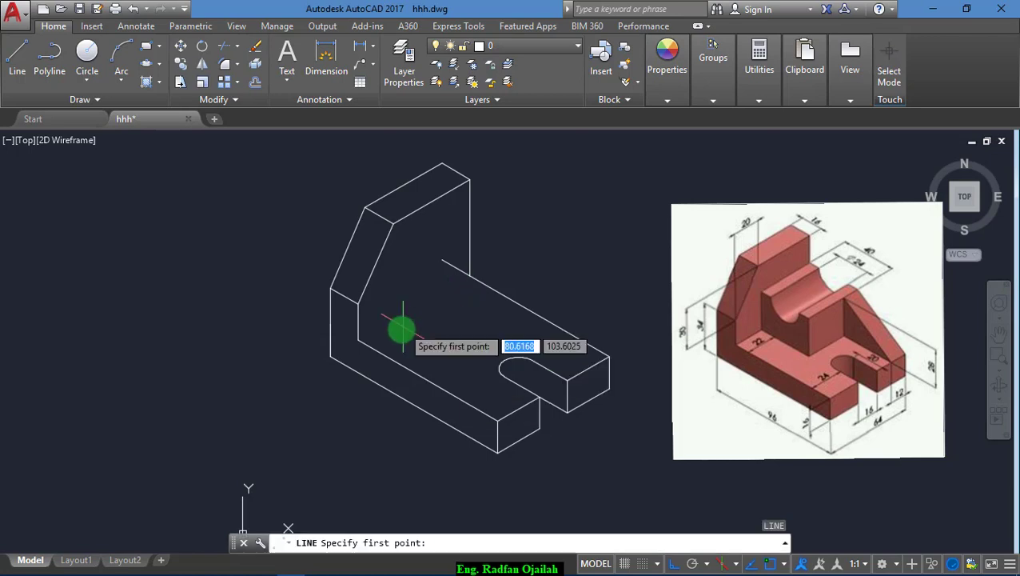
click(330, 356)
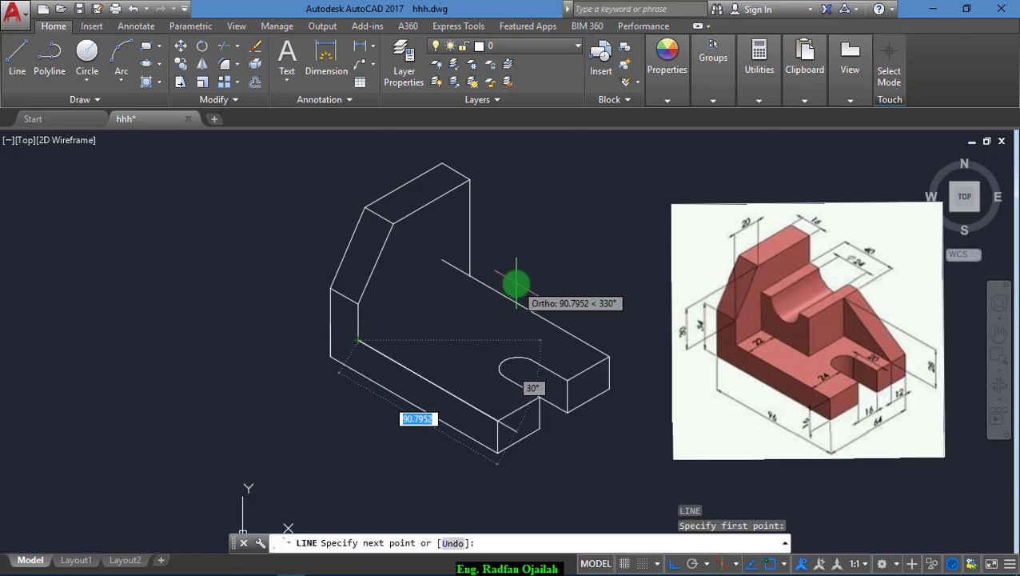
key(F5)
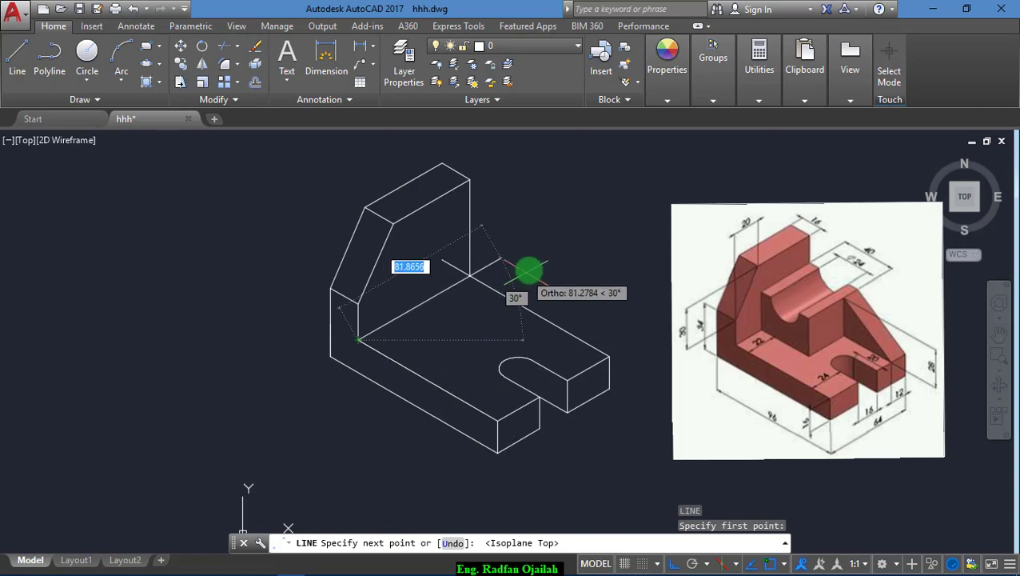
click(536, 267)
key(Return)
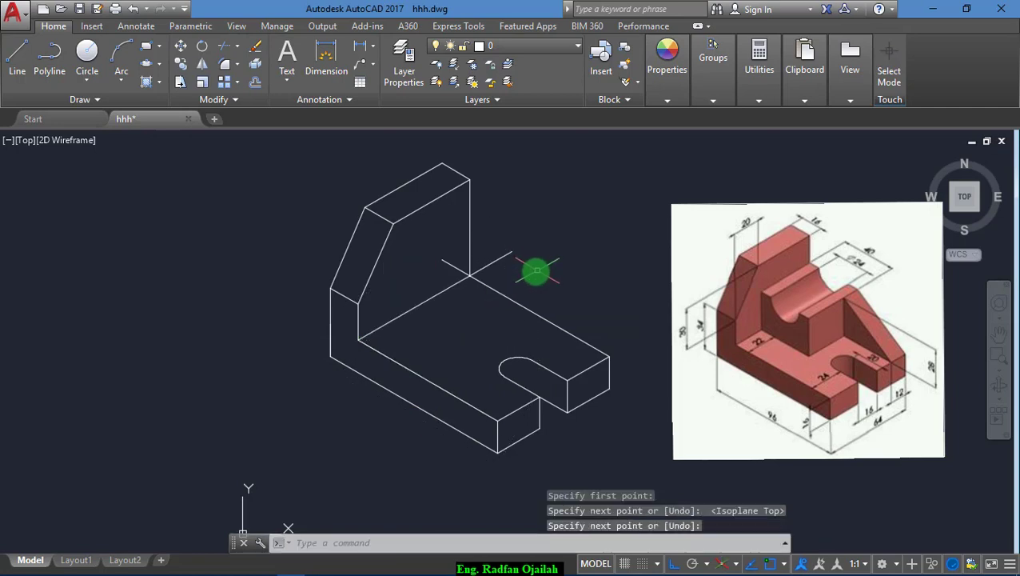
Trim the 30° line and the base's far upper edge where they extend past the foot of the upright's far vertical edge
text(tr)
key(Return)
key(Return)
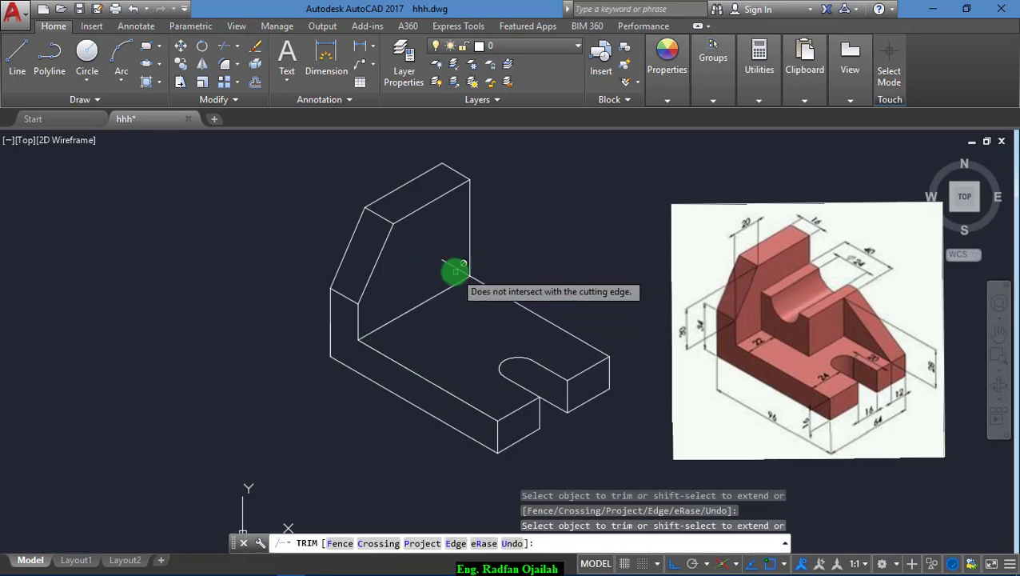
key(Escape)
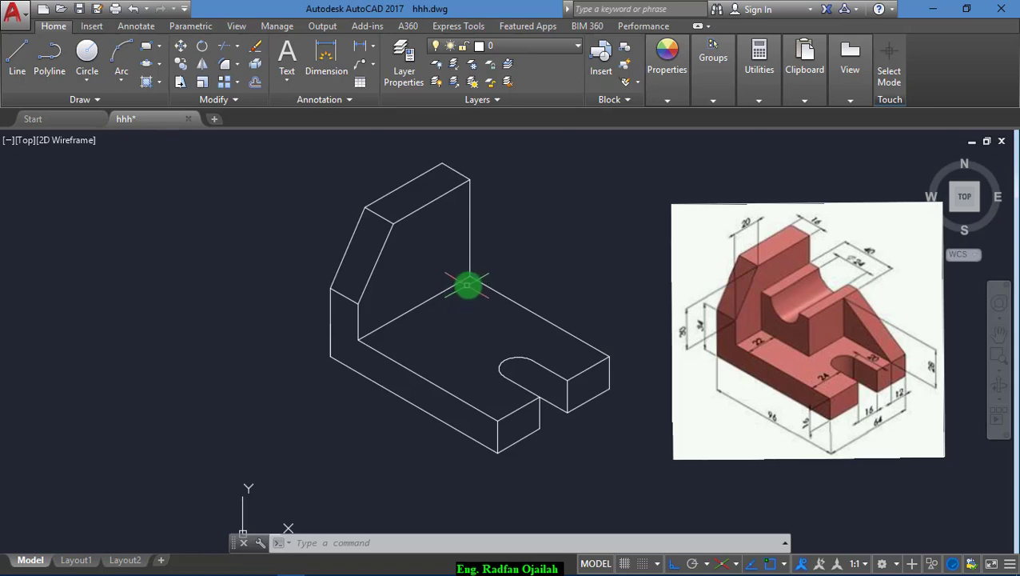
text(l)
key(Return)
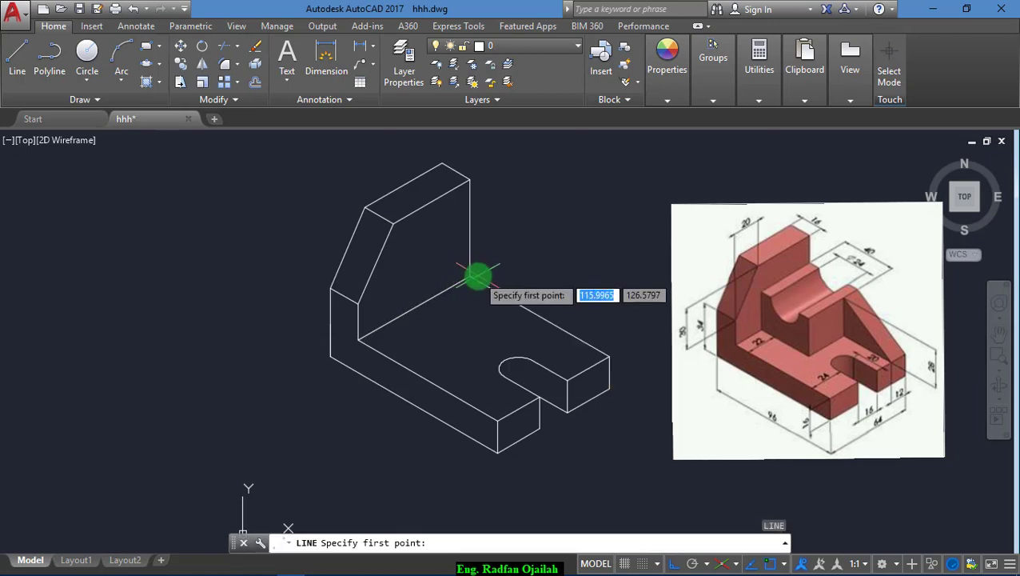
click(471, 276)
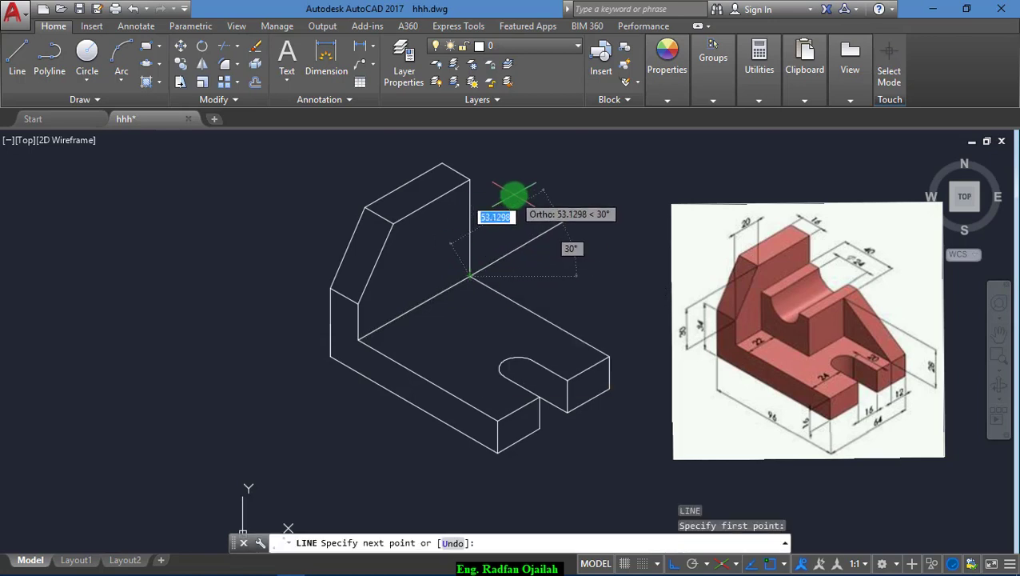
key(Escape)
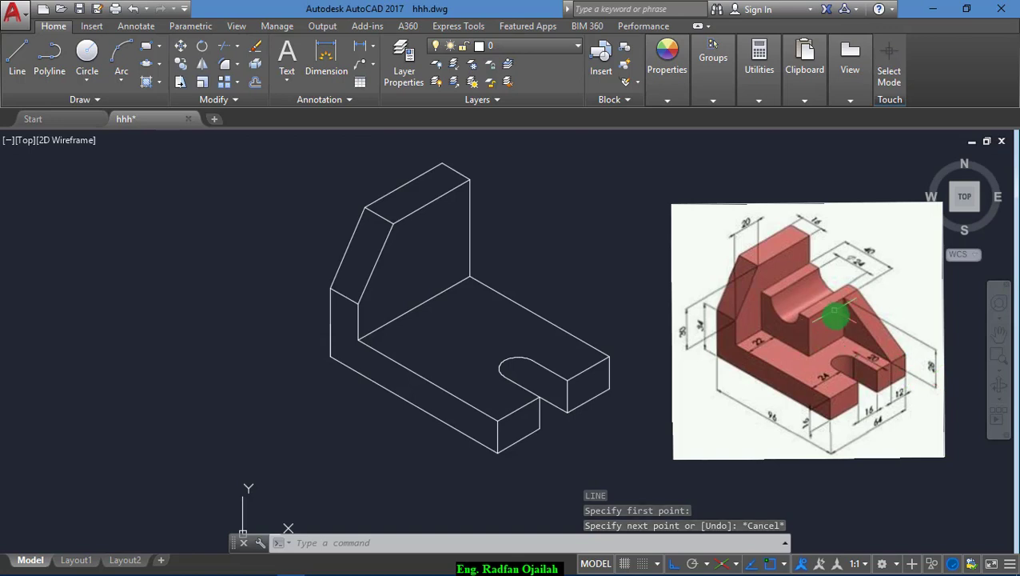
Draw the rear support's outline from the foot of the upright's far vertical edge: 28 up, 40 parallel to the base edge, and slanting to the base's corner
text(l)
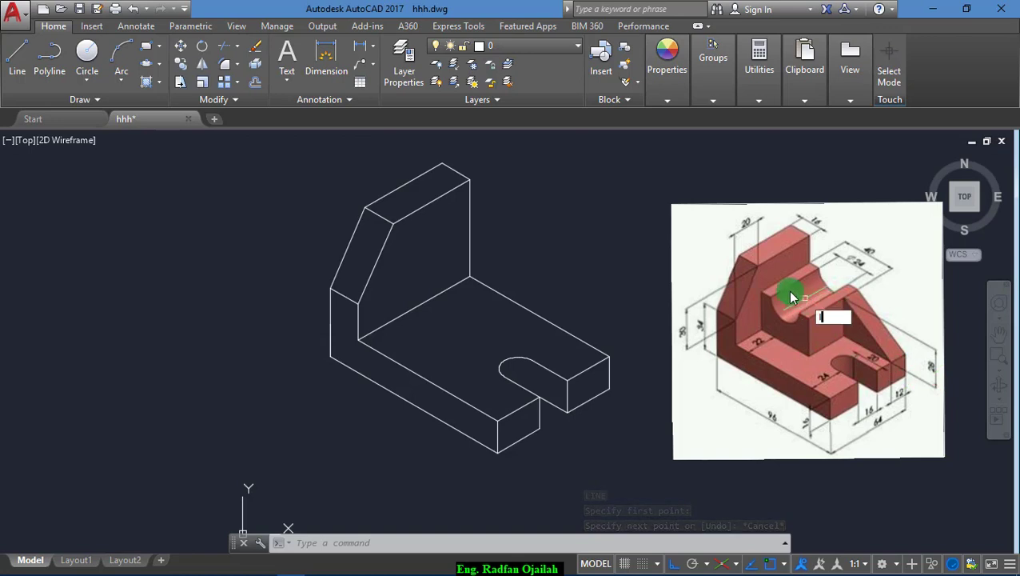
key(Return)
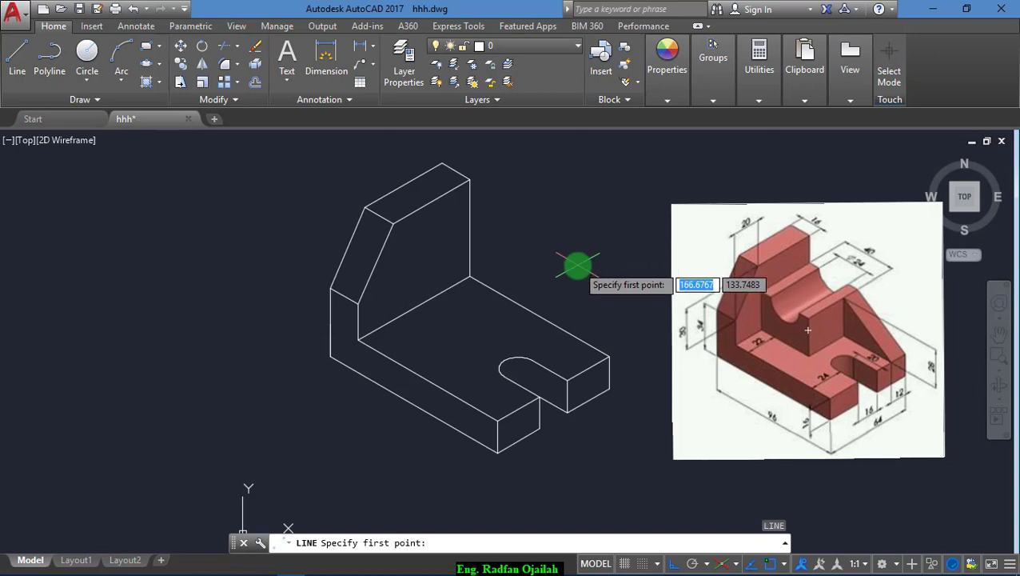
key(F5)
click(471, 276)
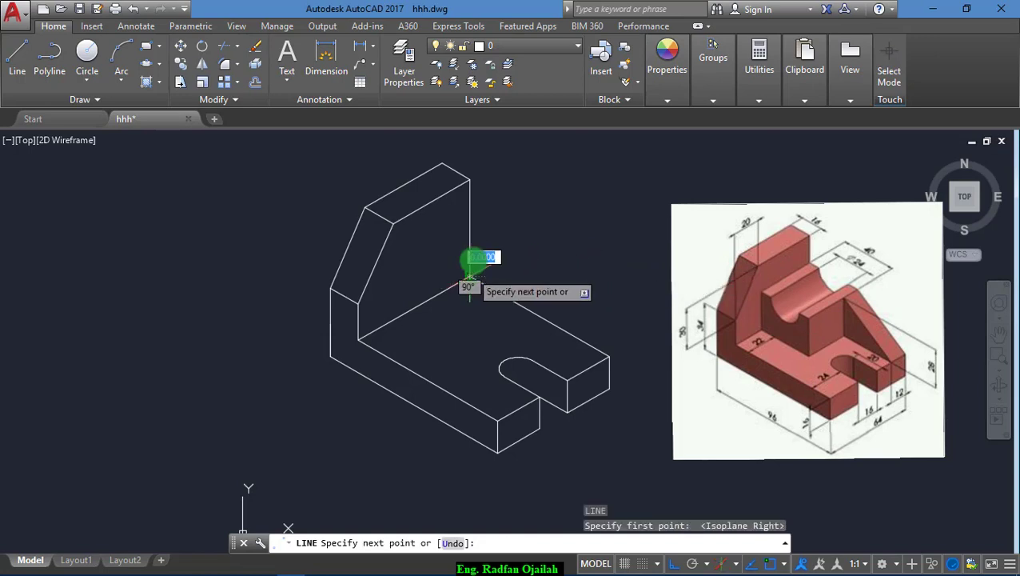
text(2)
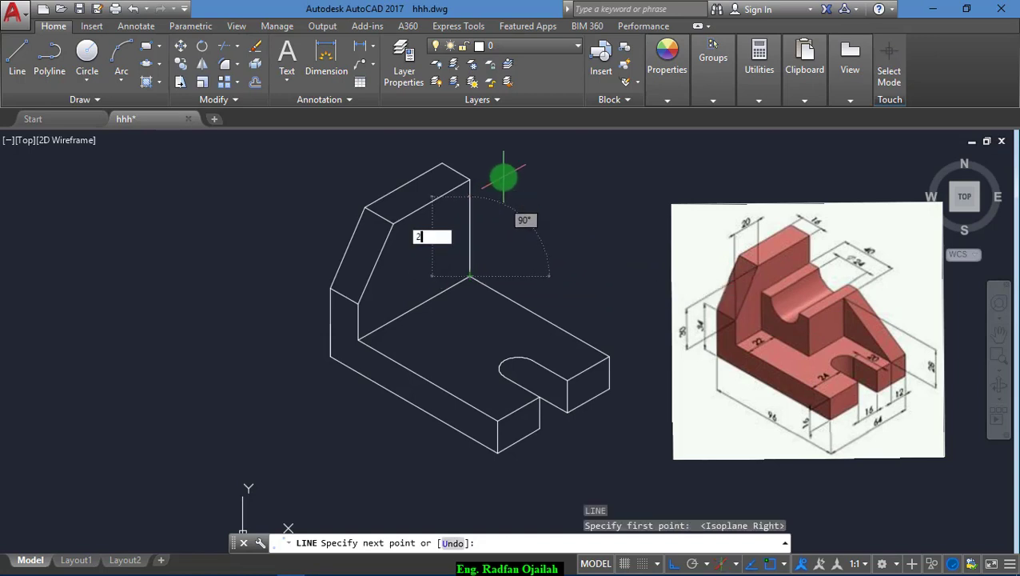
text(8)
key(Return)
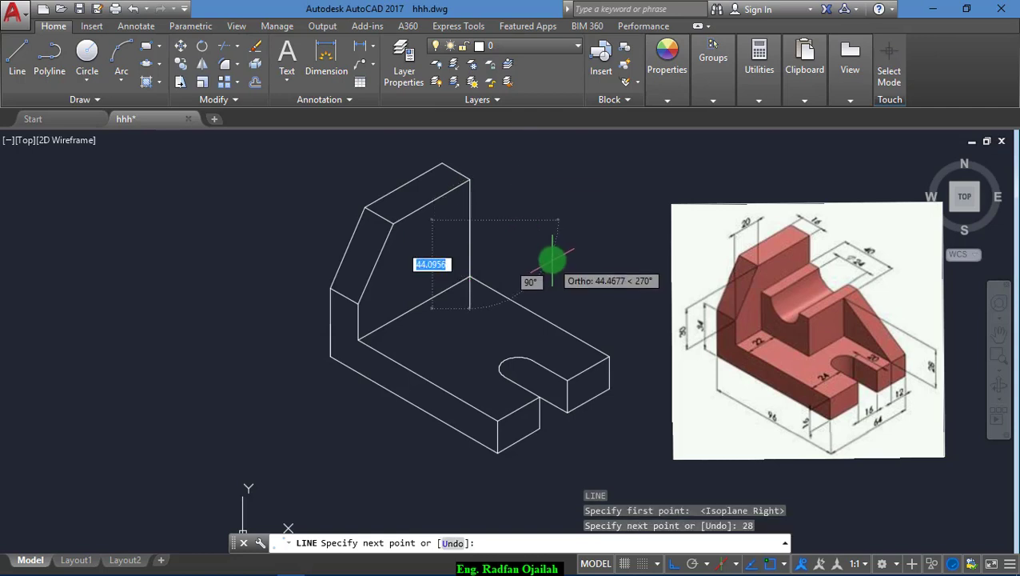
key(F5)
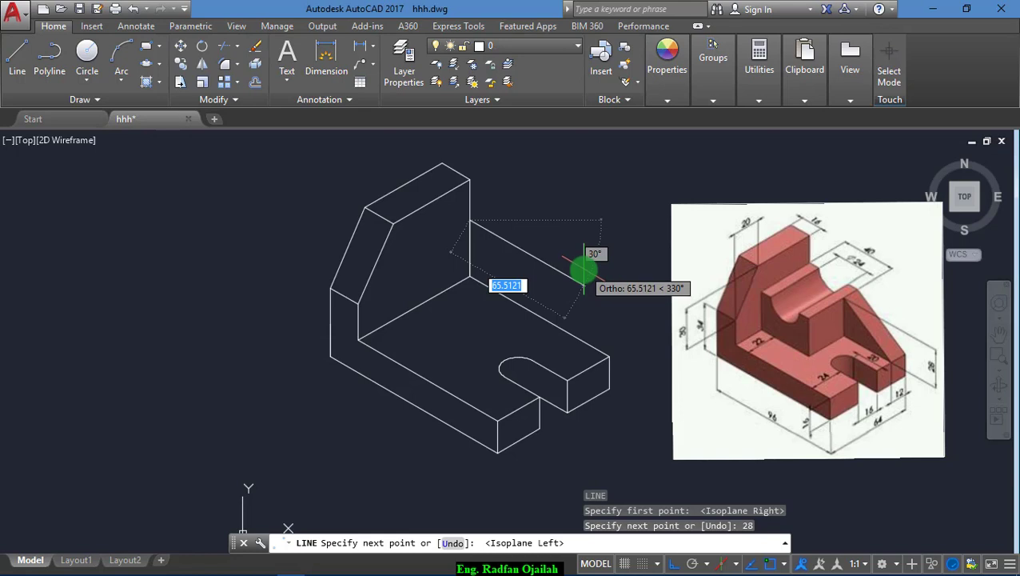
text(40)
key(Return)
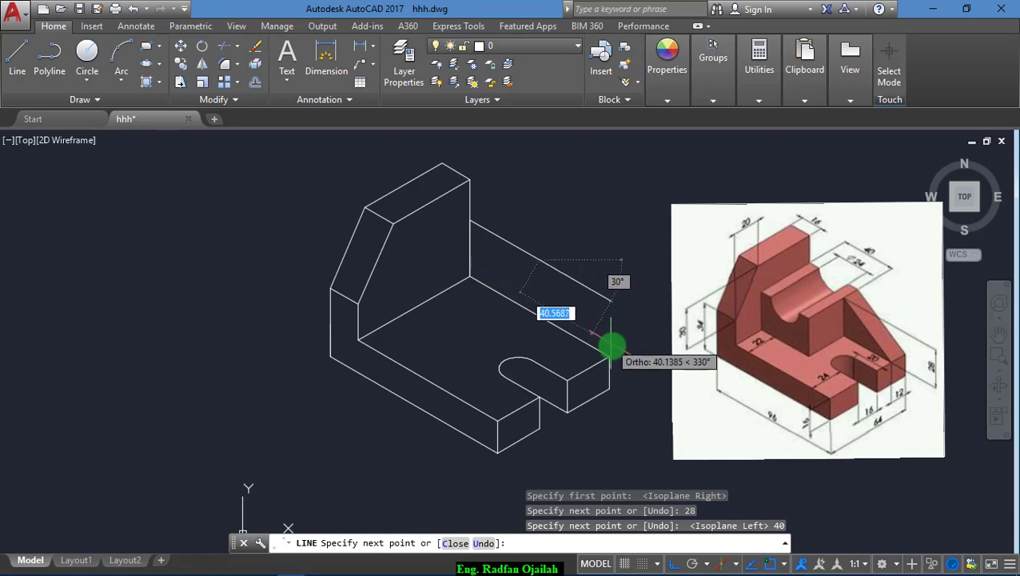
click(611, 350)
key(Return)
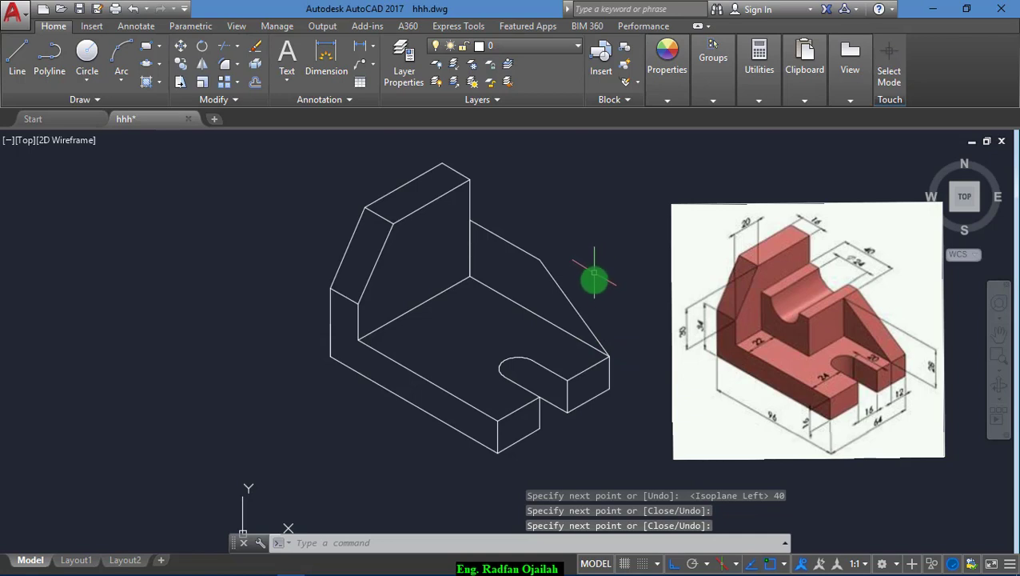
Draw an isocircle in the left isoplane centred on the midpoint of the 40-long edge, with its radius reaching that edge's outer end
click(161, 68)
click(157, 120)
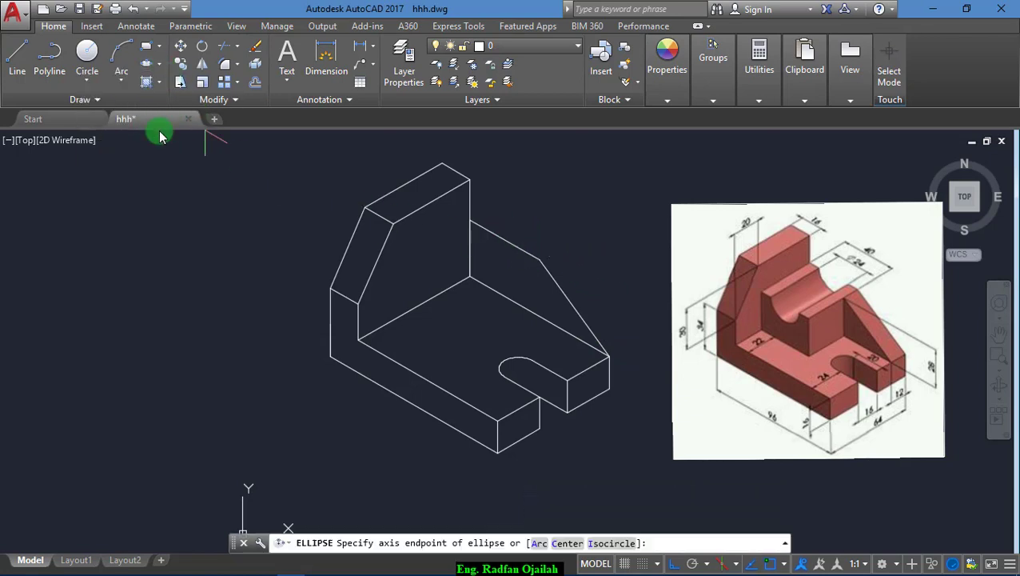
click(610, 543)
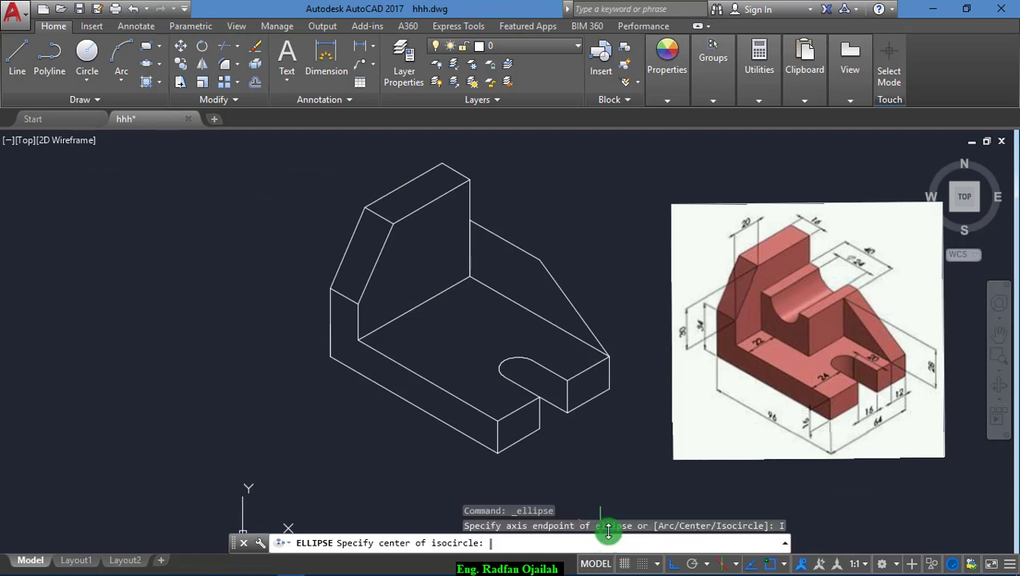
click(502, 239)
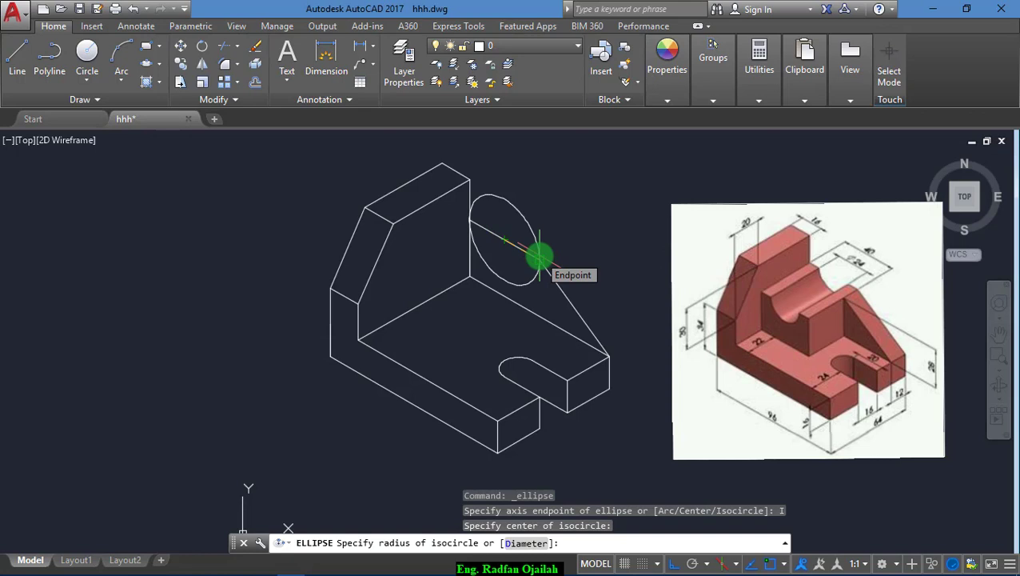
click(540, 258)
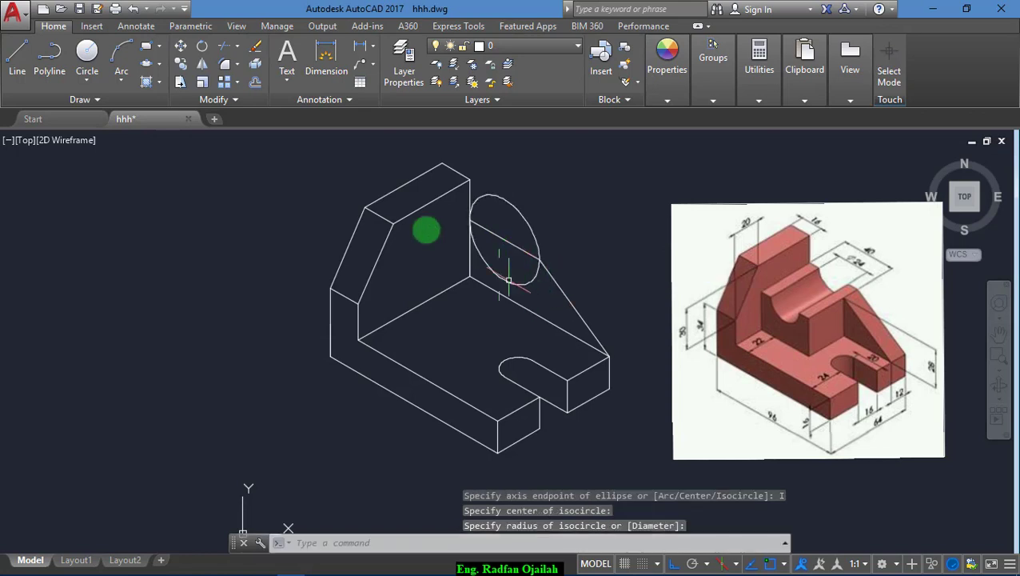
Draw a concentric isocircle of radius 12 at the midpoint of the 40-long edge
key(Return)
click(608, 542)
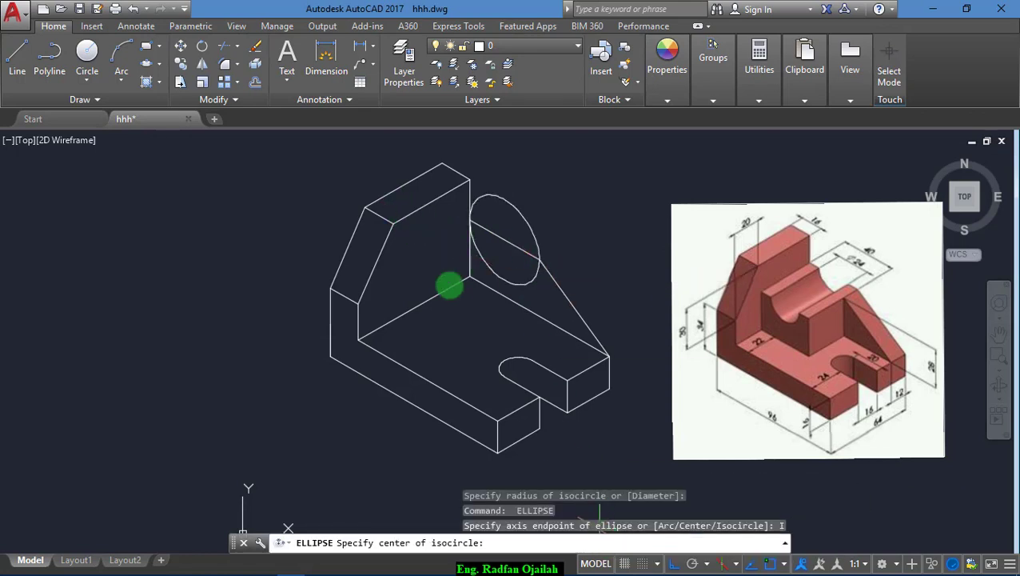
click(503, 240)
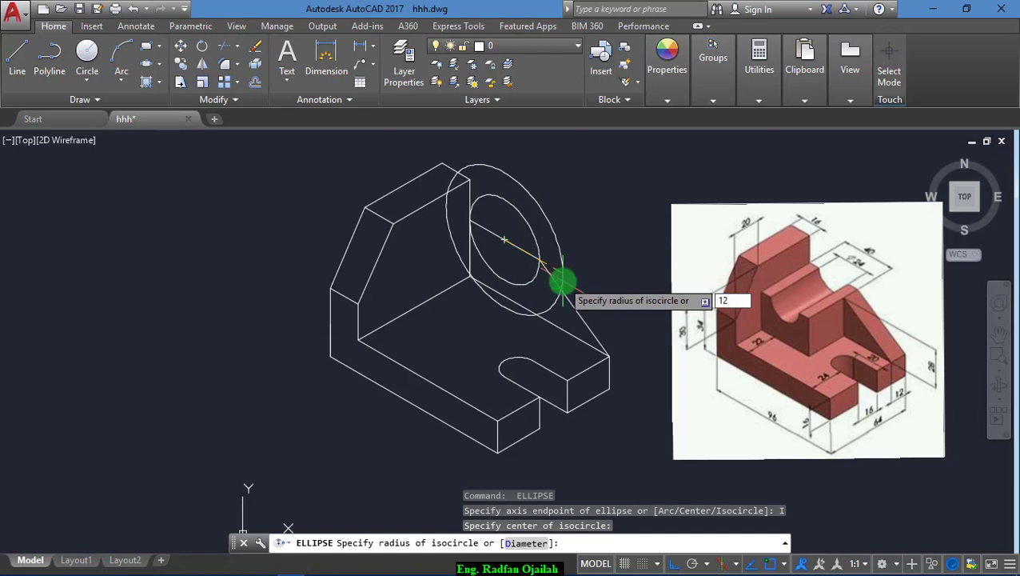
text(12)
key(Return)
Try to trim the upper halves of both isocircles and parts of the 40-long edge, and undo the trim
text(tr)
key(Return)
key(Return)
click(524, 232)
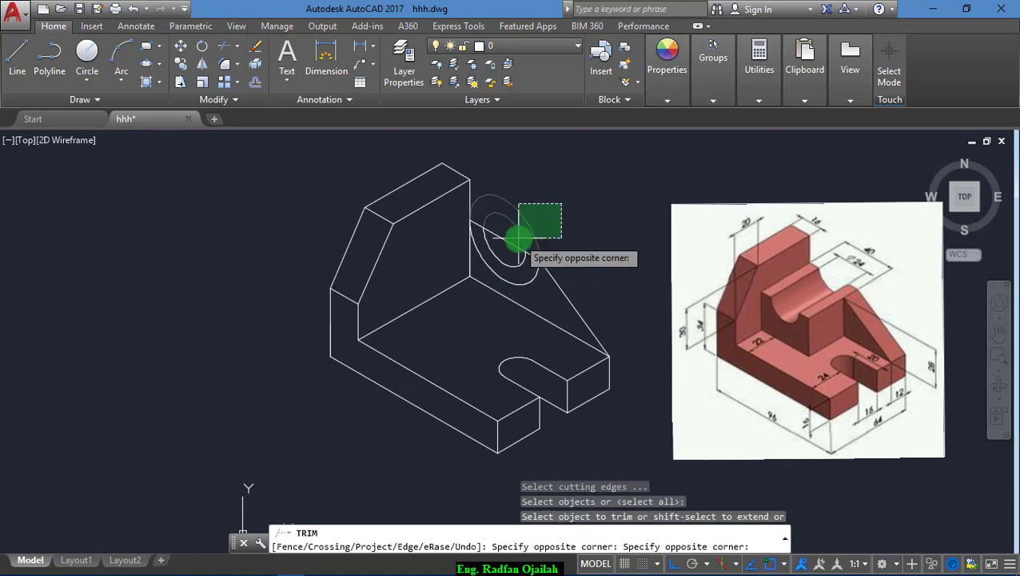
click(523, 249)
click(510, 254)
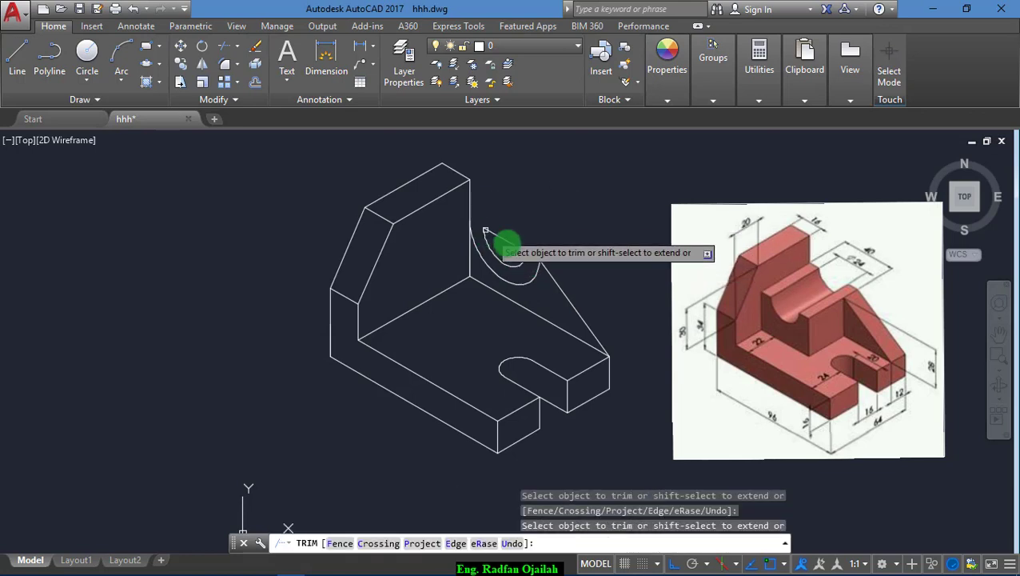
key(Escape)
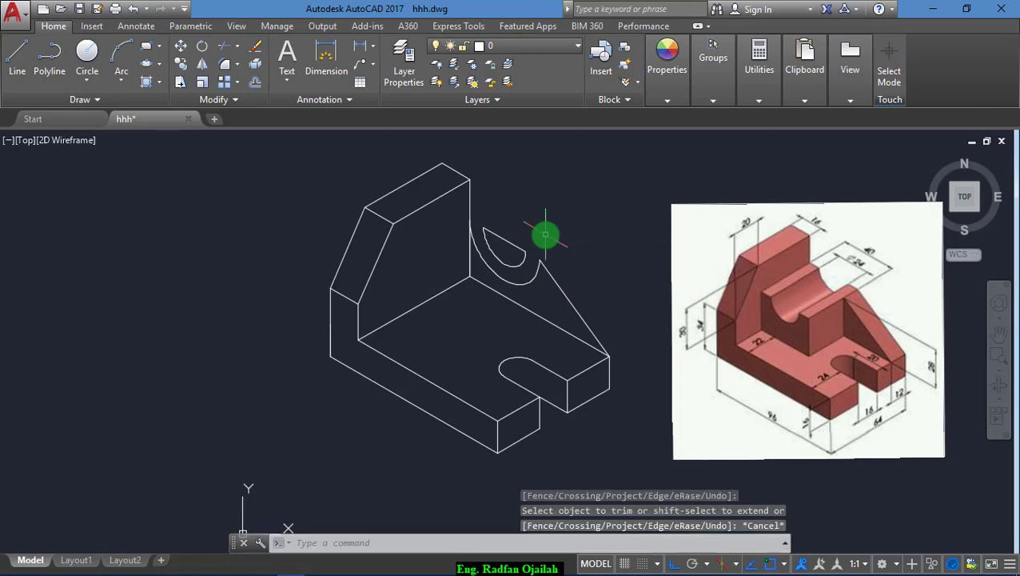
key(ctrl+z)
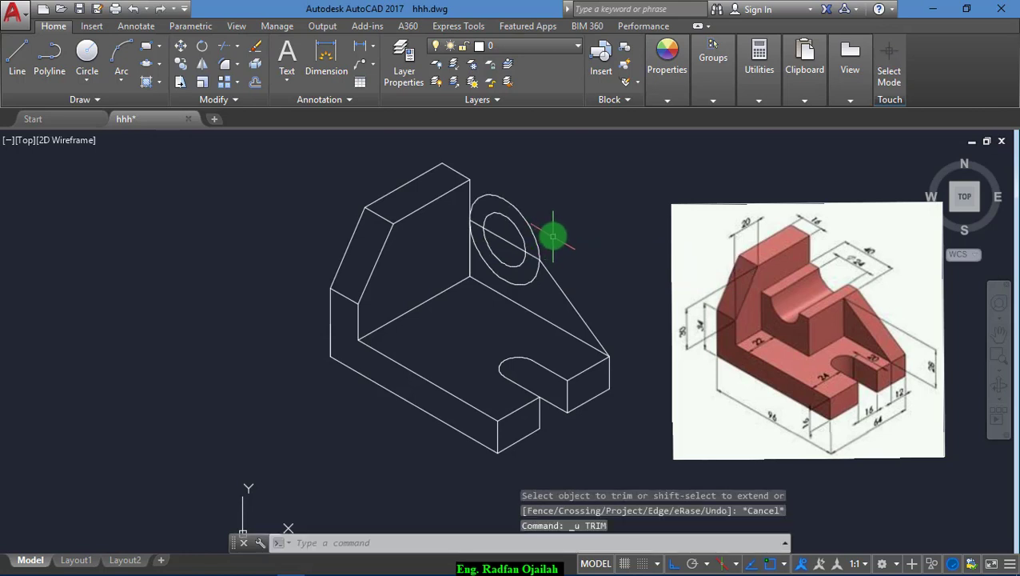
Trim away the upper halves of both isocircles and the part of the 40-long edge inside the inner one
key(Return)
key(Return)
click(557, 224)
click(504, 233)
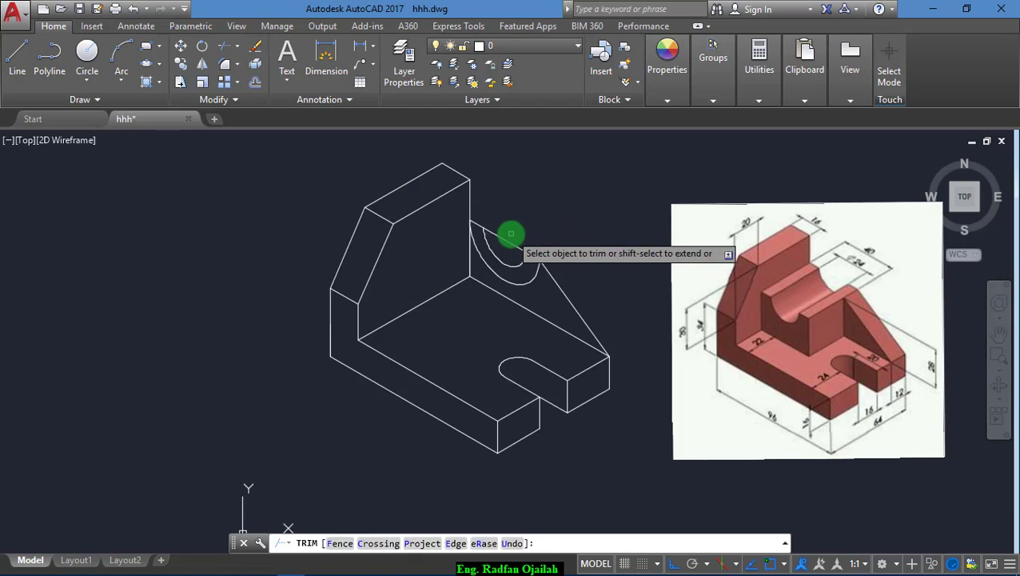
click(512, 242)
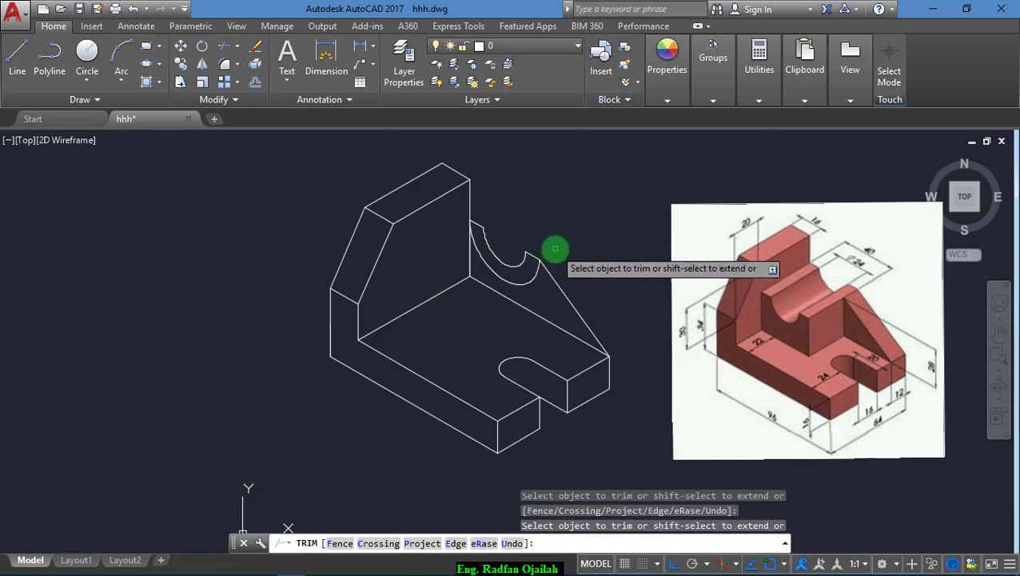
key(Escape)
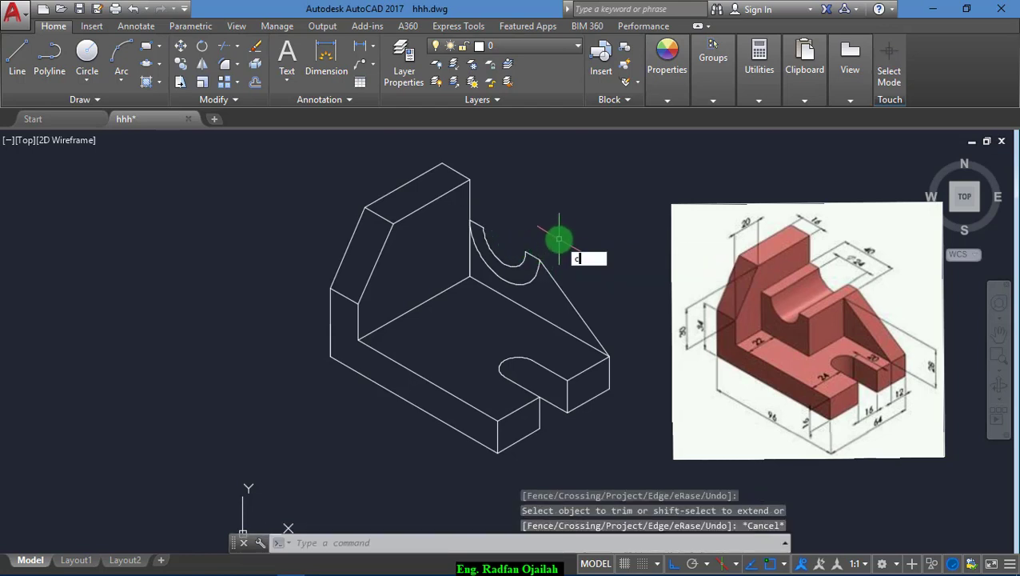
key(Escape)
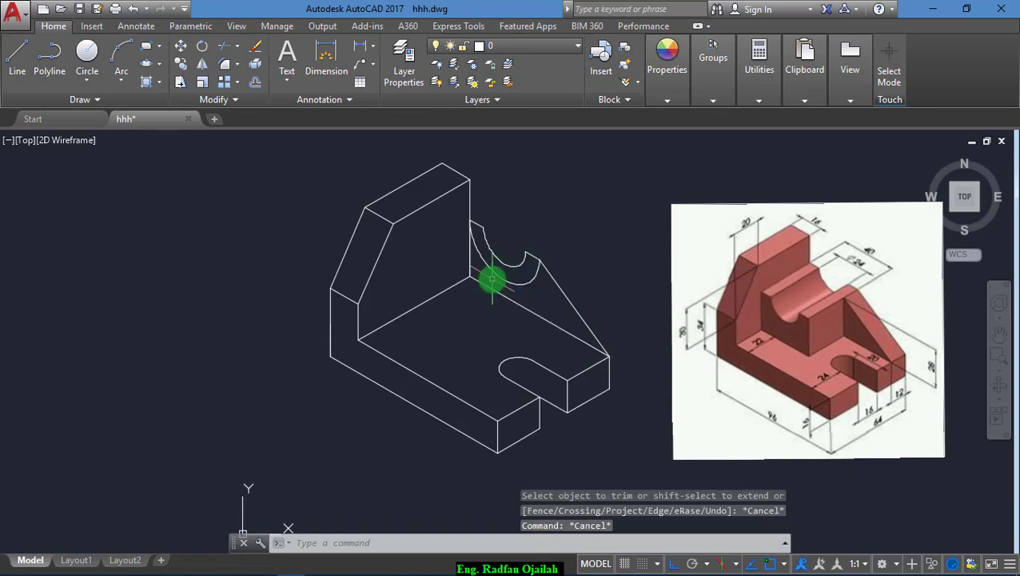
Draw a 22-long line at 30° in the top isoplane from the foot of the upright's near inner edge, along where the upright meets the base
text(l)
key(Return)
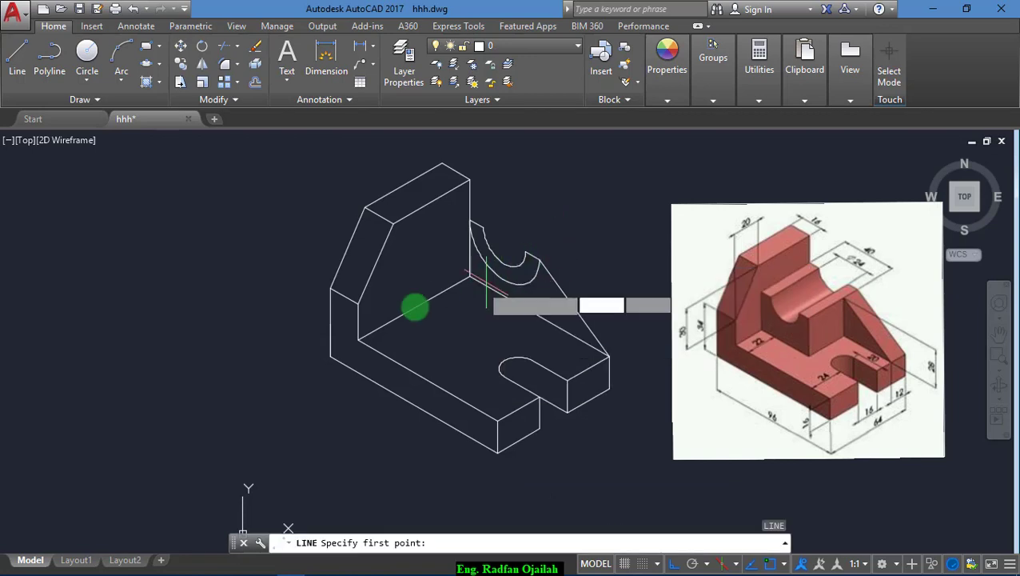
click(359, 340)
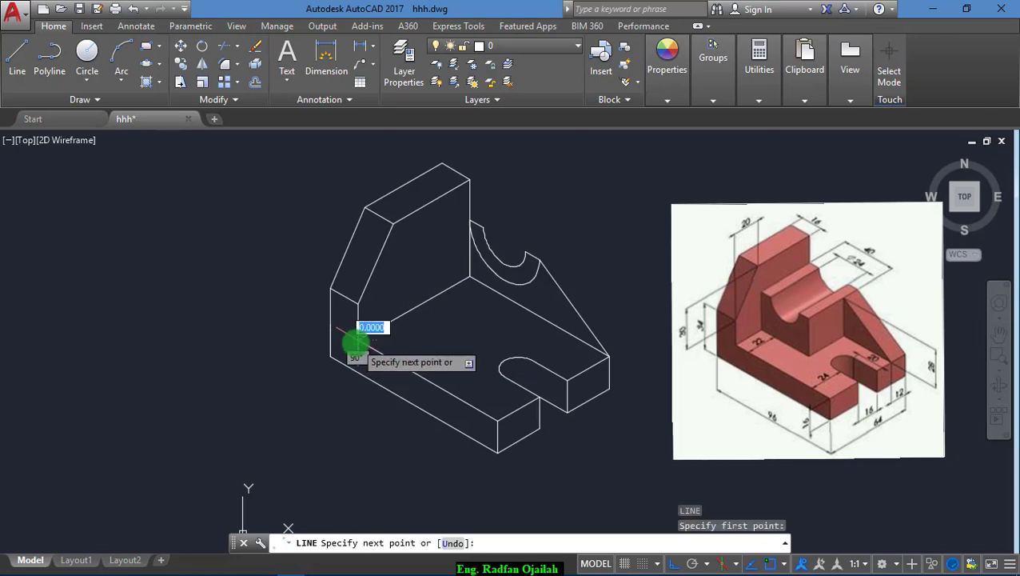
key(F4)
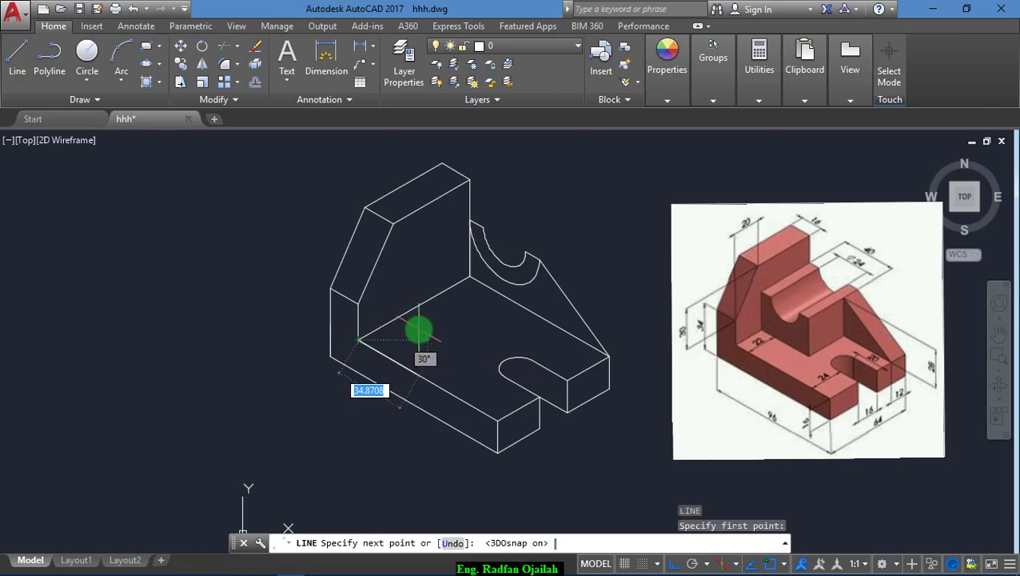
text(5)
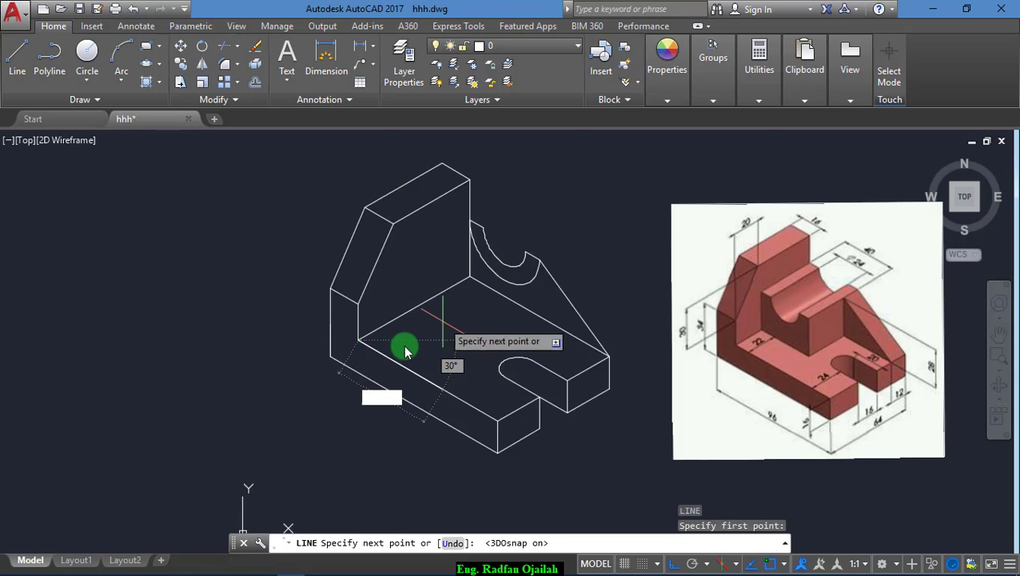
key(Escape)
key(Return)
key(Return)
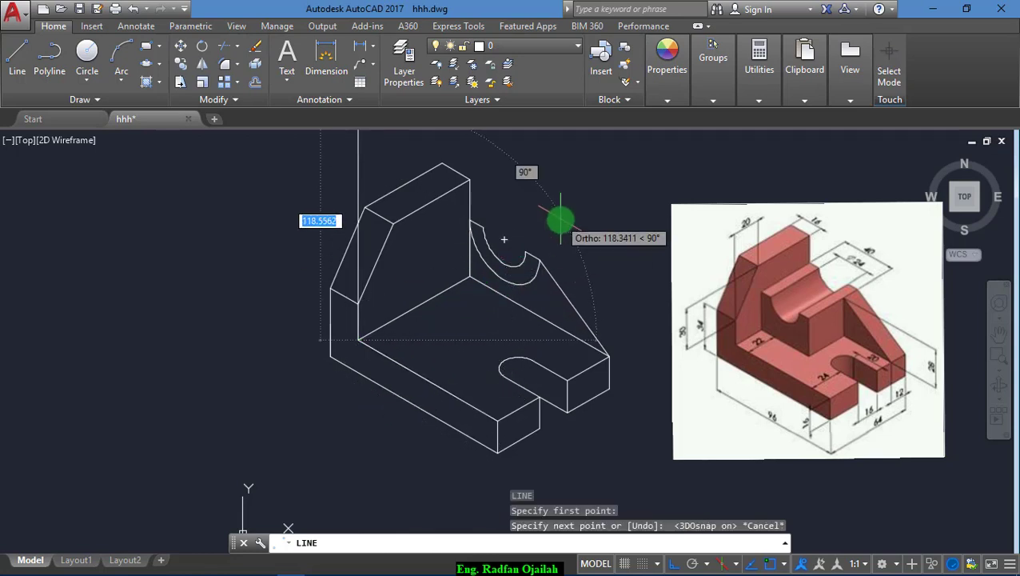
key(F5)
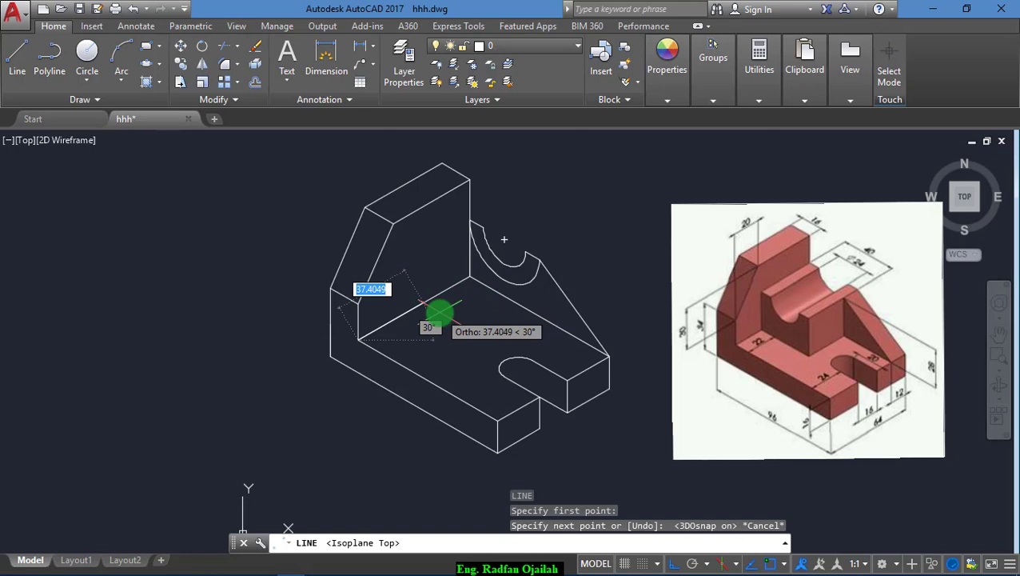
text(22)
key(Return)
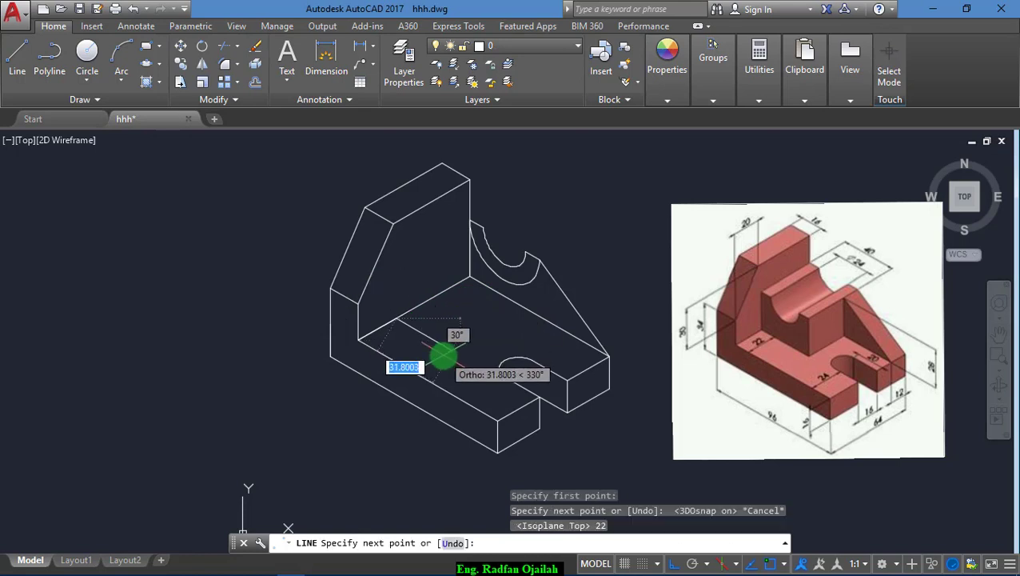
key(Return)
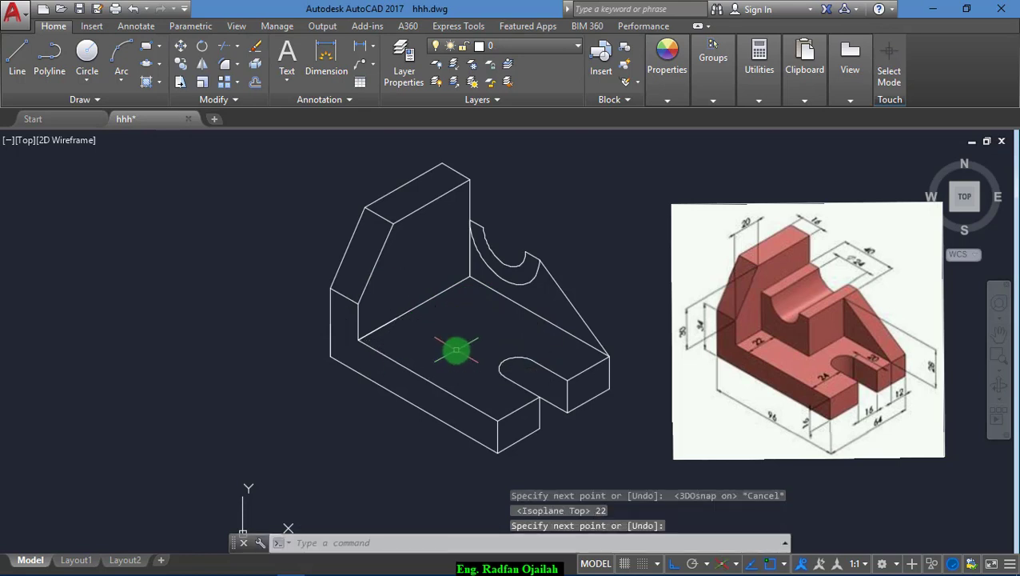
text(co)
key(Return)
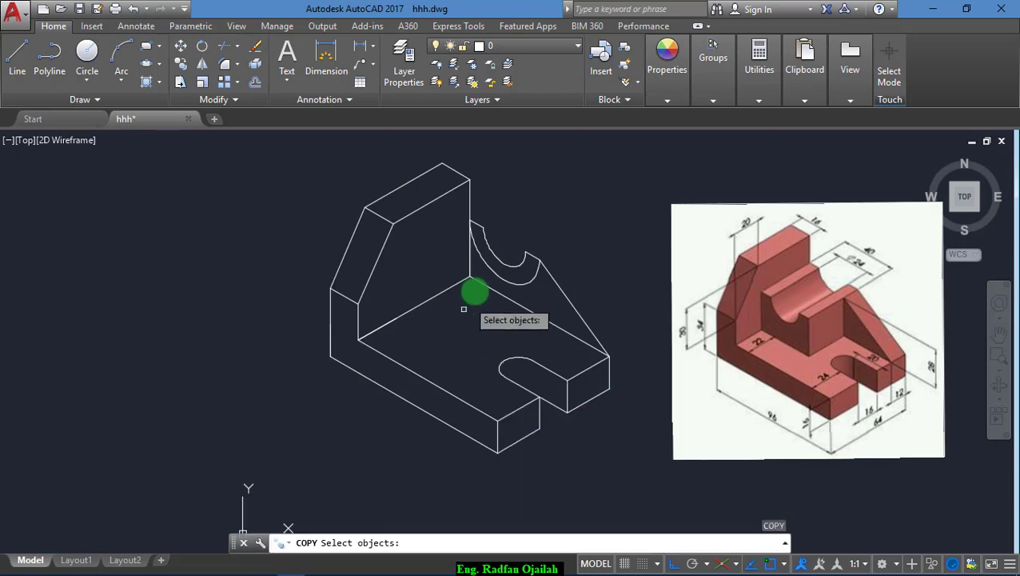
click(493, 272)
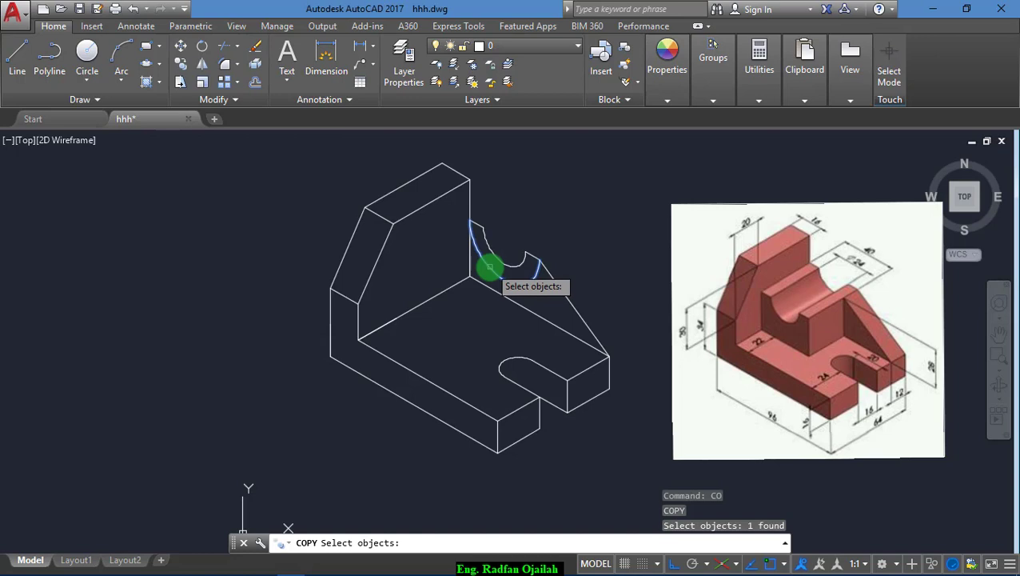
key(Escape)
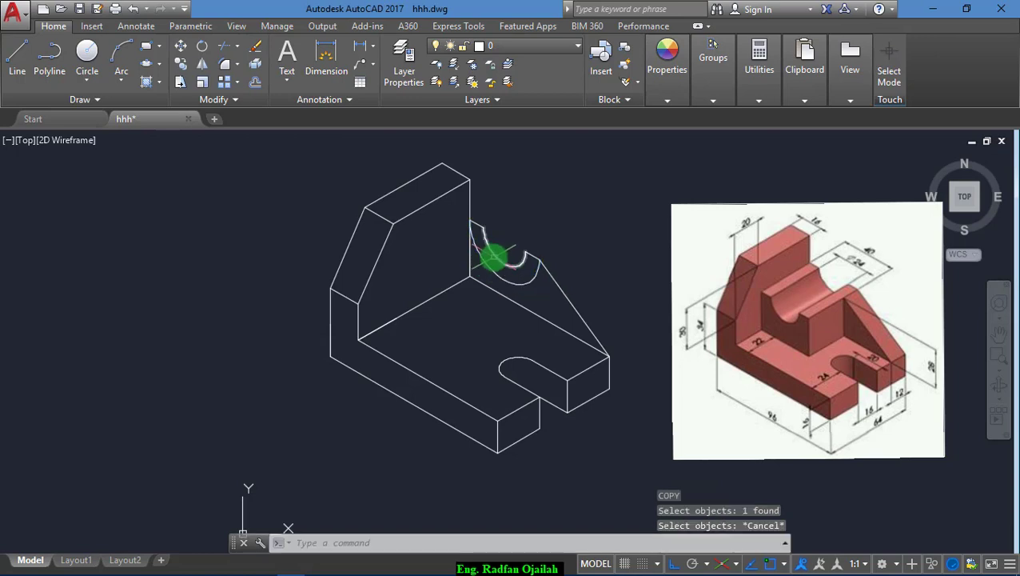
Copy the inner groove arc 42 units at 210°, from the base's rear corner to the end of the 22-long line
key(Return)
click(491, 251)
key(Return)
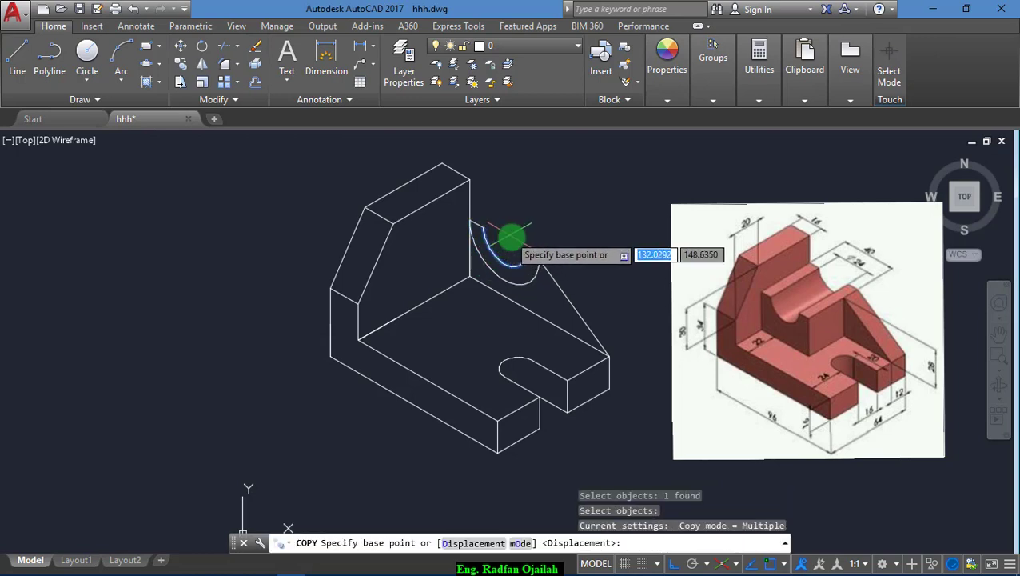
click(470, 278)
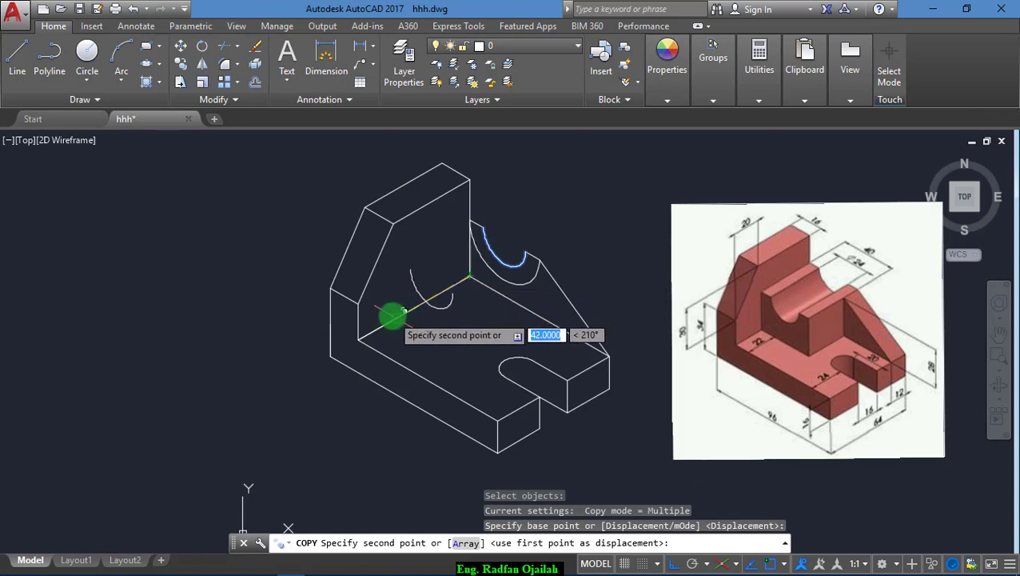
click(392, 317)
key(Escape)
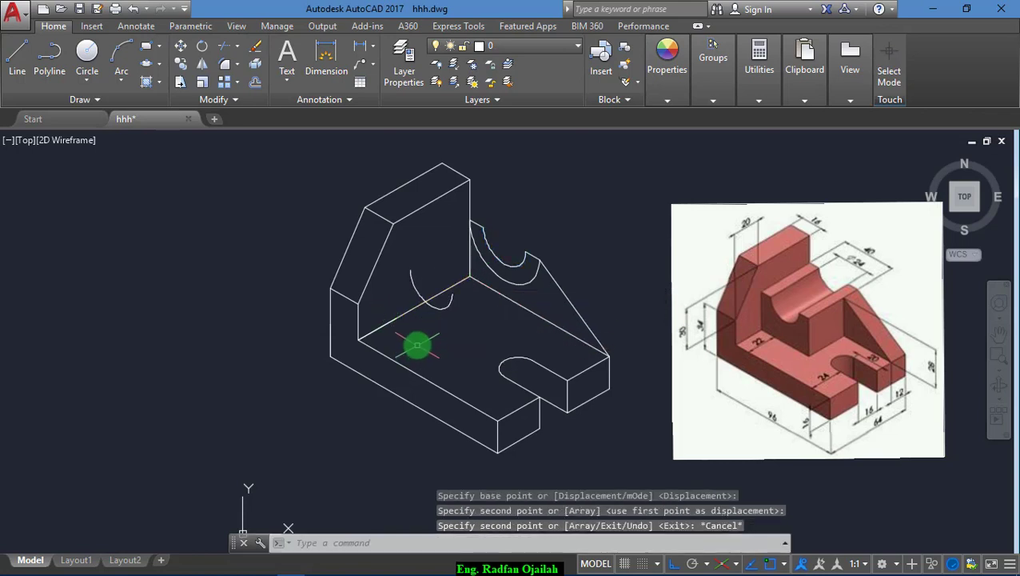
Draw two lines joining the matching ends of the original and copied inner groove arcs
text(l)
key(Return)
click(483, 229)
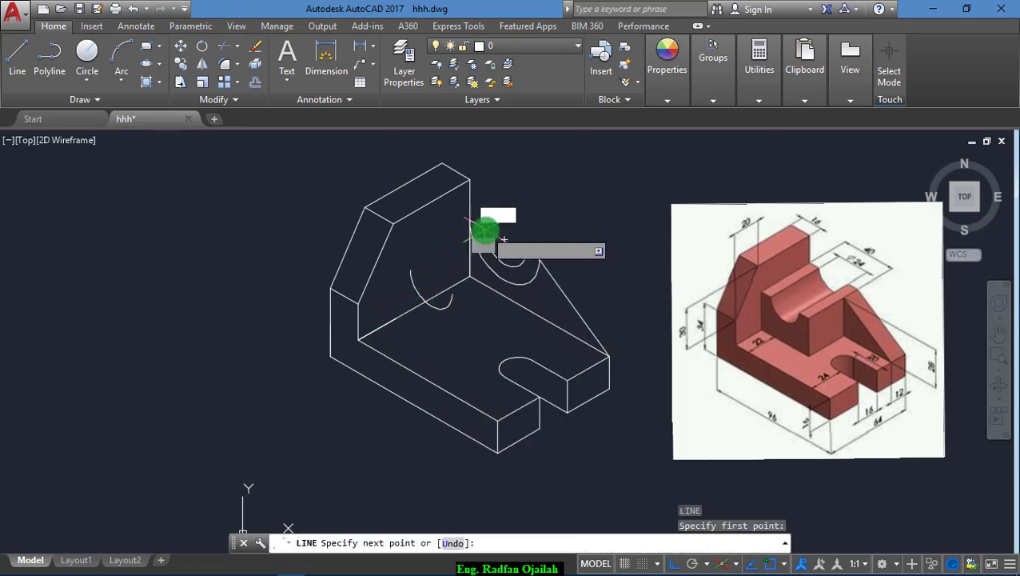
click(404, 274)
key(Return)
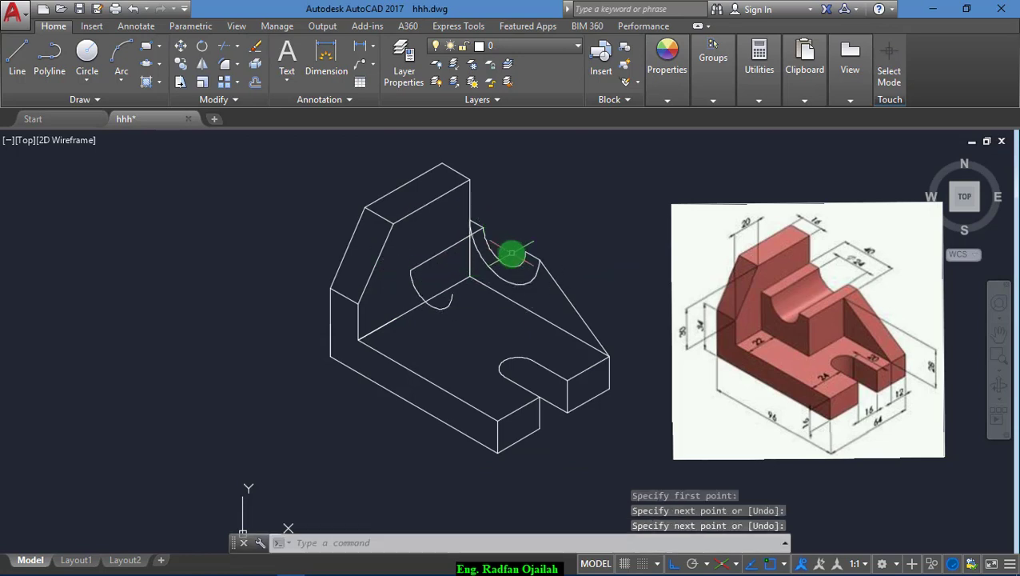
key(Return)
click(524, 252)
click(450, 294)
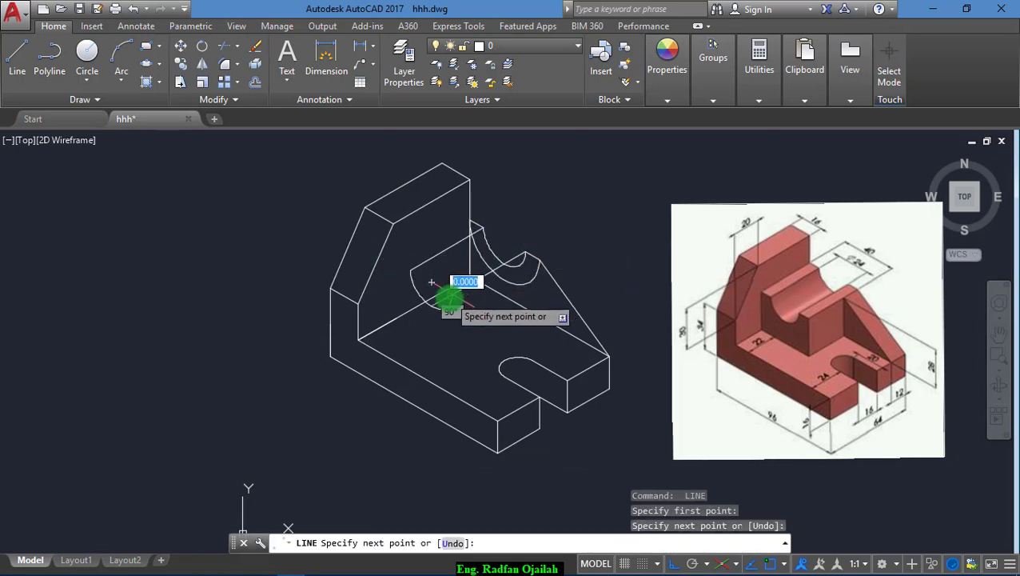
key(Return)
key(Escape)
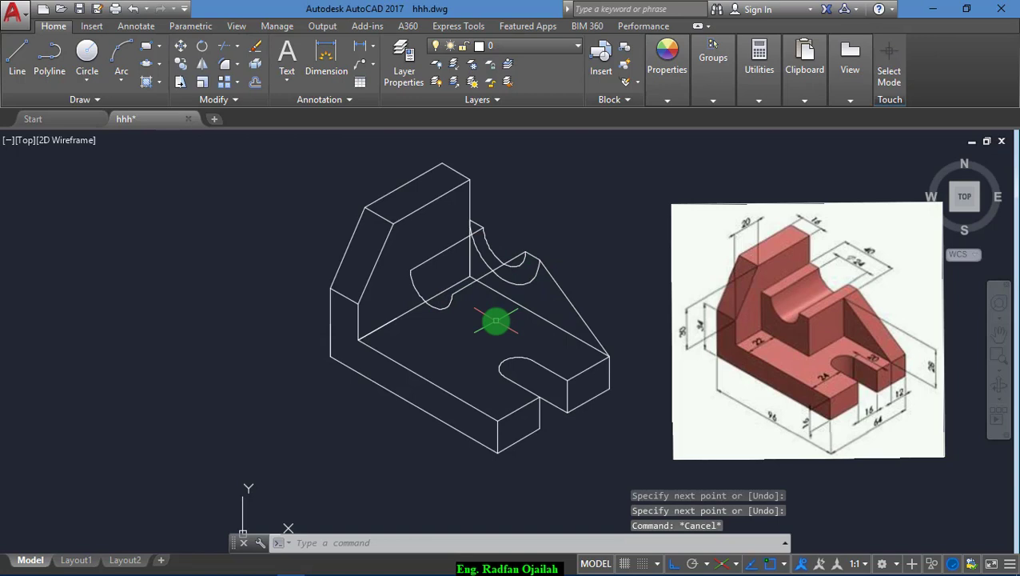
Copy the outer groove arc from the base's rear corner to the end of the 22-long line
text(co)
key(Return)
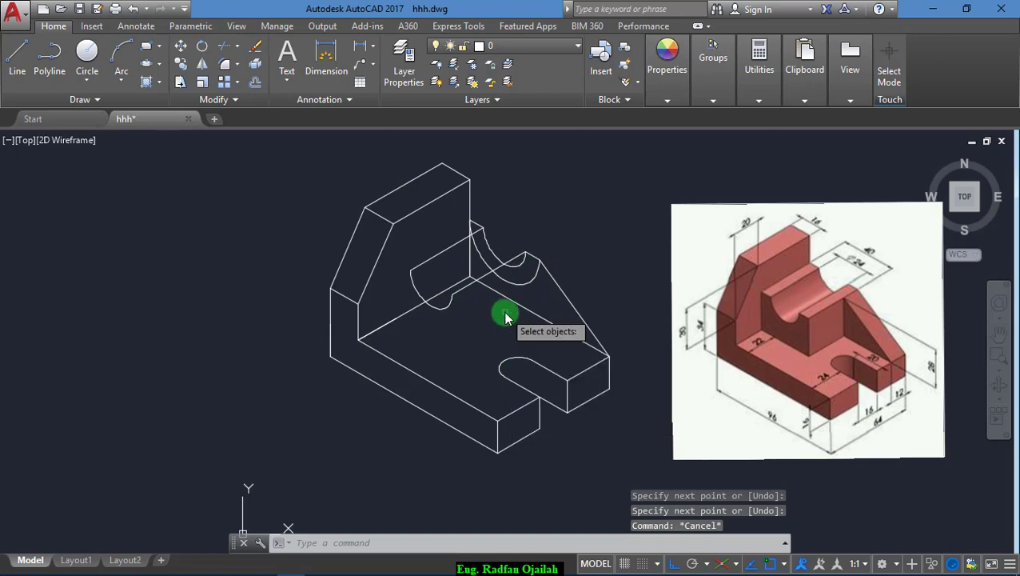
click(520, 283)
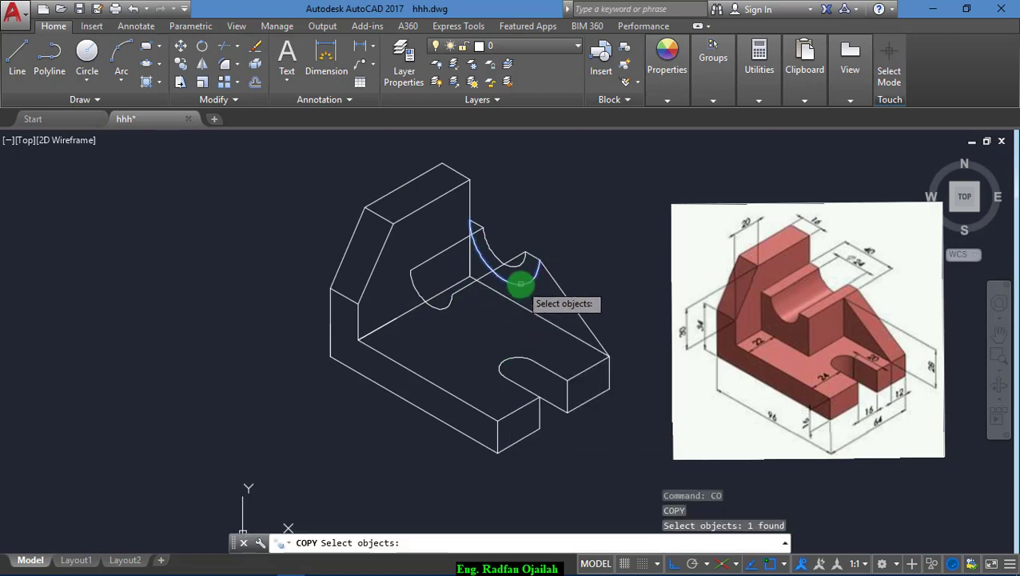
key(Return)
click(470, 276)
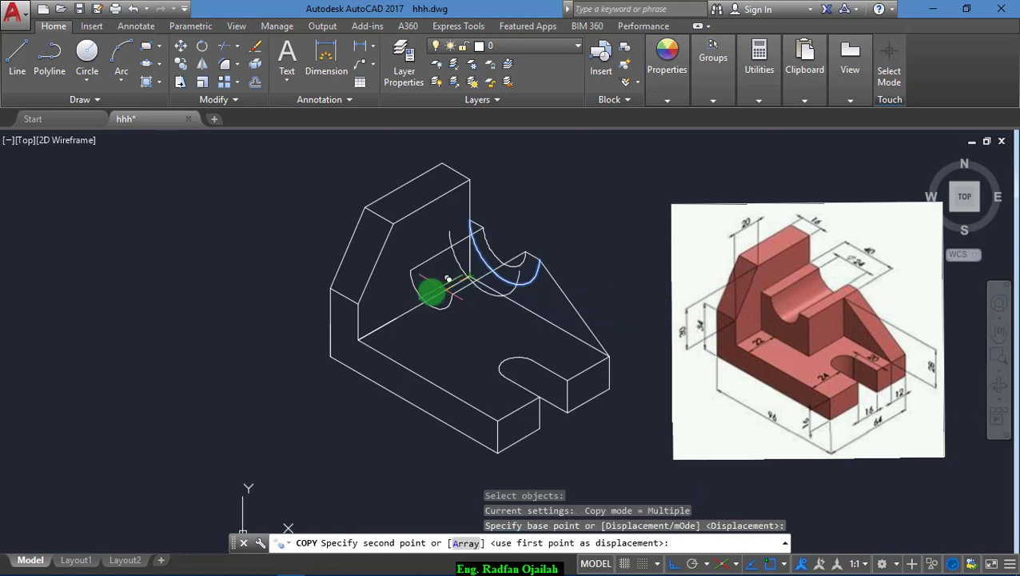
text(24)
key(Return)
key(Escape)
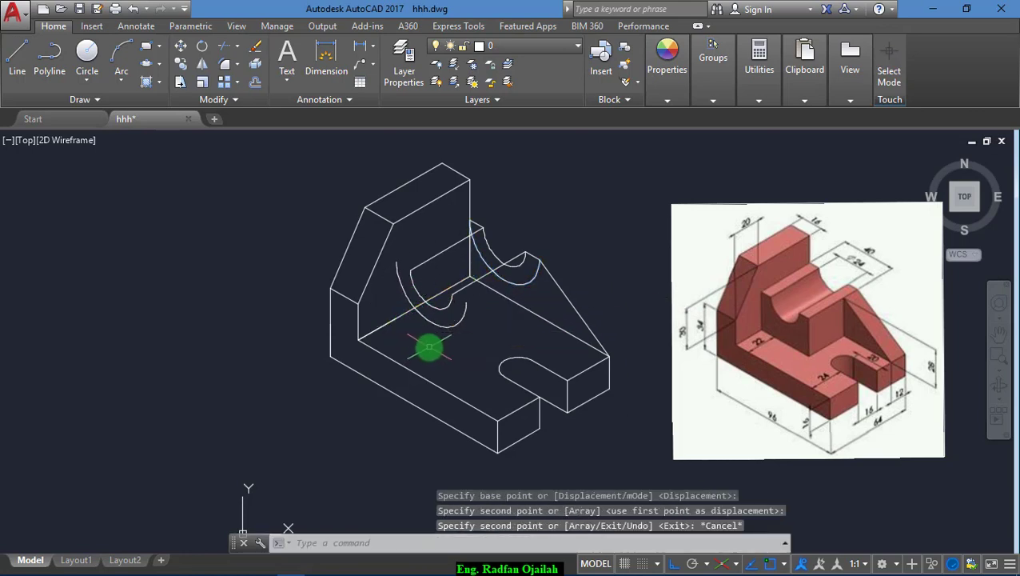
Draw lines connecting the ends of the copied outer arc to the matching ends of the original one
text(l)
key(Return)
click(466, 300)
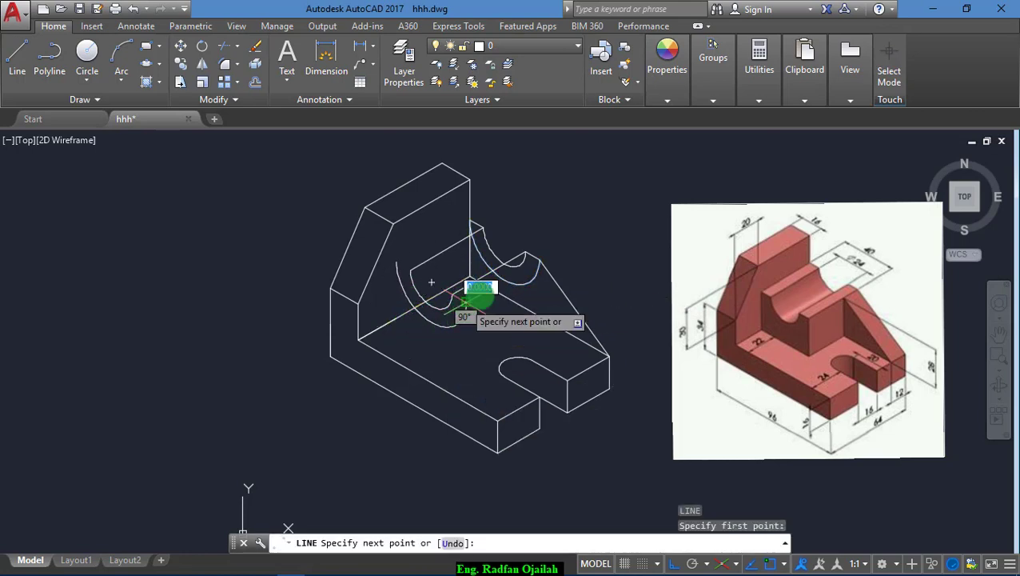
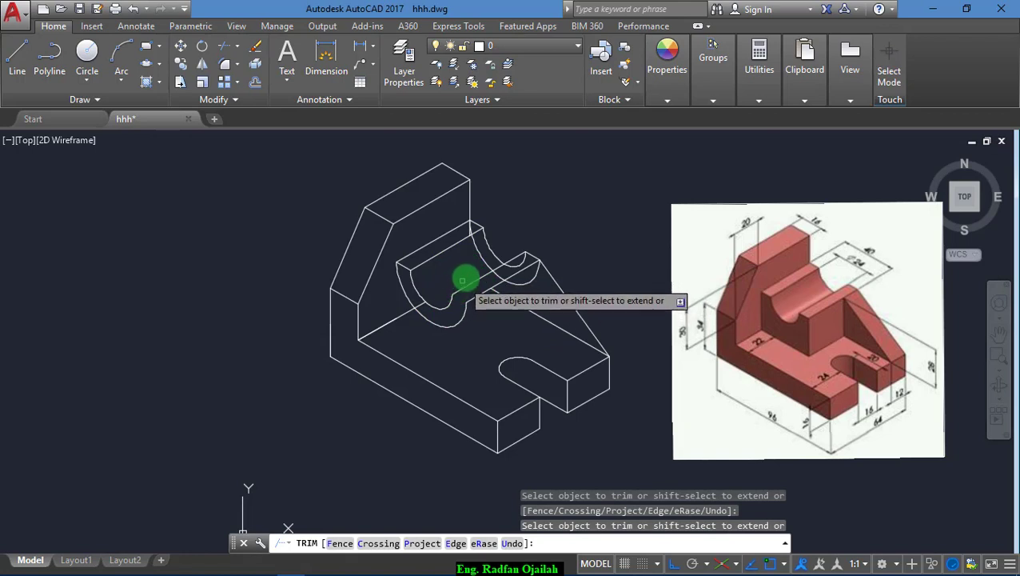
Finish trimming and erase the leftover piece of the far outer arc beside the upright's edge
click(470, 228)
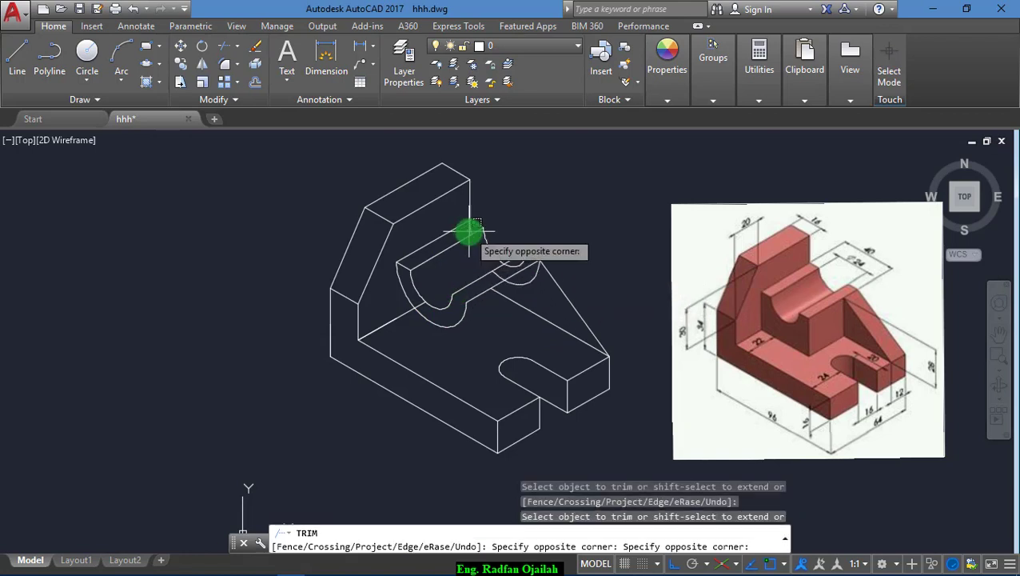
click(473, 231)
key(Escape)
click(471, 233)
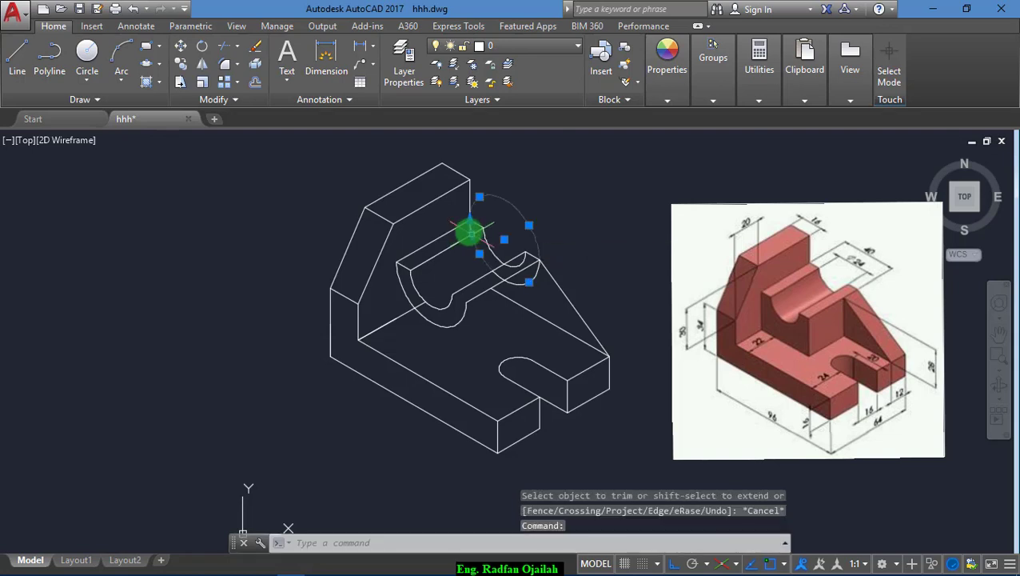
key(Delete)
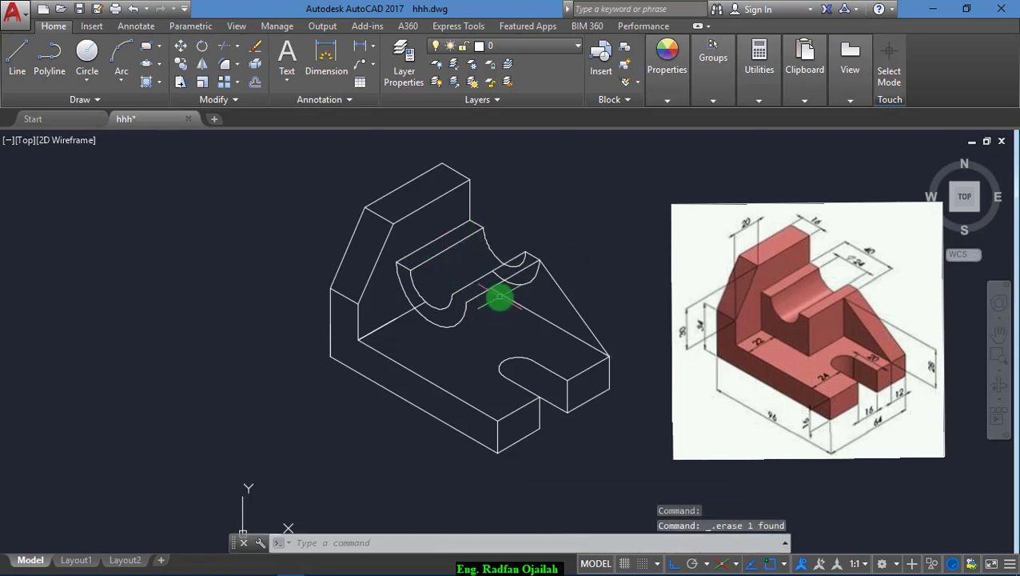
Trim the hidden end of the far inner arc and erase the remaining piece of the far outer arc
text(tr)
key(Return)
key(Return)
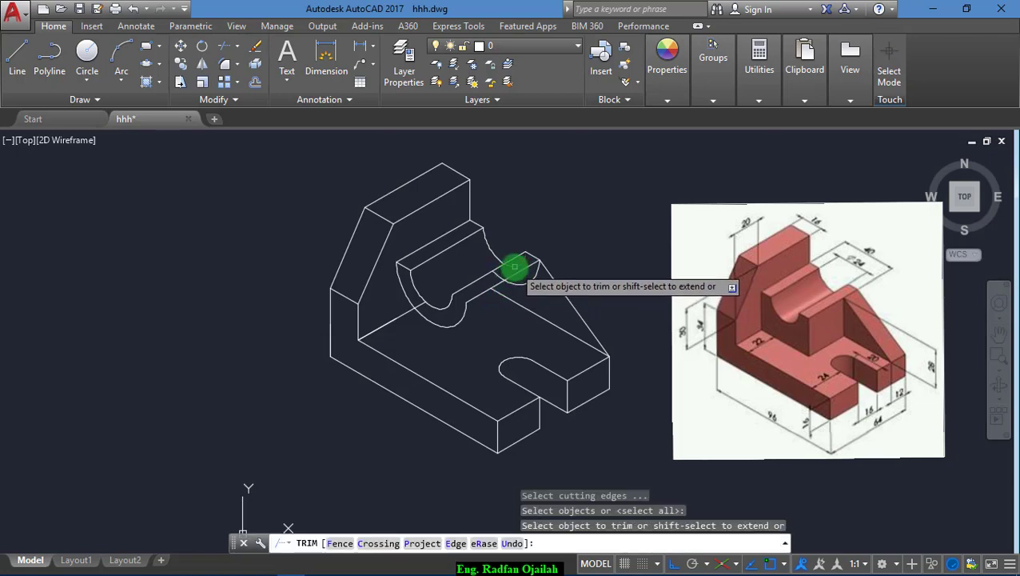
click(516, 291)
key(Escape)
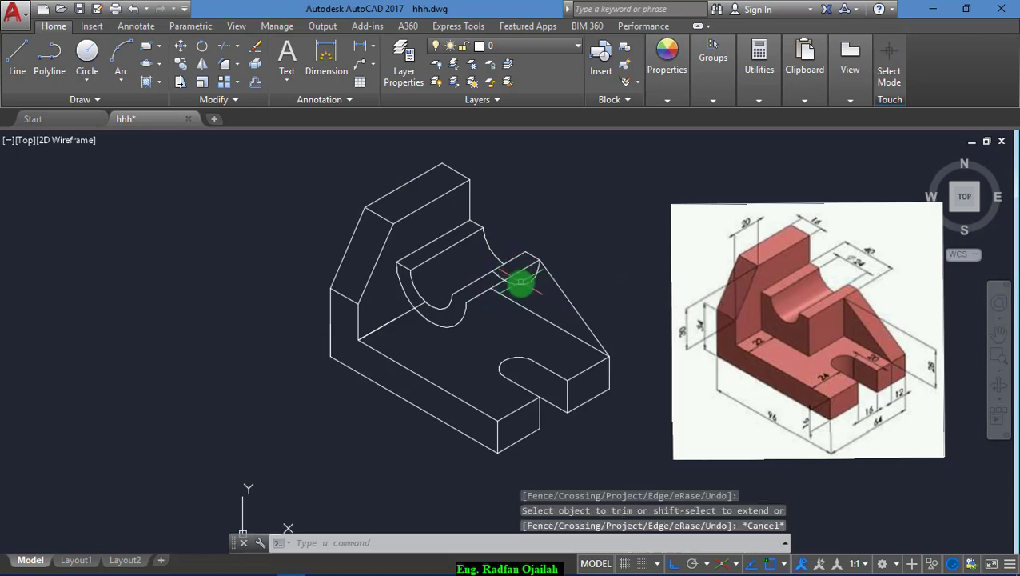
click(520, 281)
key(Delete)
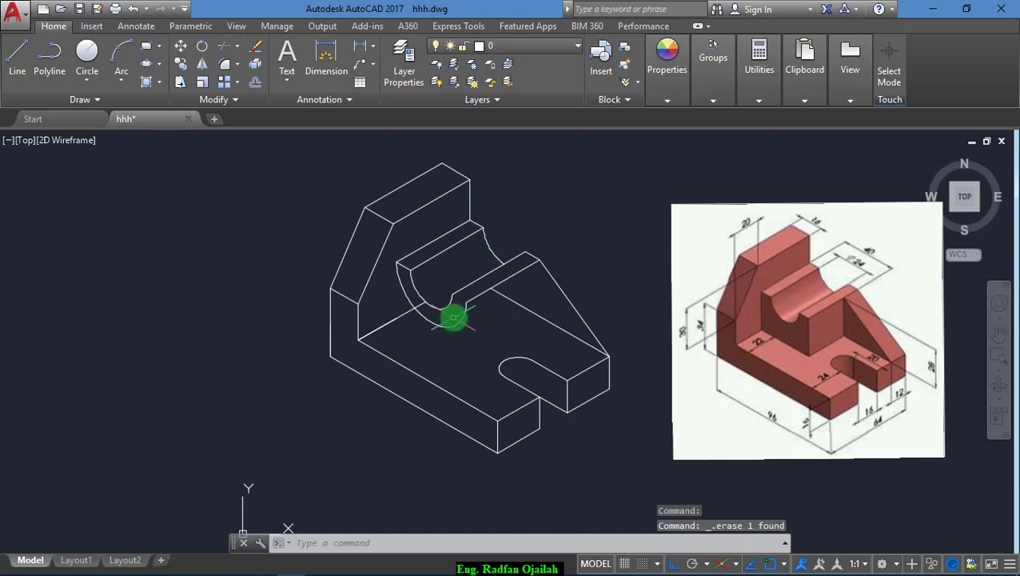
Trim the upright's base line inside the near outer arc, and erase that outer arc
text(r)
key(Return)
key(Return)
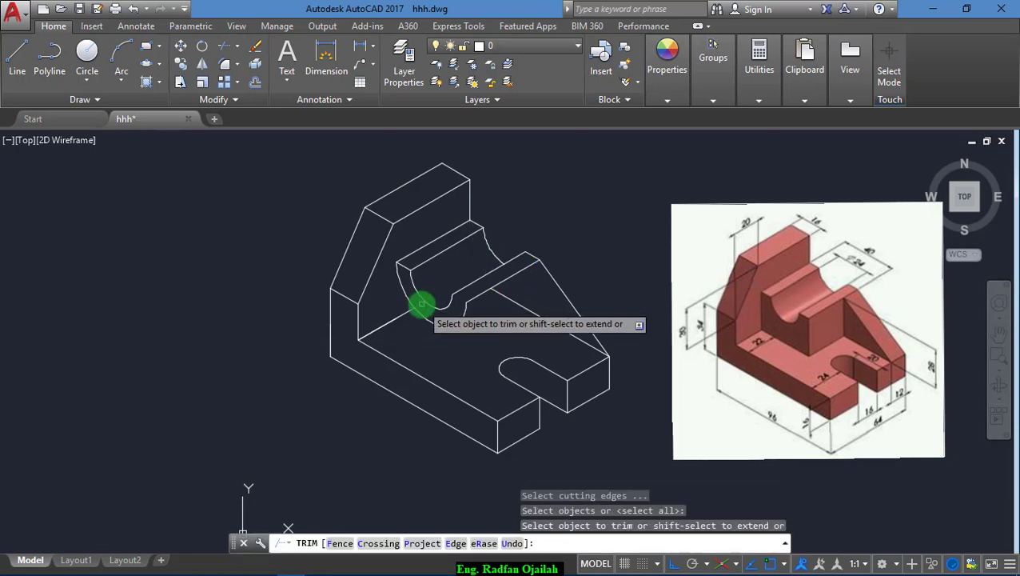
key(Escape)
click(392, 320)
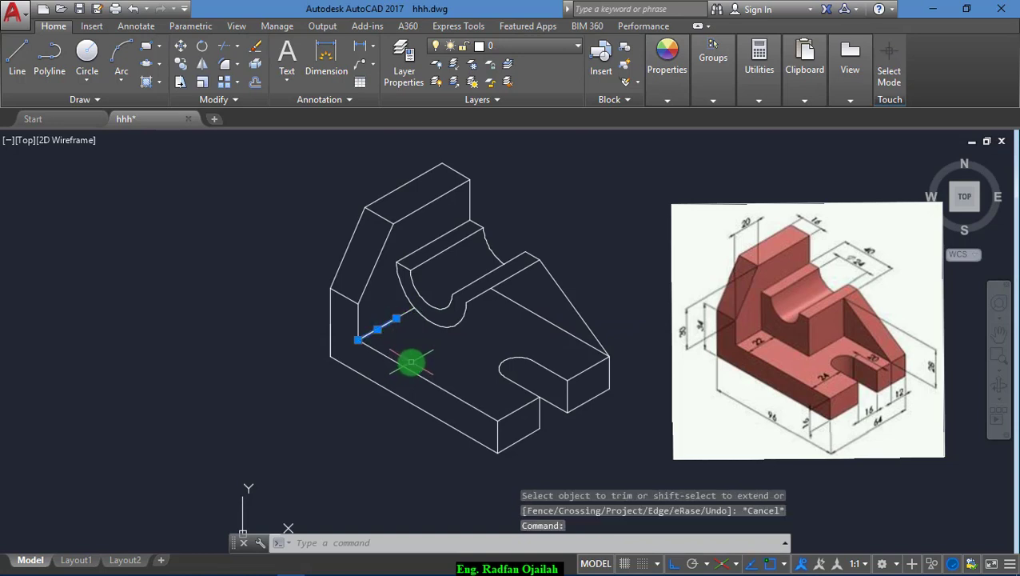
key(Escape)
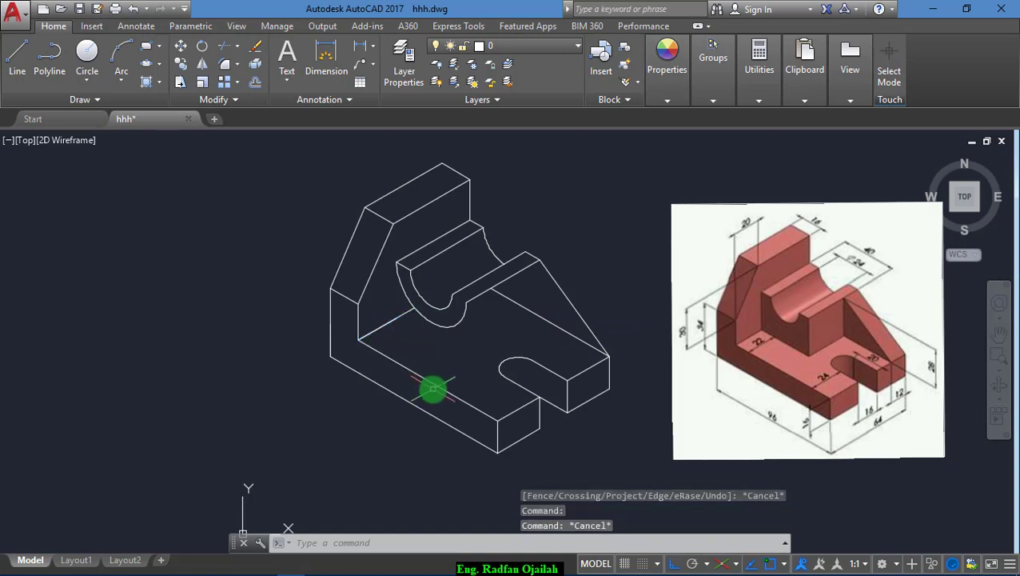
click(440, 327)
key(Delete)
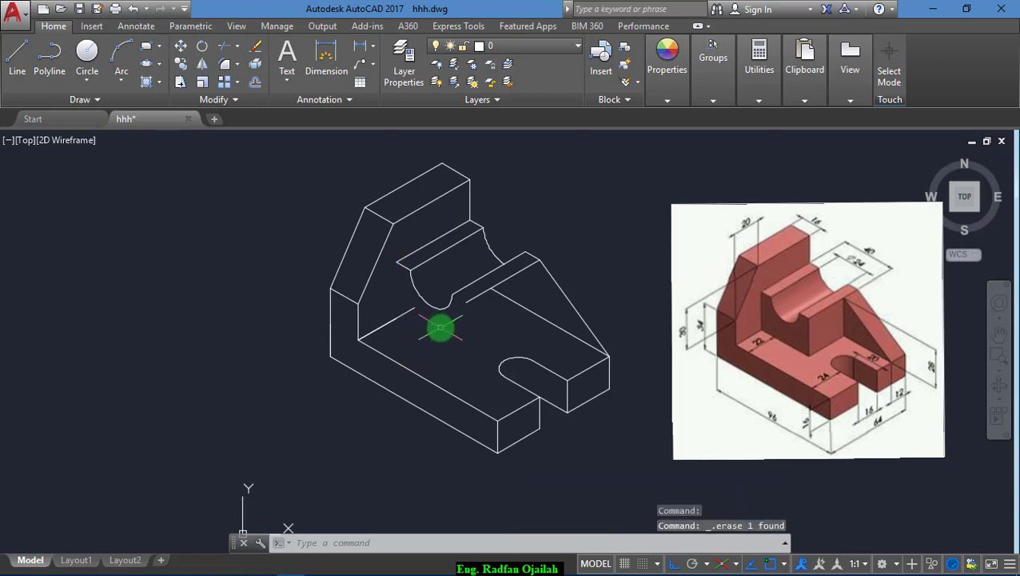
Draw a vertical line about 35 long in the right isoplane, down from the near top corner of the grooved block beside the upright
key(Return)
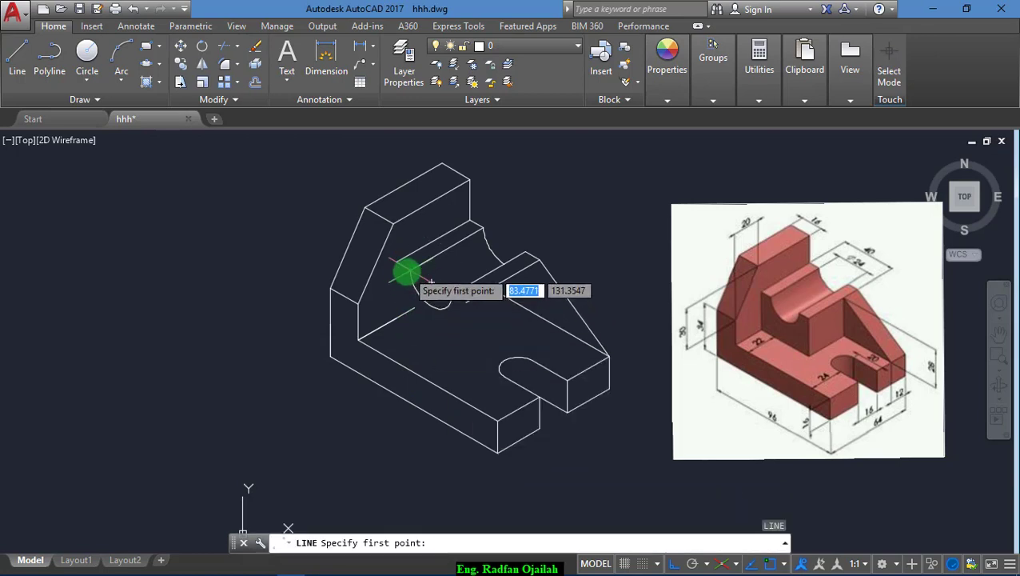
click(392, 266)
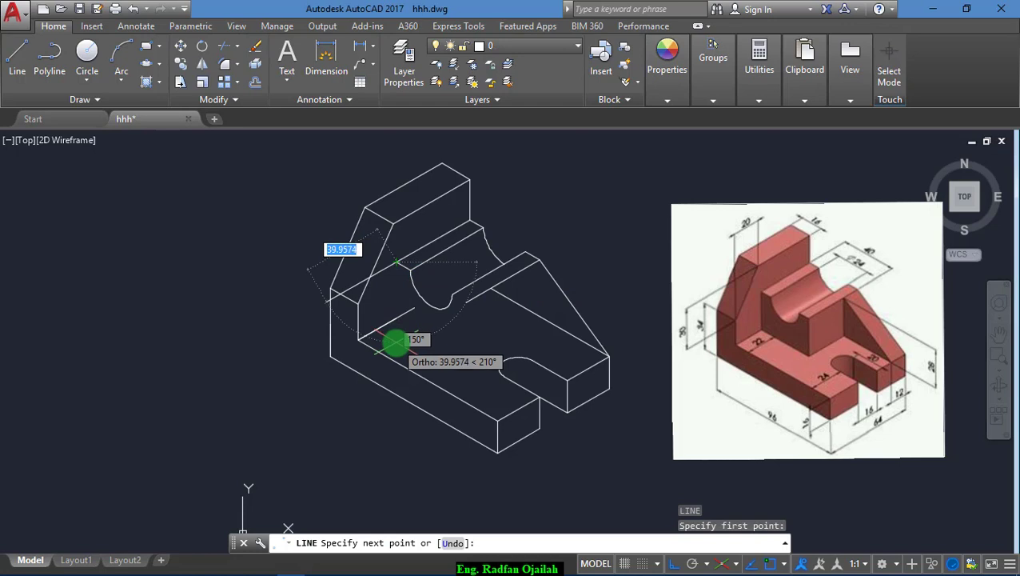
key(F5)
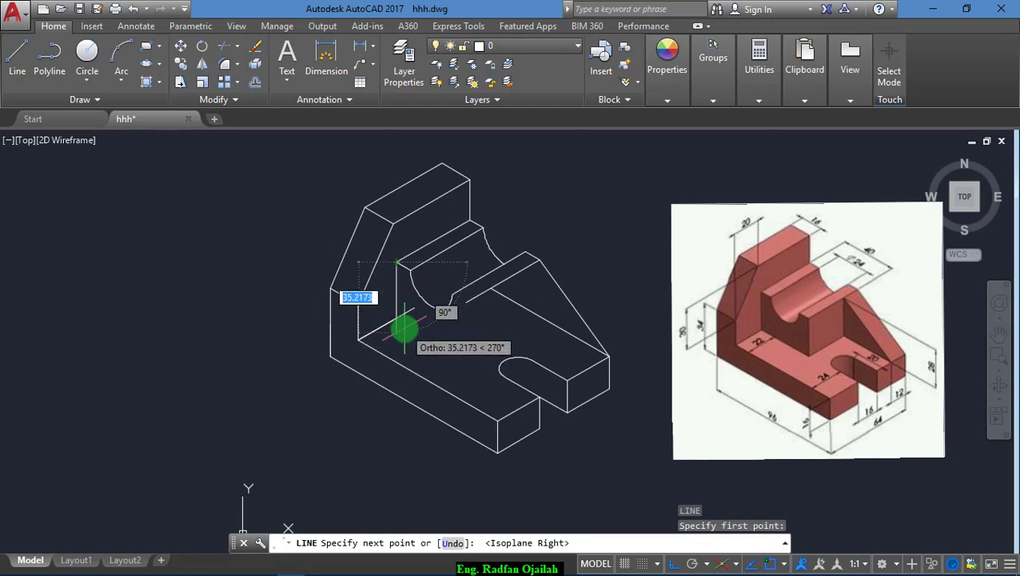
click(403, 328)
key(Return)
Trim the overhanging ends where the block's vertical edge crosses the upright's base line
text(tr)
key(Return)
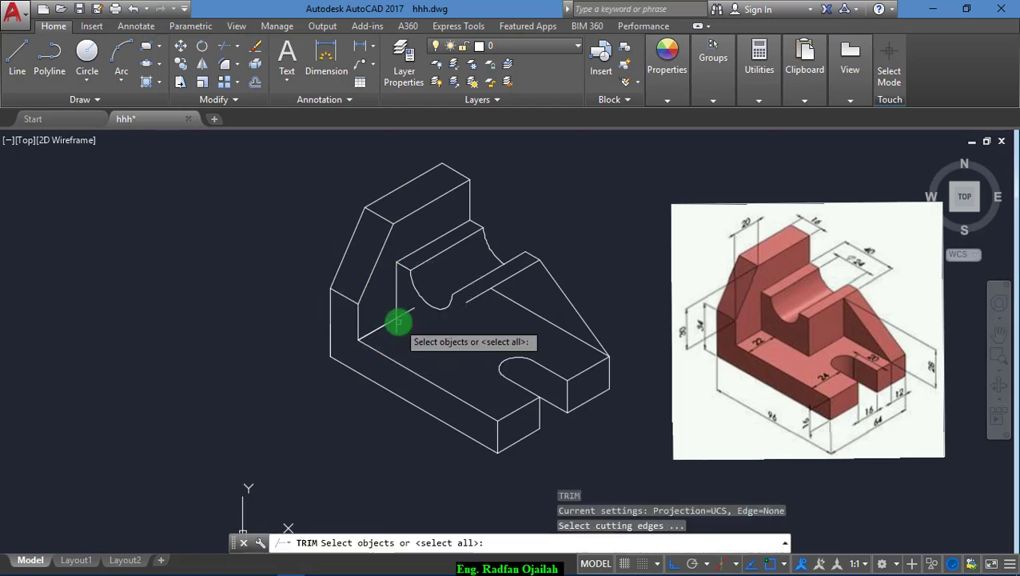
key(Return)
click(401, 335)
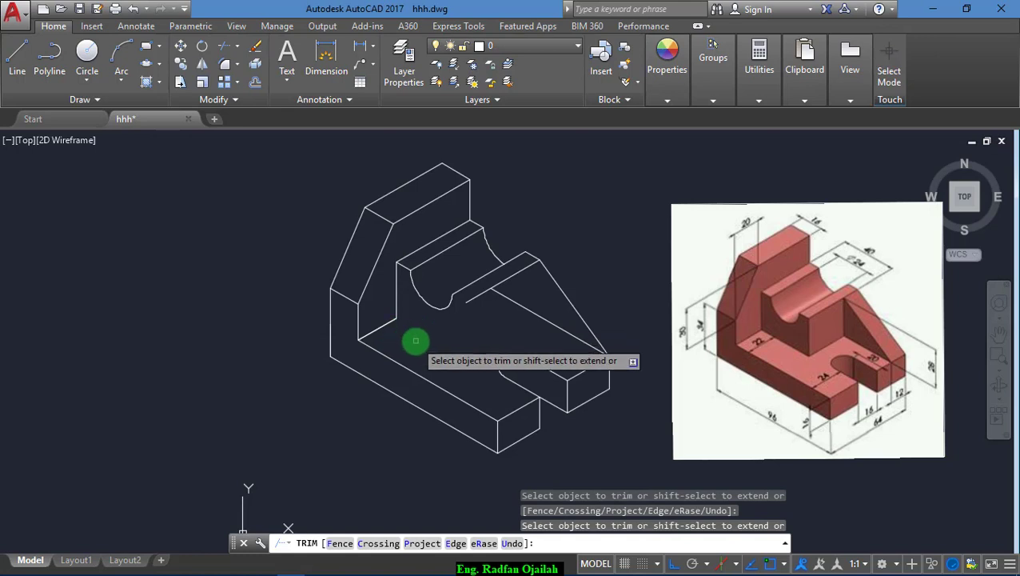
key(Escape)
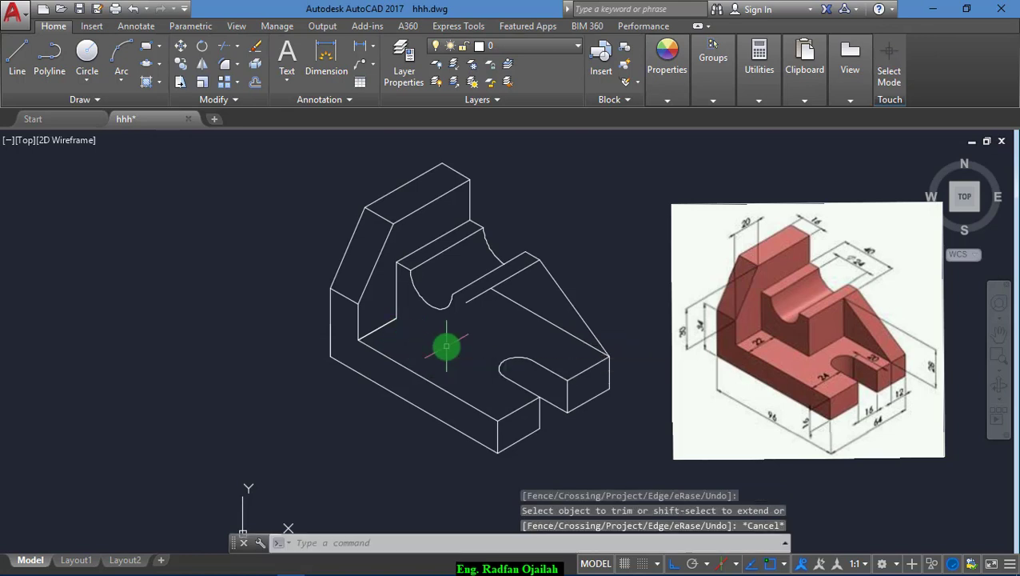
Copy the block's vertical edge from its top end to the near end of the outer top edge across the groove
text(ct o)
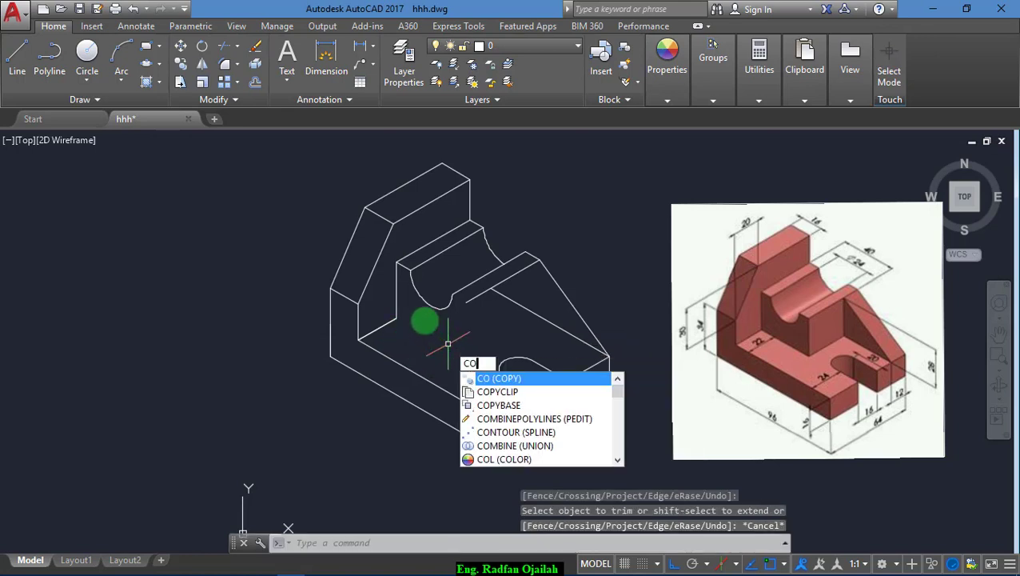
key(Return)
click(397, 300)
key(Return)
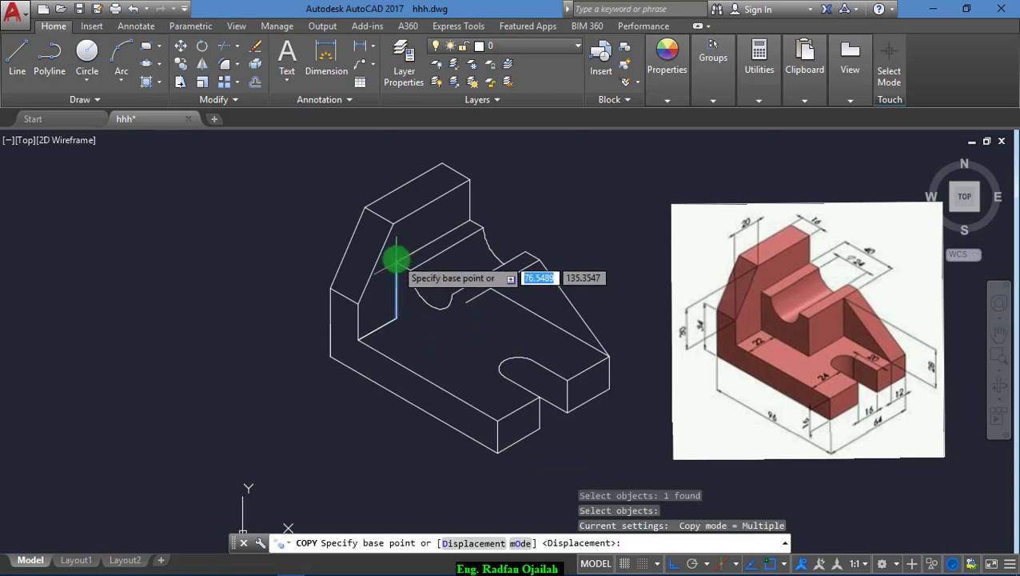
click(396, 261)
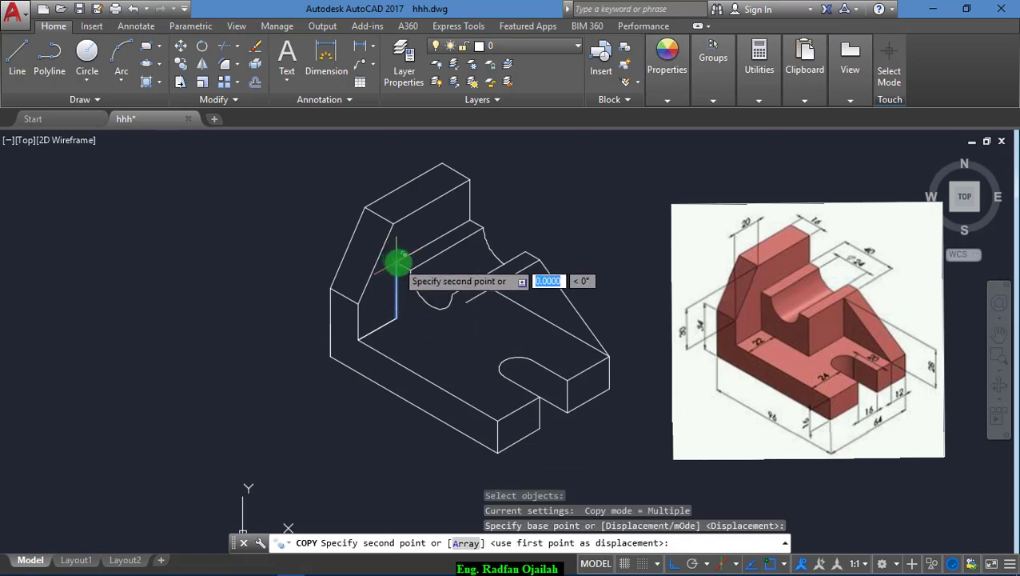
click(467, 308)
key(Escape)
Copy the short top edge beside the groove to the top end of the block's near vertical edge
text(c)
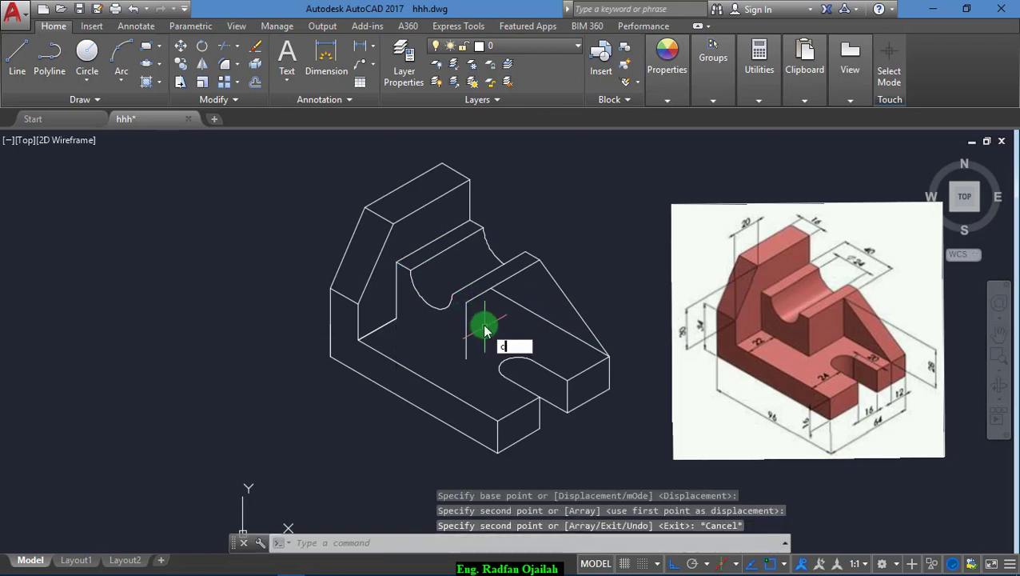
text(t o)
key(Return)
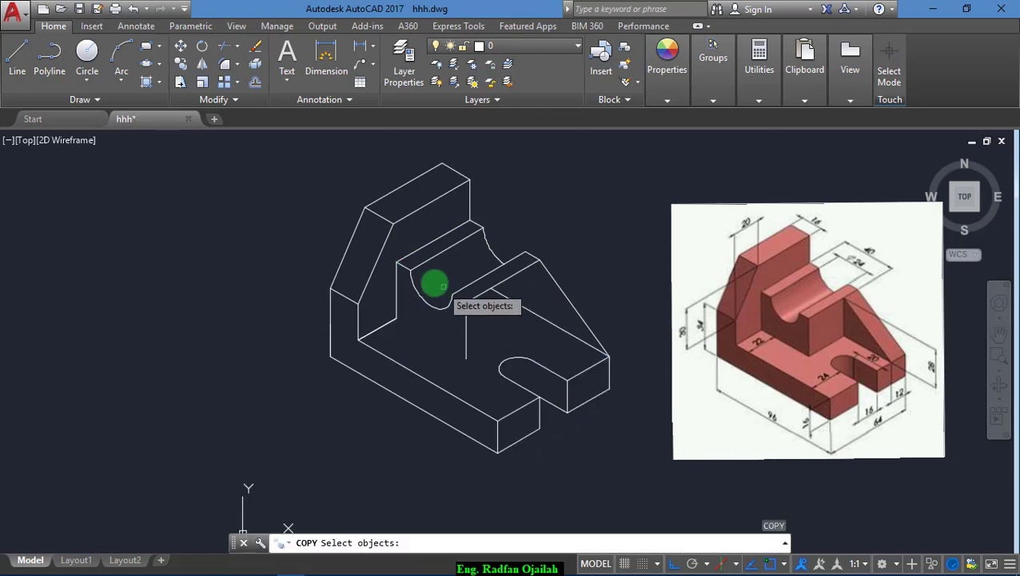
click(406, 274)
key(Return)
click(408, 272)
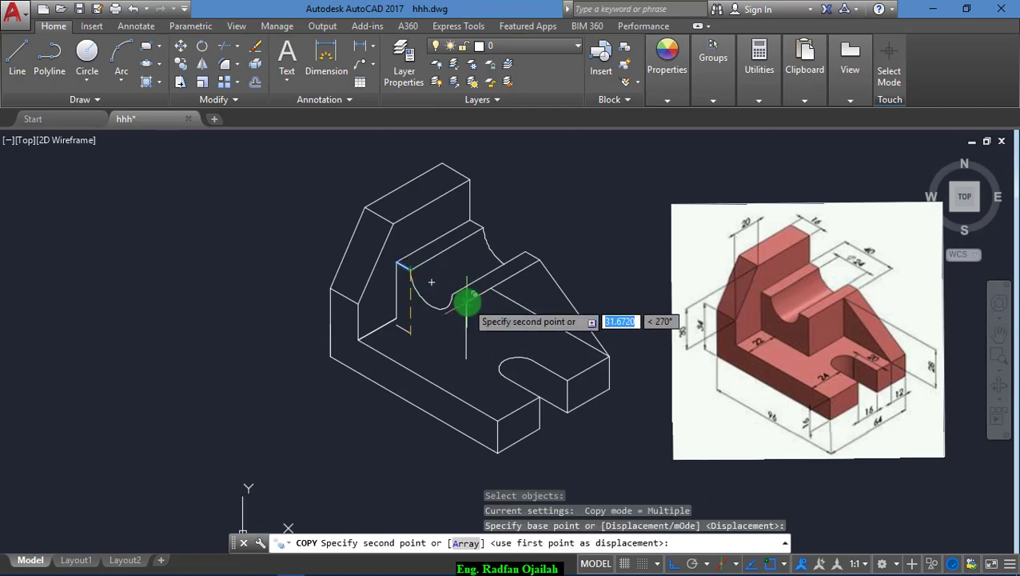
click(466, 302)
key(Escape)
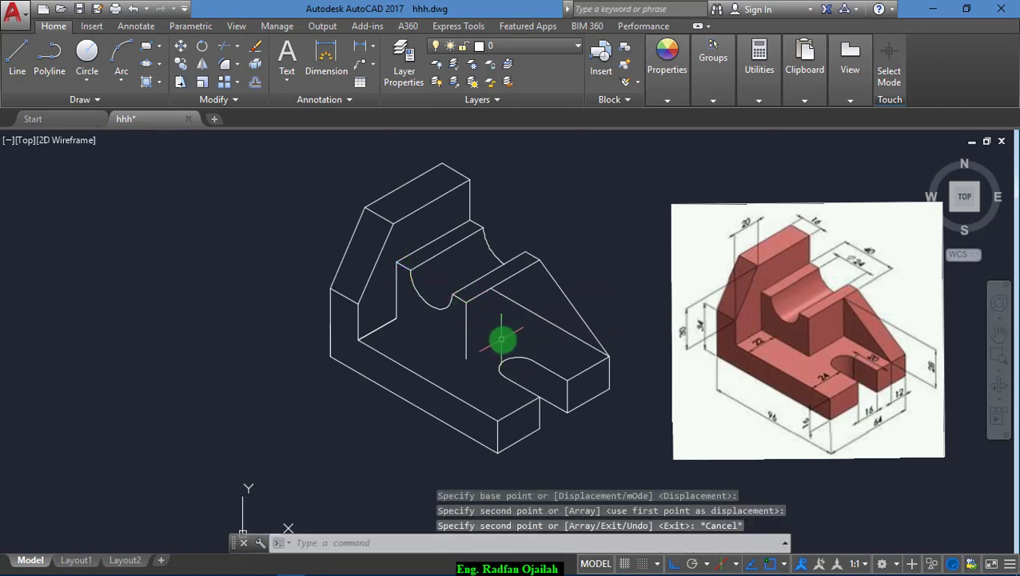
Draw the grooved block's front base edge between the lower ends of its two vertical edges
text(l)
key(Return)
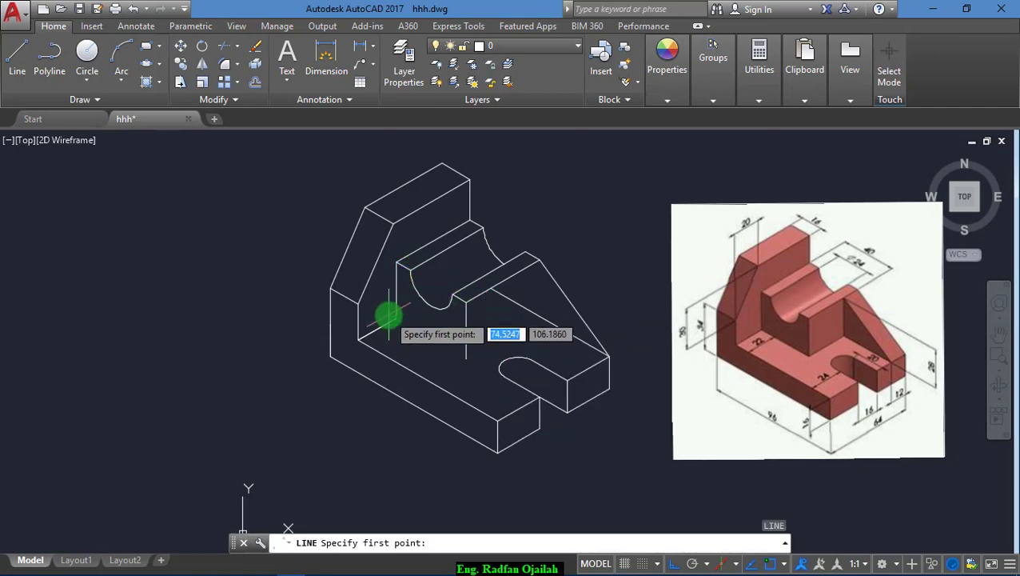
click(396, 318)
click(466, 359)
key(Return)
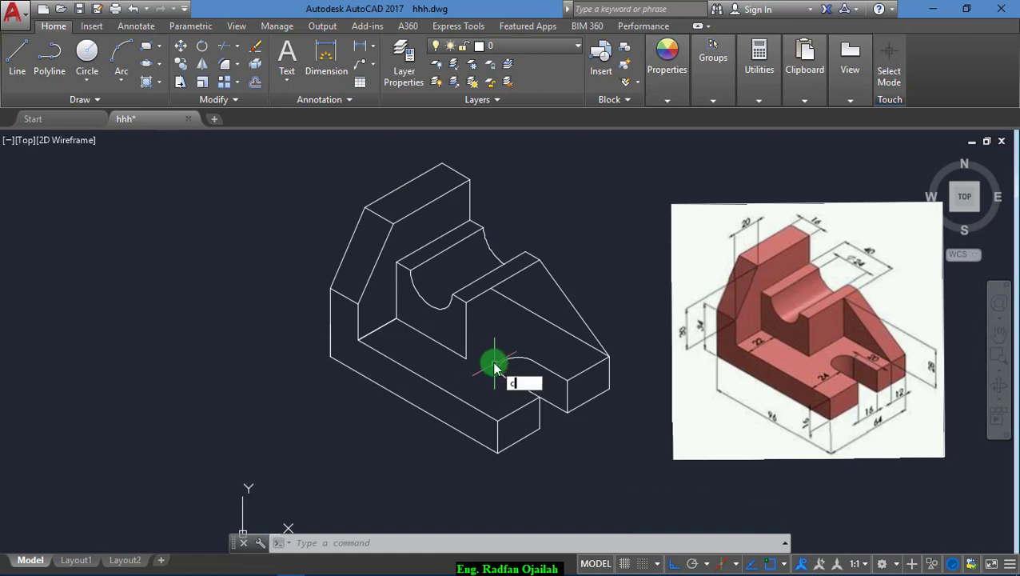
Copy the rib's sloped edge 12 units along the 210° isometric direction to form the rib's inner edge
text(o)
key(Return)
click(565, 288)
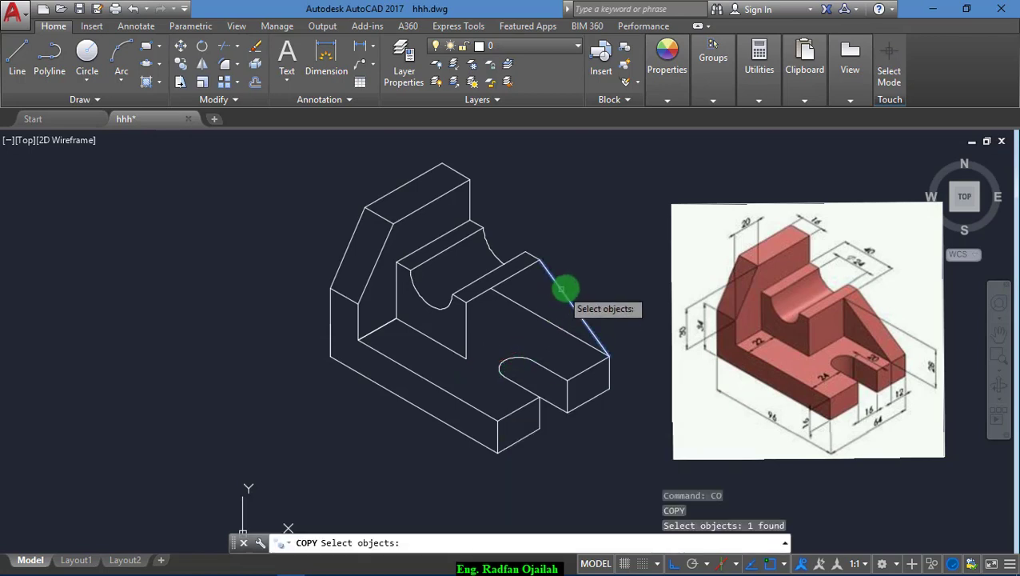
key(Return)
click(610, 195)
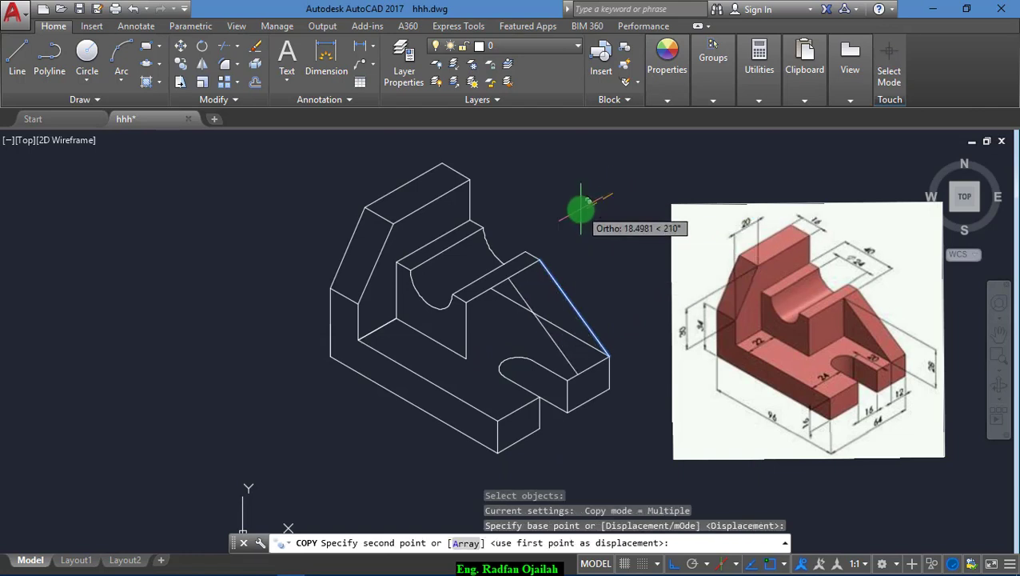
text(12)
key(Return)
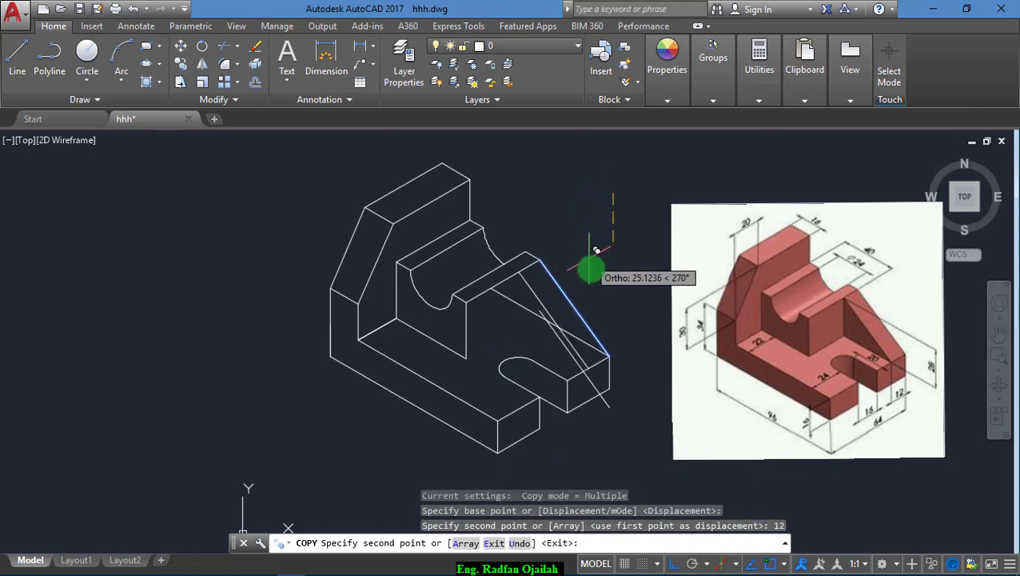
key(Escape)
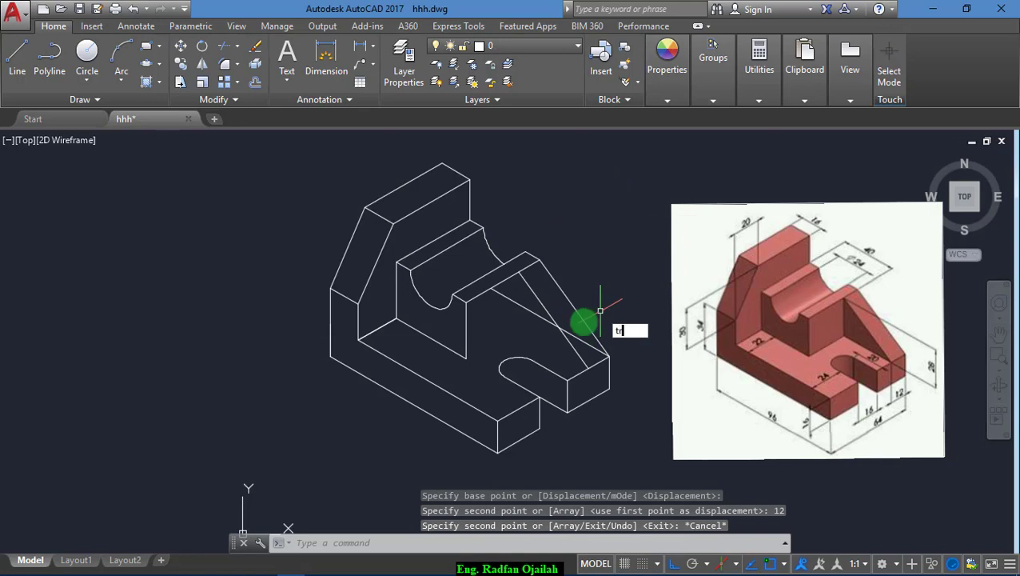
key(Return)
click(574, 340)
key(Escape)
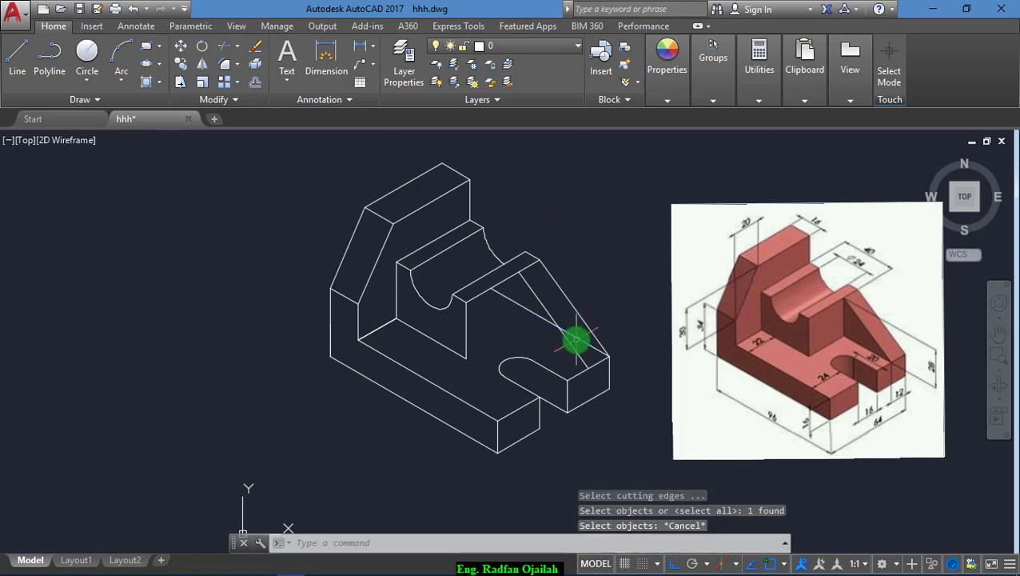
key(Return)
key(Return)
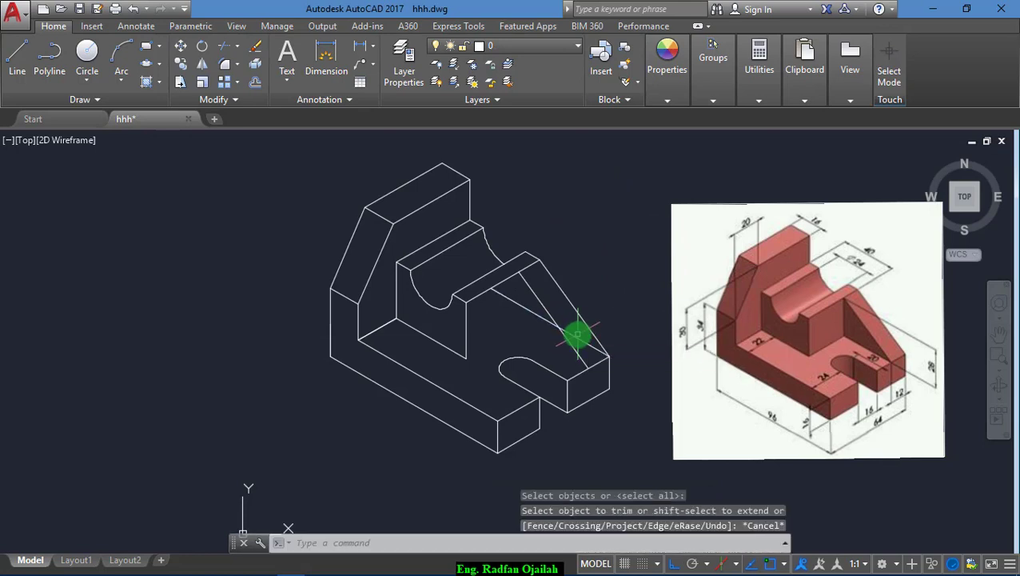
Erase the hidden base edge running behind the rib from the block to the base's far corner
click(573, 340)
key(Delete)
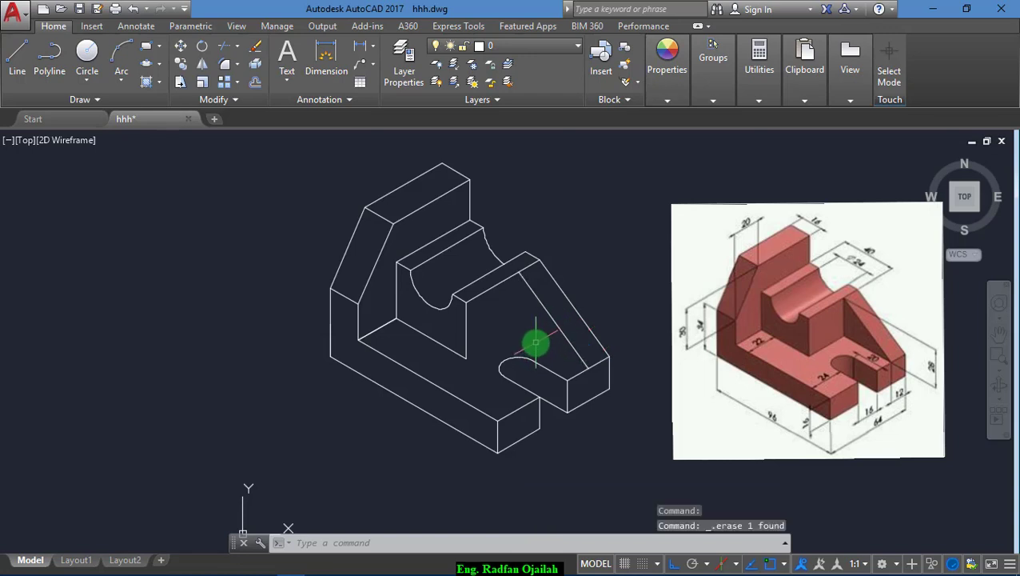
Draw a vertical line down from the upper end of the rib's inner sloped edge, past the base surface
key(Return)
click(519, 273)
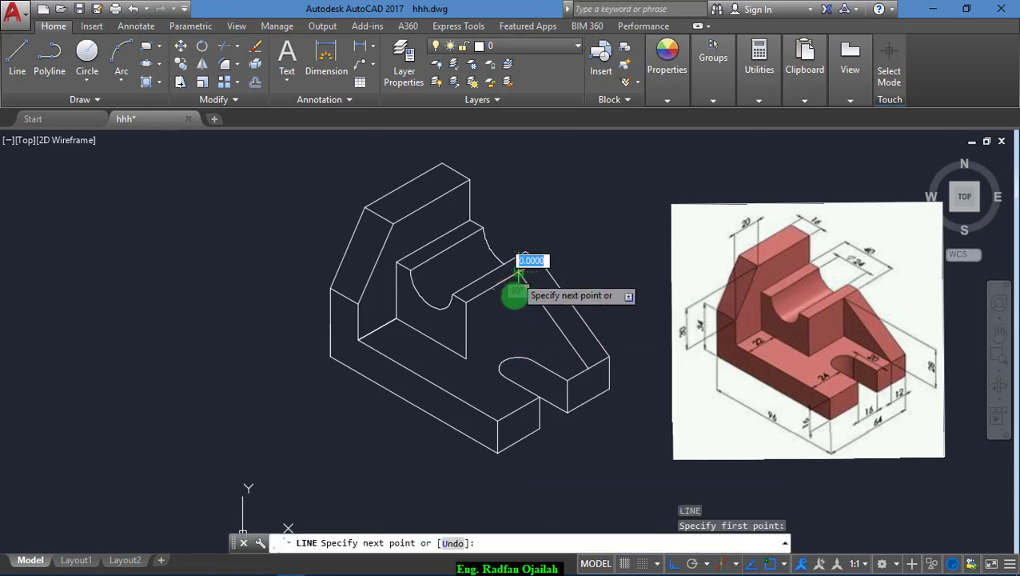
click(509, 346)
key(Return)
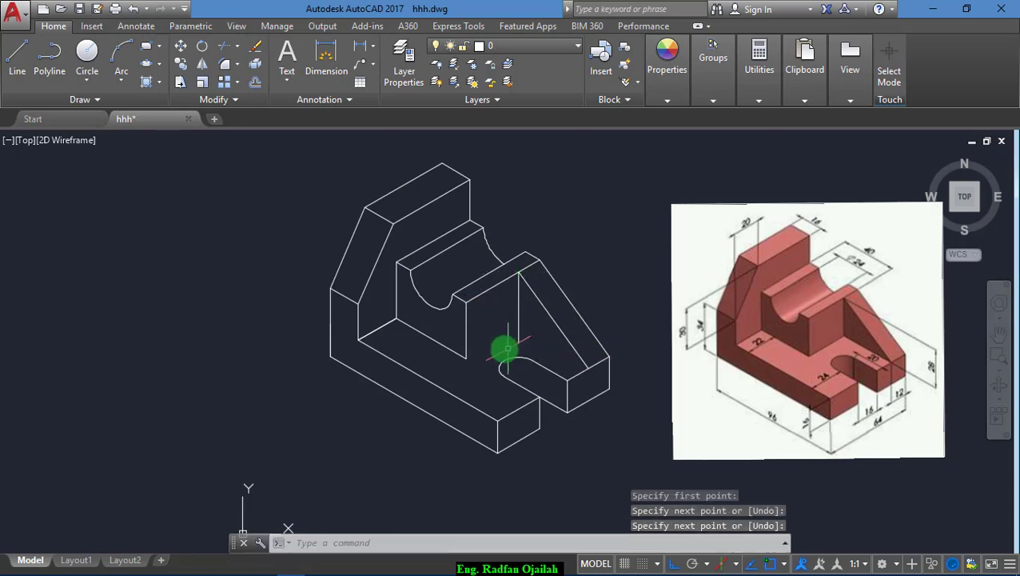
Draw the grooved block's side base edge from its near bottom corner to just past the rib's vertical line
key(Return)
click(480, 349)
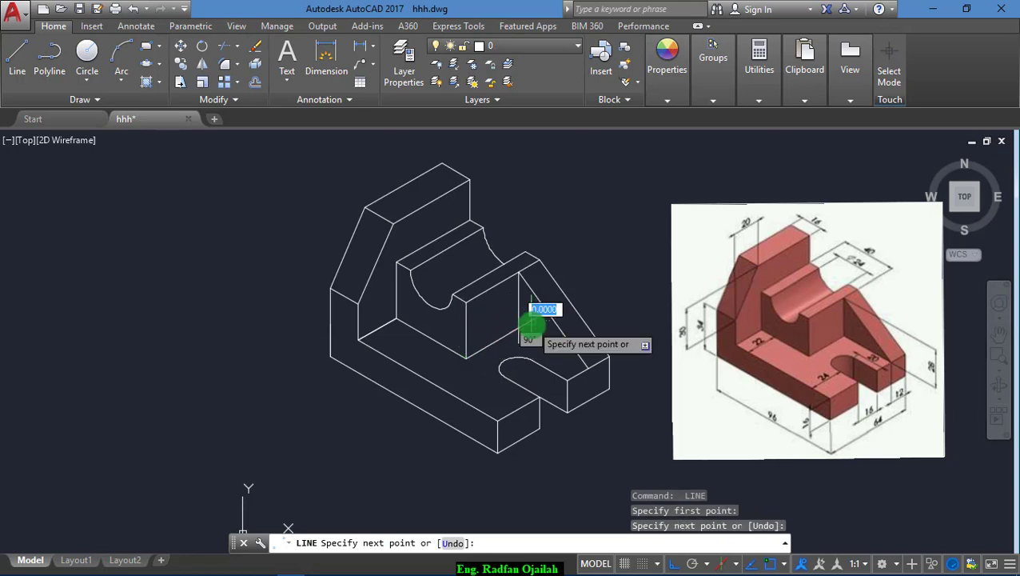
key(Return)
Trim the overhanging ends where the rib's vertical line crosses the block's side base edge
text(tr)
key(Return)
key(Return)
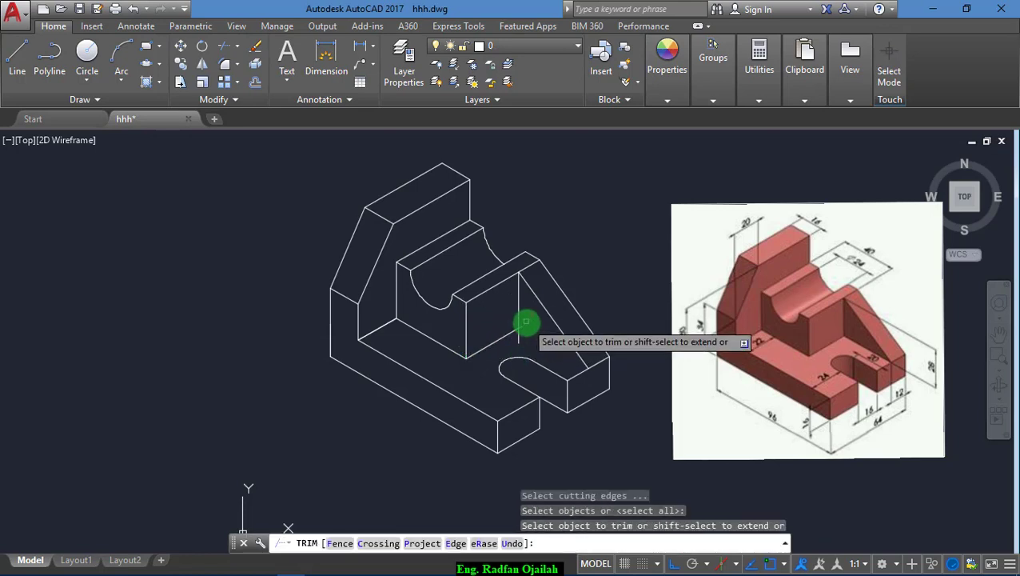
click(521, 336)
key(Escape)
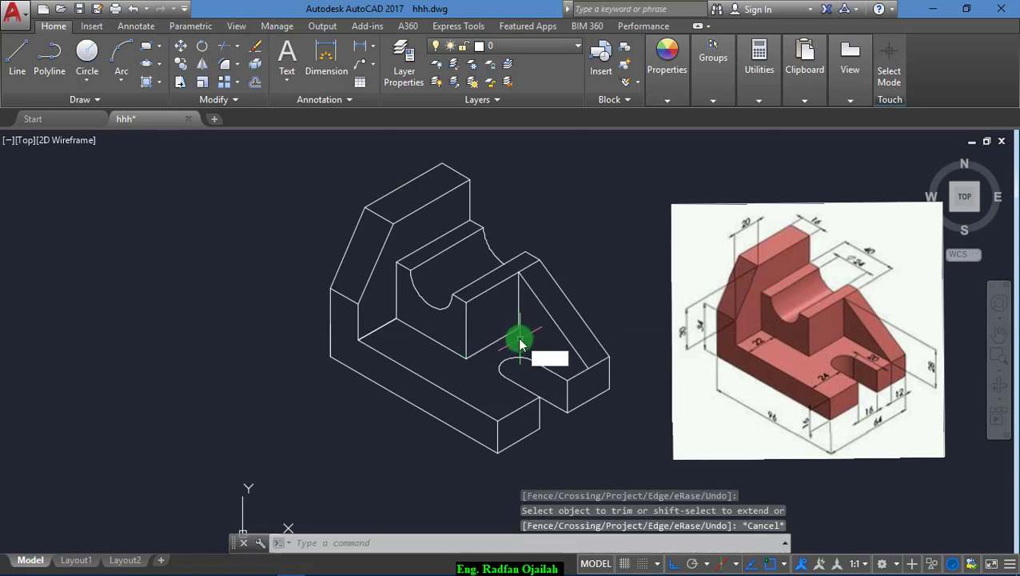
Draw the rib's base edge from the foot of its vertical line to the lower end of its inner sloped edge
text(l)
key(Return)
click(519, 329)
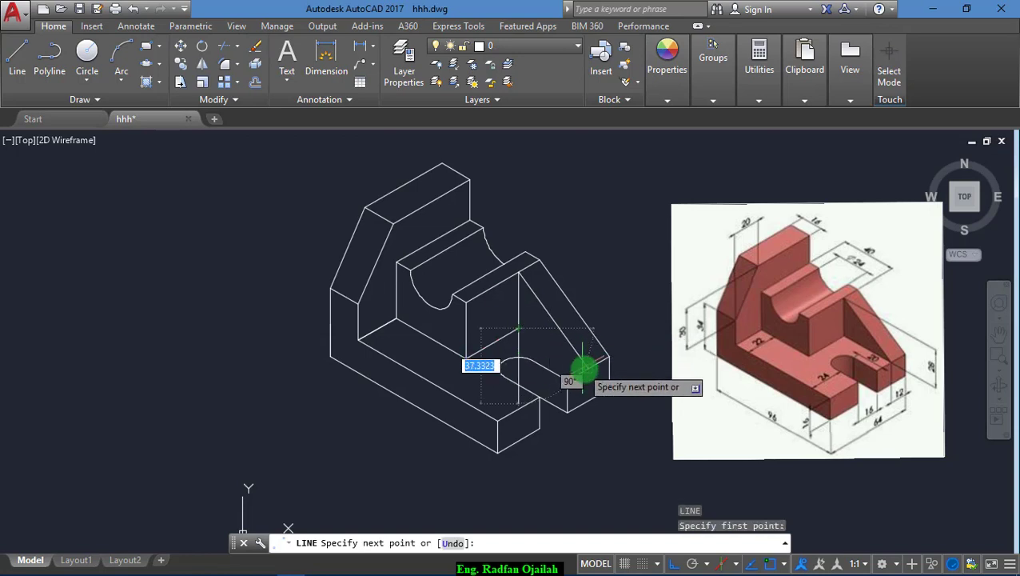
click(588, 368)
key(Return)
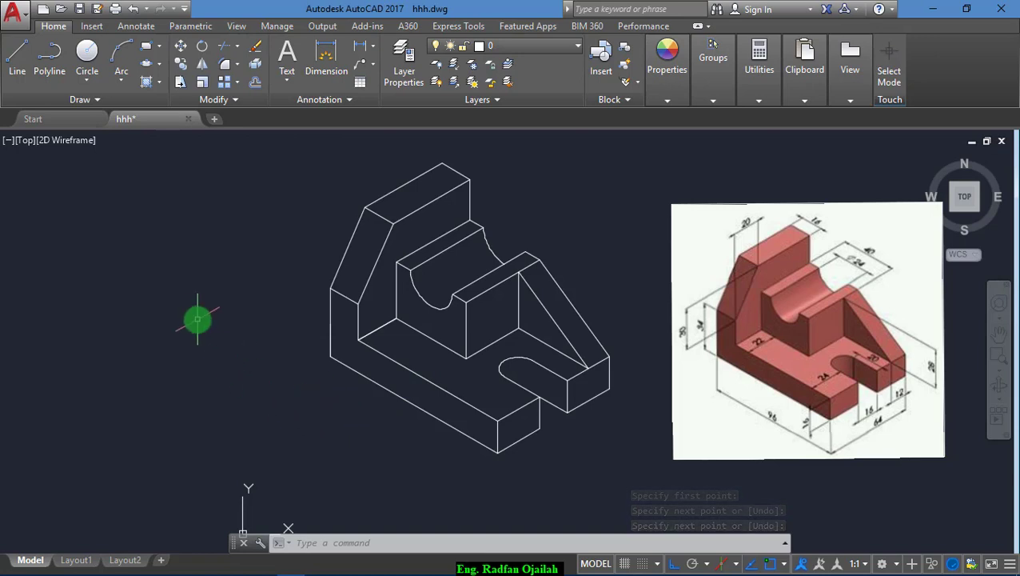
click(138, 26)
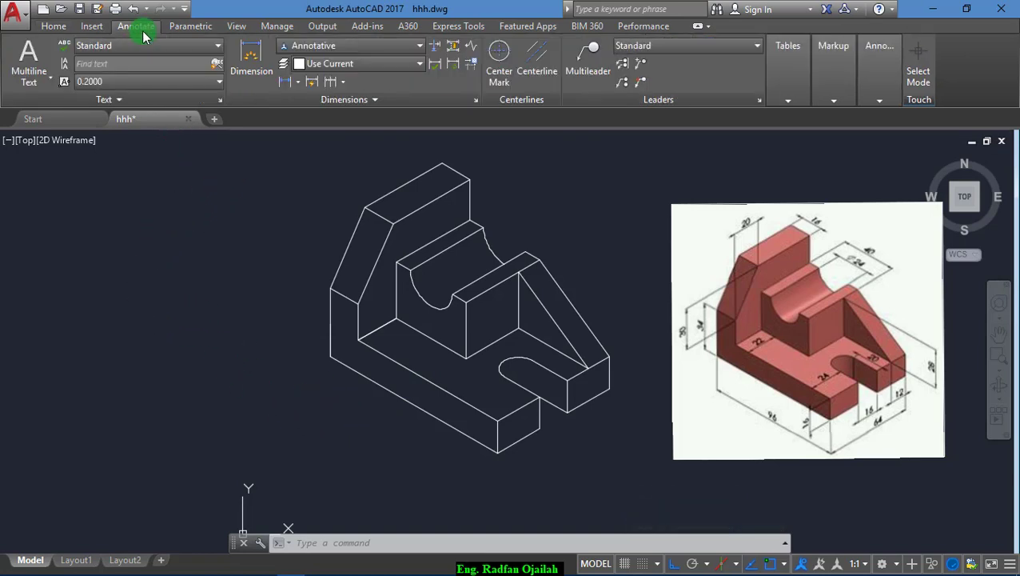
click(473, 100)
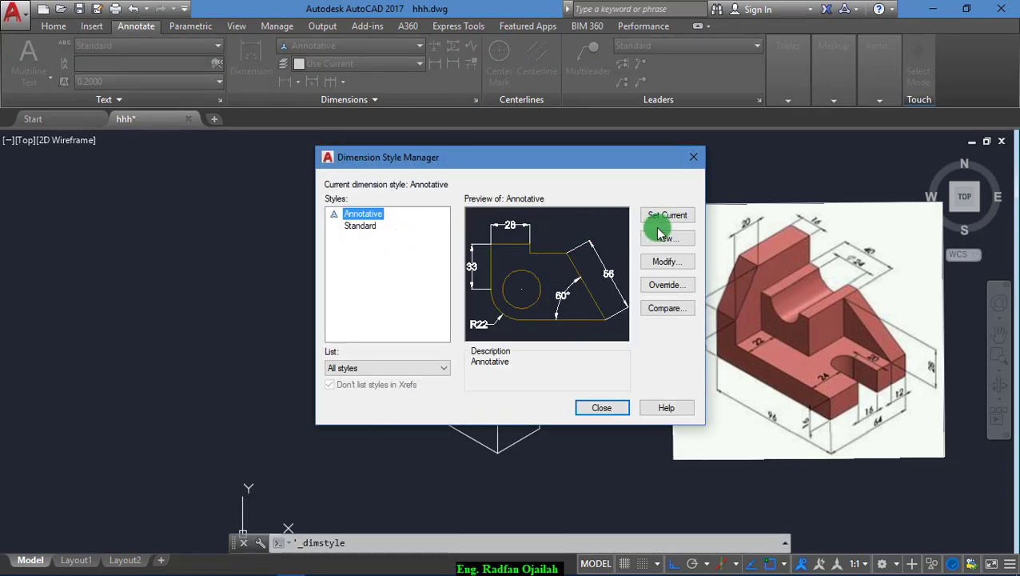
click(661, 263)
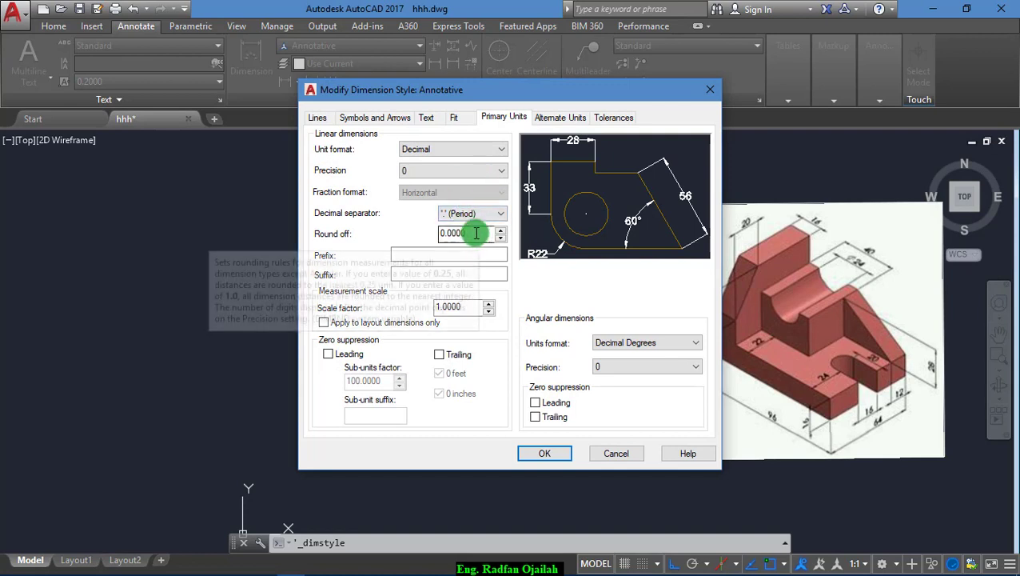
click(318, 118)
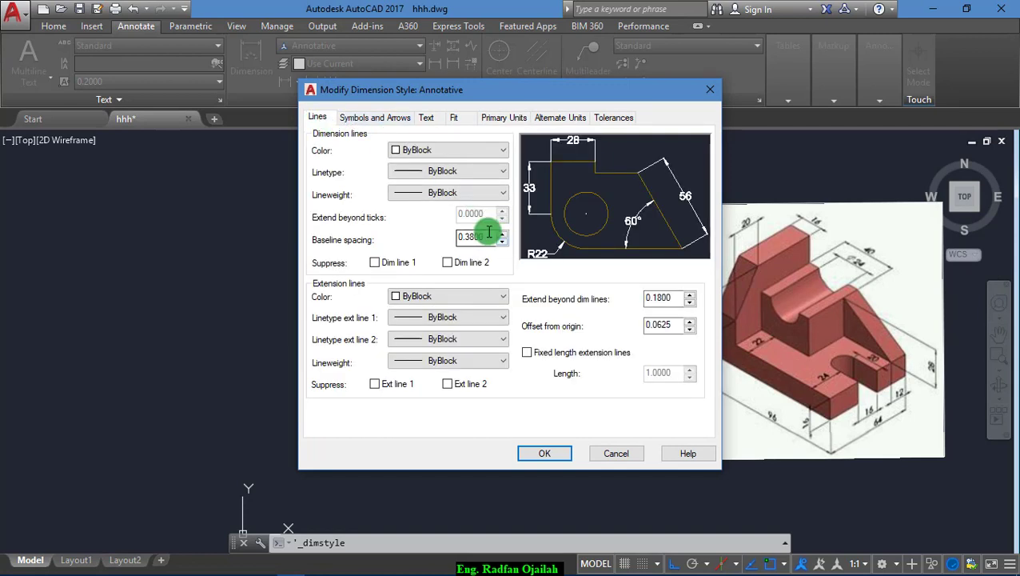
drag(489, 234, 422, 239)
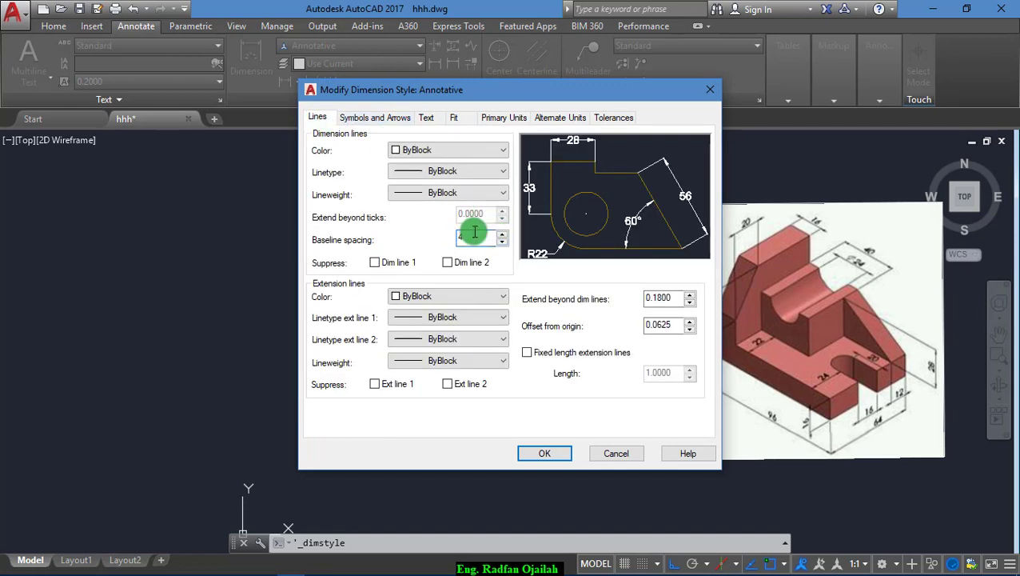
click(372, 118)
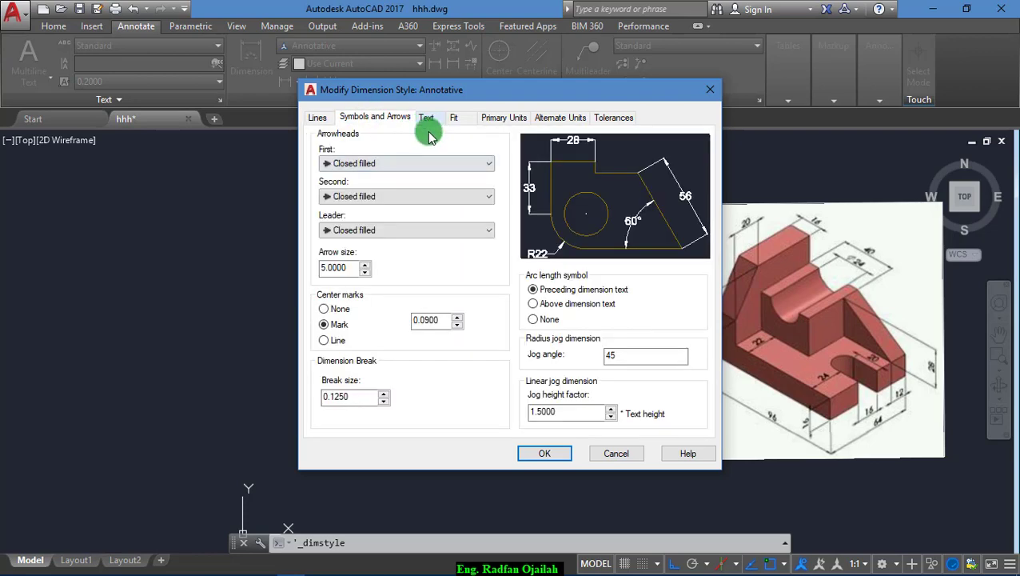
click(322, 118)
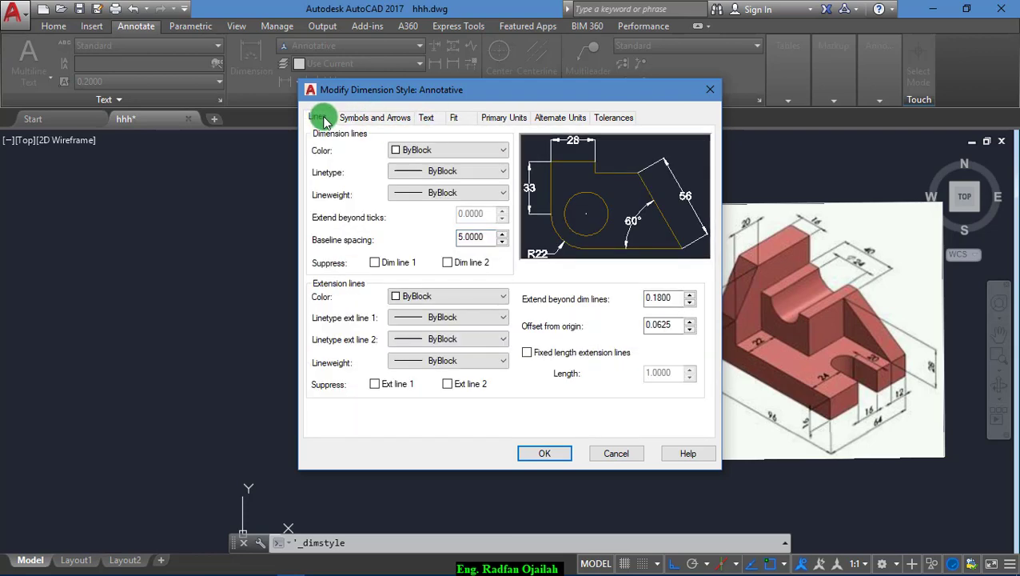
click(490, 237)
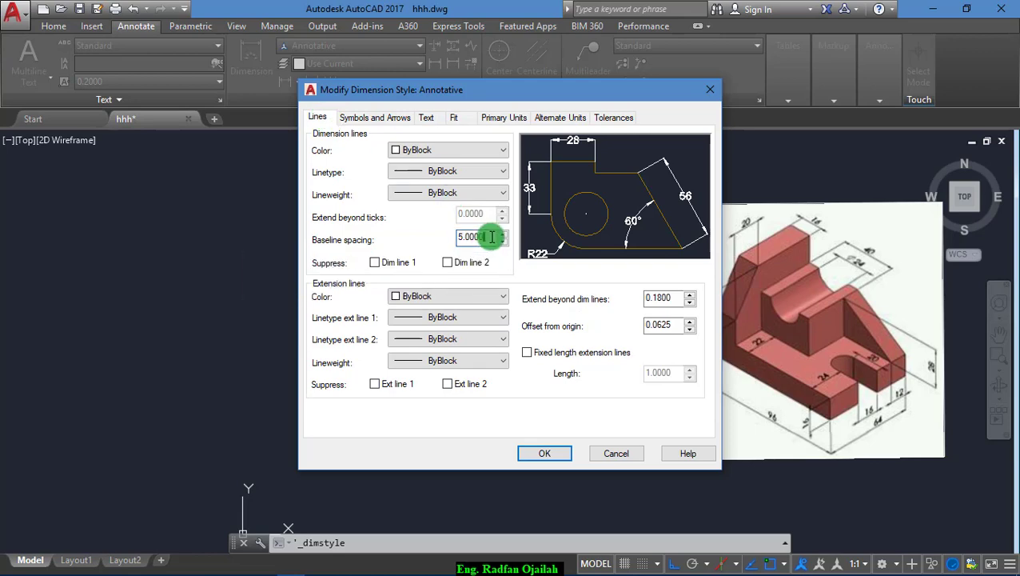
click(616, 453)
Examine the line, arrow, text and fit settings of the Annotative dimension style, leaving them as they are
click(664, 261)
click(467, 234)
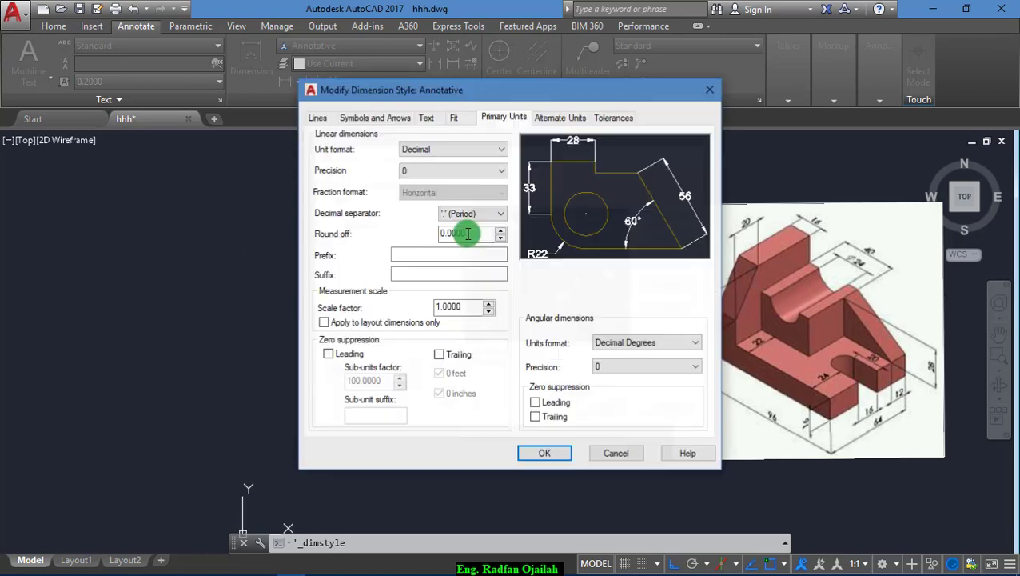
click(324, 118)
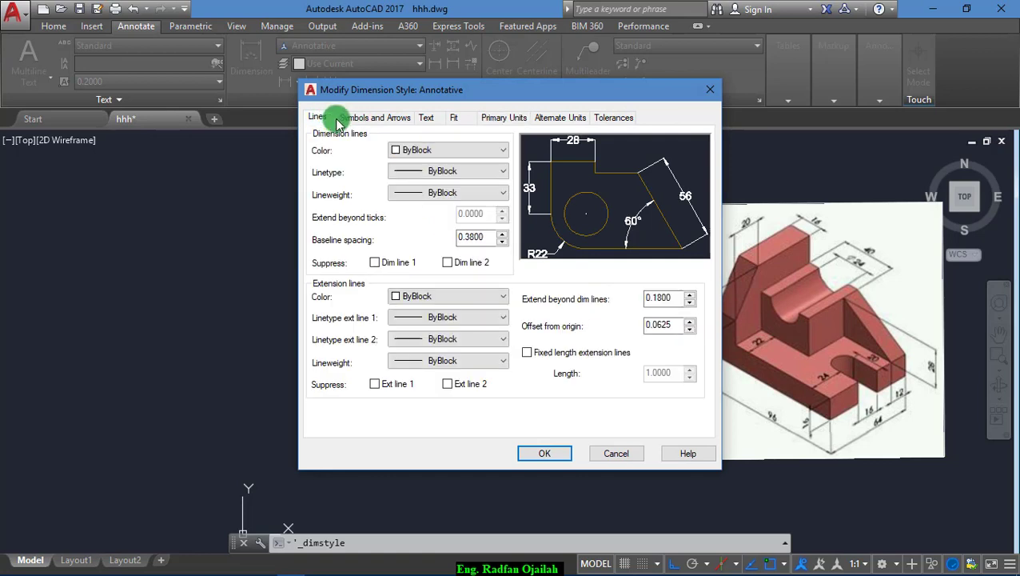
click(366, 118)
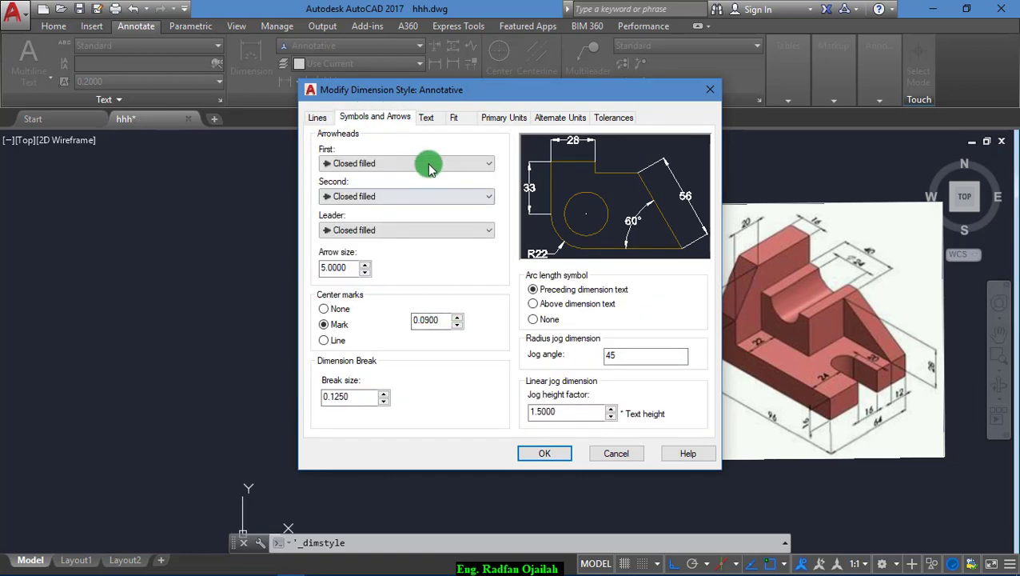
click(424, 118)
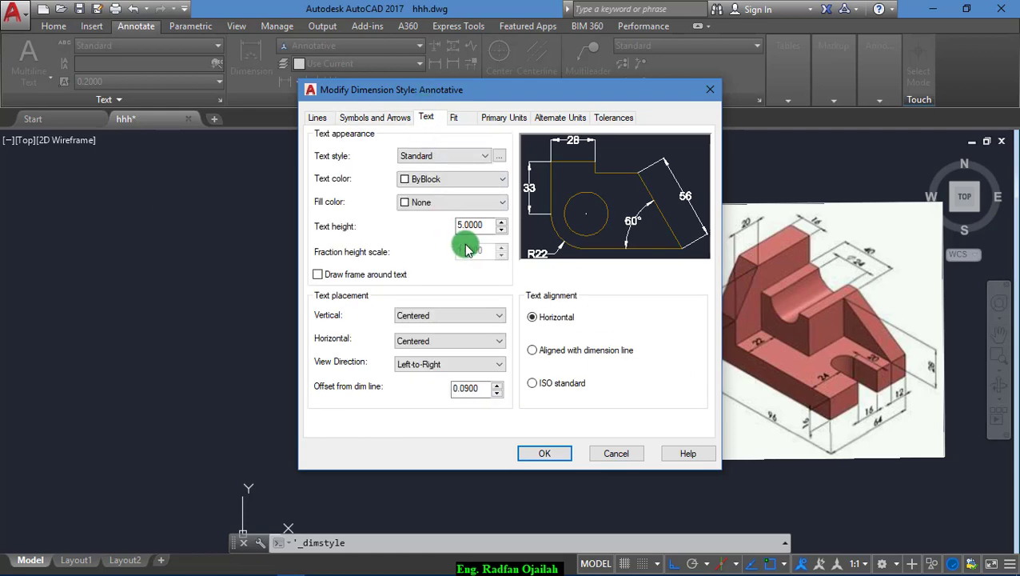
click(454, 117)
click(558, 311)
click(617, 453)
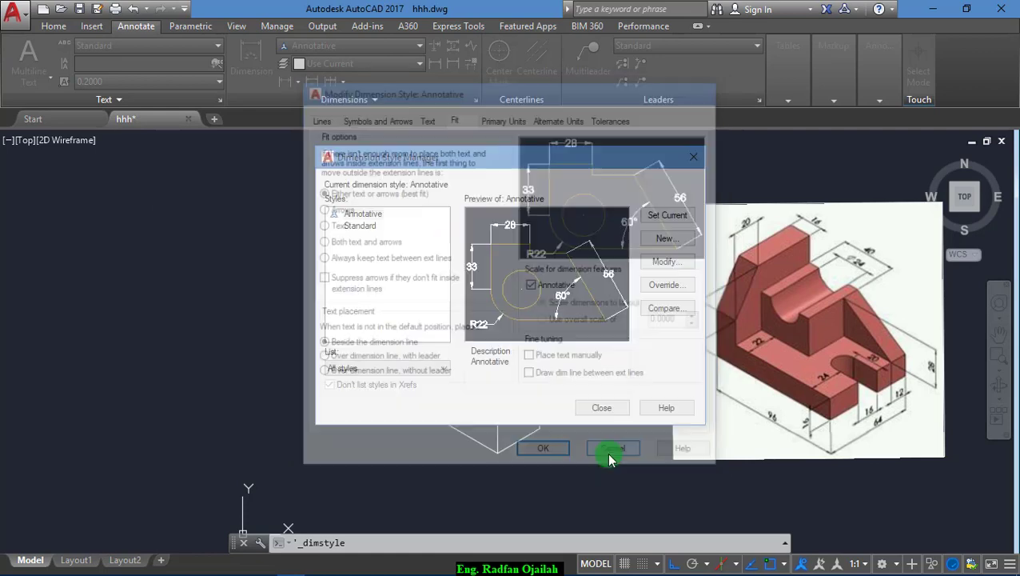
click(602, 409)
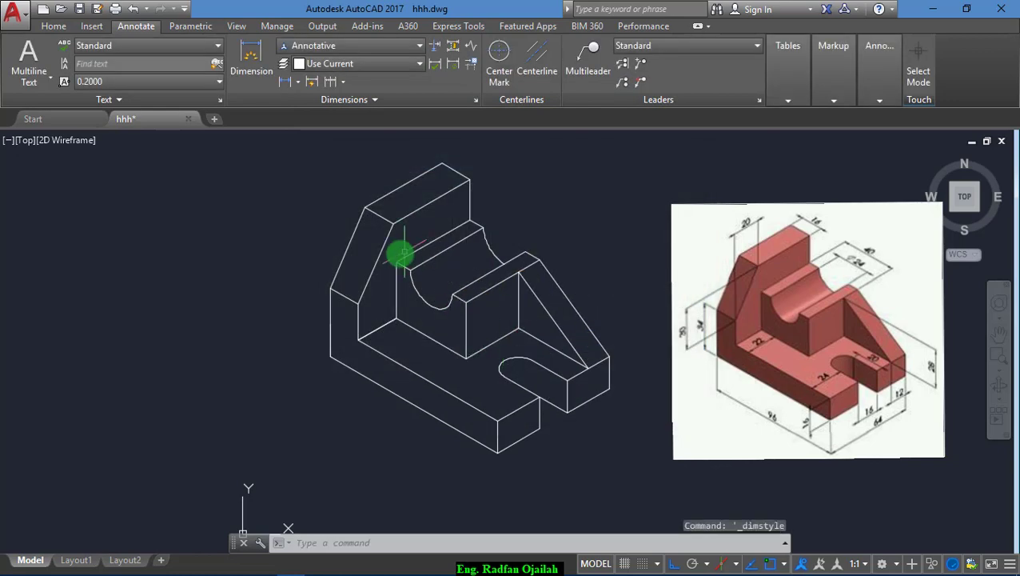
click(55, 26)
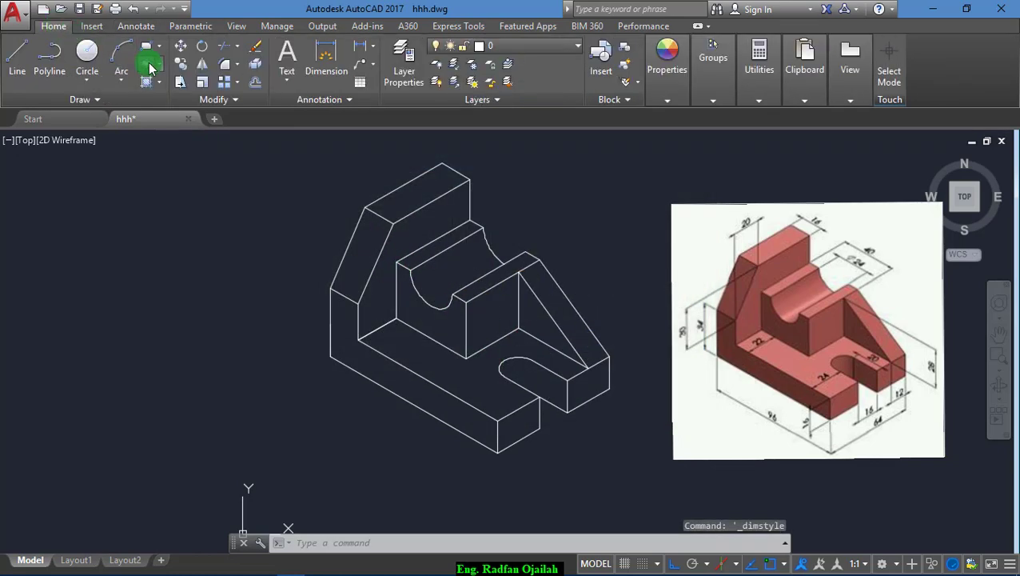
Add an aligned dimension along the base's long lower front edge at 1:1 annotation scale, placed just outside the edge
click(372, 53)
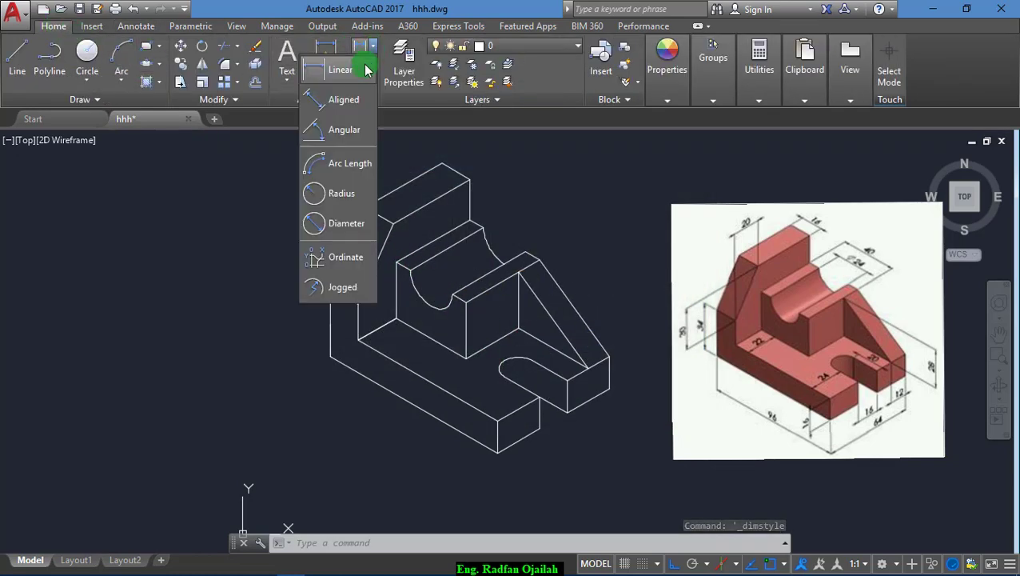
click(356, 102)
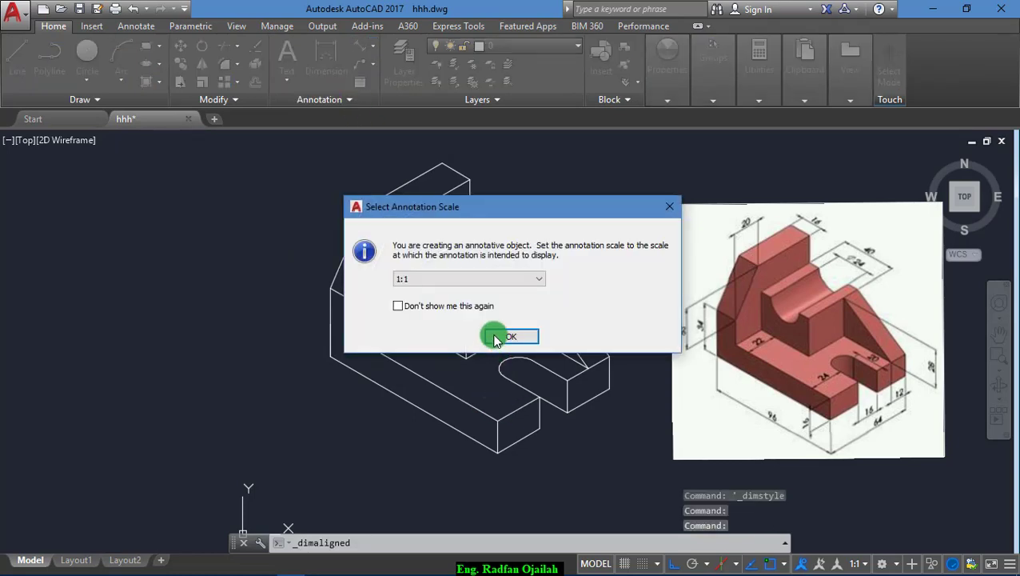
click(509, 337)
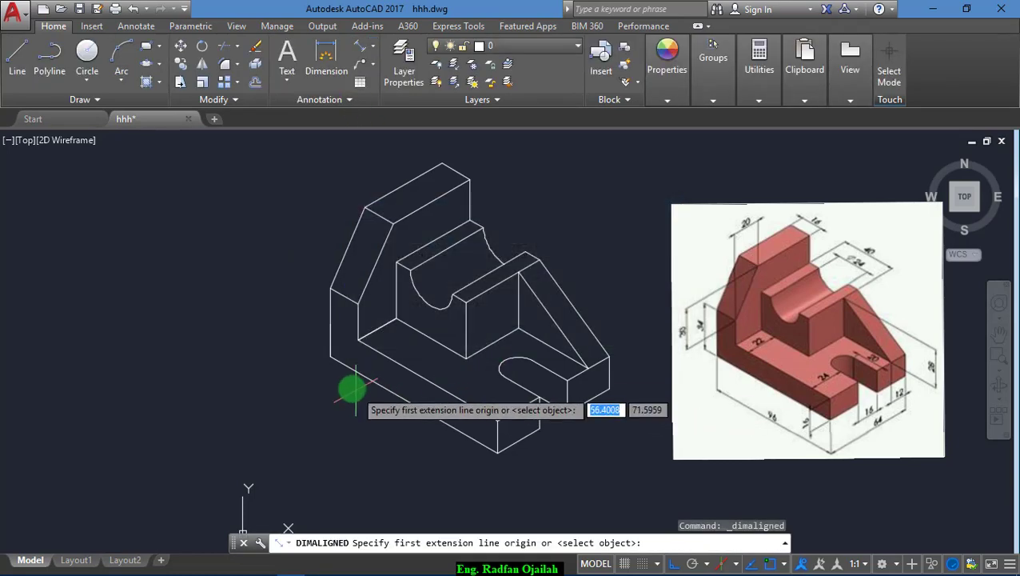
click(325, 357)
click(495, 452)
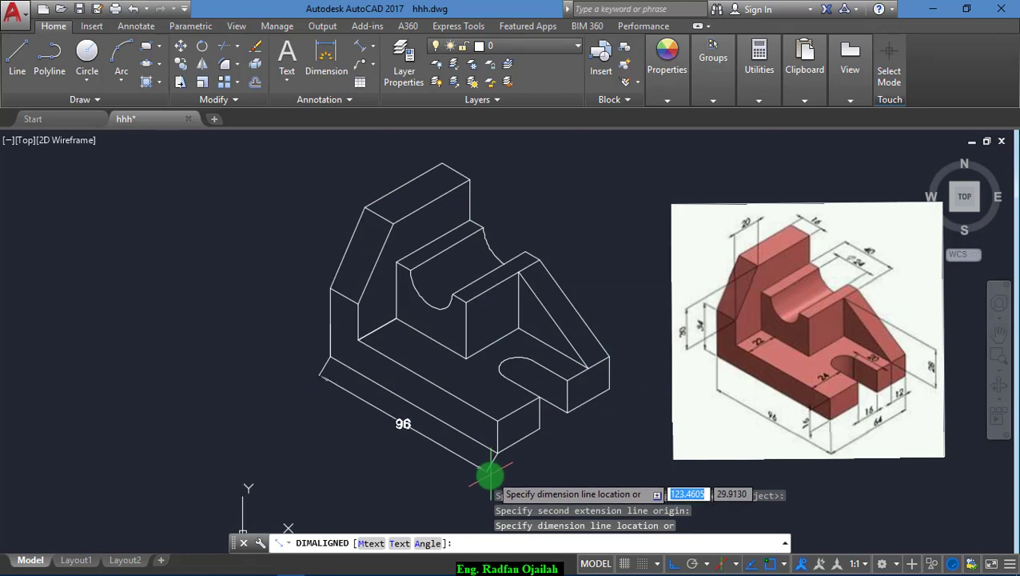
click(485, 483)
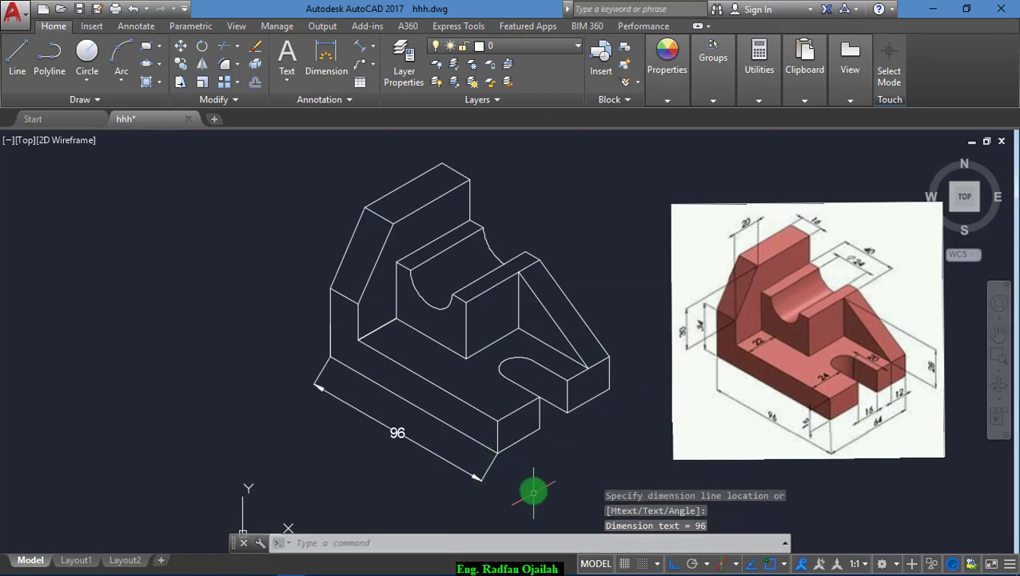
Add an aligned dimension to the base's vertical edge at its nearest corner, placed on the long side face
key(Return)
click(497, 420)
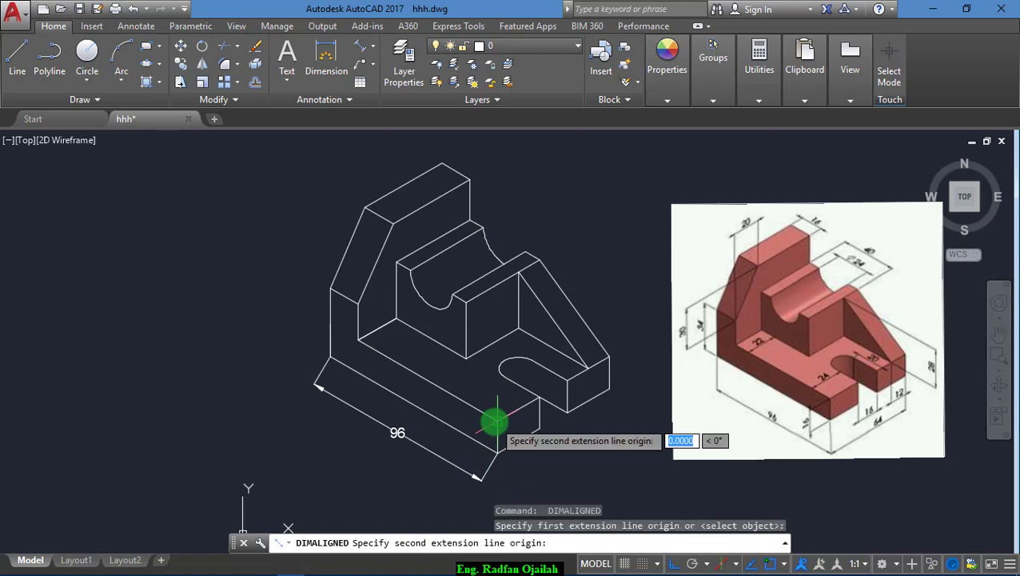
click(498, 446)
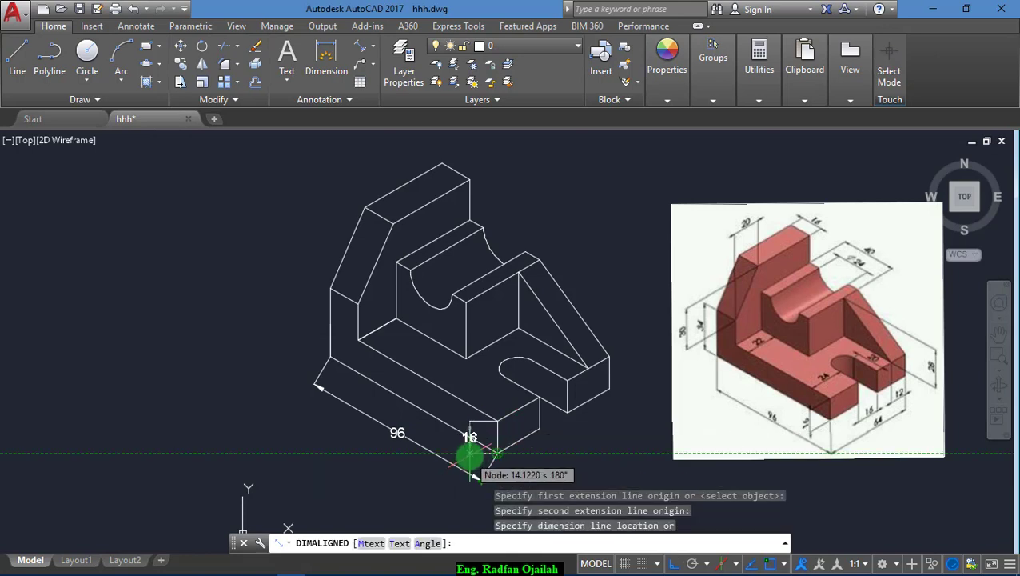
click(464, 456)
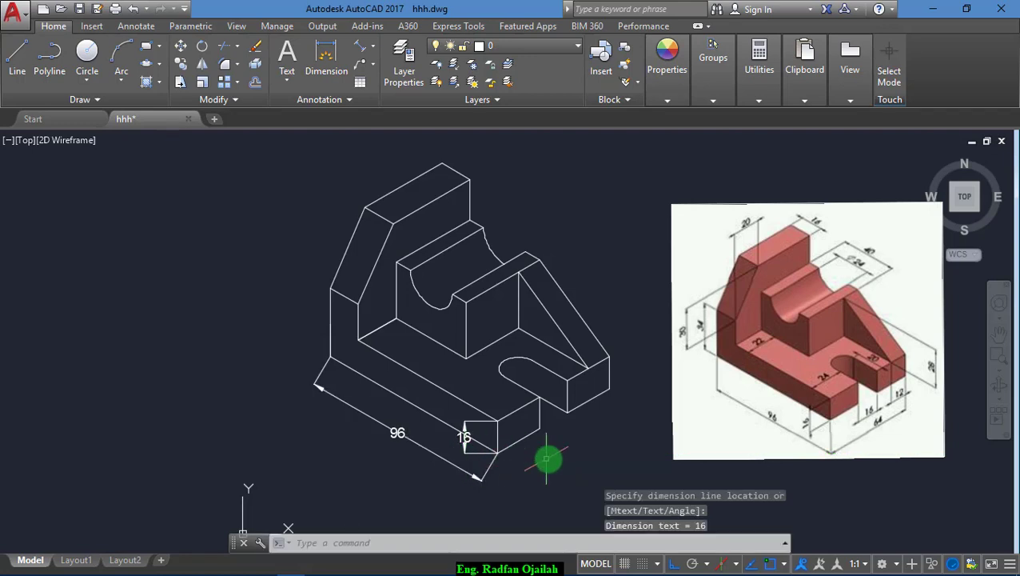
Add an aligned dimension across the slot opening between the two lower corners of the base's end face
key(Return)
click(540, 428)
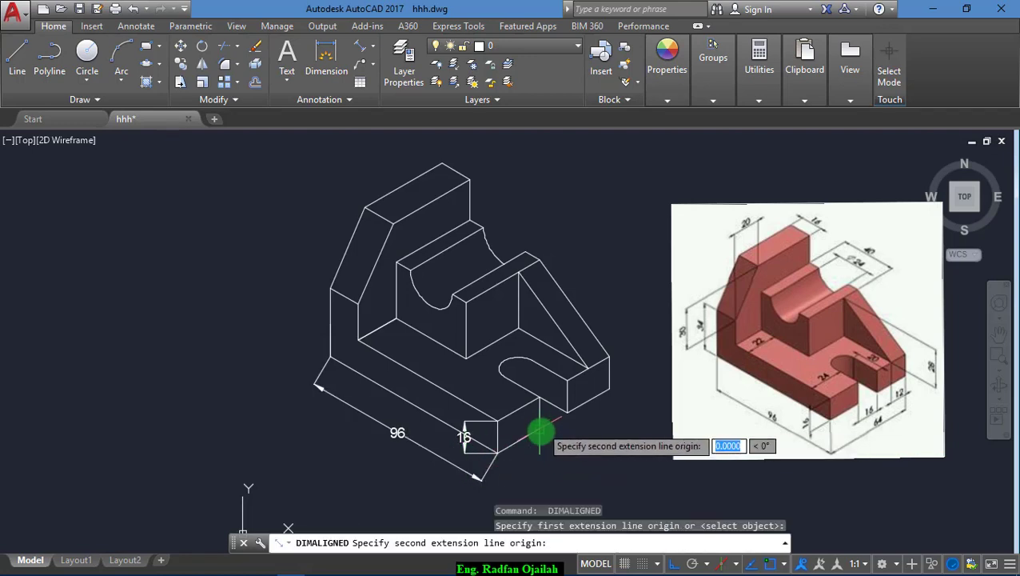
click(568, 412)
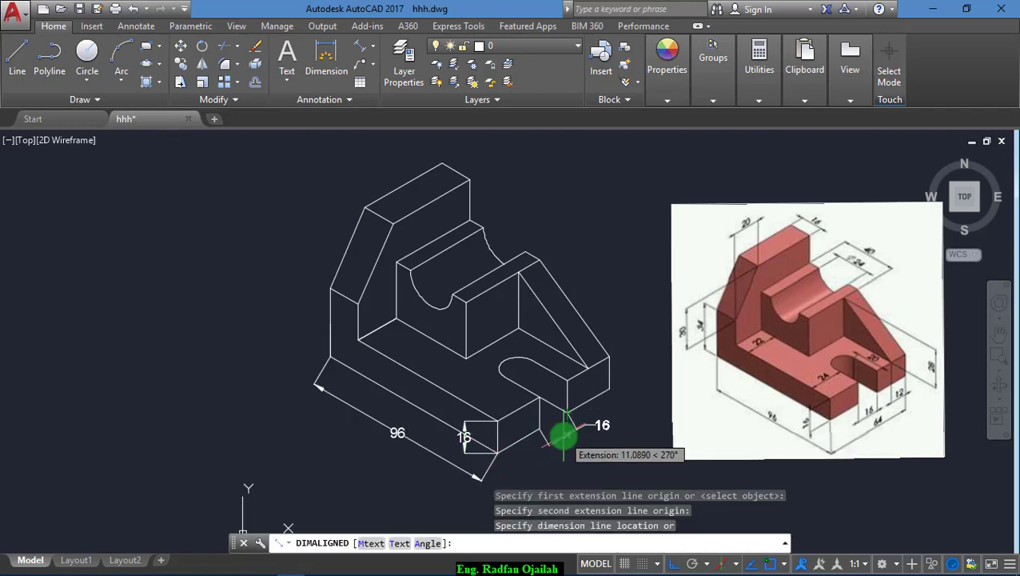
click(564, 436)
Dimension the lower end edge from the slot to the base's far corner, aligned with the slot-opening dimension
key(Return)
click(569, 414)
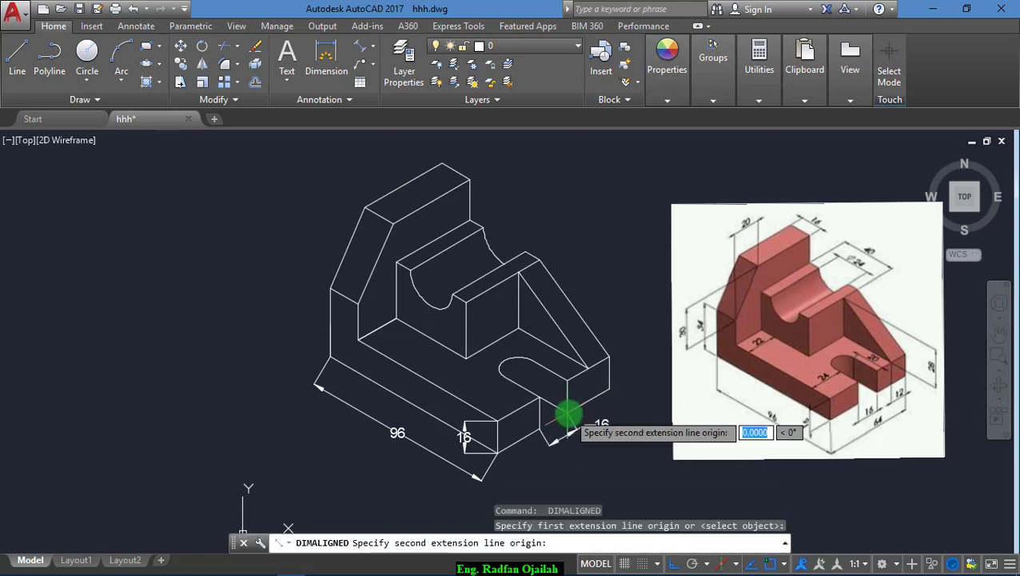
click(611, 394)
click(579, 432)
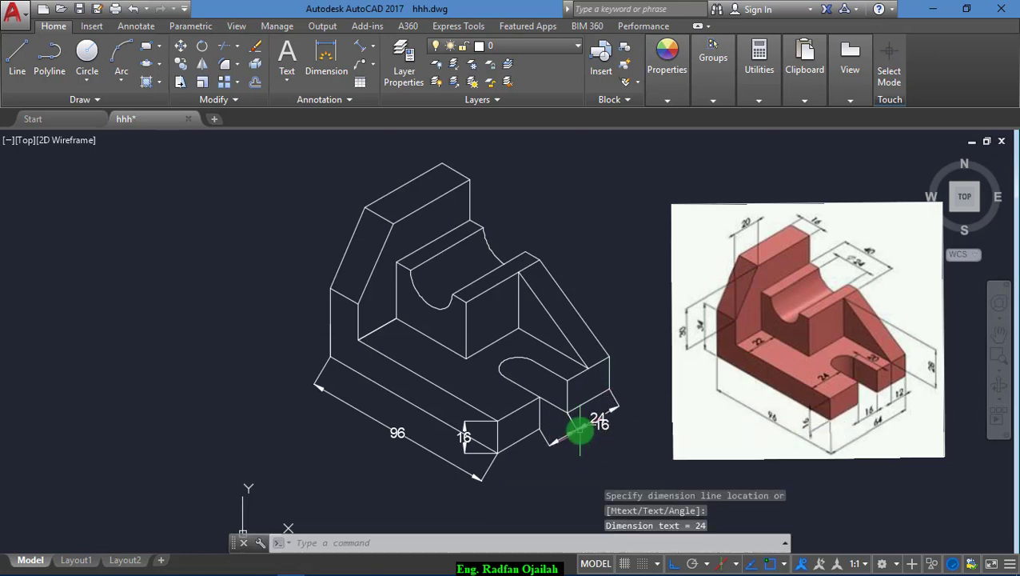
Dimension the base's overall width between the outer lower corners of its end face, placed outside the smaller dimensions
key(Return)
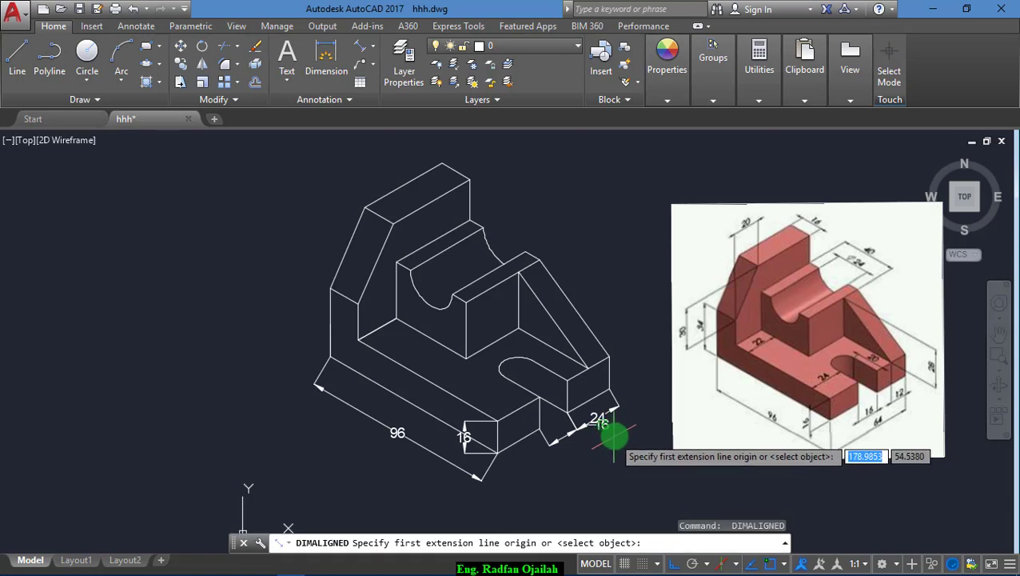
click(610, 392)
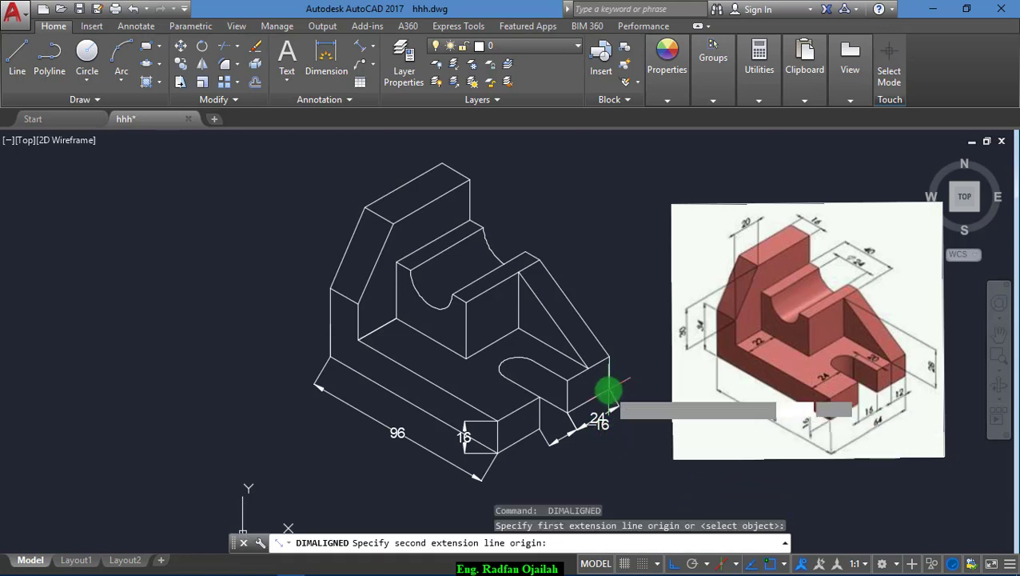
click(499, 451)
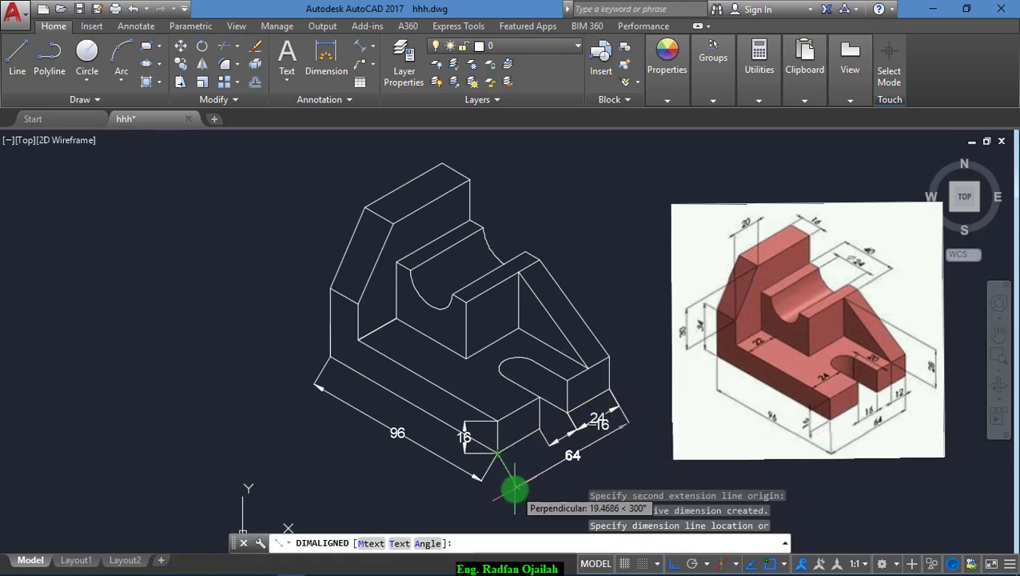
click(515, 485)
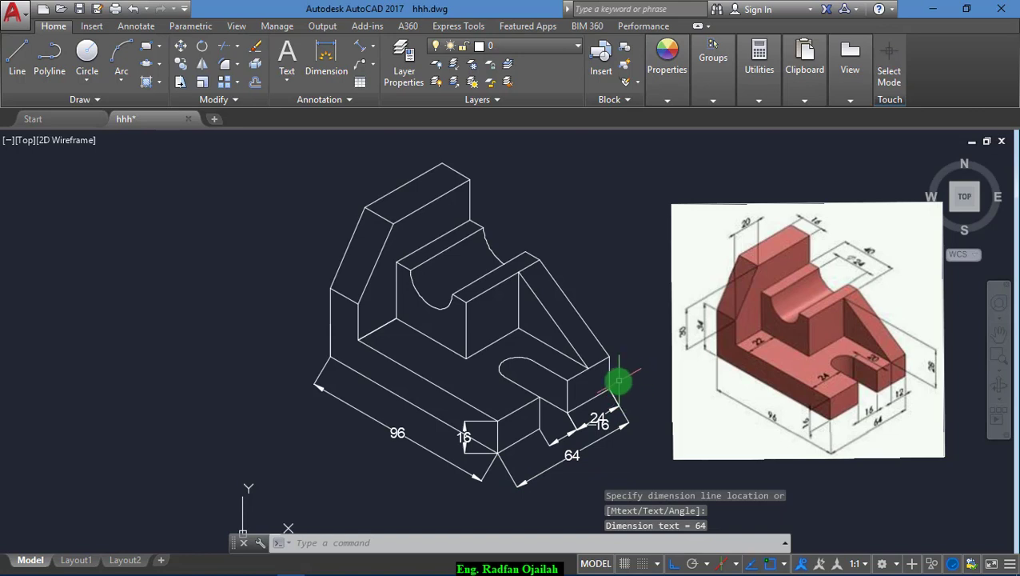
Dimension the height of the vertical line where the rib meets the grooved block, placed between the drawing and the reference image
key(Return)
click(520, 328)
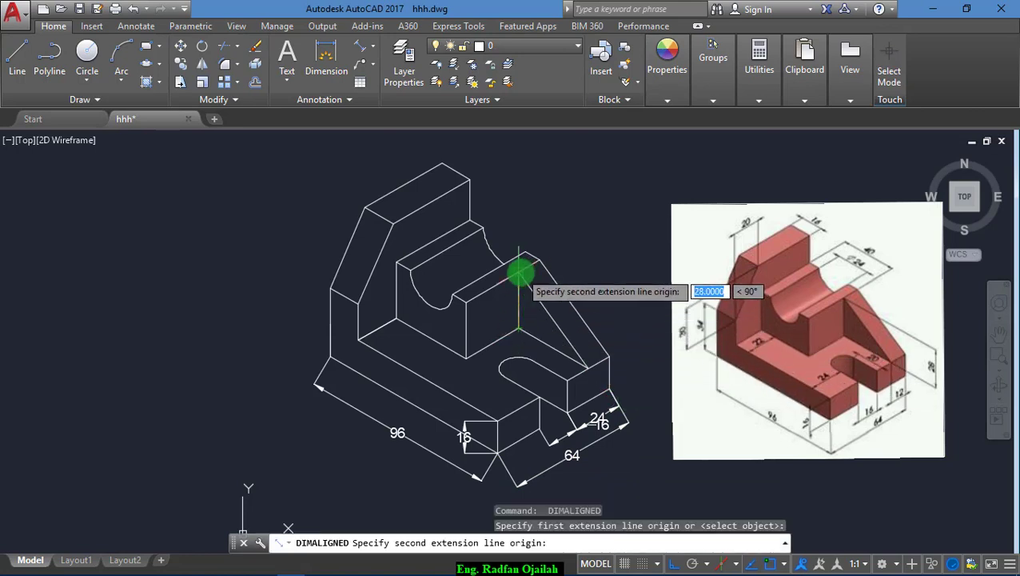
click(519, 272)
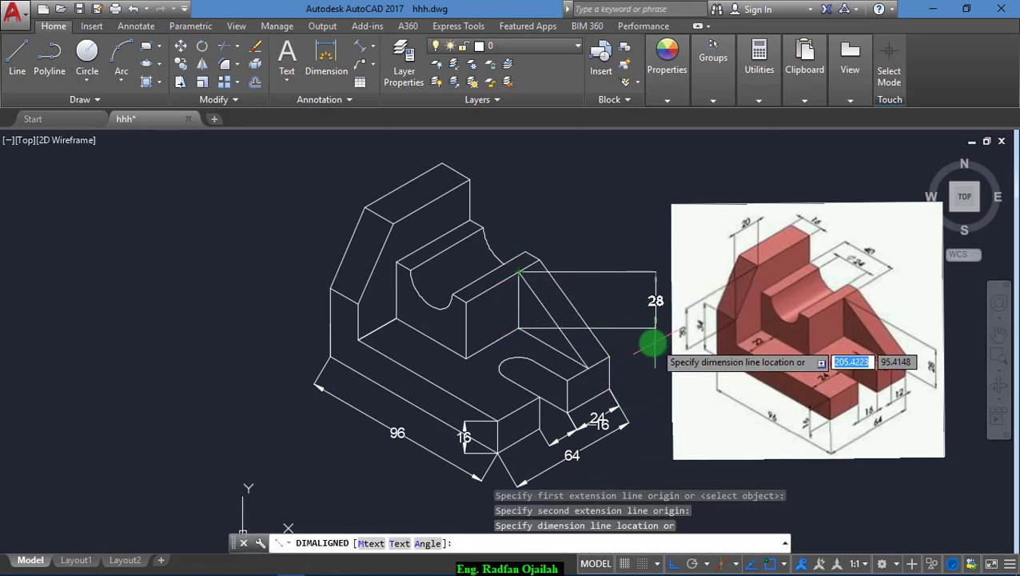
scroll(514, 304, down, 2)
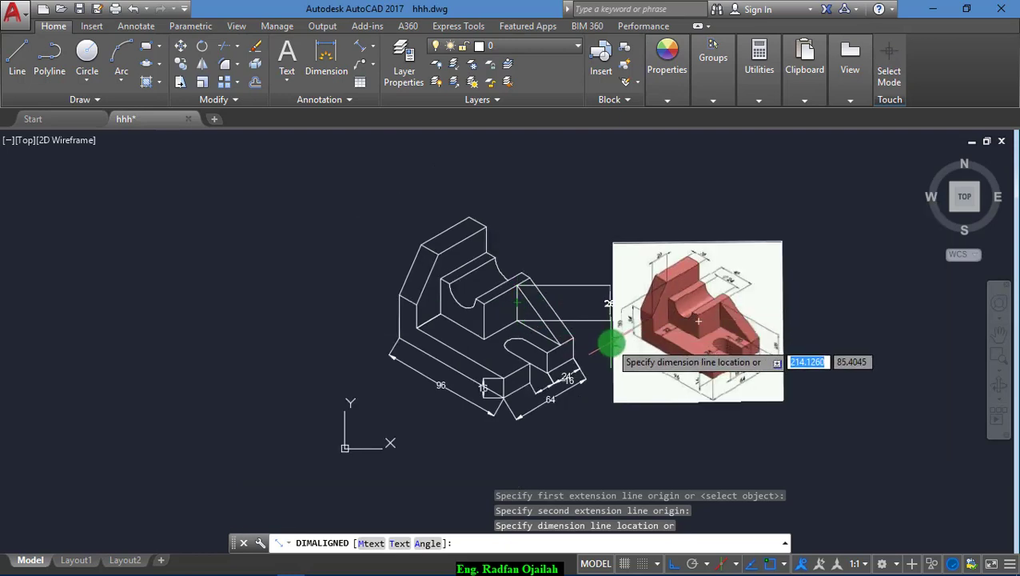
click(611, 344)
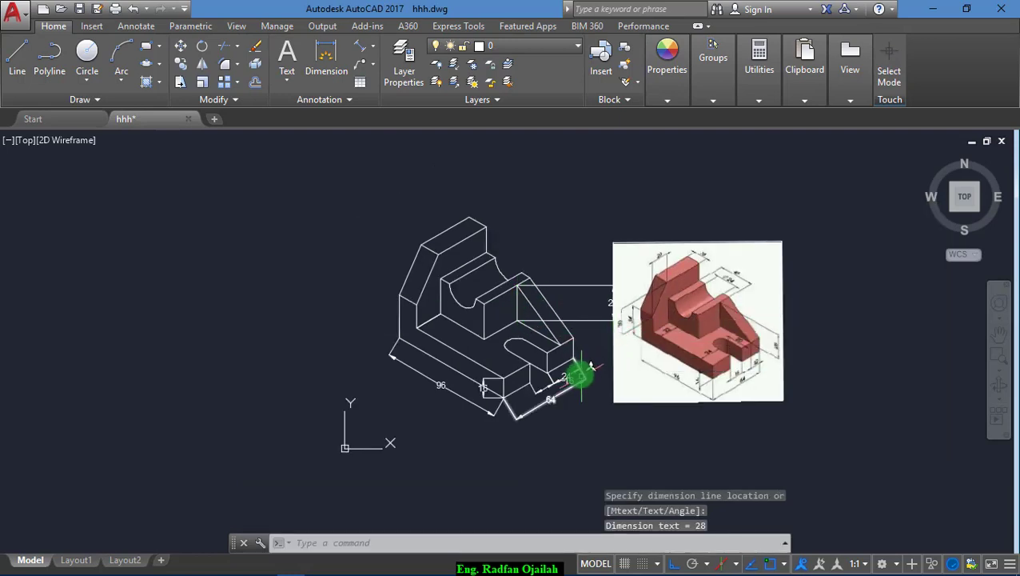
Add an aligned dimension across the groove opening at the rear top of the block, placed just outside the arc
scroll(490, 220, up, 4)
key(Return)
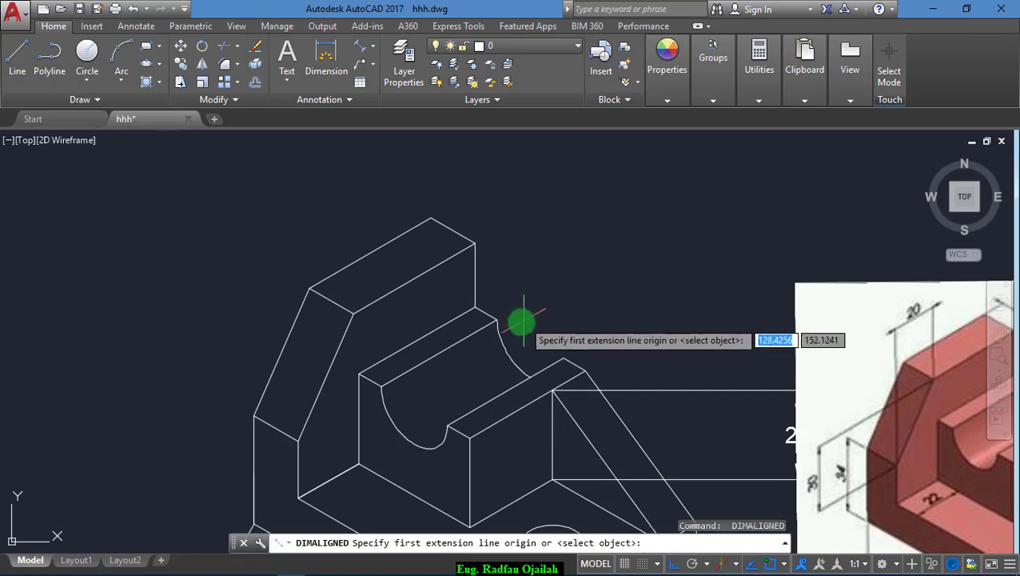
click(497, 319)
click(565, 357)
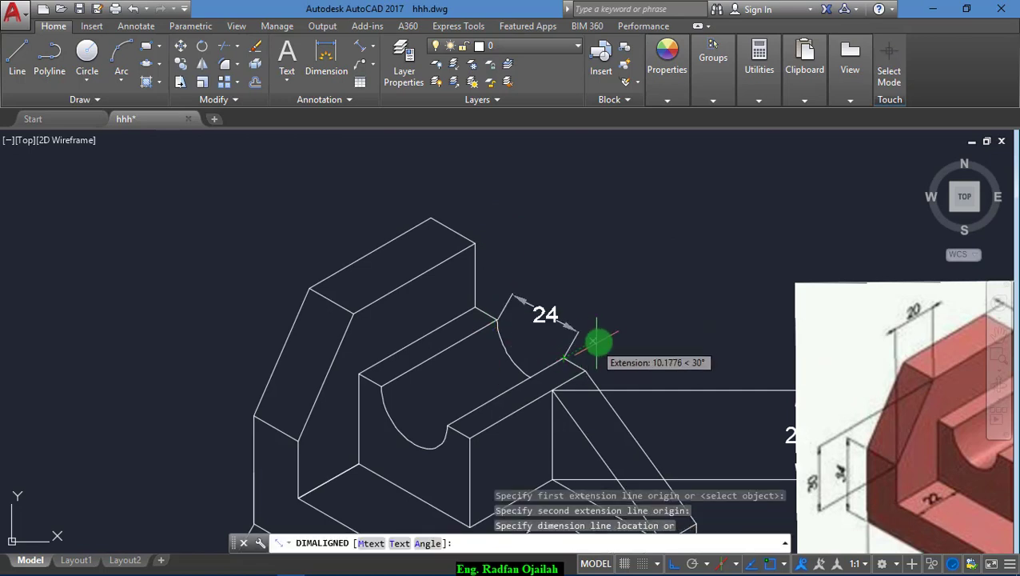
click(597, 342)
Dimension the grooved block's full width between its rear top corners, placed outside the groove-opening dimension
key(Return)
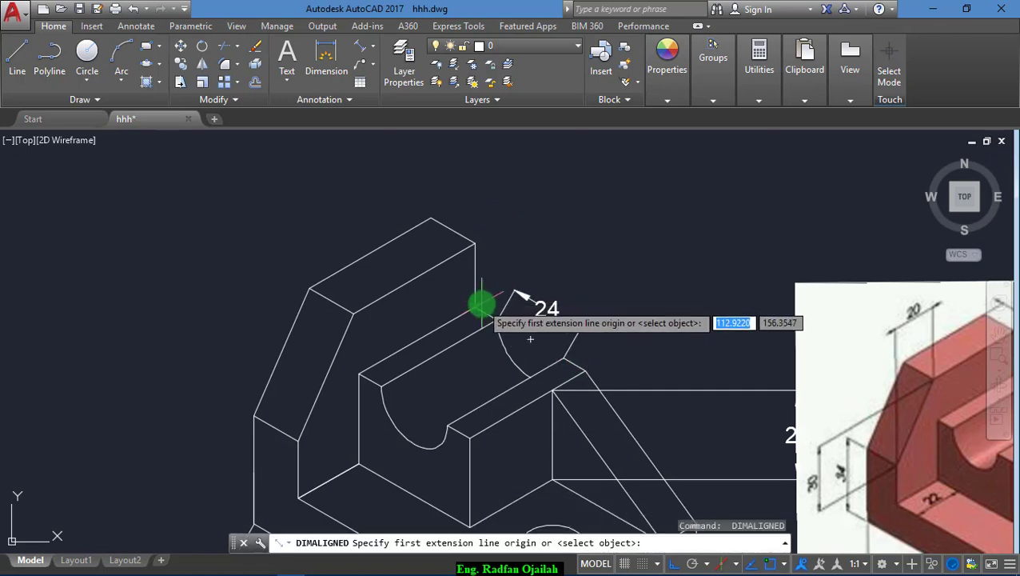
click(480, 304)
click(587, 368)
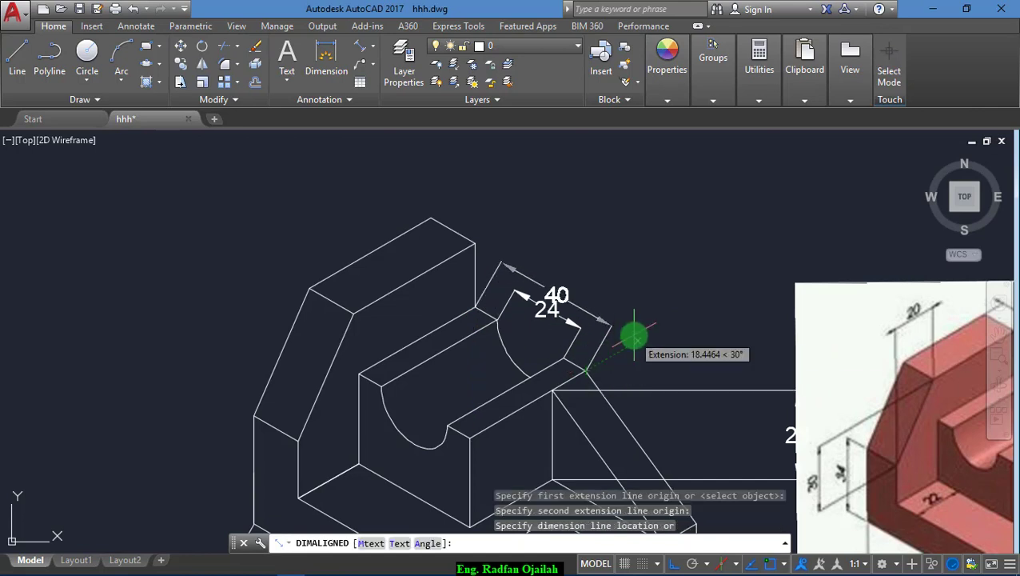
click(636, 332)
Add an aligned dimension to the short rear top edge of the upright to show its thickness
scroll(525, 328, down, 2)
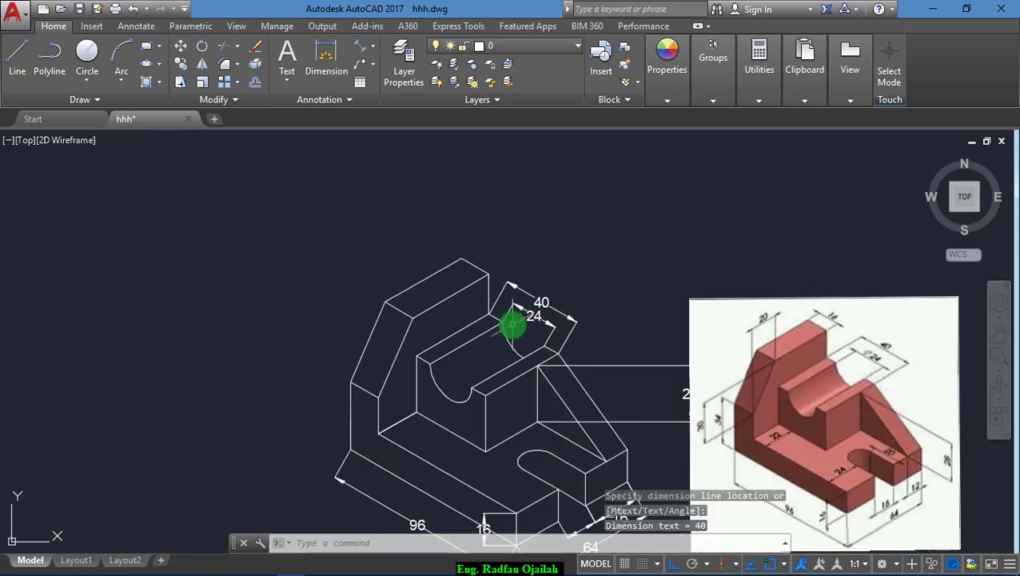
click(515, 321)
key(Return)
click(461, 260)
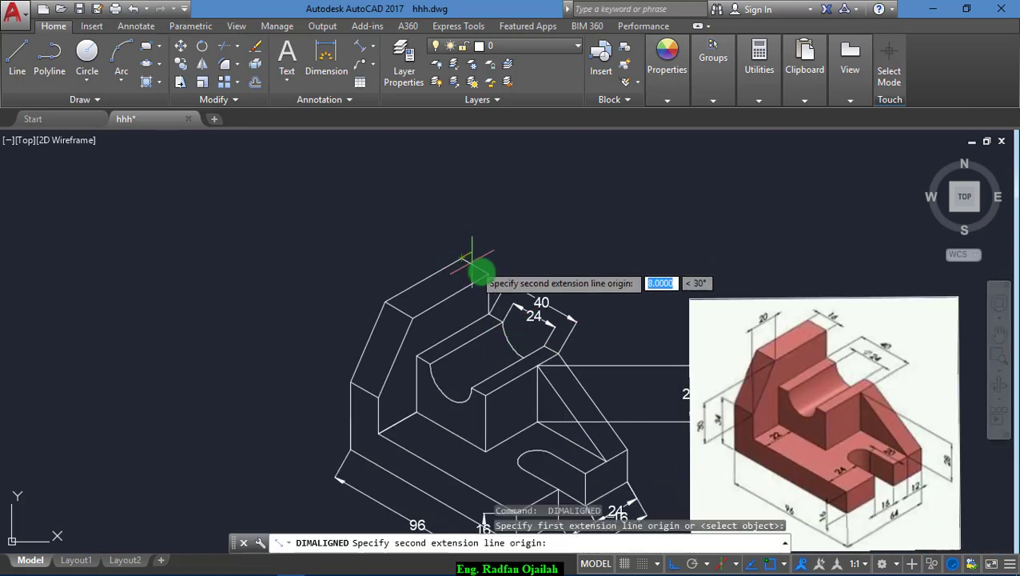
click(488, 275)
click(524, 262)
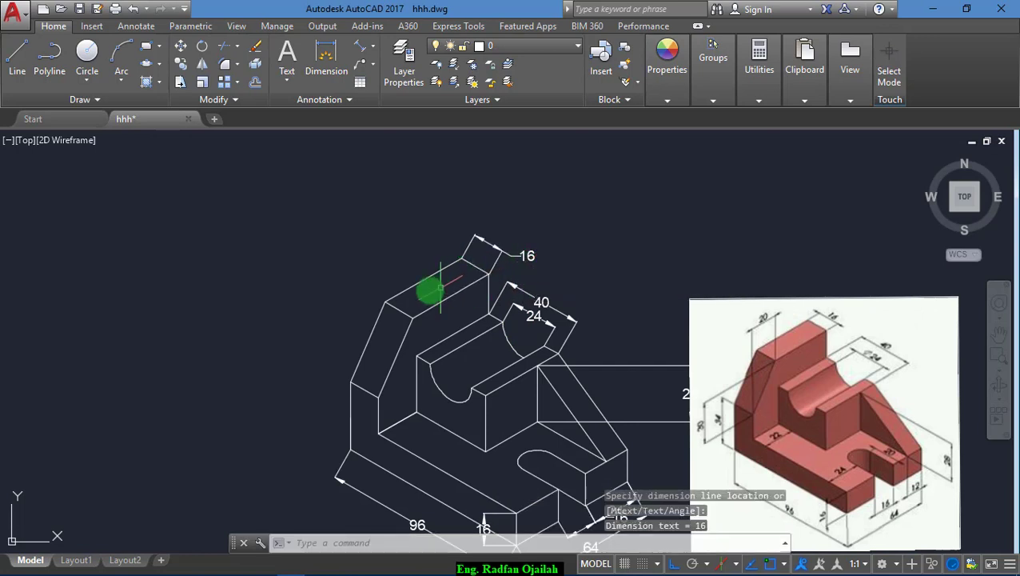
Draw a vertical construction line upward from the lower end of the upright's inner sloped edge, extending above the upright
key(Return)
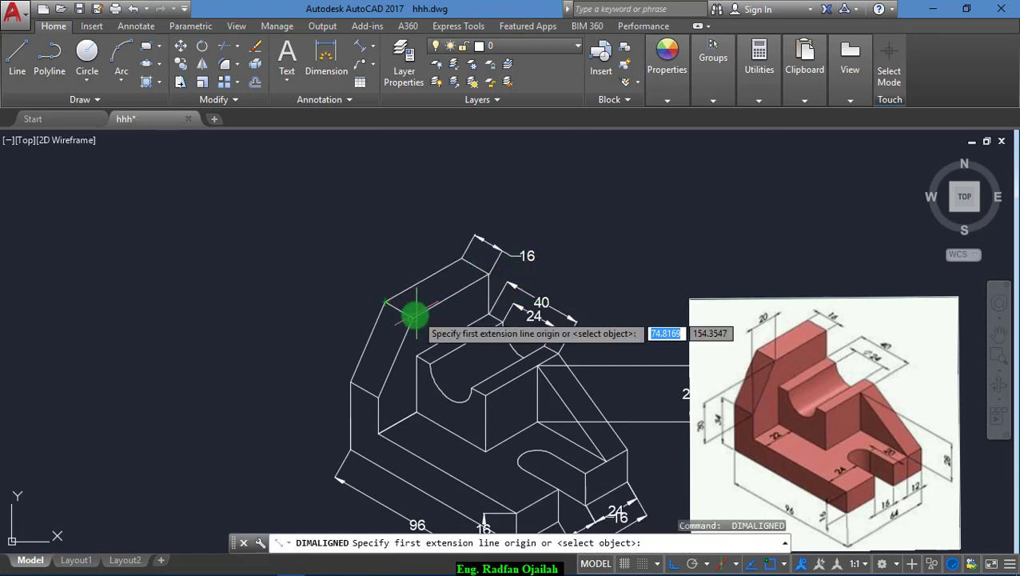
key(Escape)
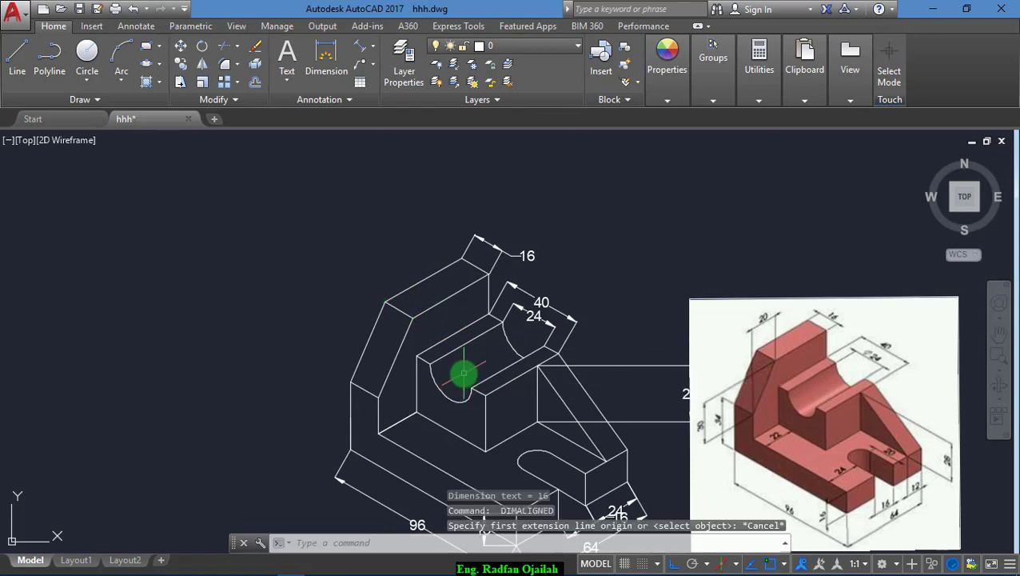
text(l)
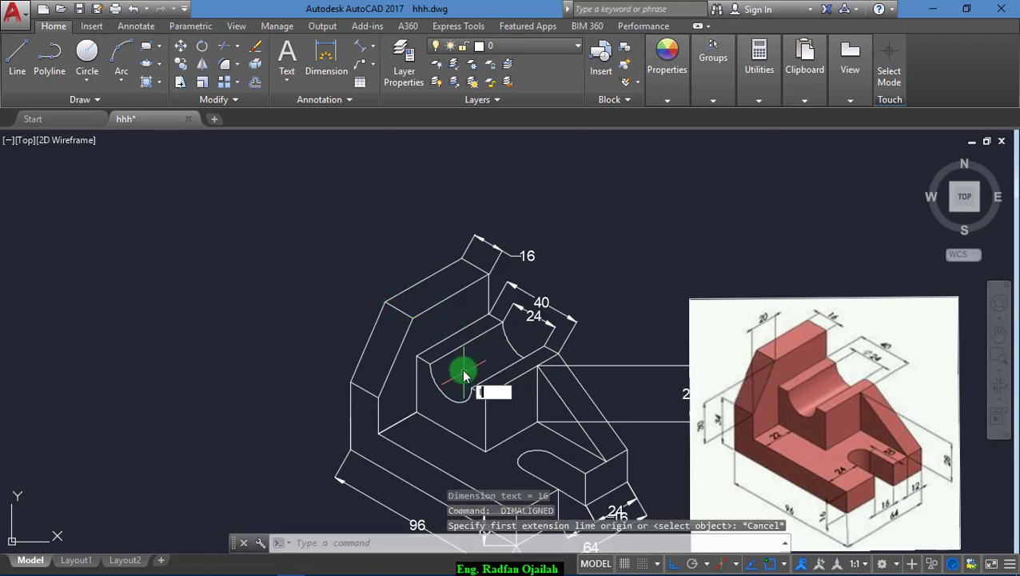
key(Return)
click(377, 398)
click(342, 196)
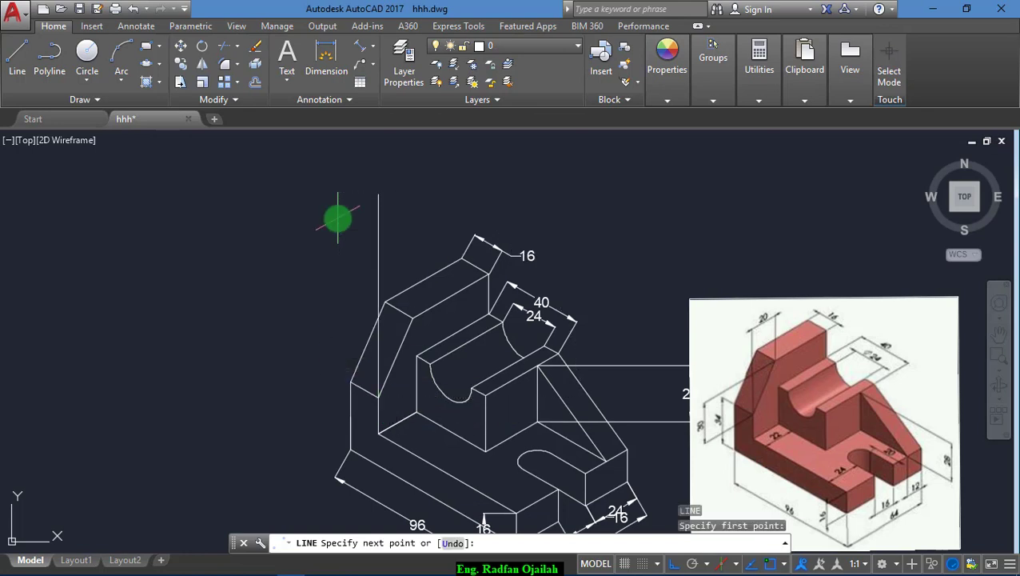
key(Return)
Draw a construction line about 48 units long at 210° from the upper end of the upright's inner sloped edge
key(Return)
click(411, 319)
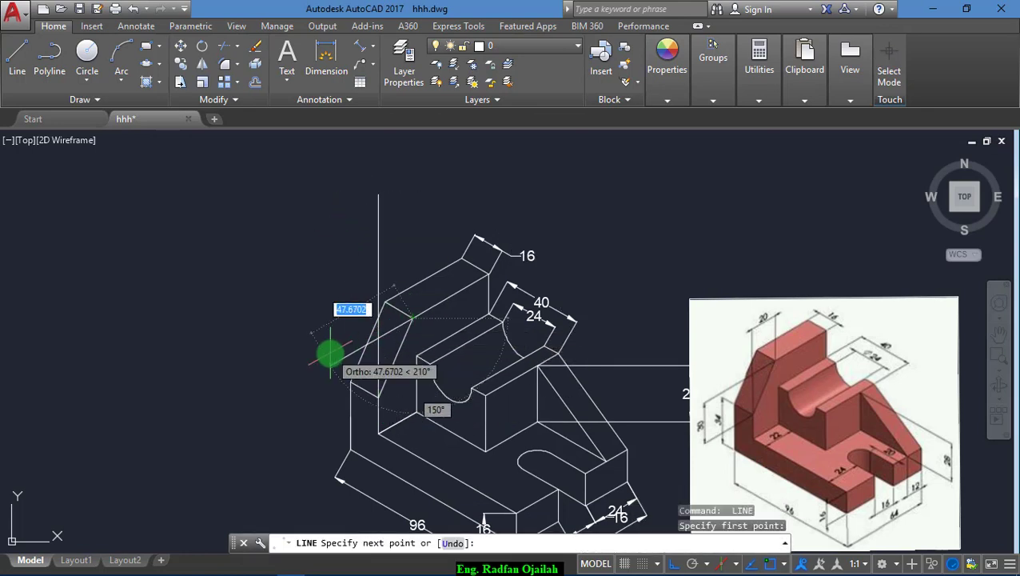
click(330, 353)
key(Return)
Trim the construction lines at their crossing and erase the remaining slanted one, keeping the short vertical line
key(Return)
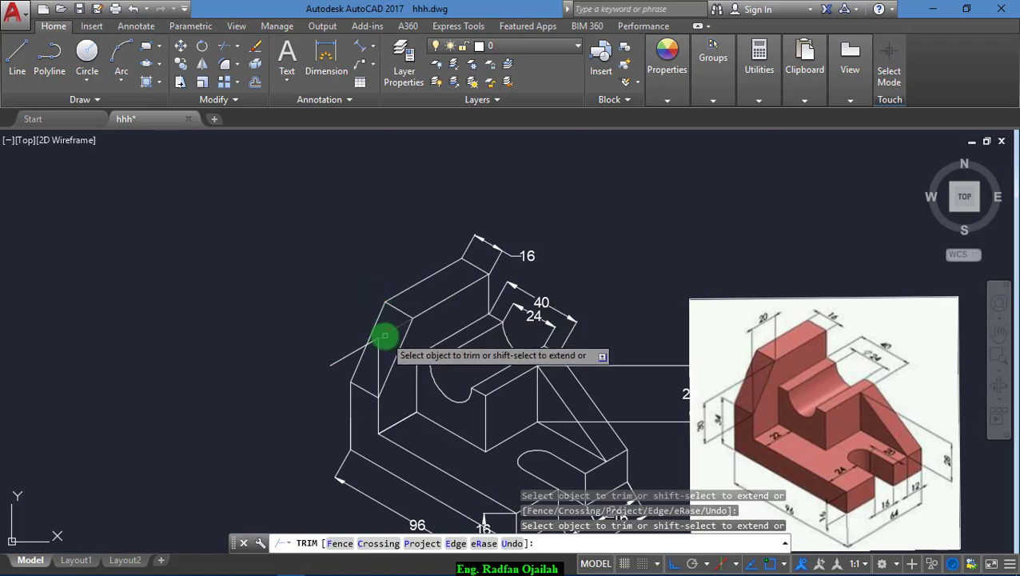
key(Escape)
click(384, 335)
key(Delete)
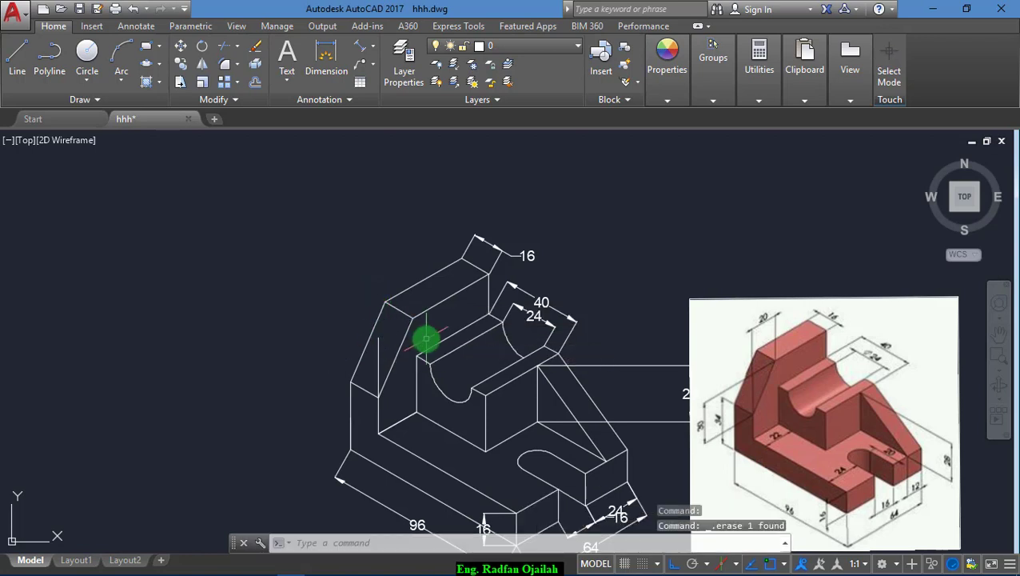
Add an aligned dimension from the short vertical construction line's upper end to the upper end of the upright's inner sloped edge
click(356, 48)
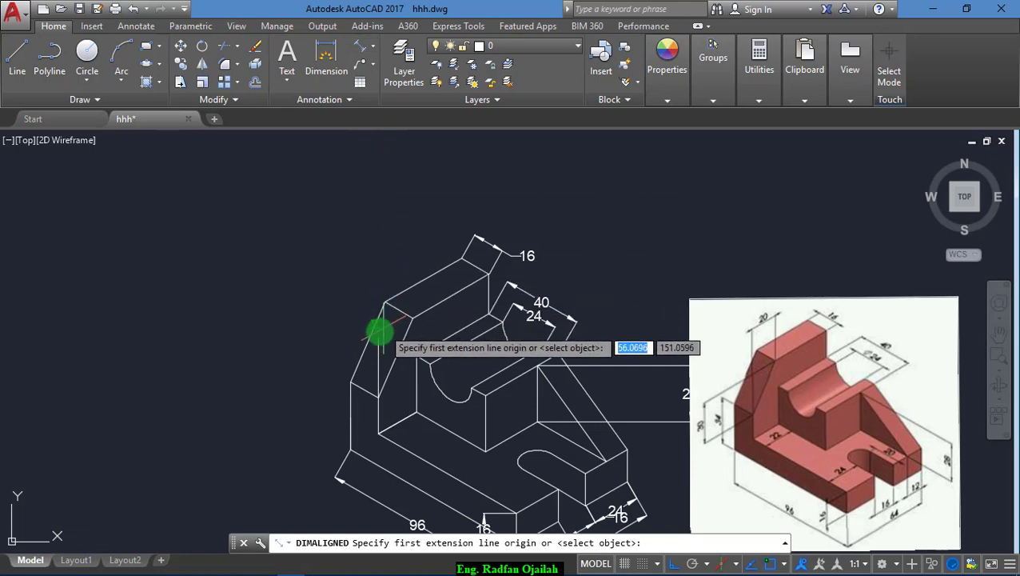
click(376, 335)
click(411, 318)
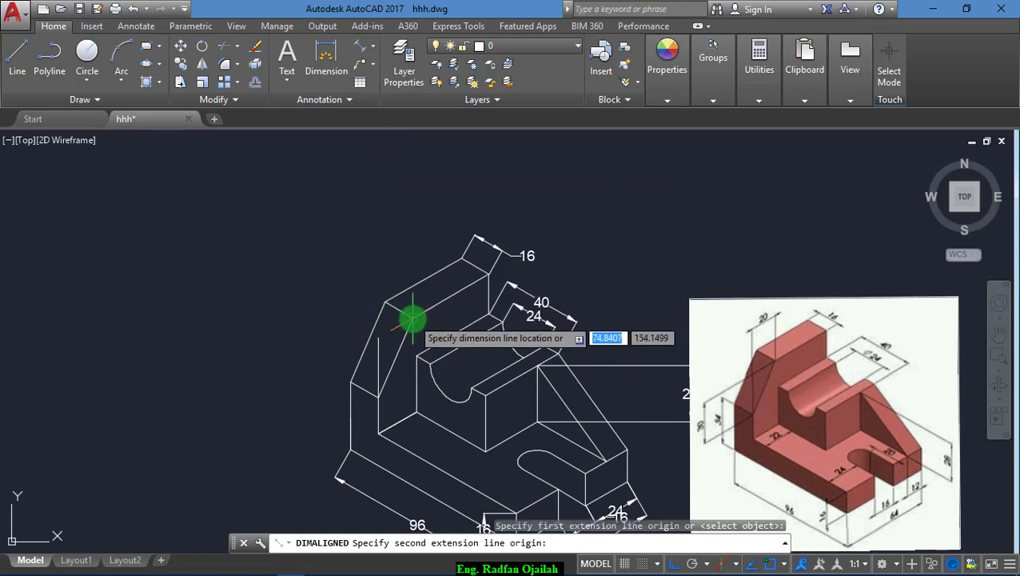
click(397, 240)
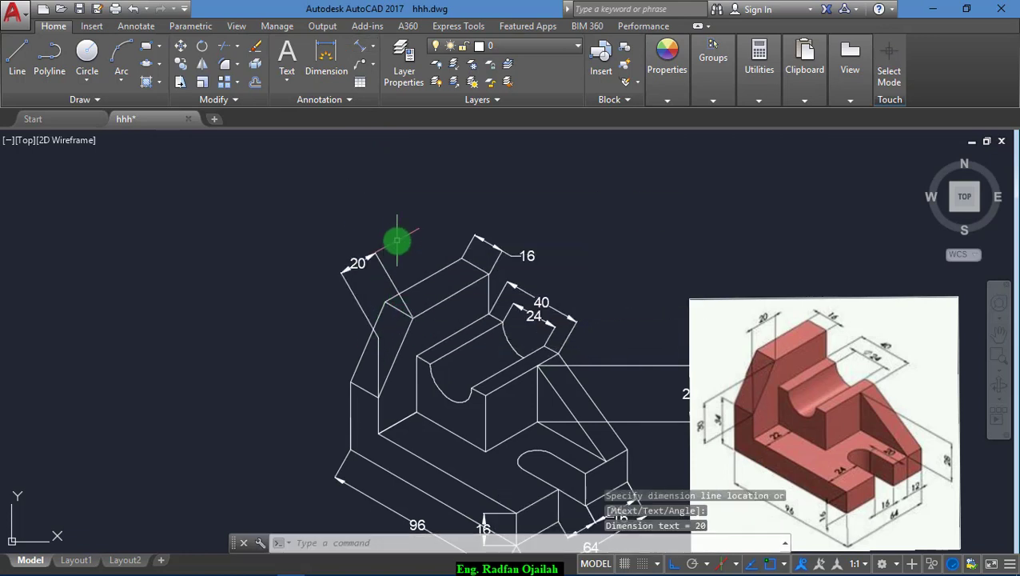
key(Escape)
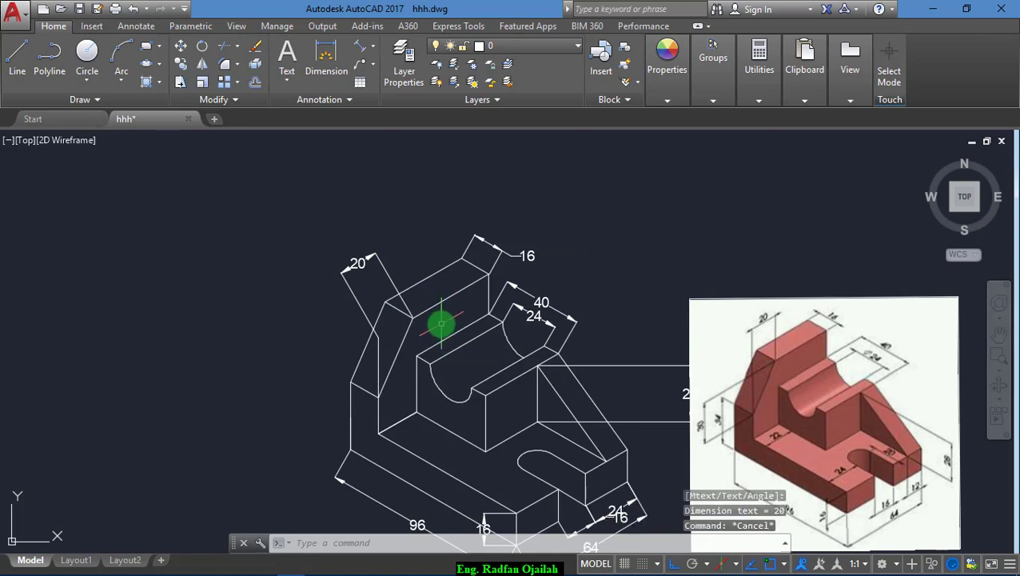
Draw a line from the upper end of the upright's inner sloped edge to the top of the short vertical construction line
text(c)
key(Escape)
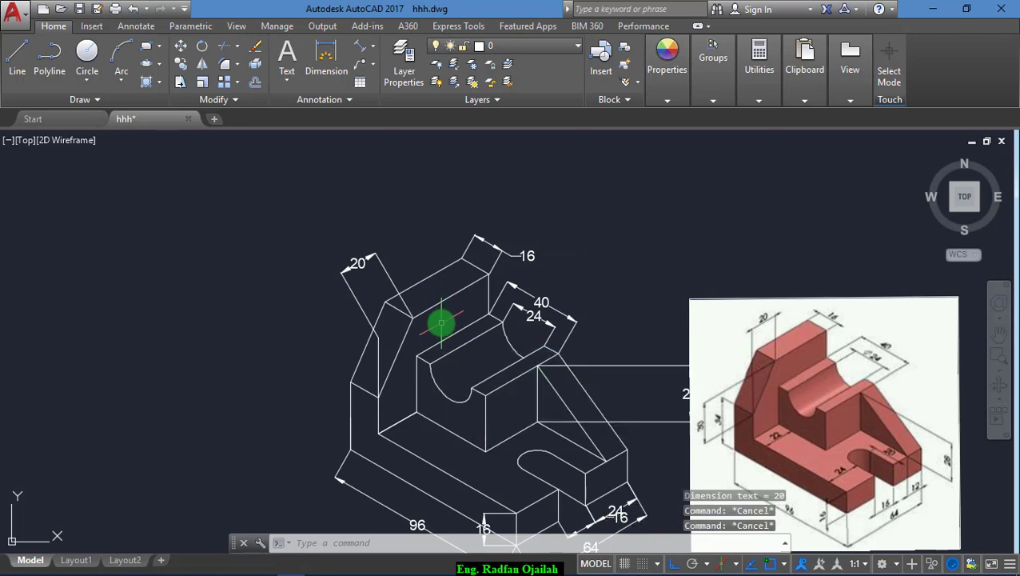
text(l)
key(Return)
click(411, 317)
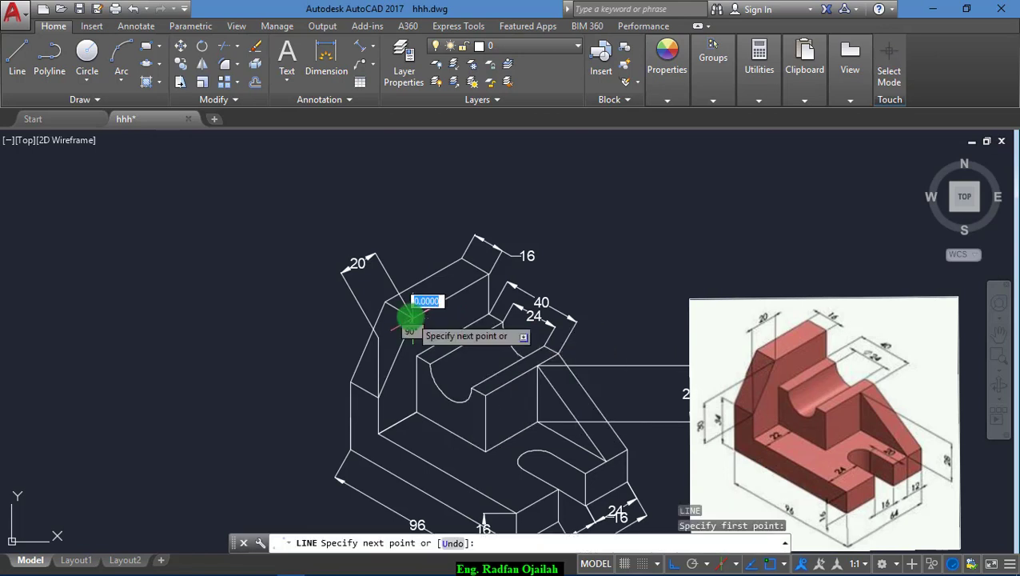
click(372, 326)
key(Escape)
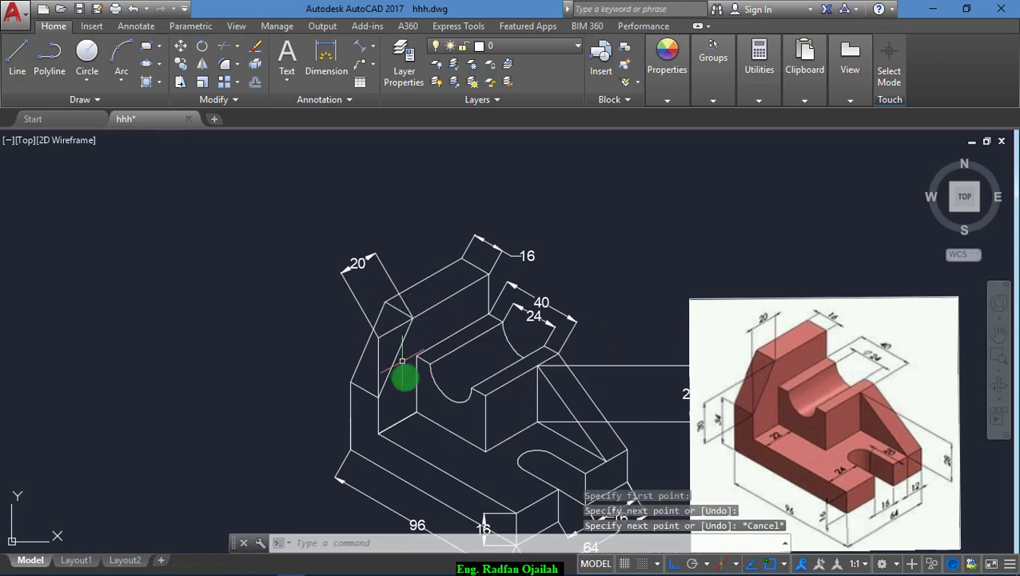
Add an aligned dimension to the short vertical construction line, placing it outside the upright's sloped side
click(359, 54)
click(376, 342)
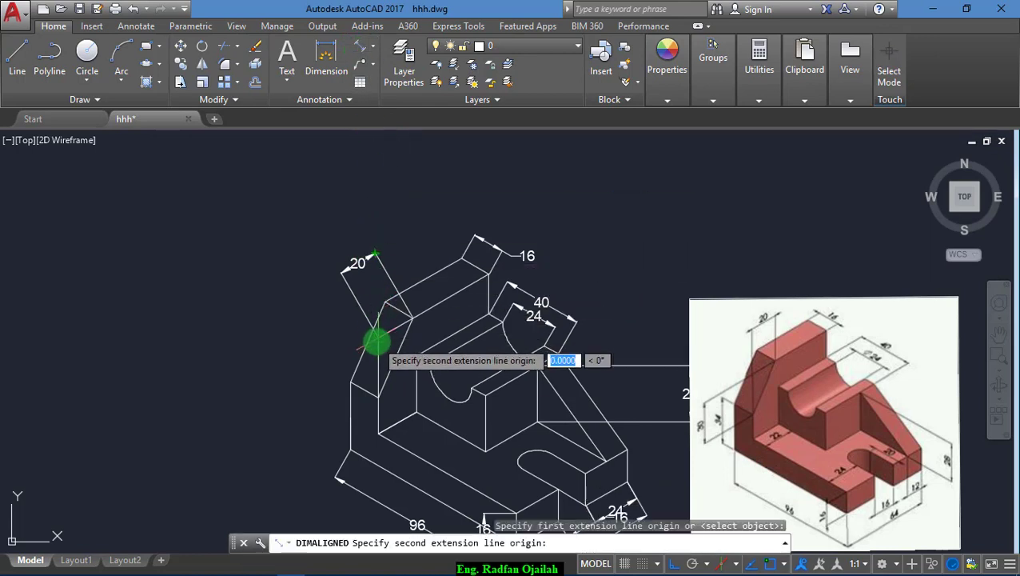
click(377, 397)
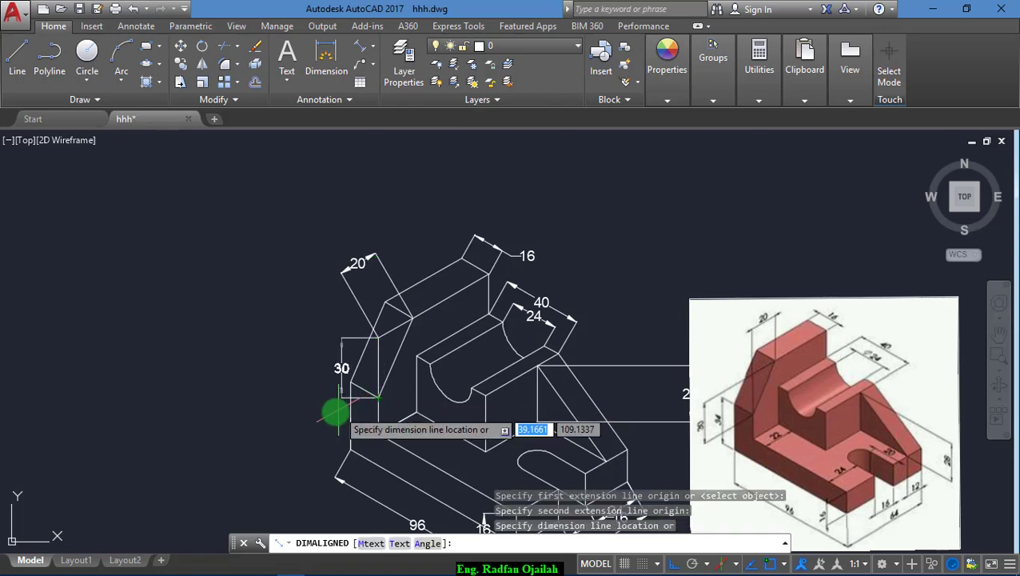
click(292, 434)
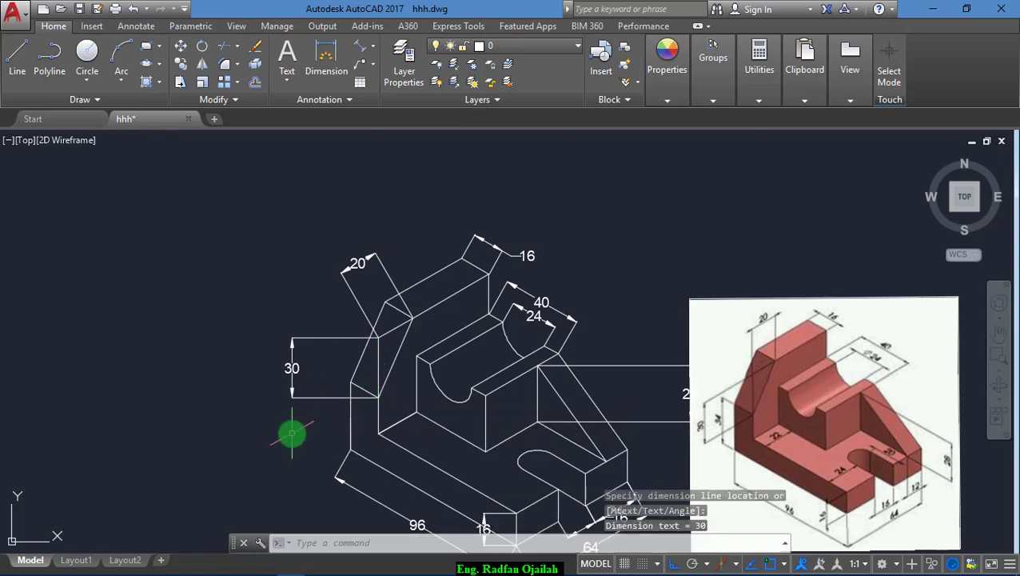
key(Escape)
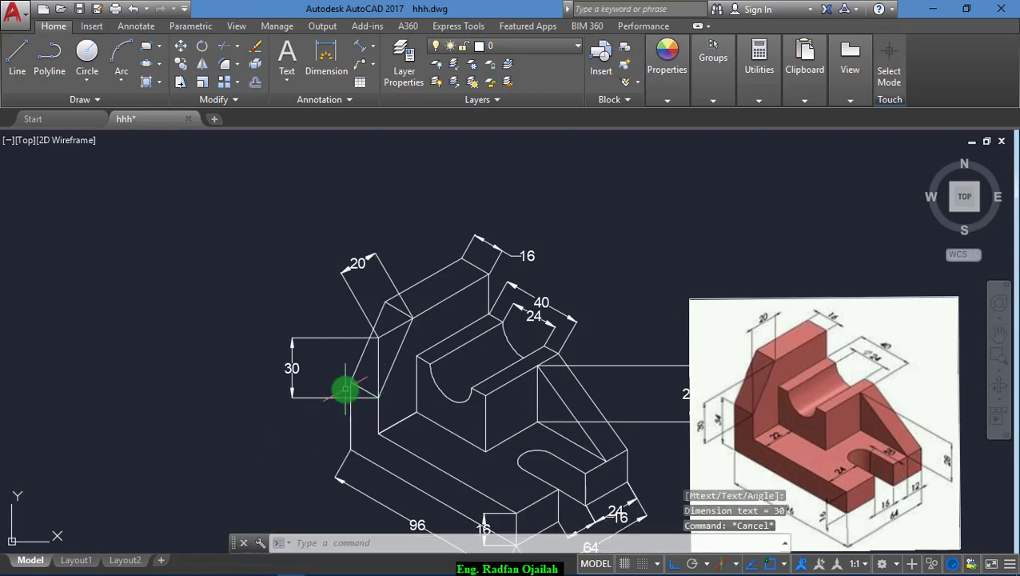
Add an aligned dimension to the upright's outer vertical edge, placed beyond the 30 dimension
click(362, 46)
click(352, 381)
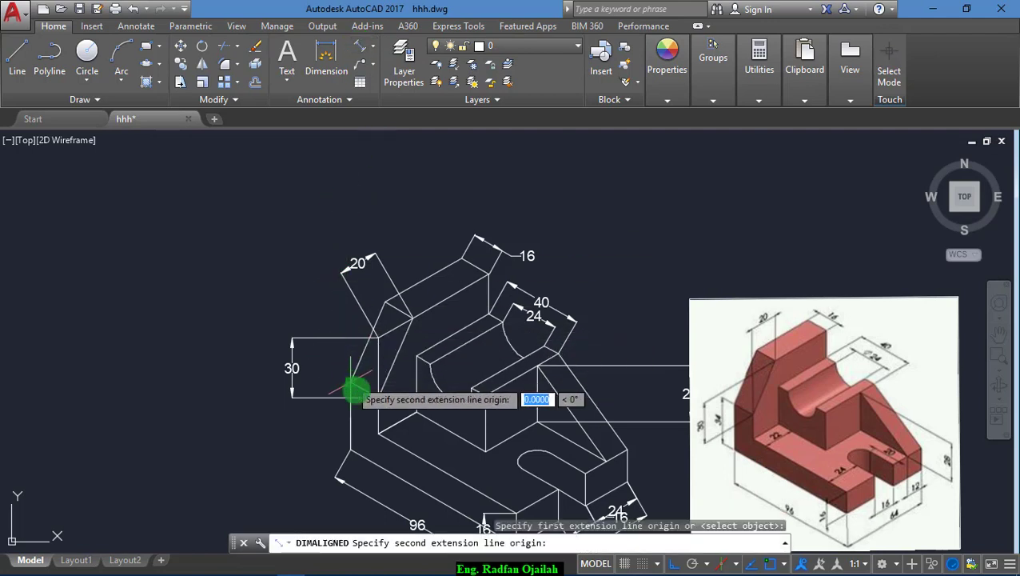
click(349, 449)
click(271, 388)
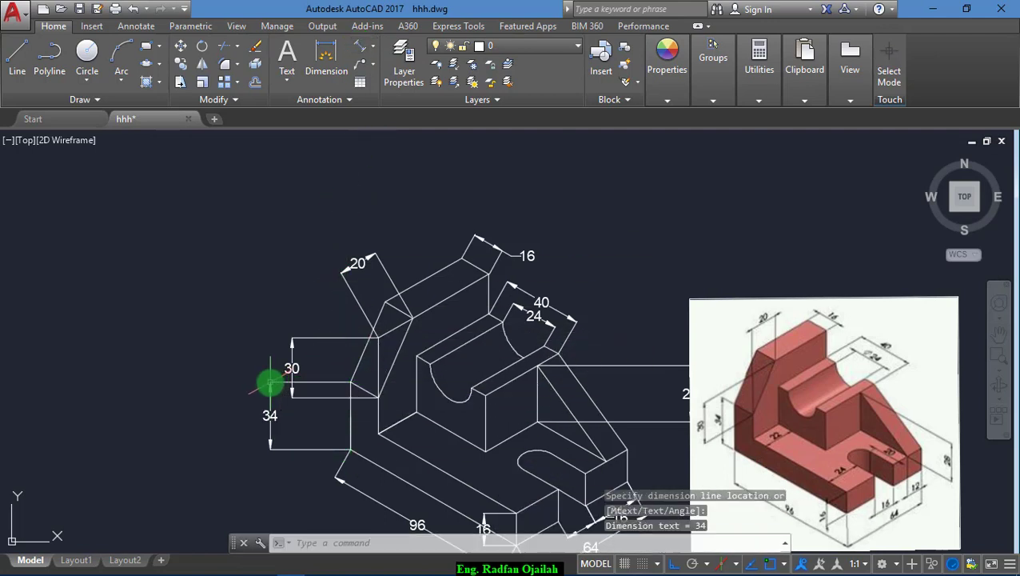
scroll(256, 240, down, 2)
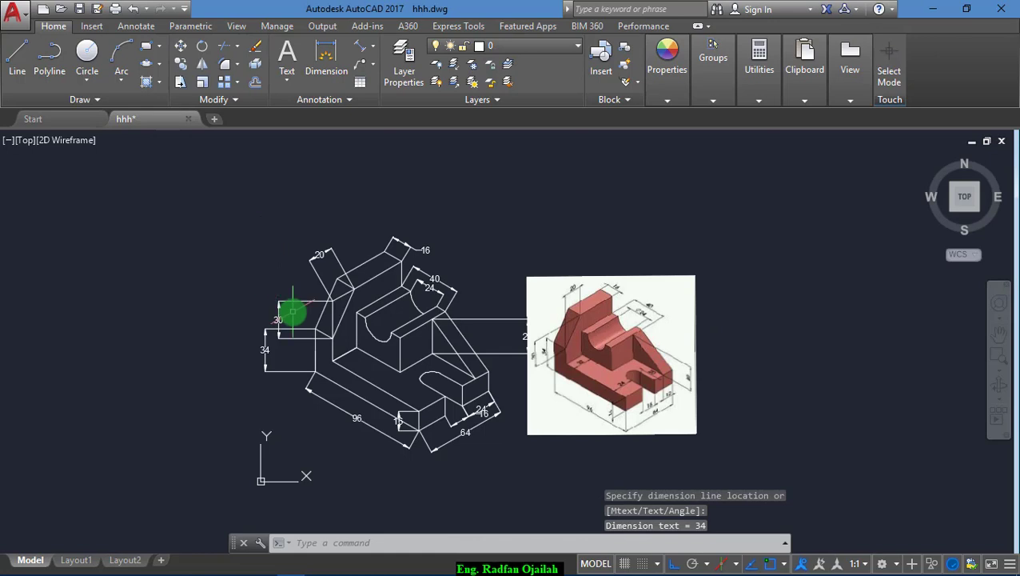
key(Escape)
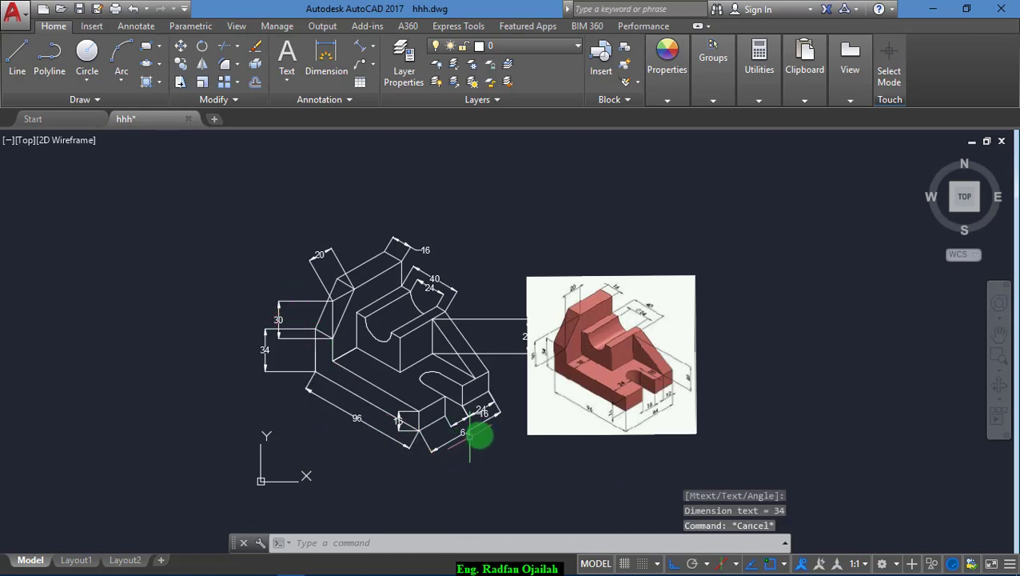
Oblique the base's 96, 64, 24 and slot 16 dimensions and the upright's 20 dimension parallel to the base's vertical end edge
scroll(494, 437, up, 2)
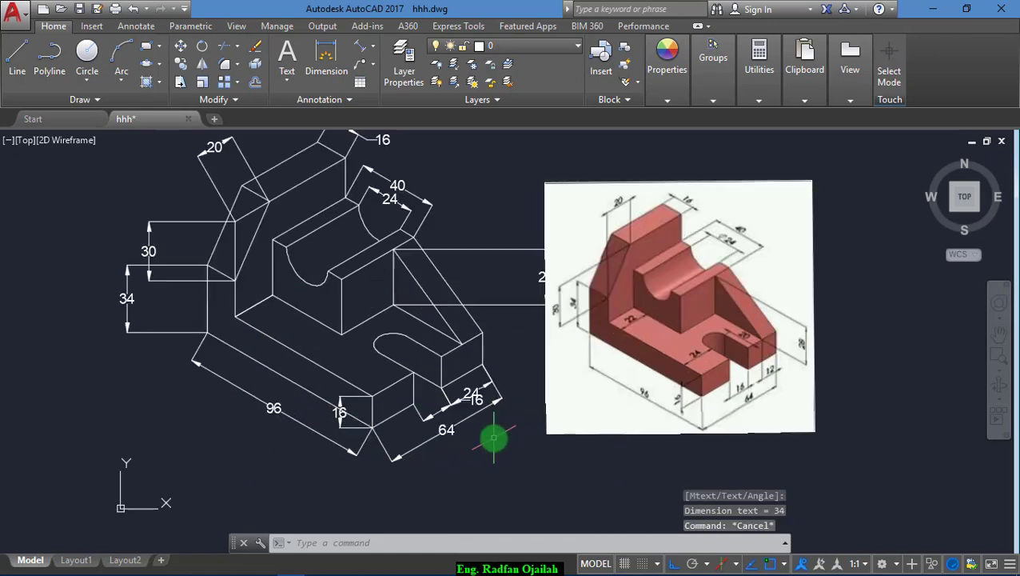
click(515, 381)
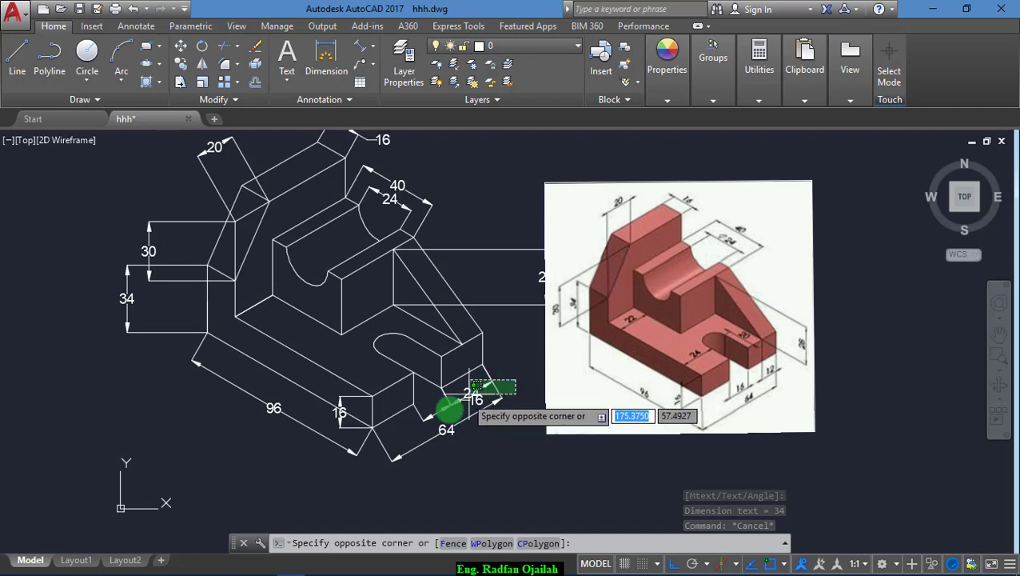
click(465, 453)
click(329, 426)
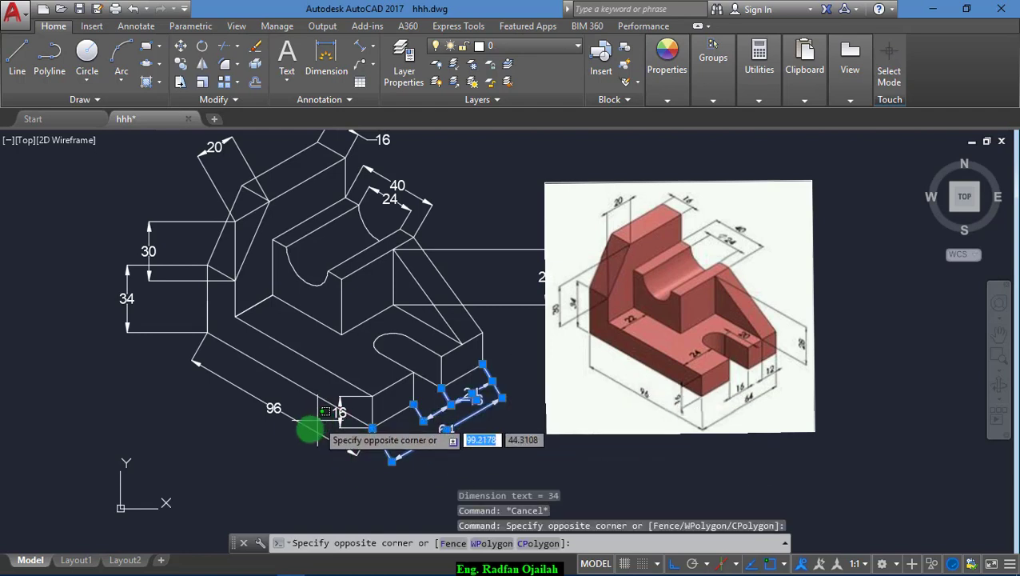
click(280, 446)
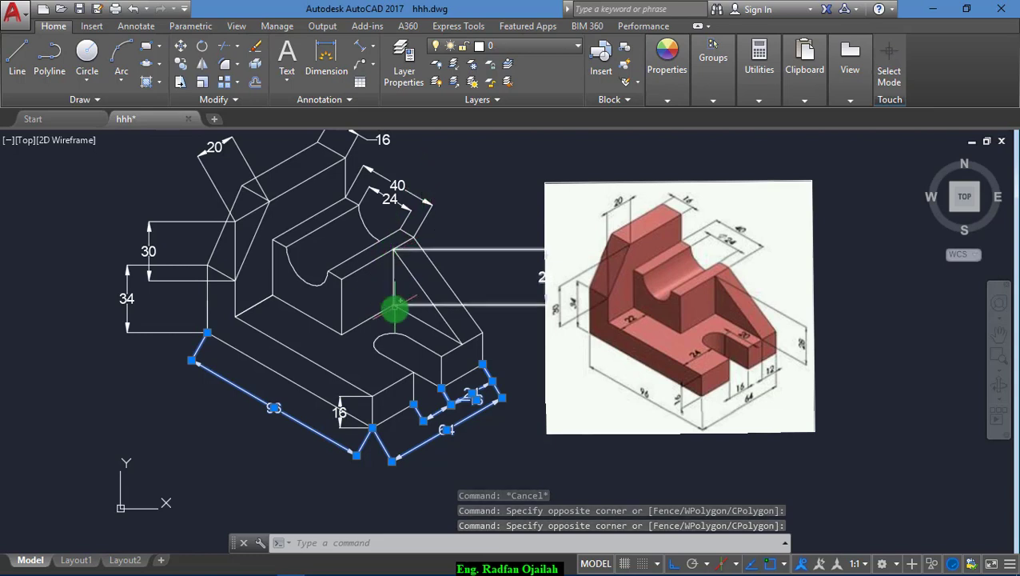
click(251, 147)
click(220, 164)
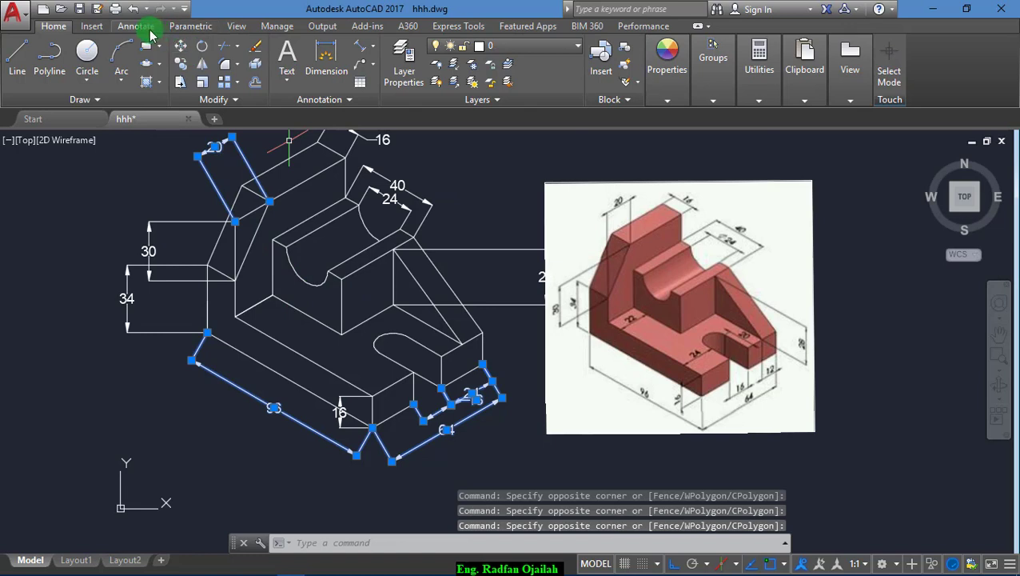
click(144, 27)
click(382, 101)
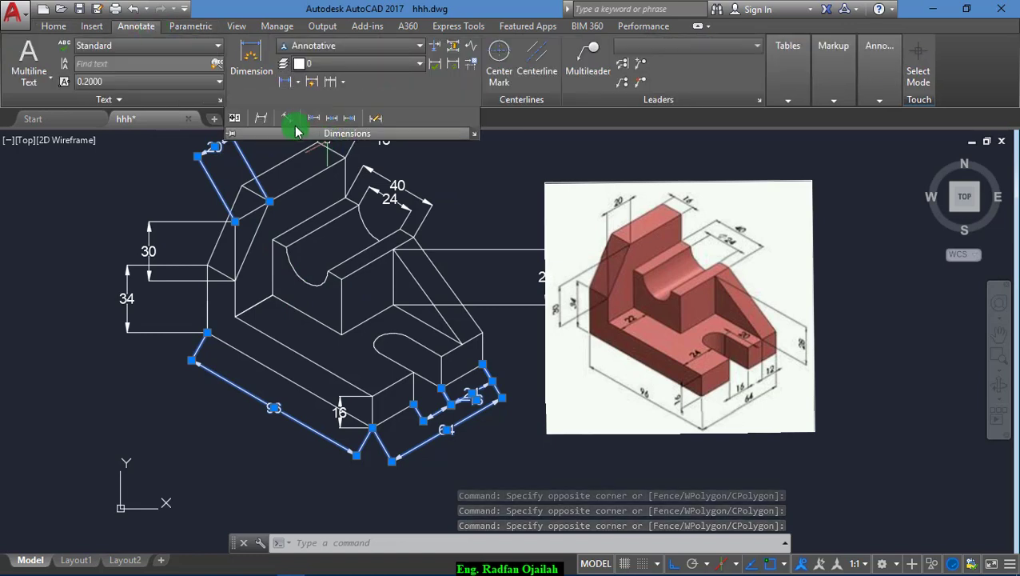
click(261, 120)
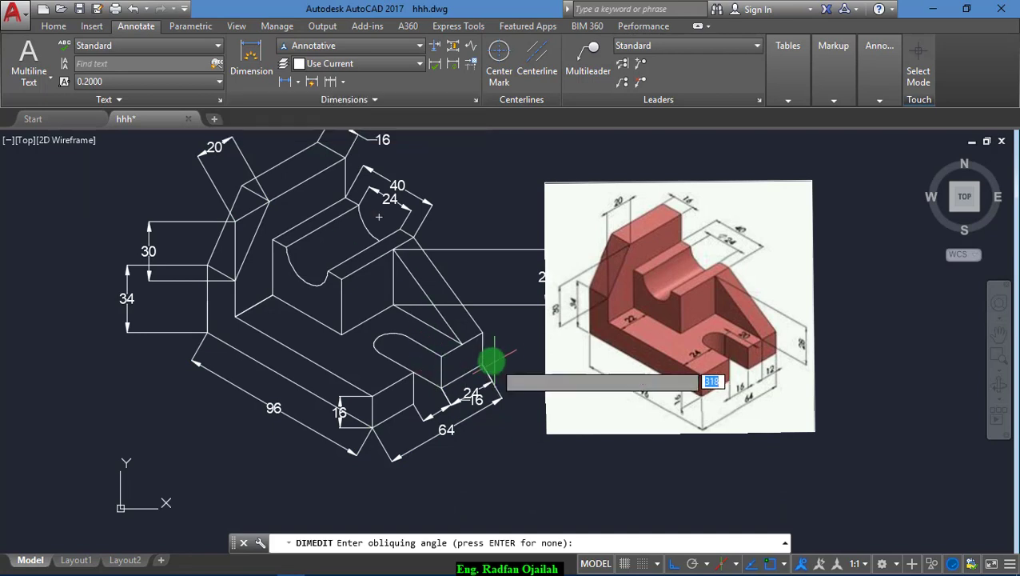
click(483, 363)
click(482, 330)
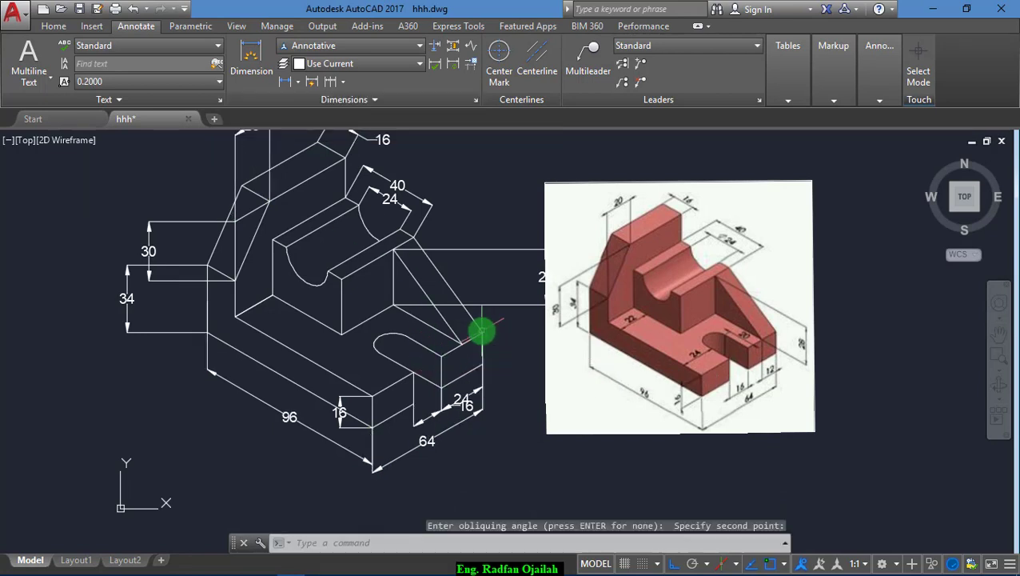
key(Escape)
Oblique the triangular rib's height dimension parallel to the lower front edge of the grooved block, at 330°
middle_drag(461, 263, 483, 353)
click(493, 297)
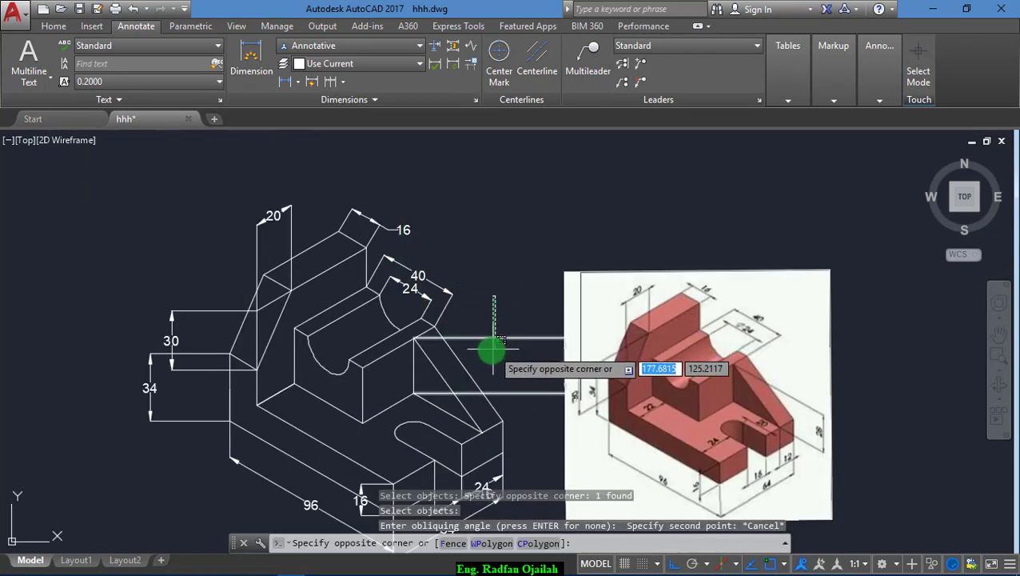
click(487, 352)
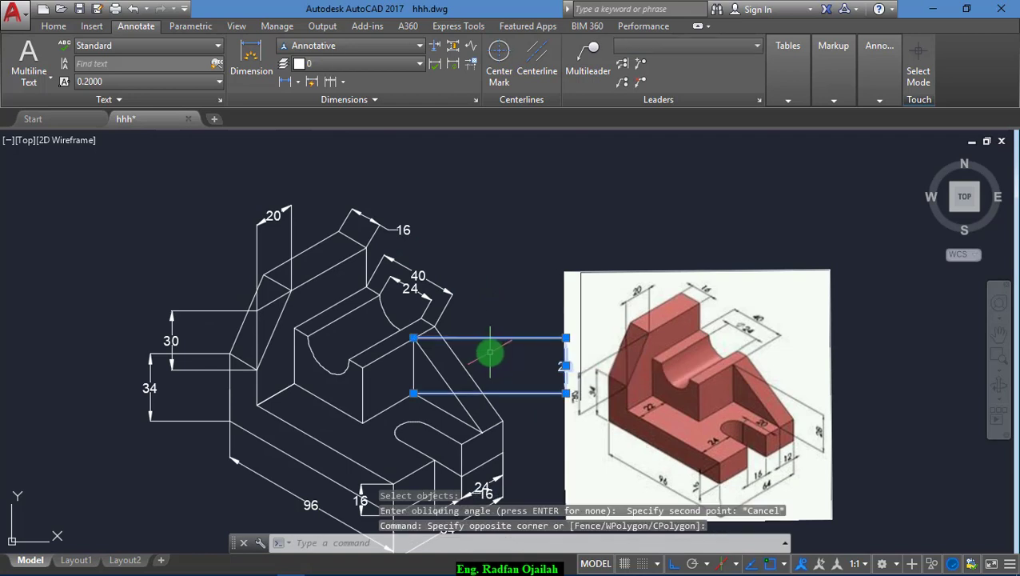
key(Return)
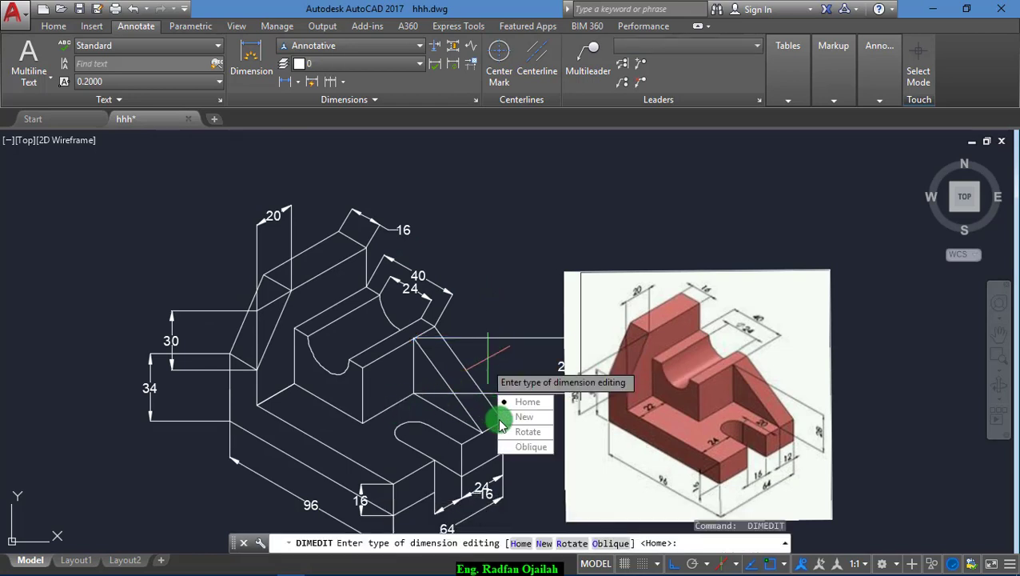
click(502, 446)
click(297, 387)
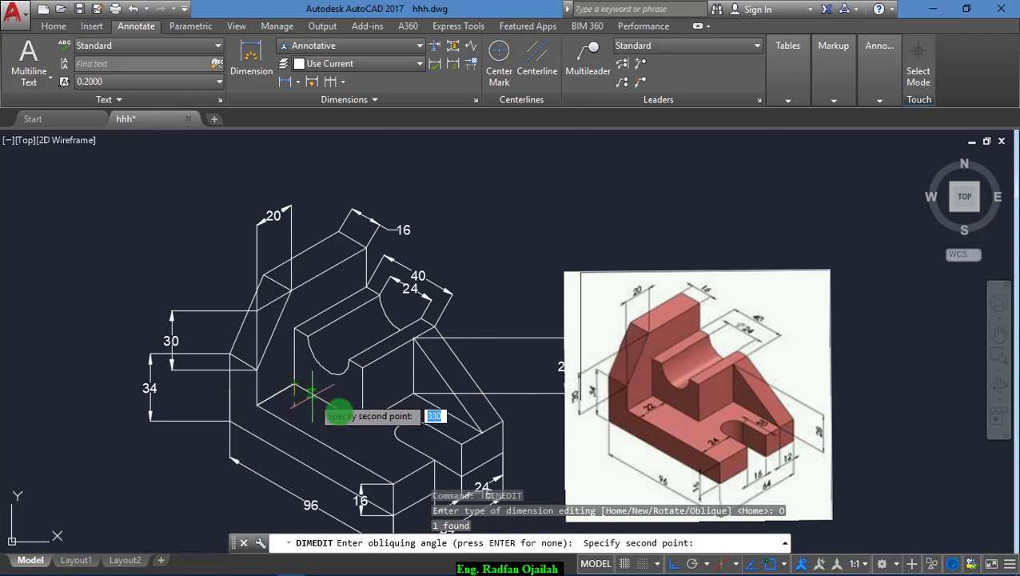
key(Escape)
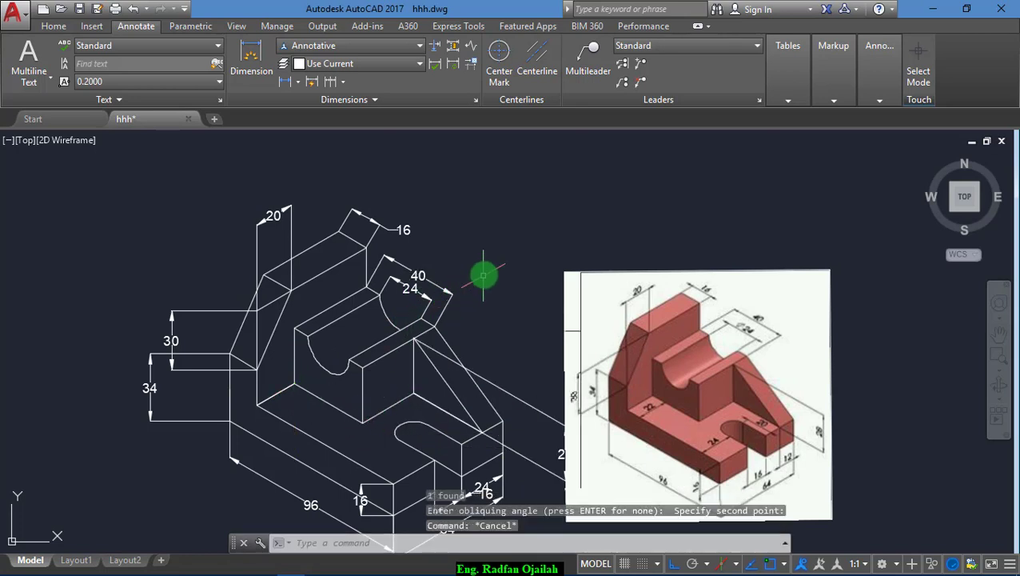
Oblique the upright's 16 thickness dimension and the grooved block's 40 and 24 dimensions parallel to the block's long top edge
click(483, 275)
click(377, 289)
click(390, 182)
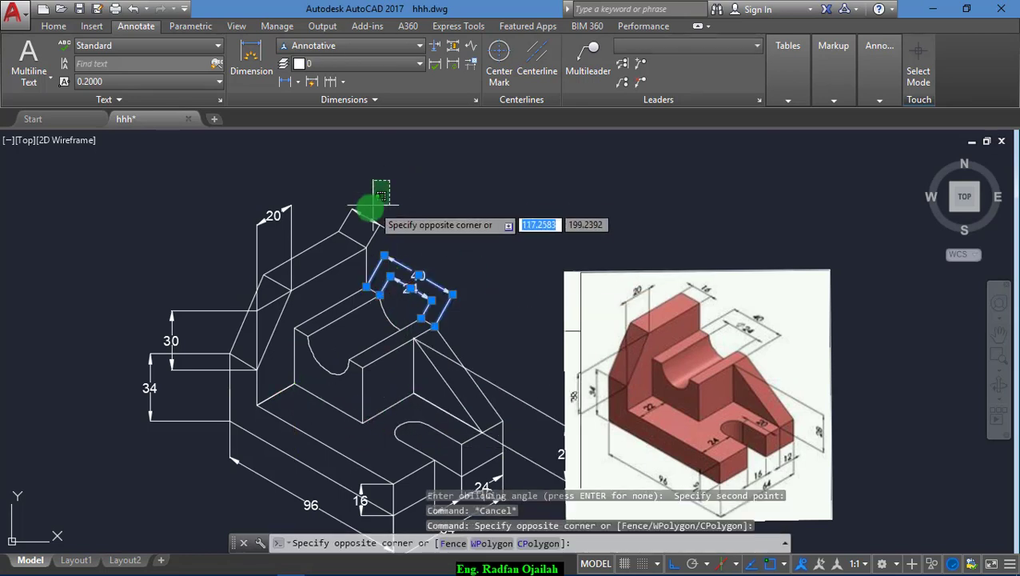
click(357, 211)
click(254, 342)
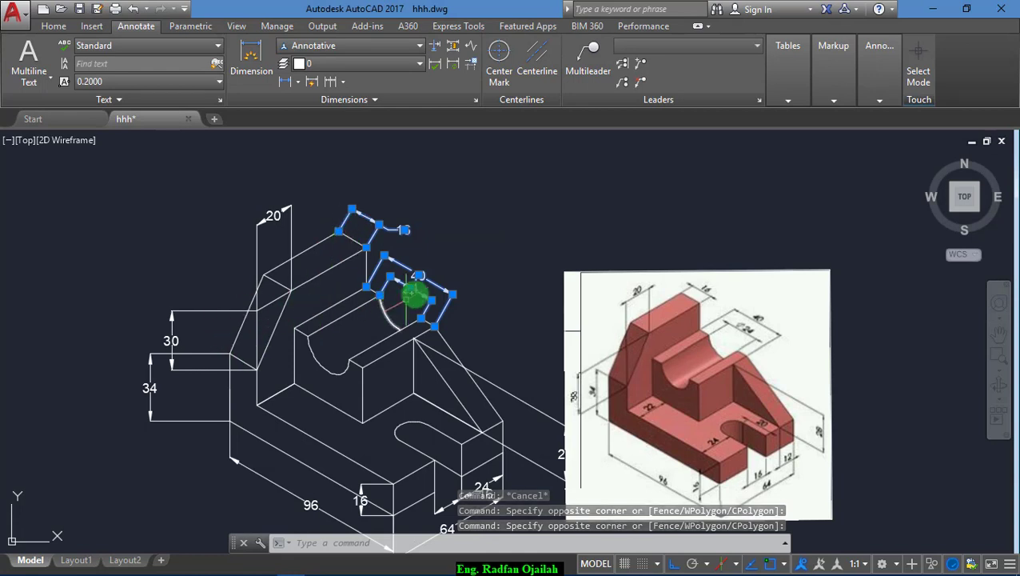
text(dimedit)
key(Return)
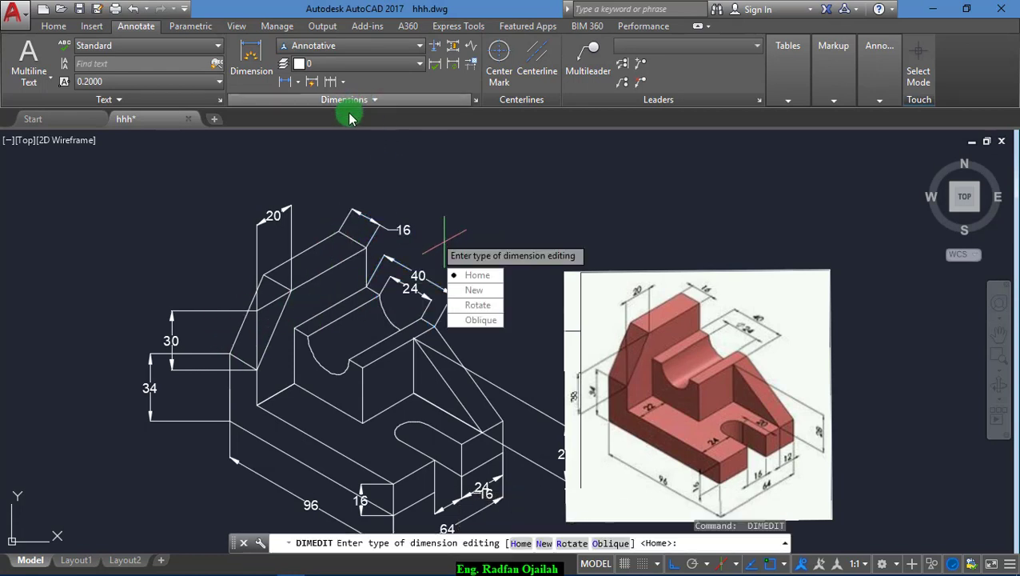
click(488, 324)
click(432, 325)
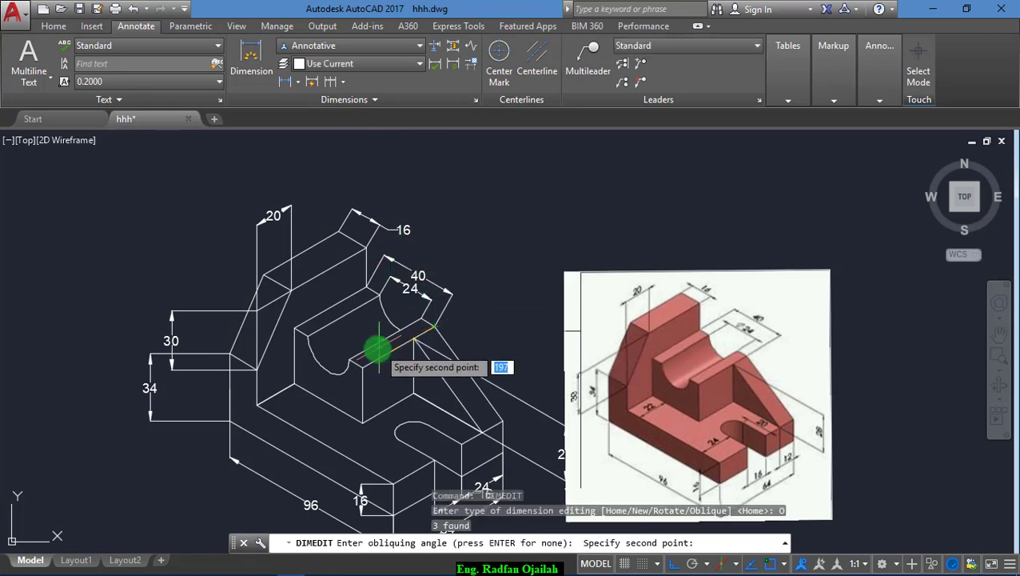
click(369, 368)
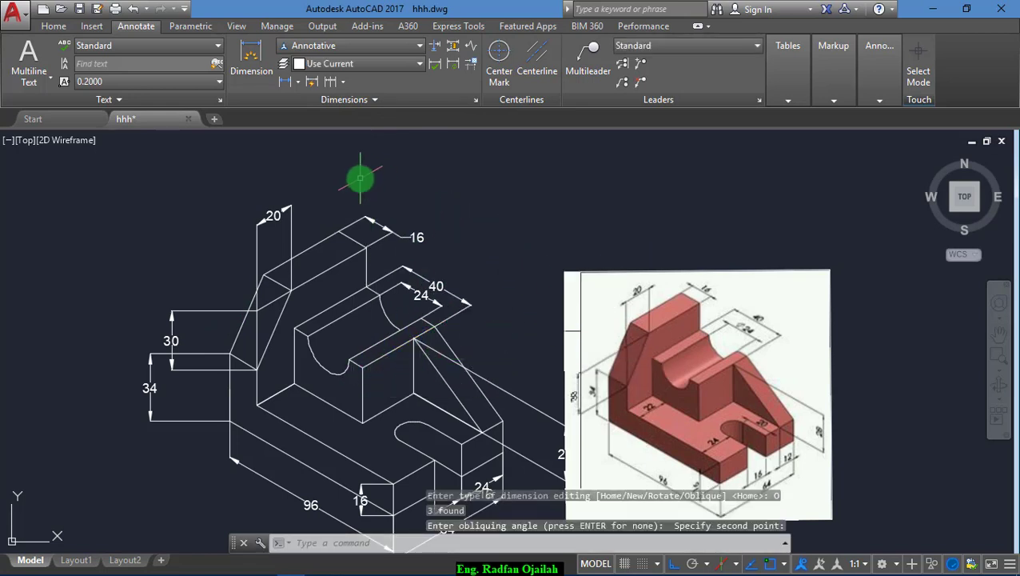
Oblique the upright's 30 and 34 height dimensions parallel to the lower front edge of the grooved block
click(224, 275)
click(148, 383)
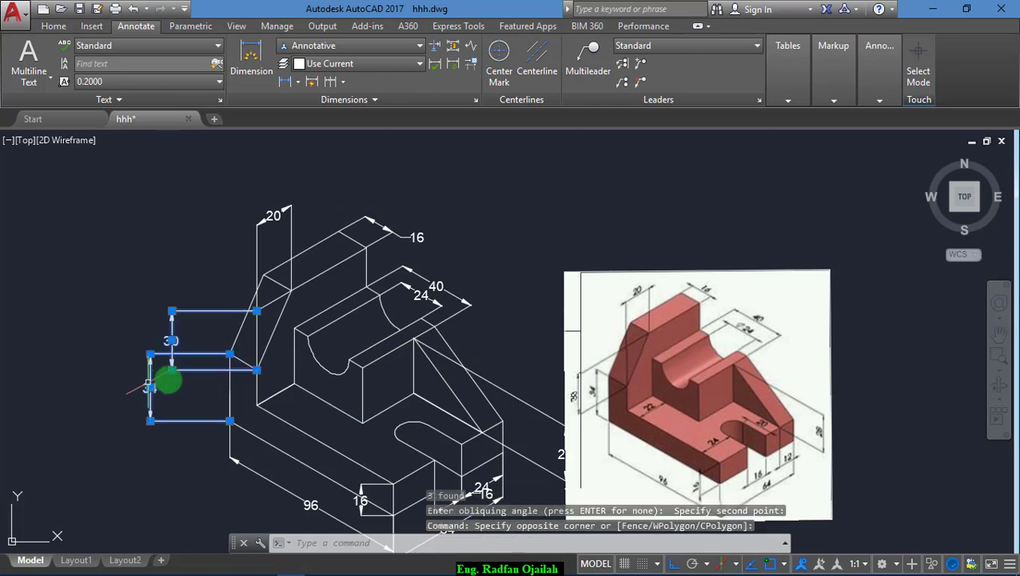
click(337, 100)
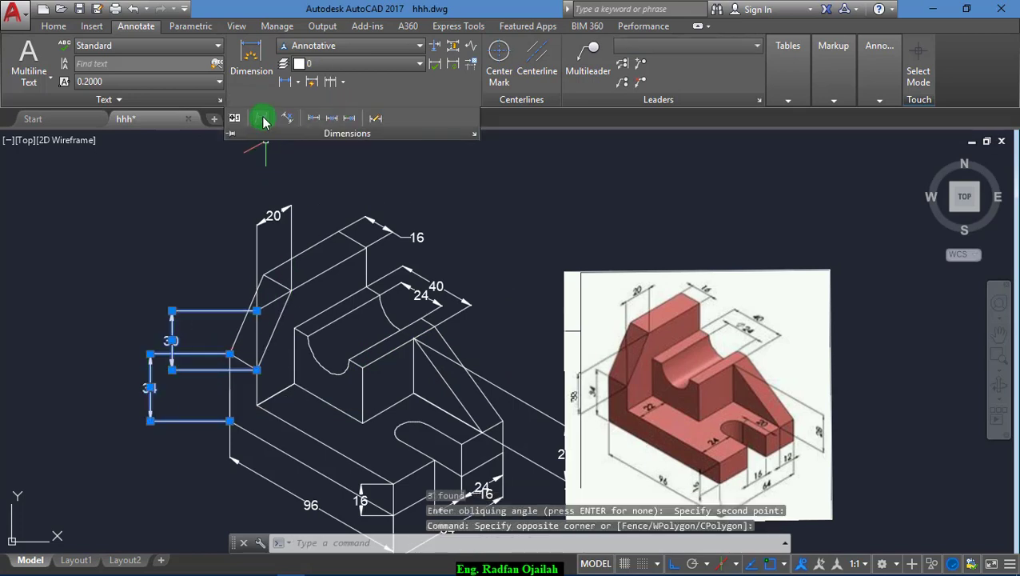
click(263, 120)
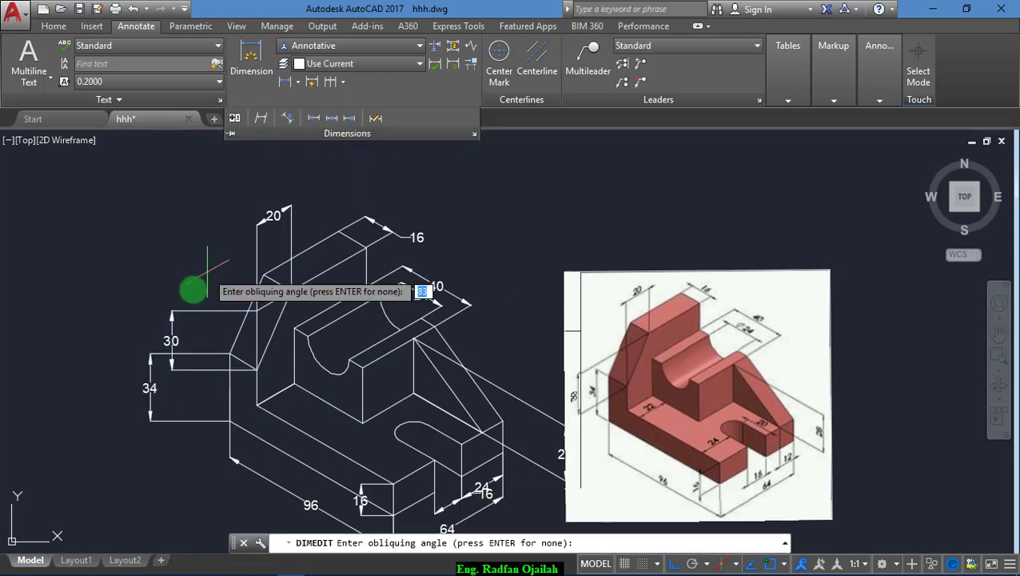
click(361, 422)
click(292, 385)
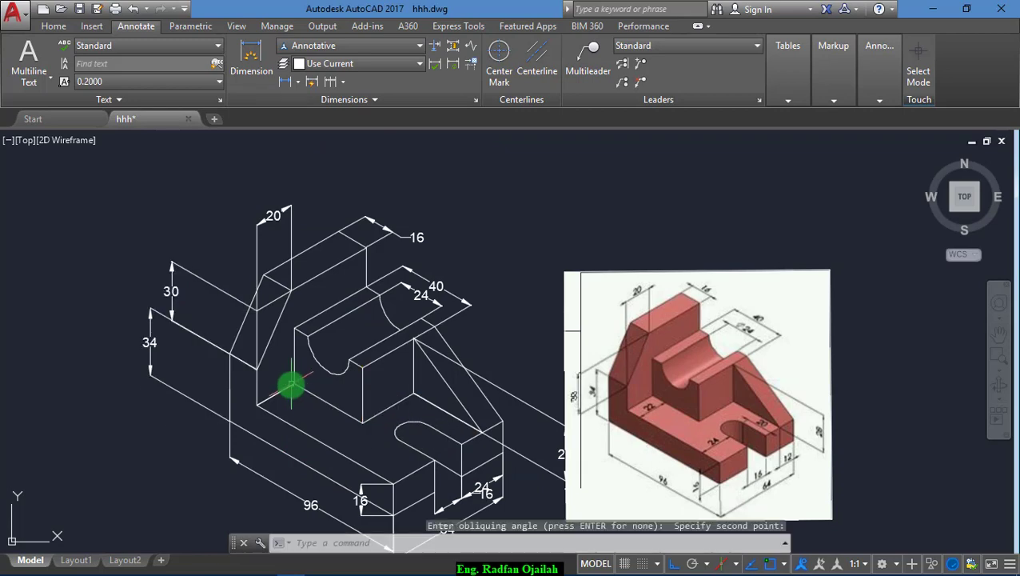
Oblique the base's 16 thickness dimension parallel to the upper short edge at the base's front end
scroll(385, 196, down, 2)
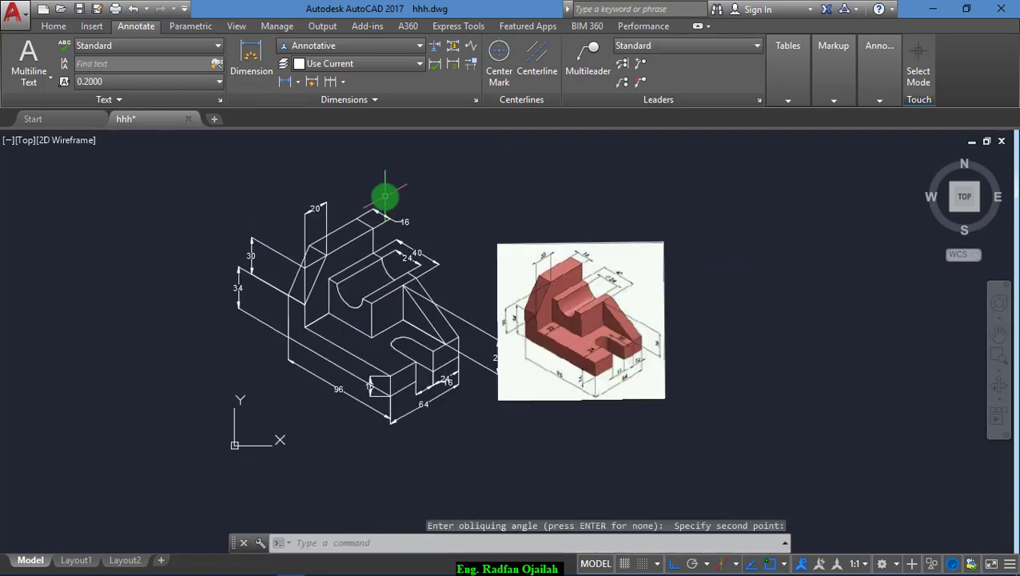
scroll(400, 264, up, 2)
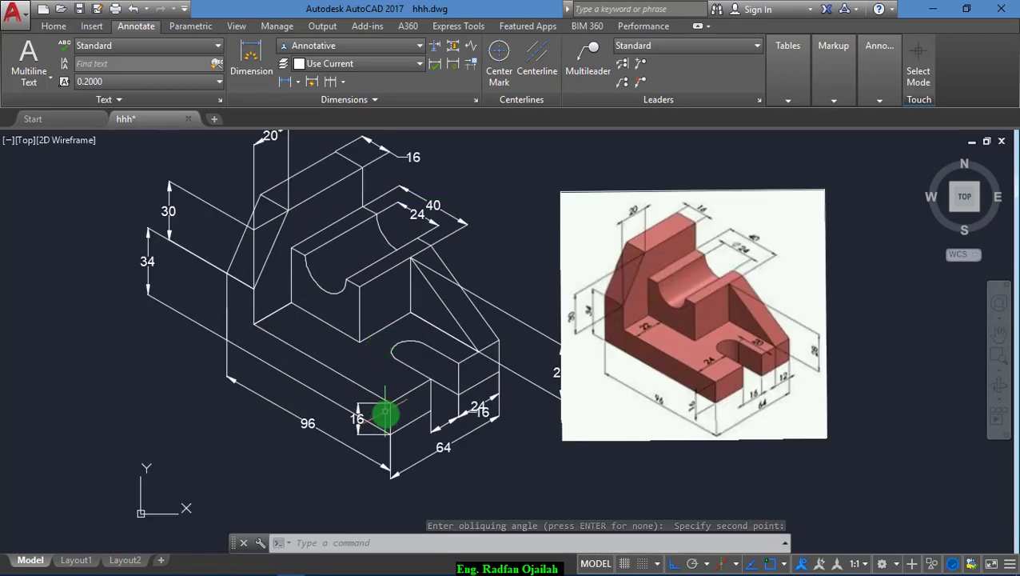
key(Return)
click(425, 518)
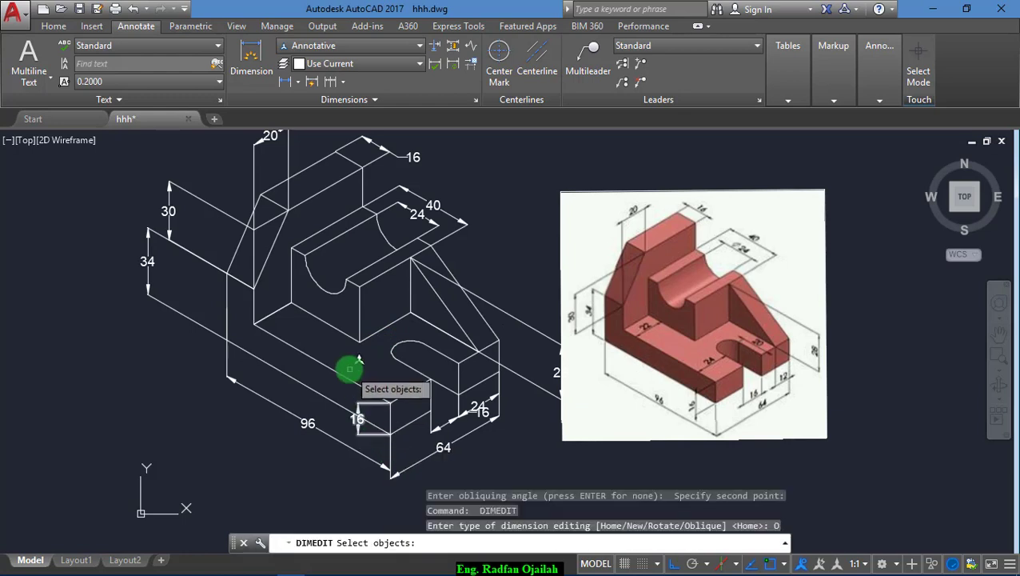
click(363, 403)
key(Return)
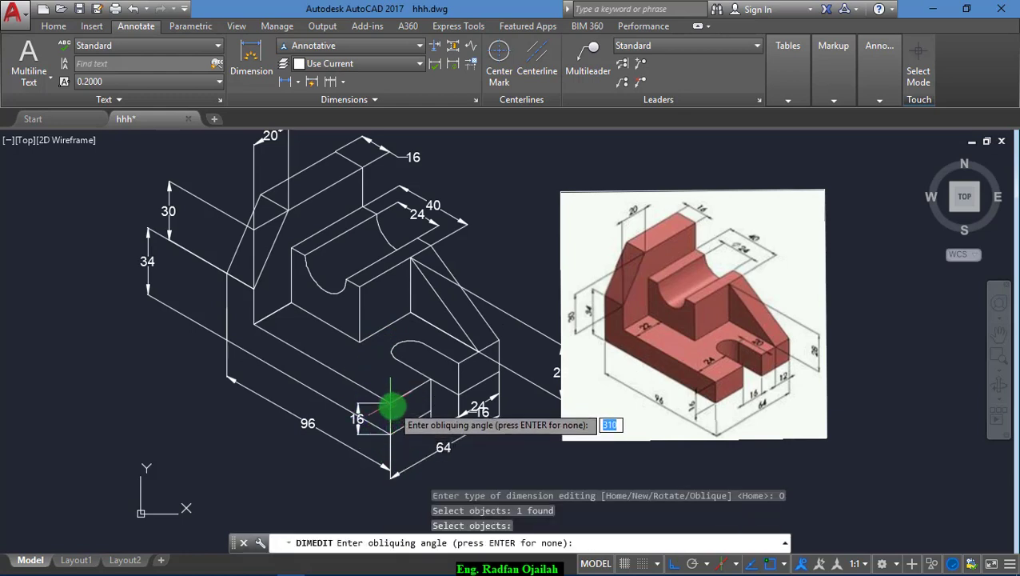
click(391, 402)
click(435, 389)
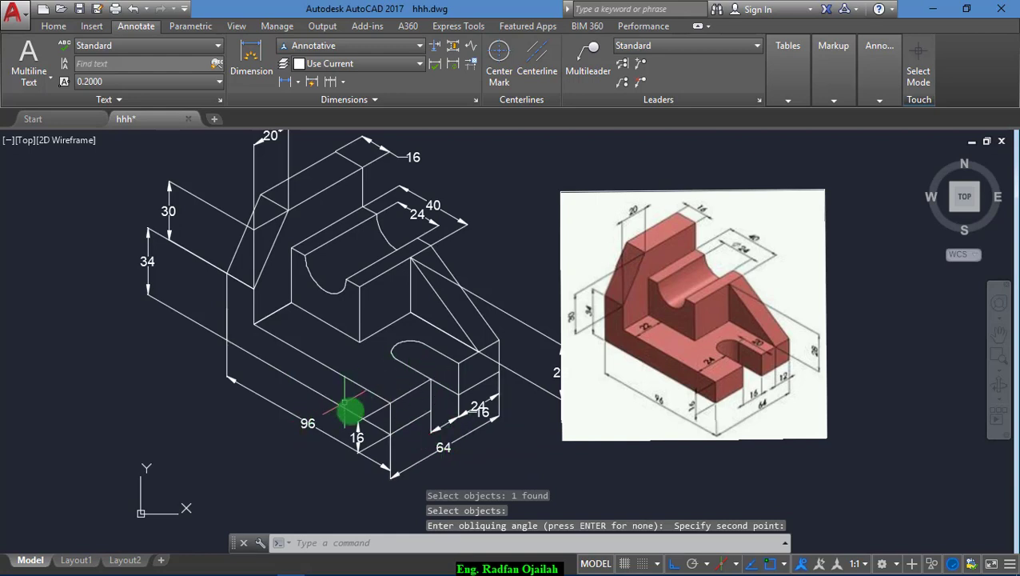
Create a new layer named Dimensions
click(392, 71)
click(385, 102)
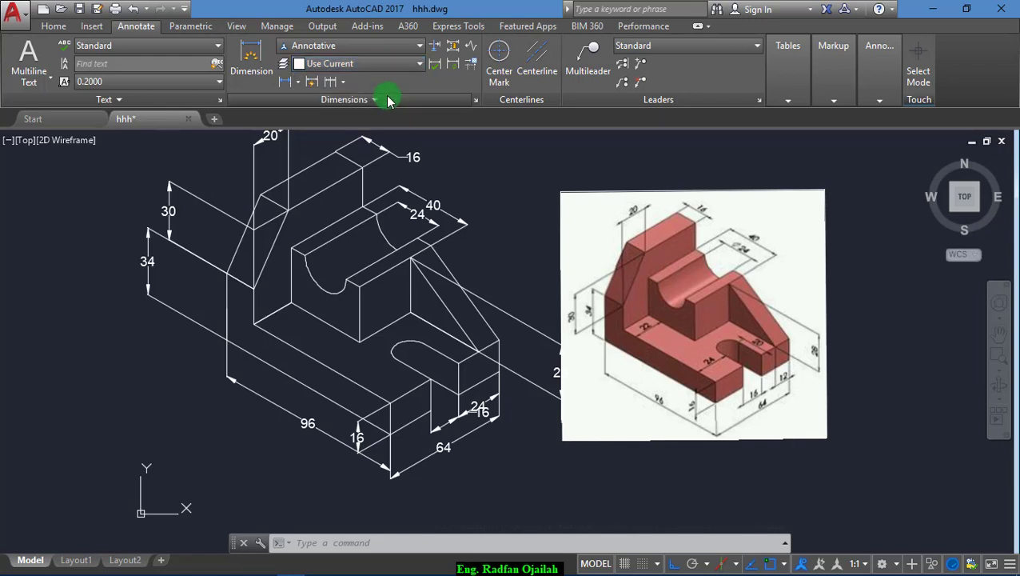
click(387, 99)
click(54, 26)
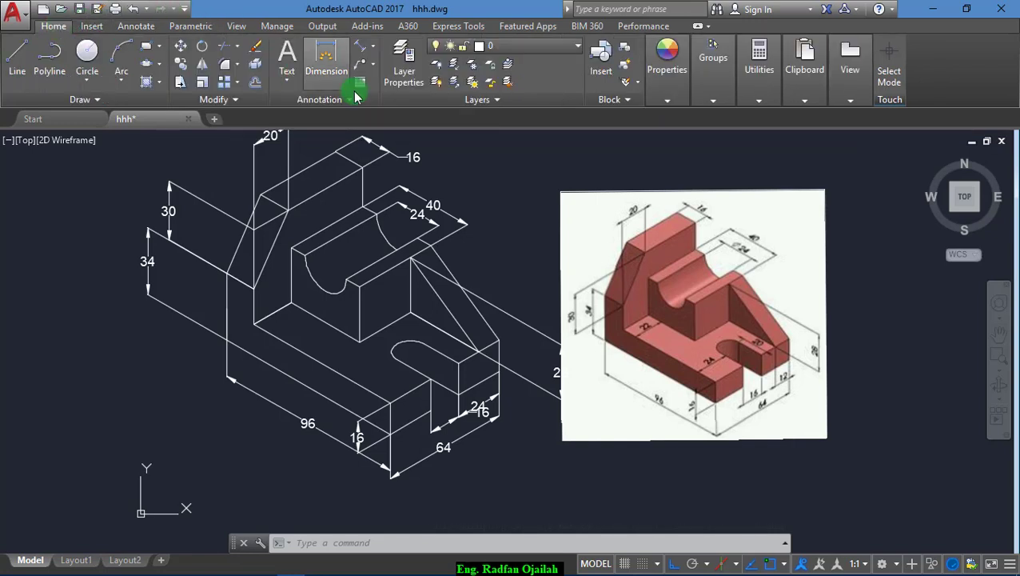
click(519, 45)
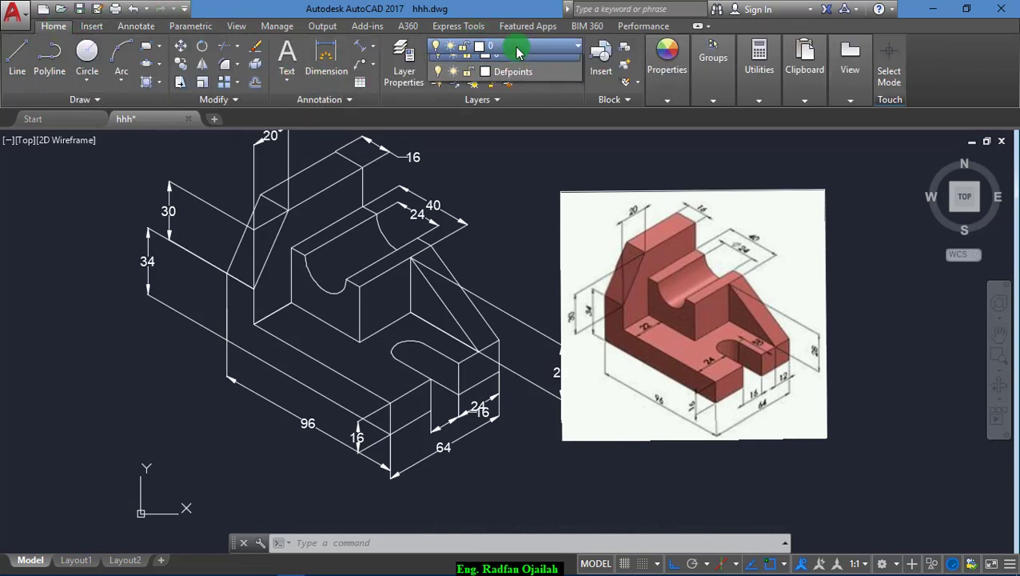
click(515, 52)
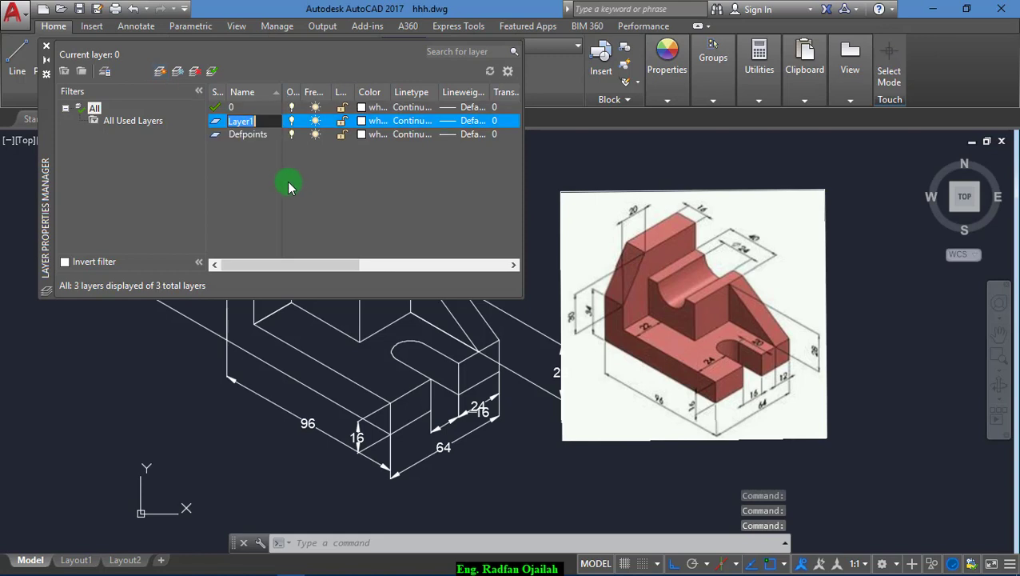
text(D)
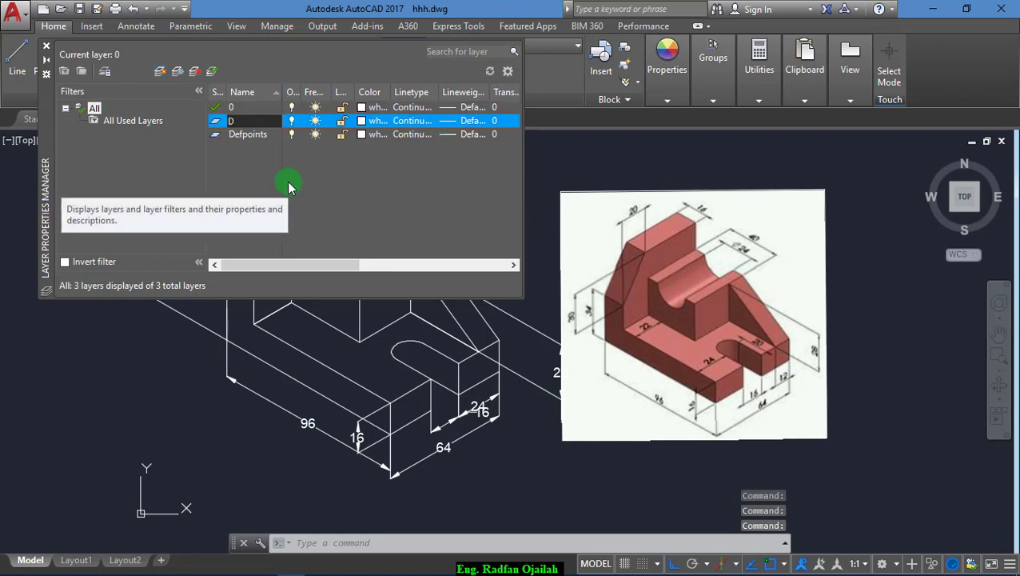
text(imensions)
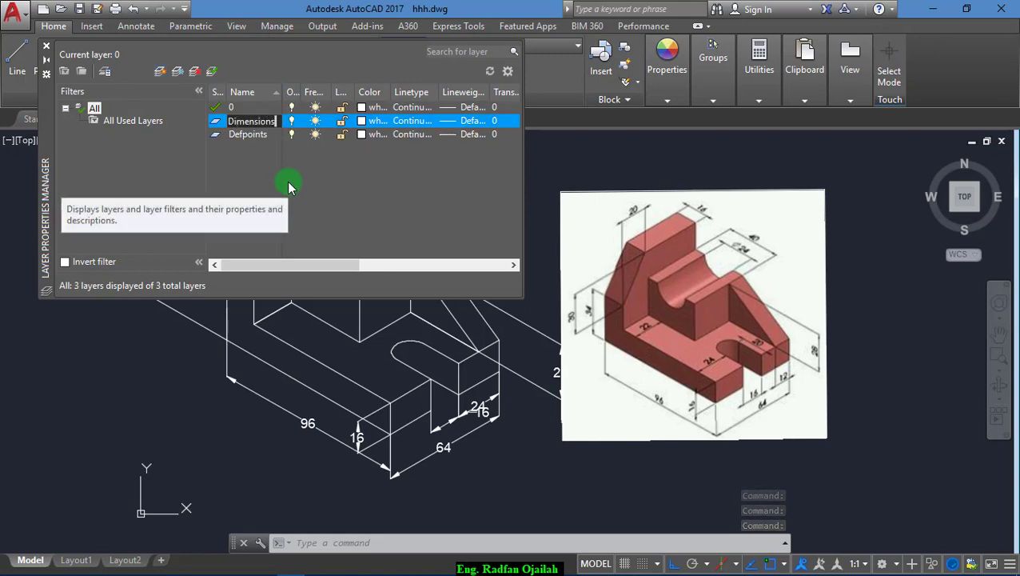
Set the Dimensions layer's color to index color 160 and close the layer manager
click(367, 121)
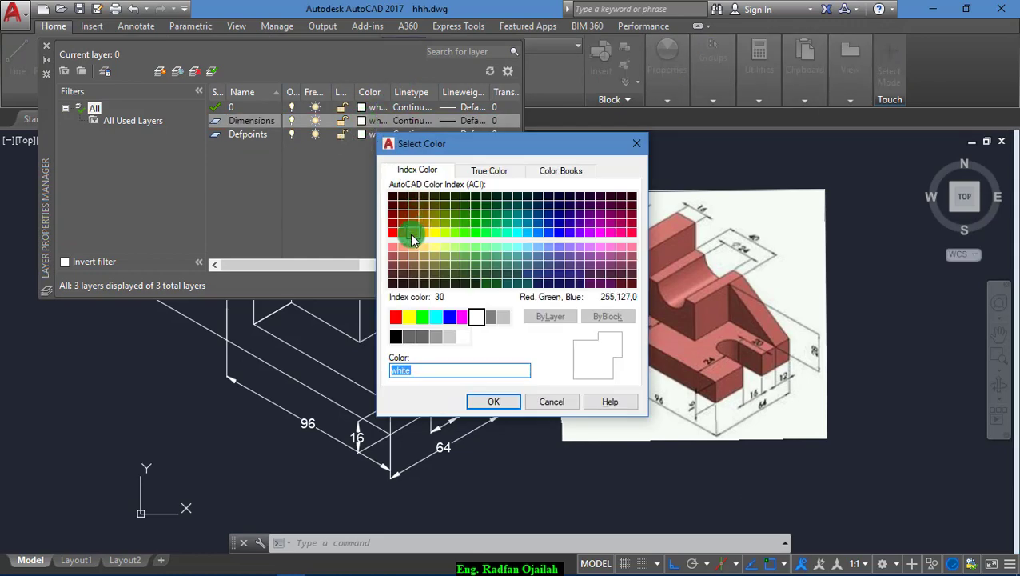
click(549, 233)
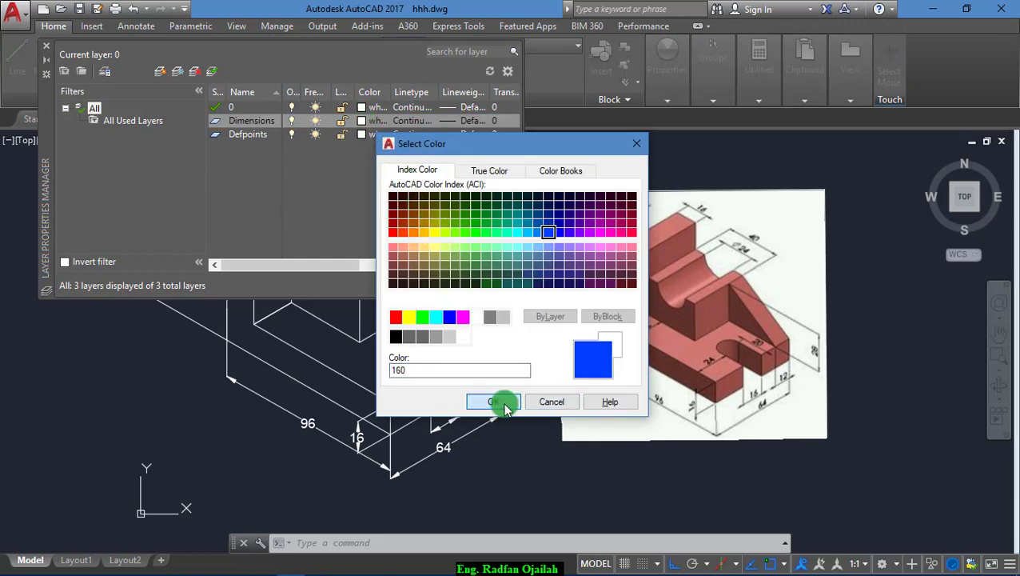
click(504, 403)
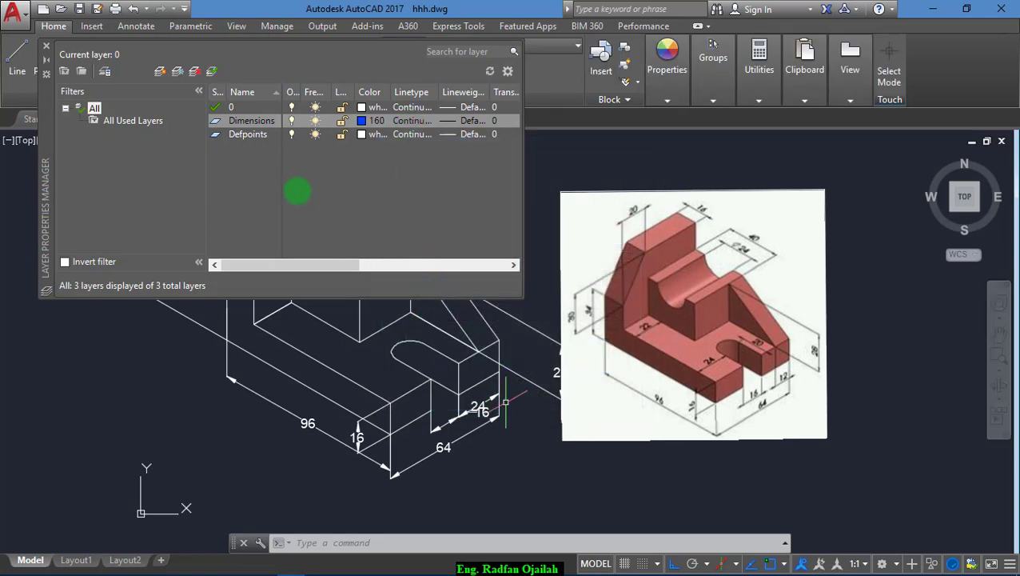
click(361, 121)
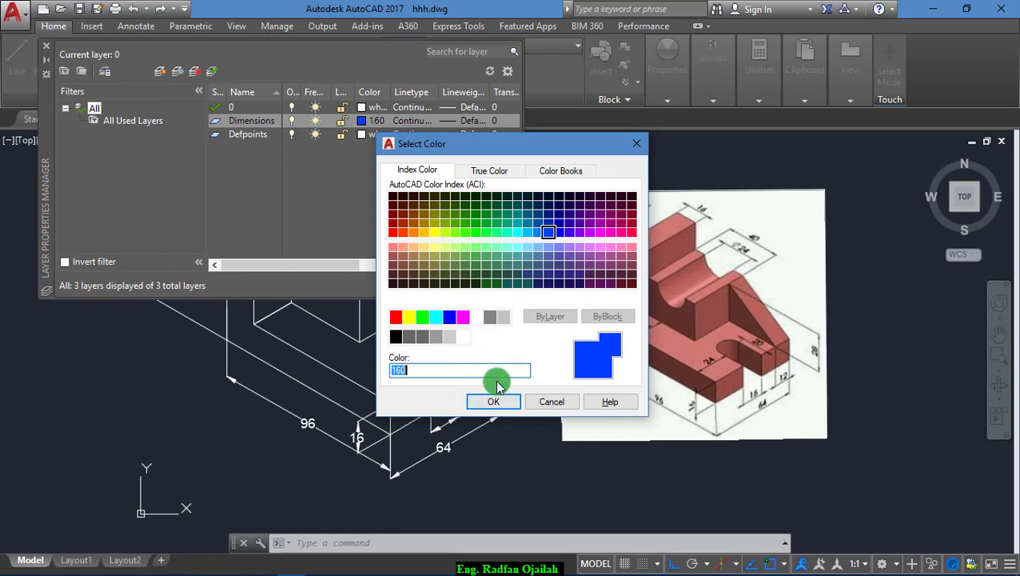
click(549, 402)
click(112, 113)
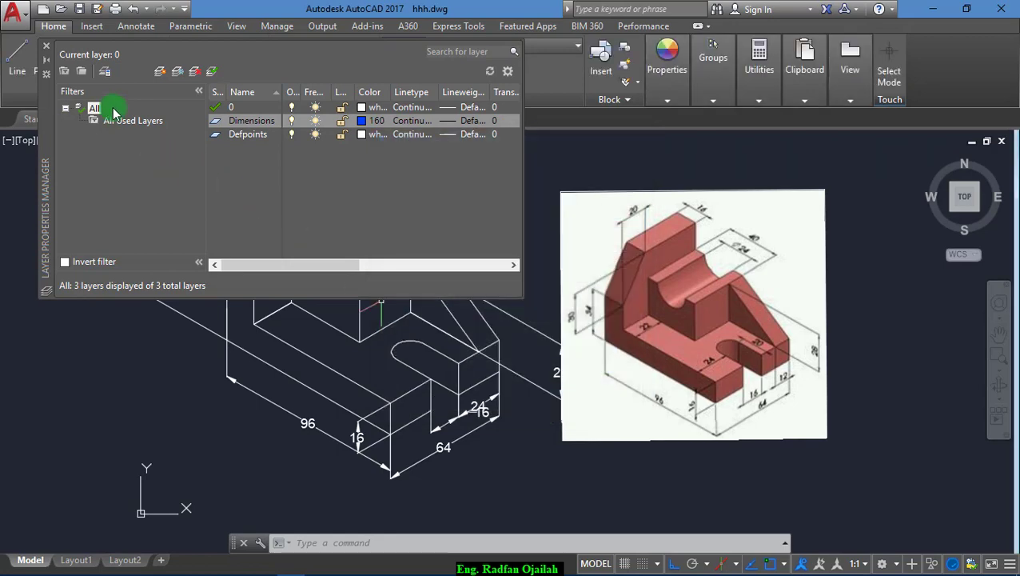
click(47, 55)
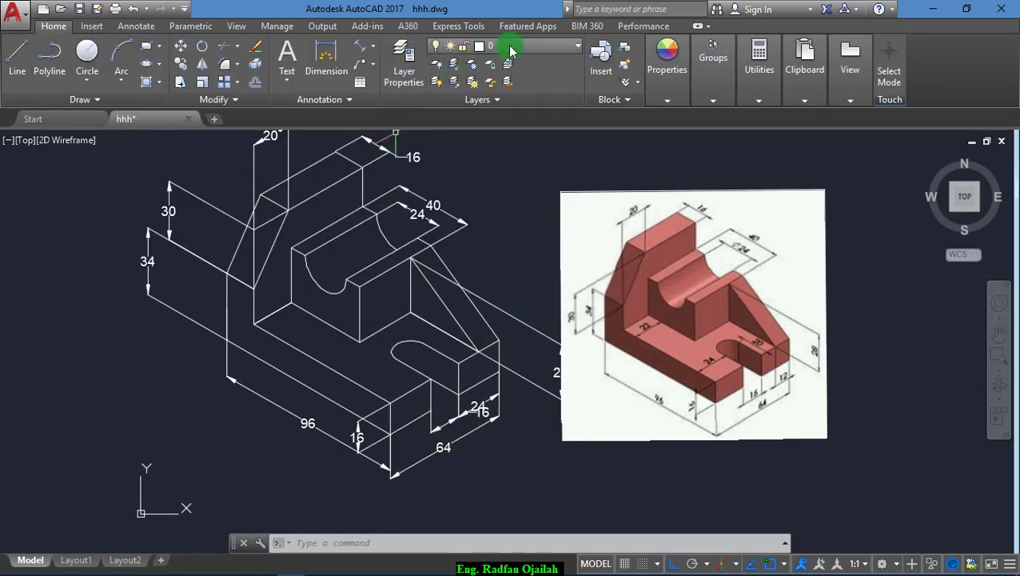
Select all dimensions around the bracket and assign them to the Dimensions layer
click(521, 413)
click(448, 438)
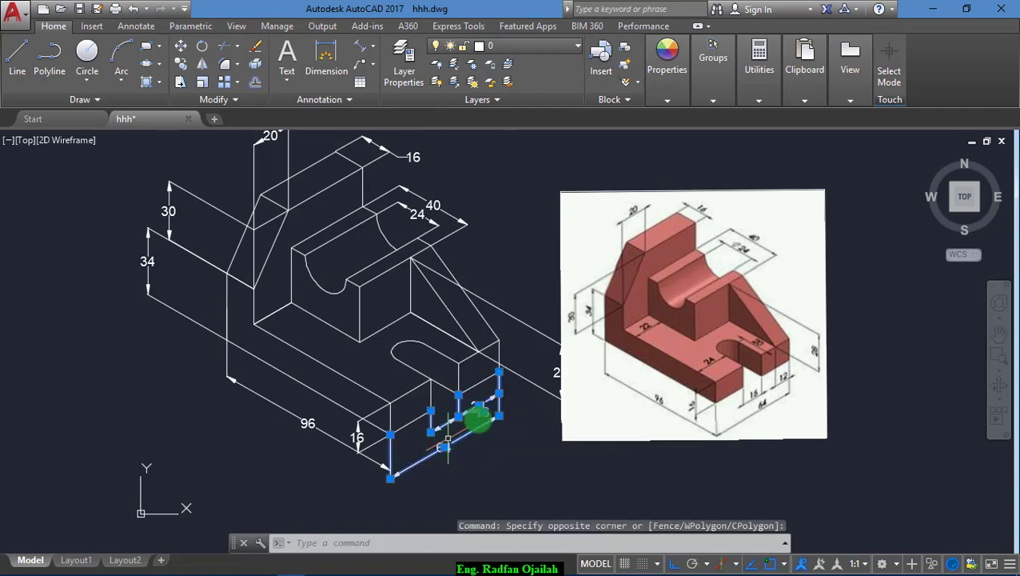
click(531, 365)
click(519, 392)
click(478, 225)
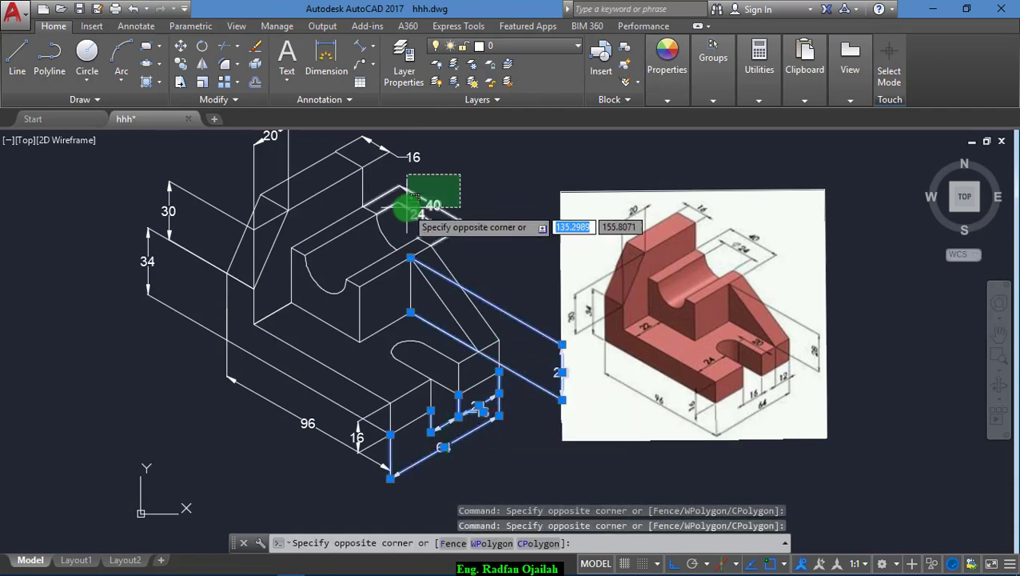
click(389, 215)
click(406, 144)
click(349, 151)
click(287, 150)
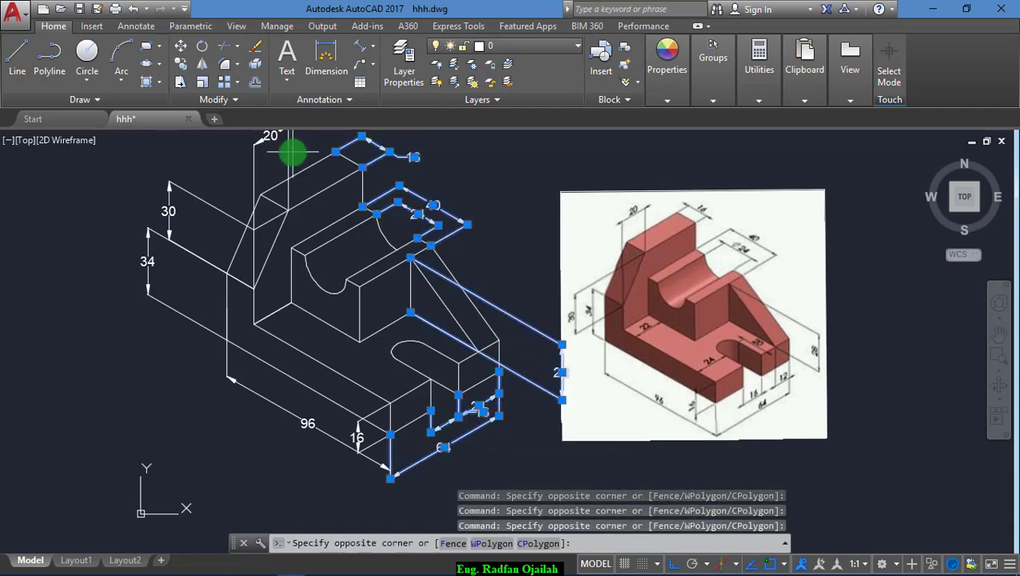
click(257, 160)
click(200, 192)
click(129, 307)
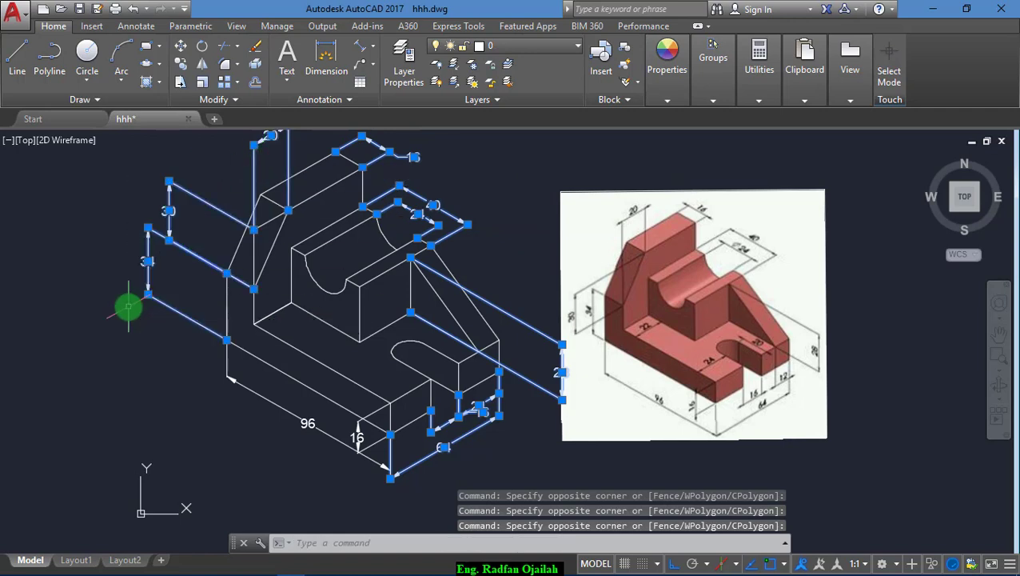
click(284, 432)
click(250, 467)
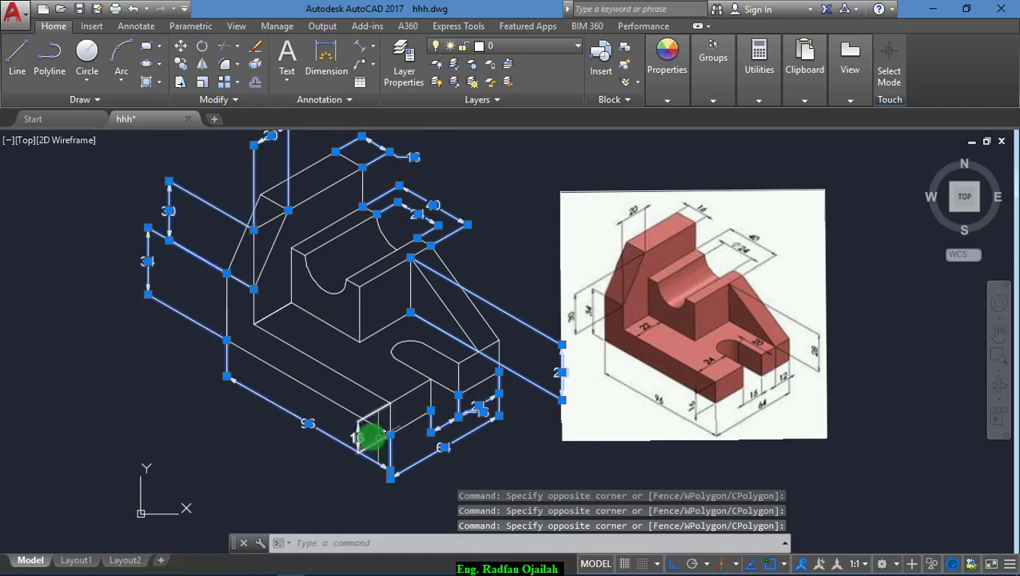
click(364, 423)
click(328, 452)
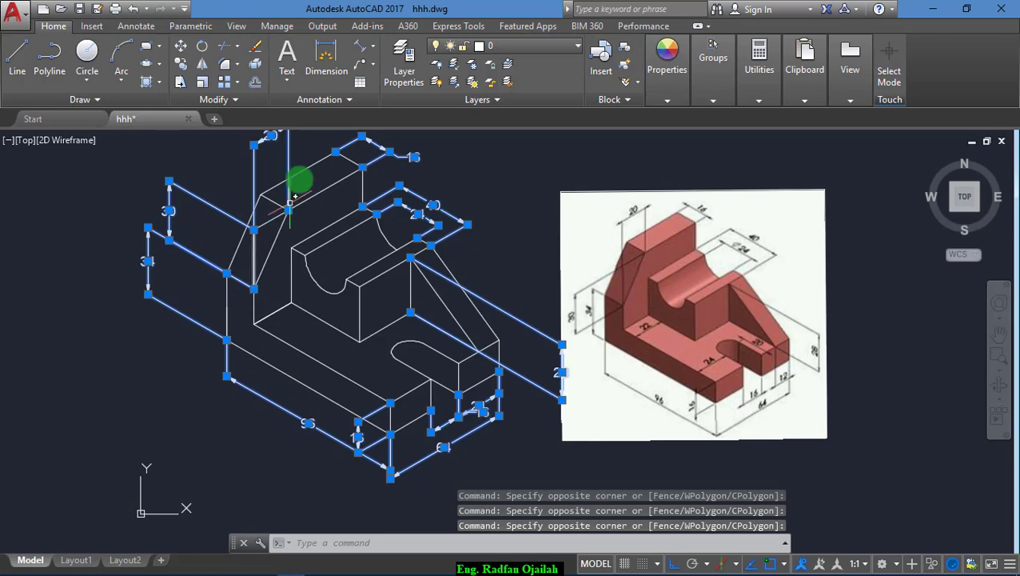
click(497, 48)
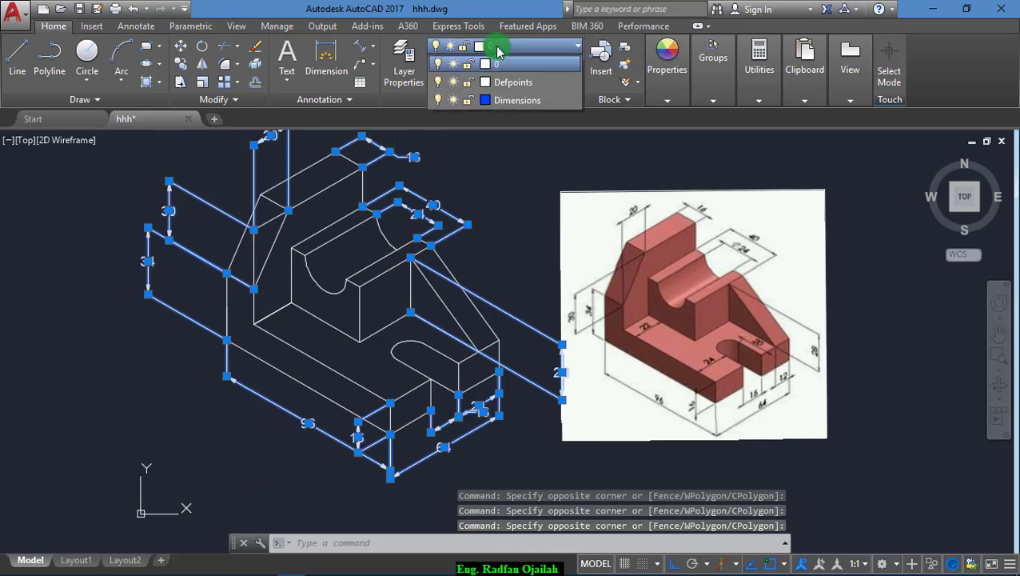
click(518, 100)
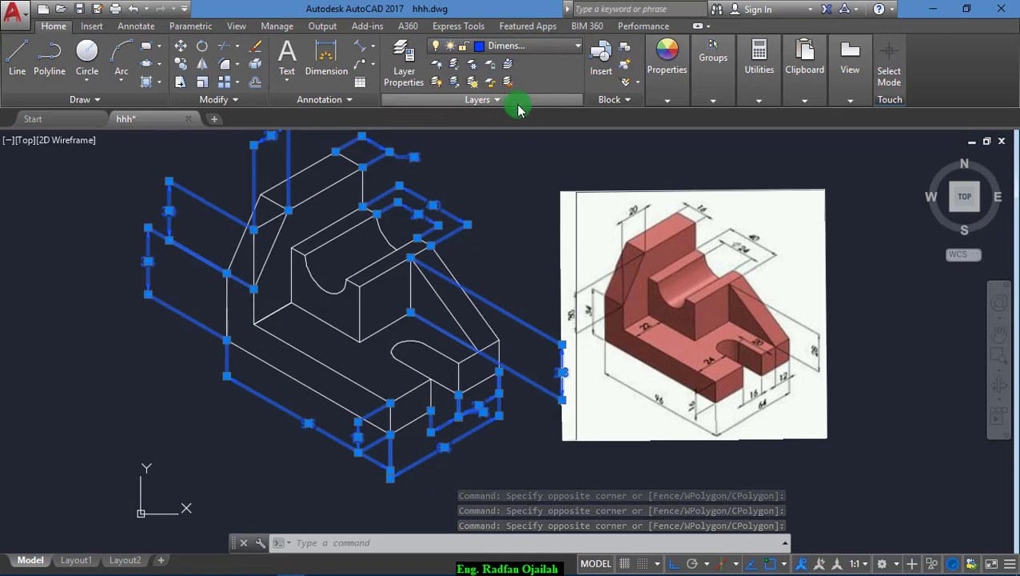
click(503, 220)
key(Escape)
key(Escape)
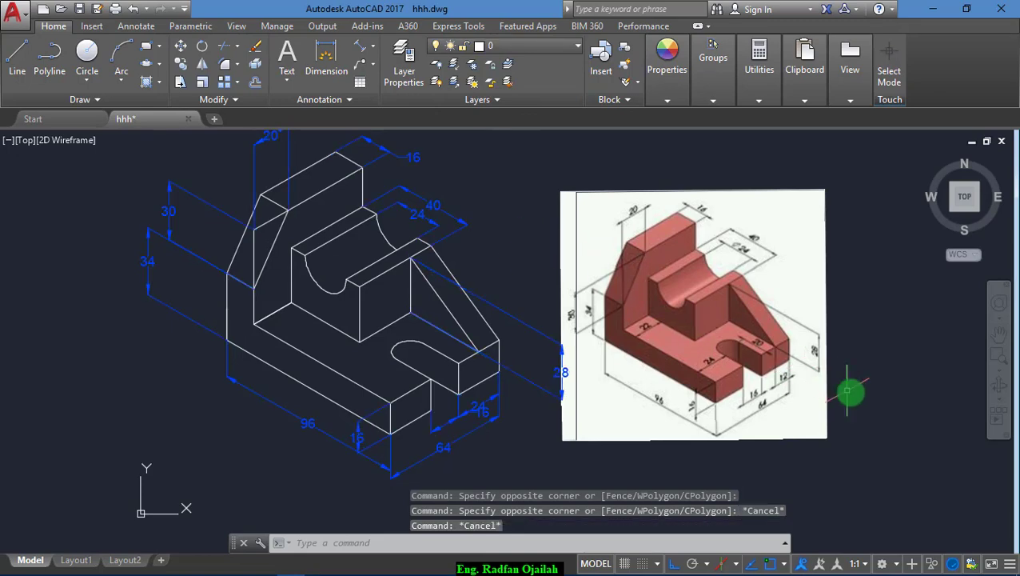
Move the reference image away from the bracket, with Ortho off, so it clears the rib's 28 height dimension
click(888, 400)
click(797, 463)
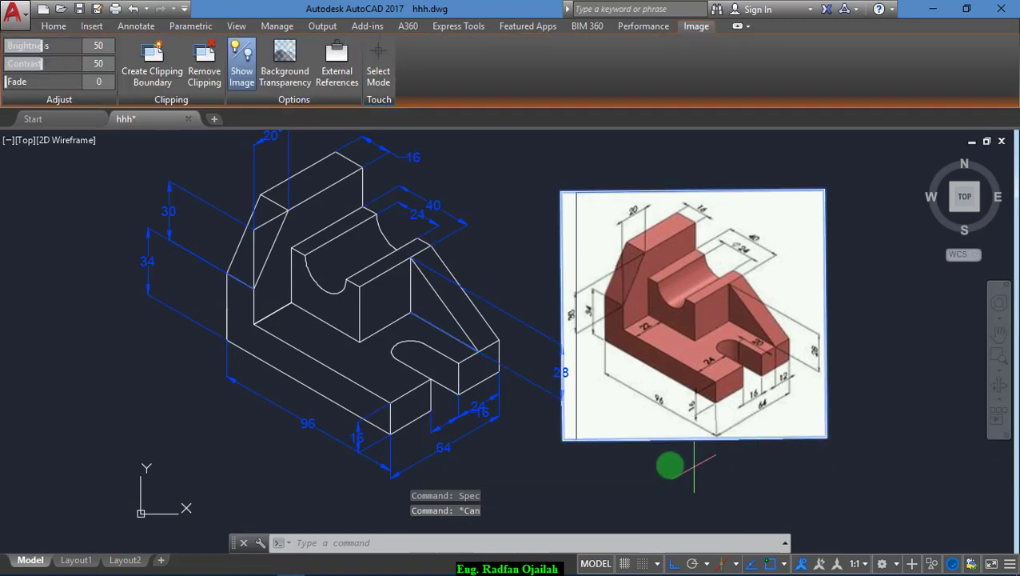
text(m)
key(Return)
click(670, 465)
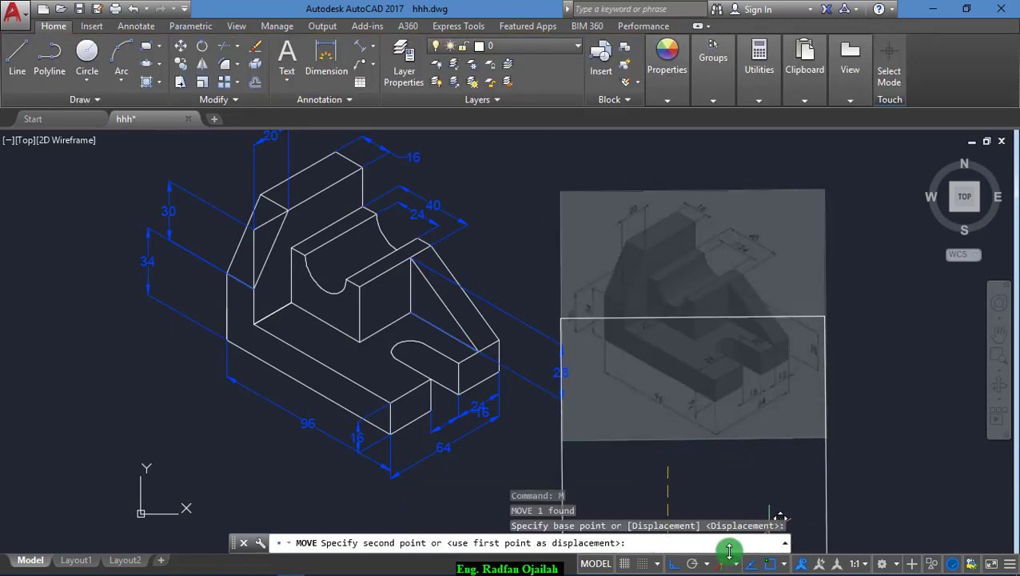
click(673, 563)
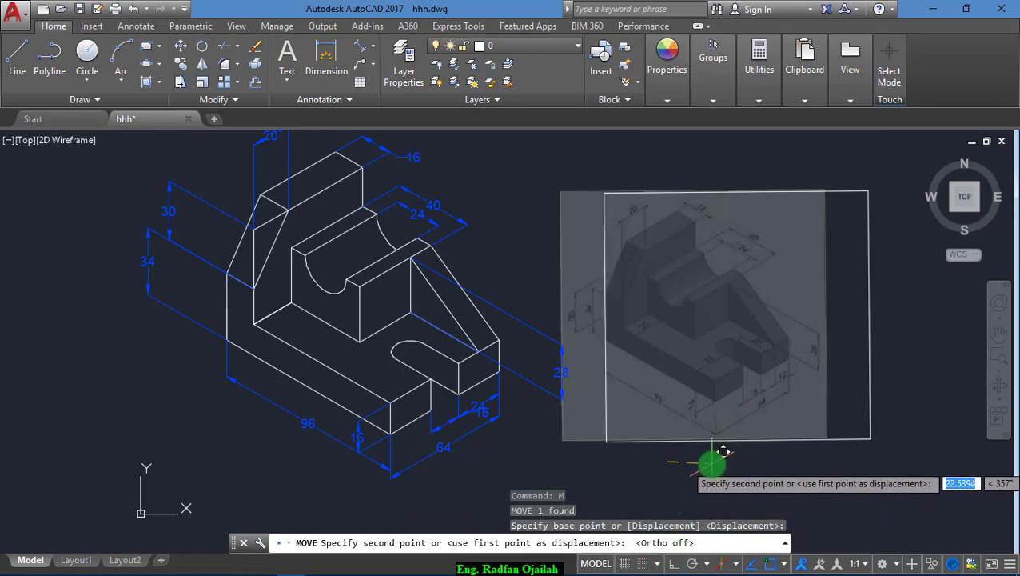
click(710, 442)
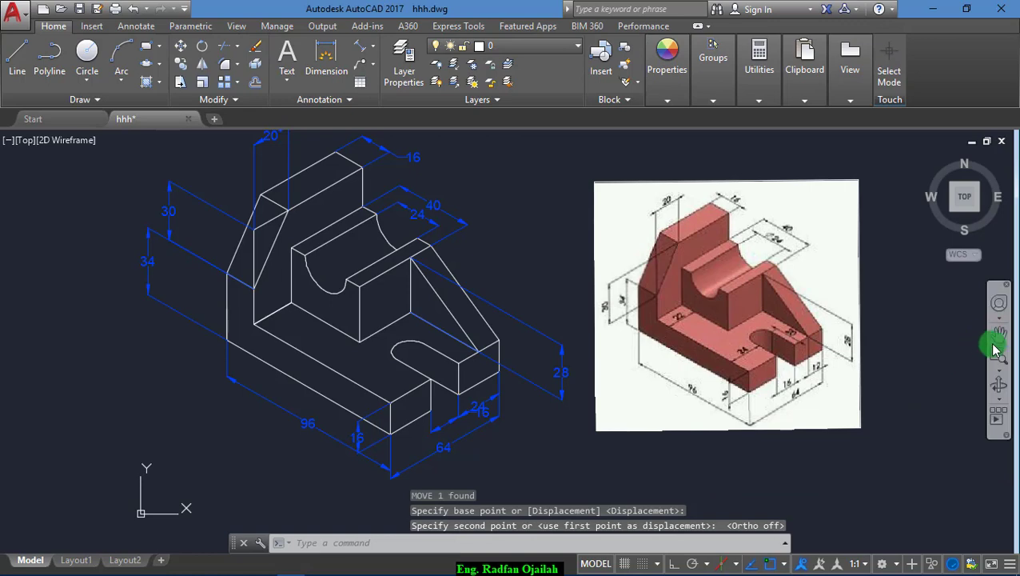
click(998, 370)
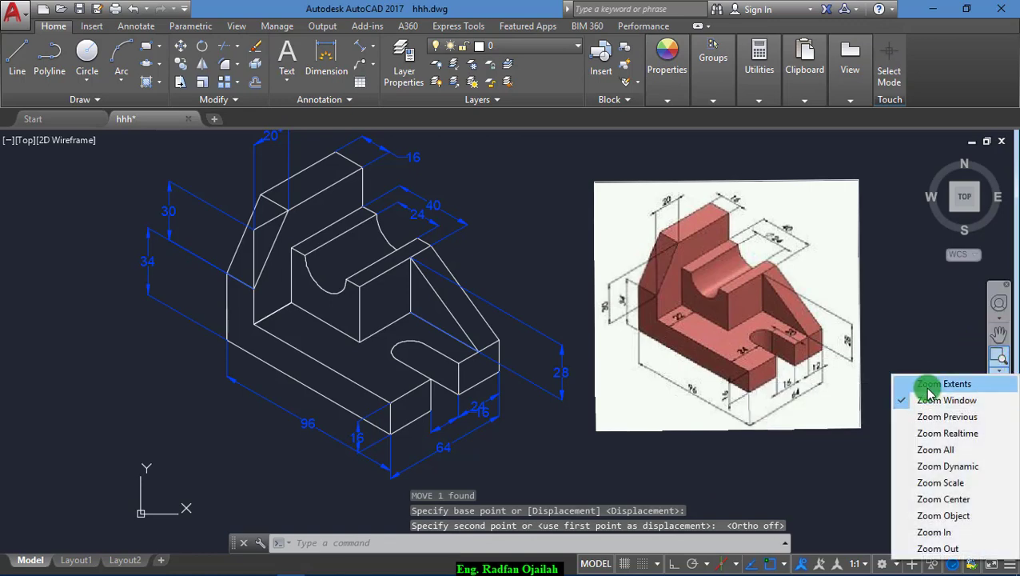
click(918, 384)
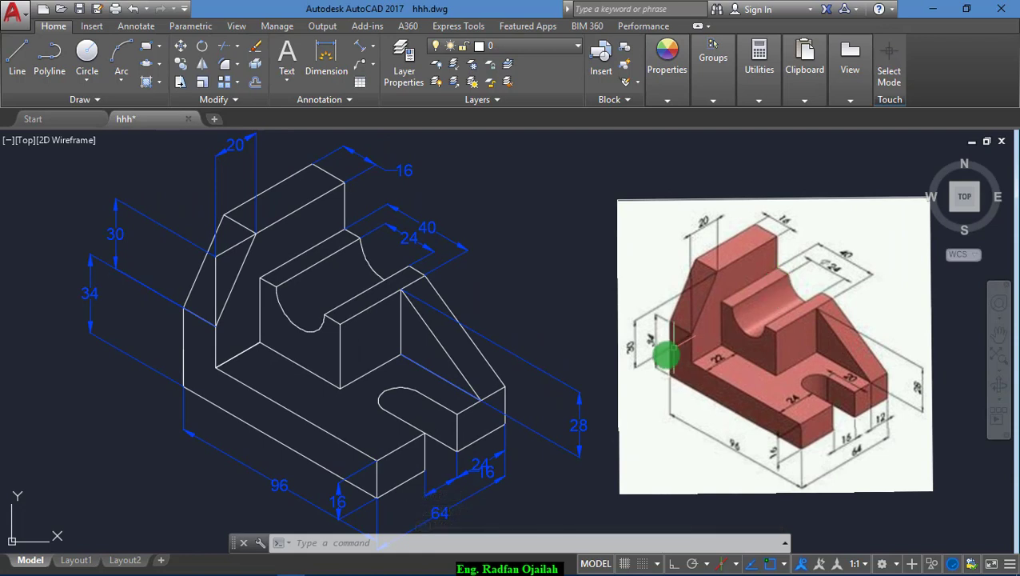
click(352, 562)
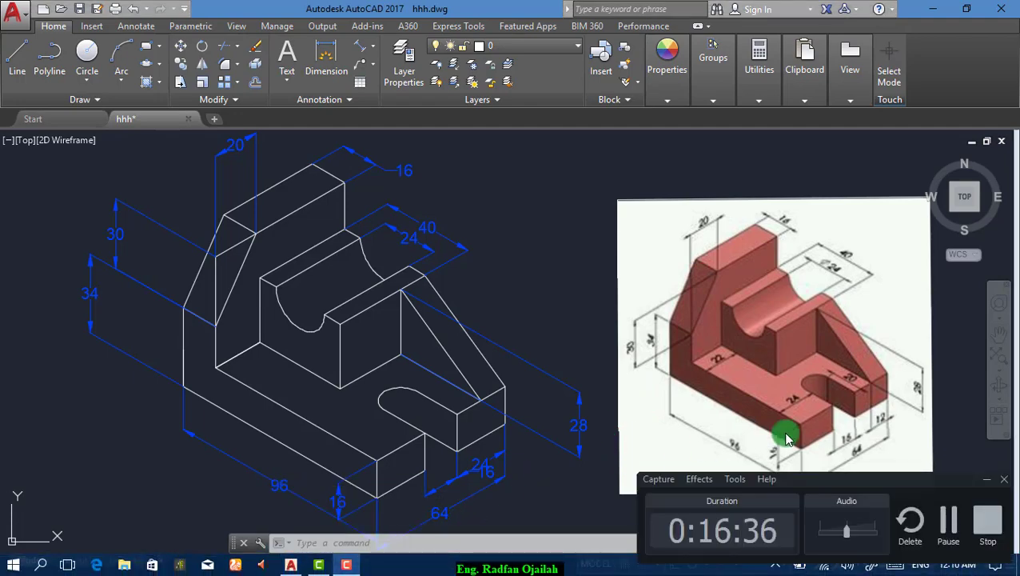